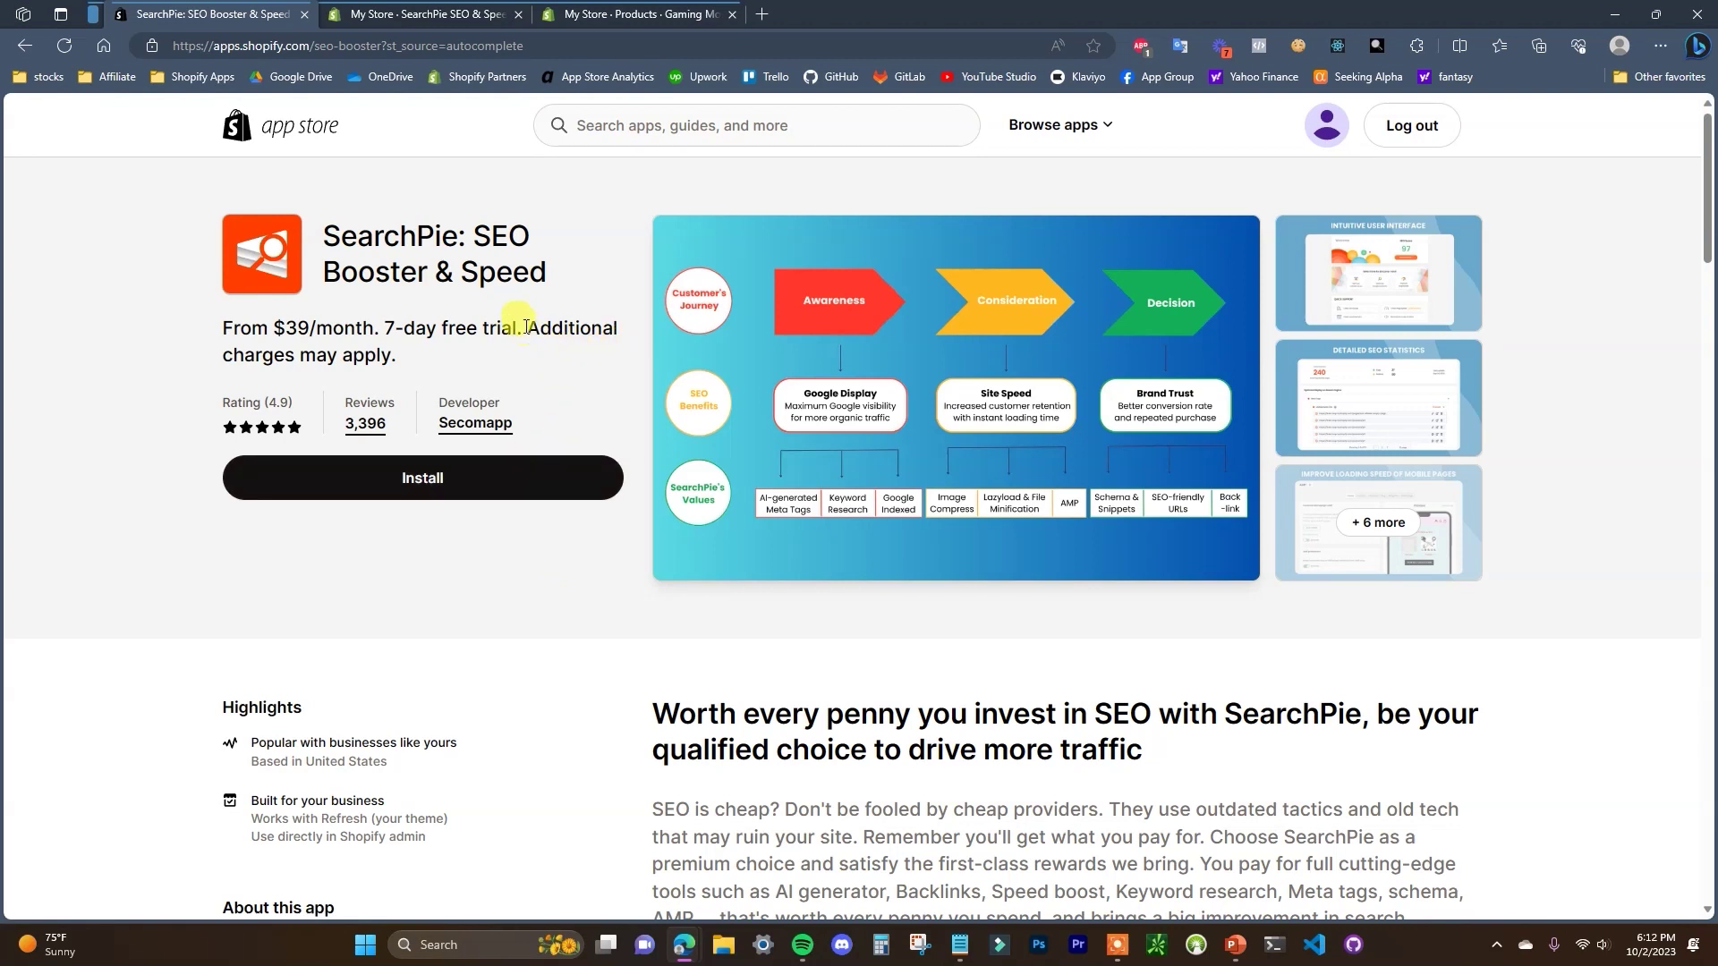
Switch to the SearchPie SEO & Speed app and open its Keyword Explore tool under Keyword Research.
{"action": "left_click", "coordinate": [418, 9]}
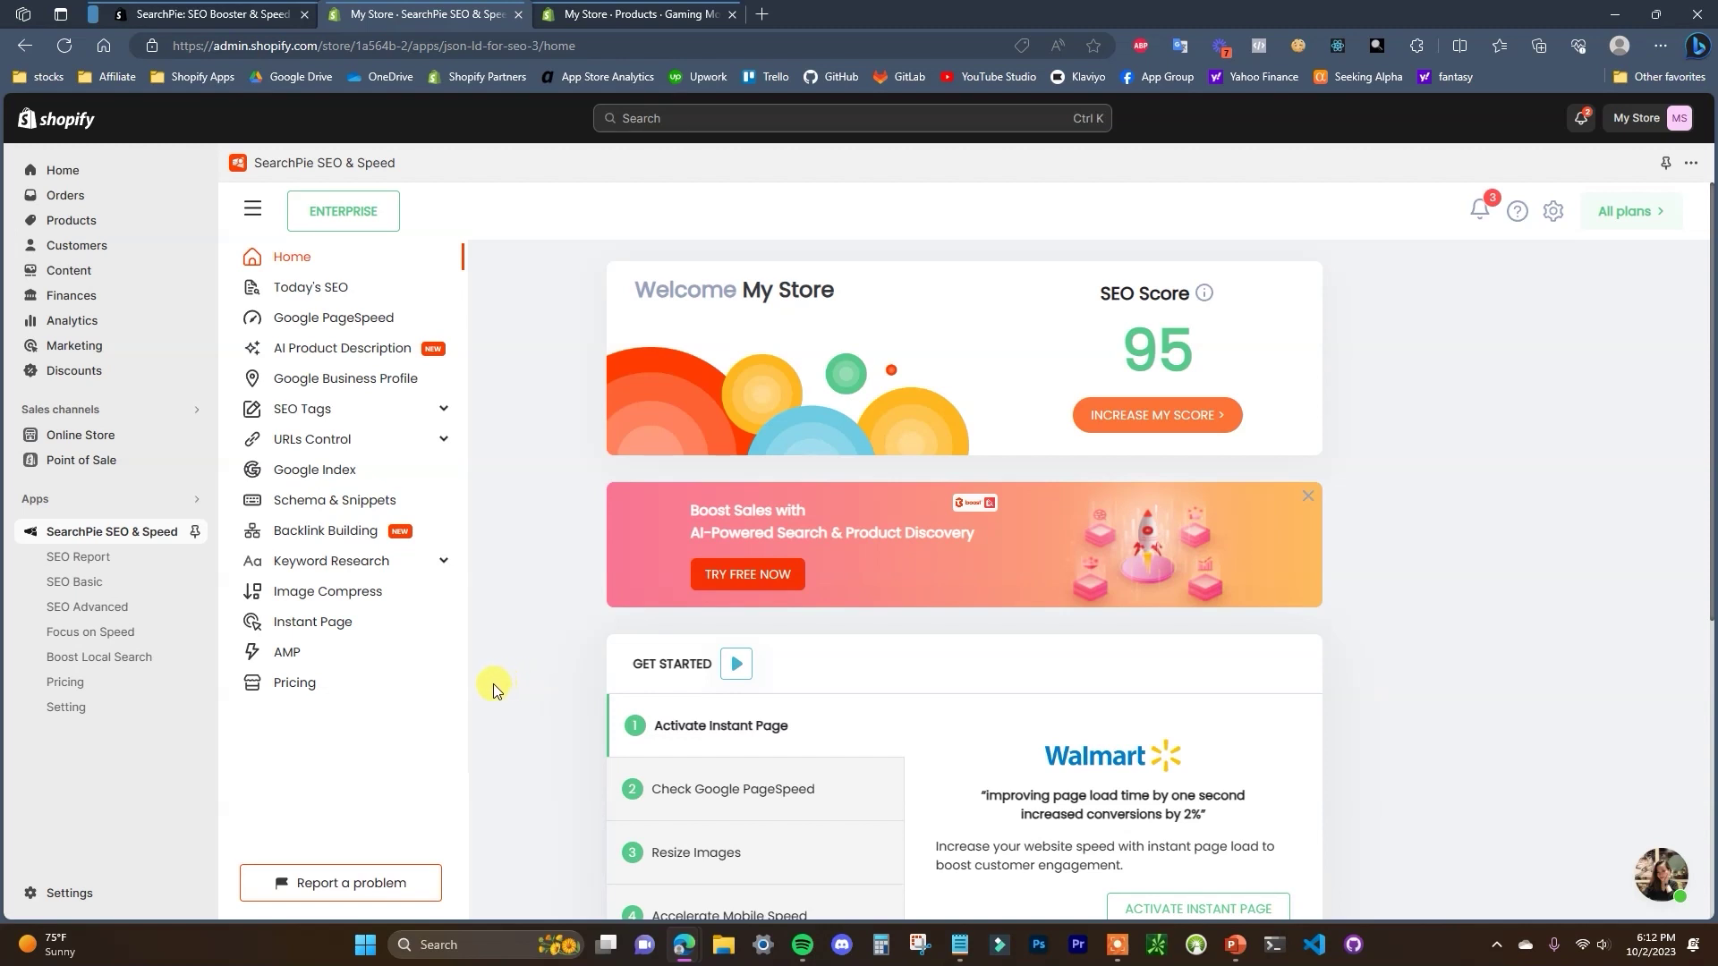
{"action": "left_click", "coordinate": [409, 572]}
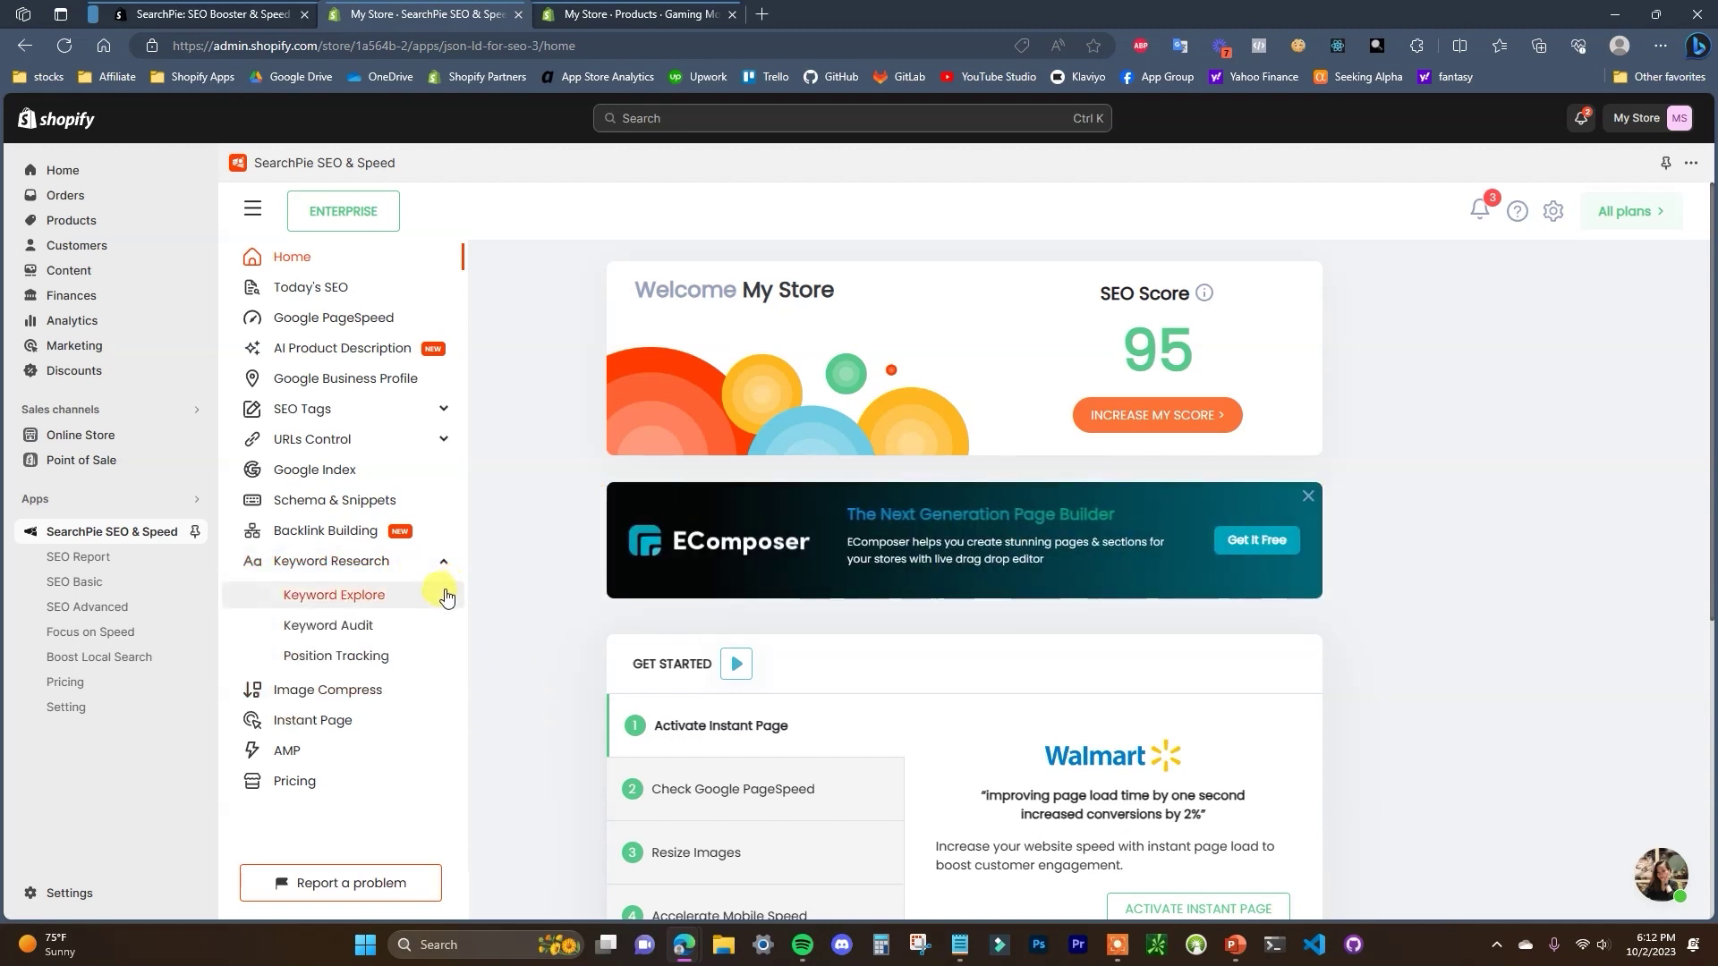
{"action": "left_click", "coordinate": [424, 600]}
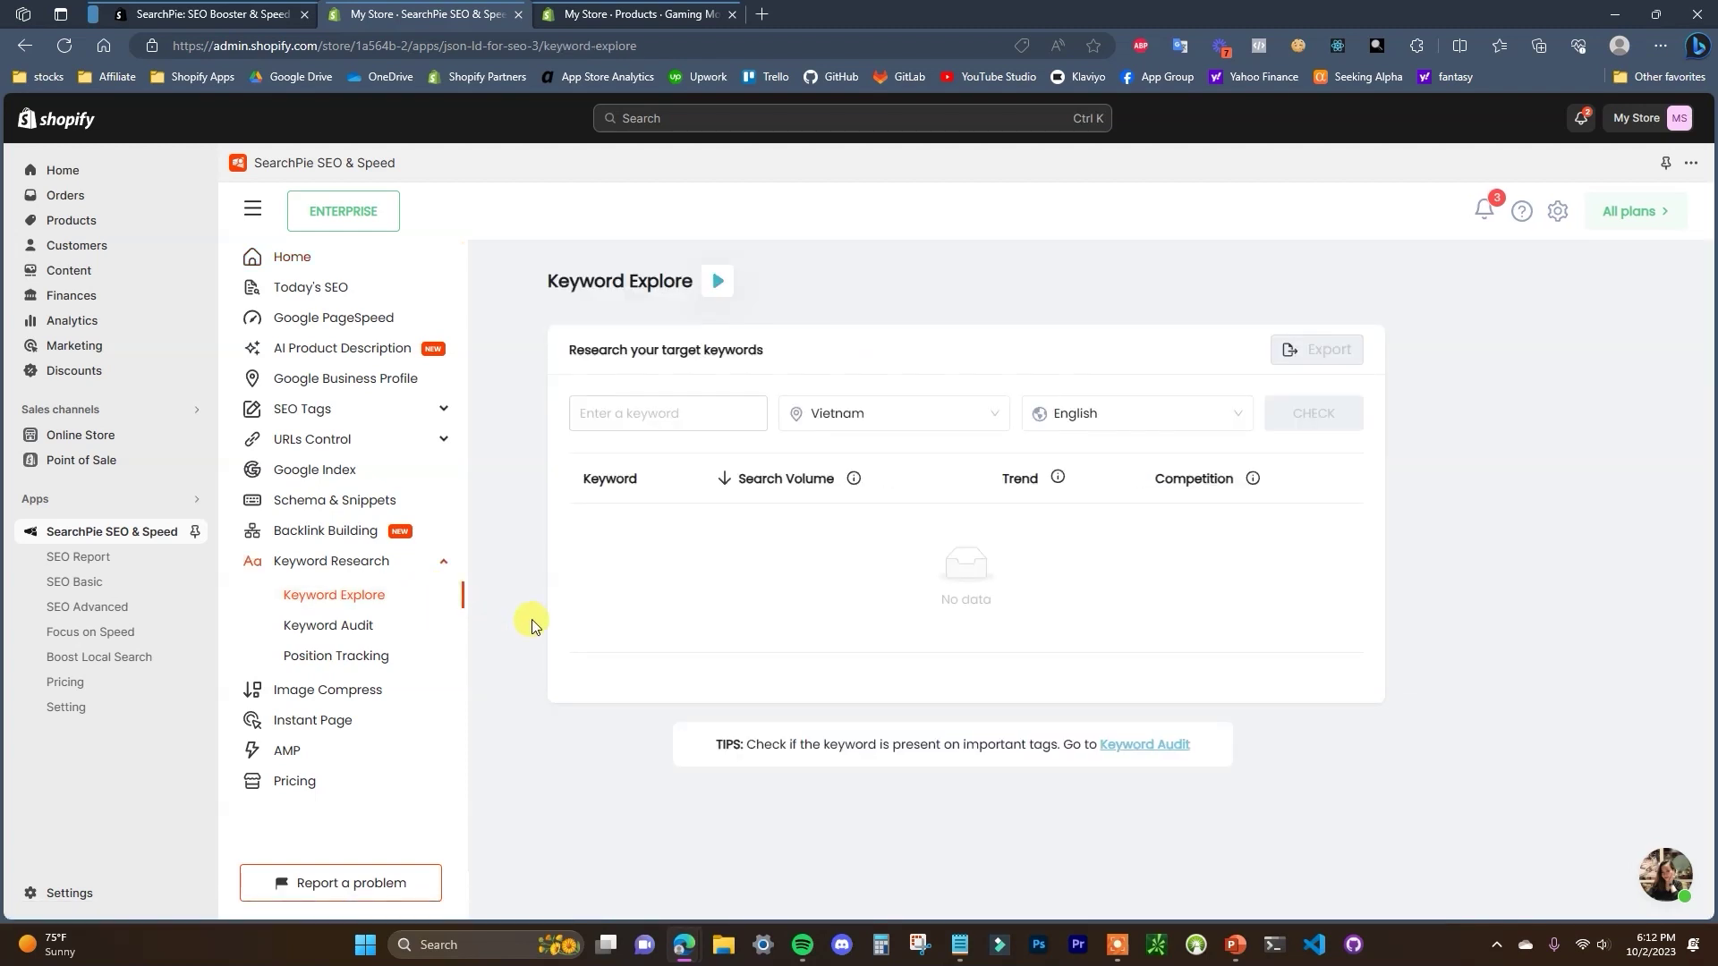
{"action": "left_click", "coordinate": [724, 479]}
Review the Gaming Monitor product's title, description and media on its Shopify product page.
{"action": "left_click", "coordinate": [637, 14]}
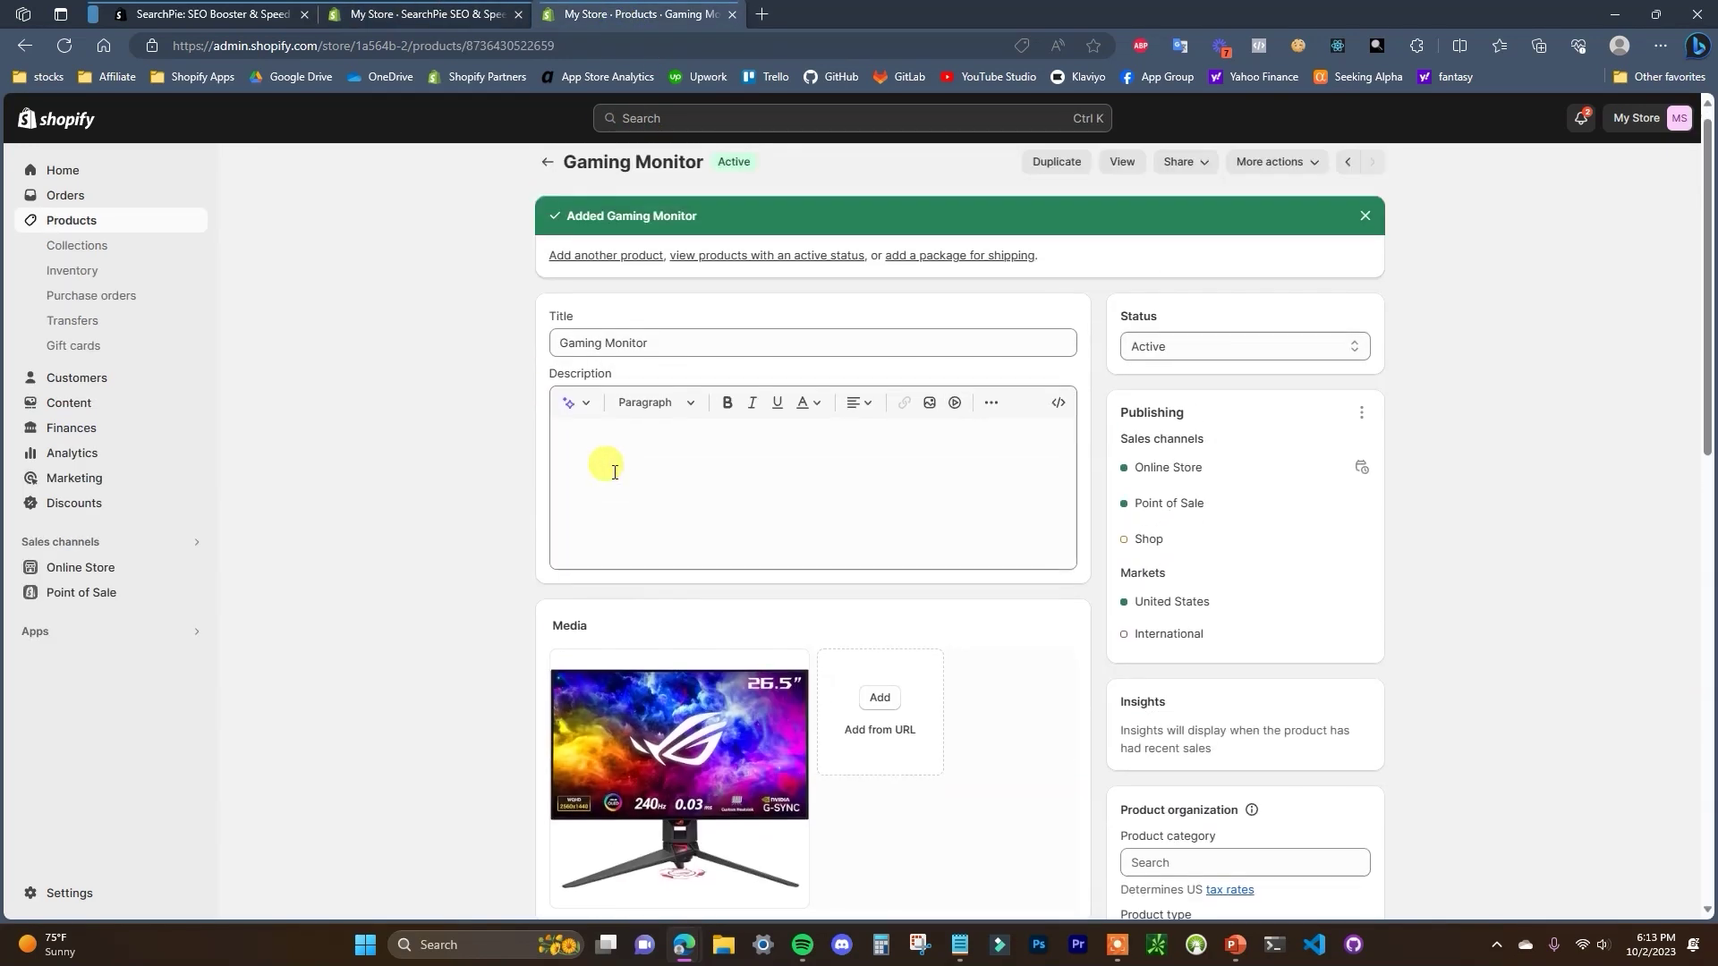
{"action": "scroll", "coordinate": [663, 502], "scroll_direction": "down", "scroll_amount": 2}
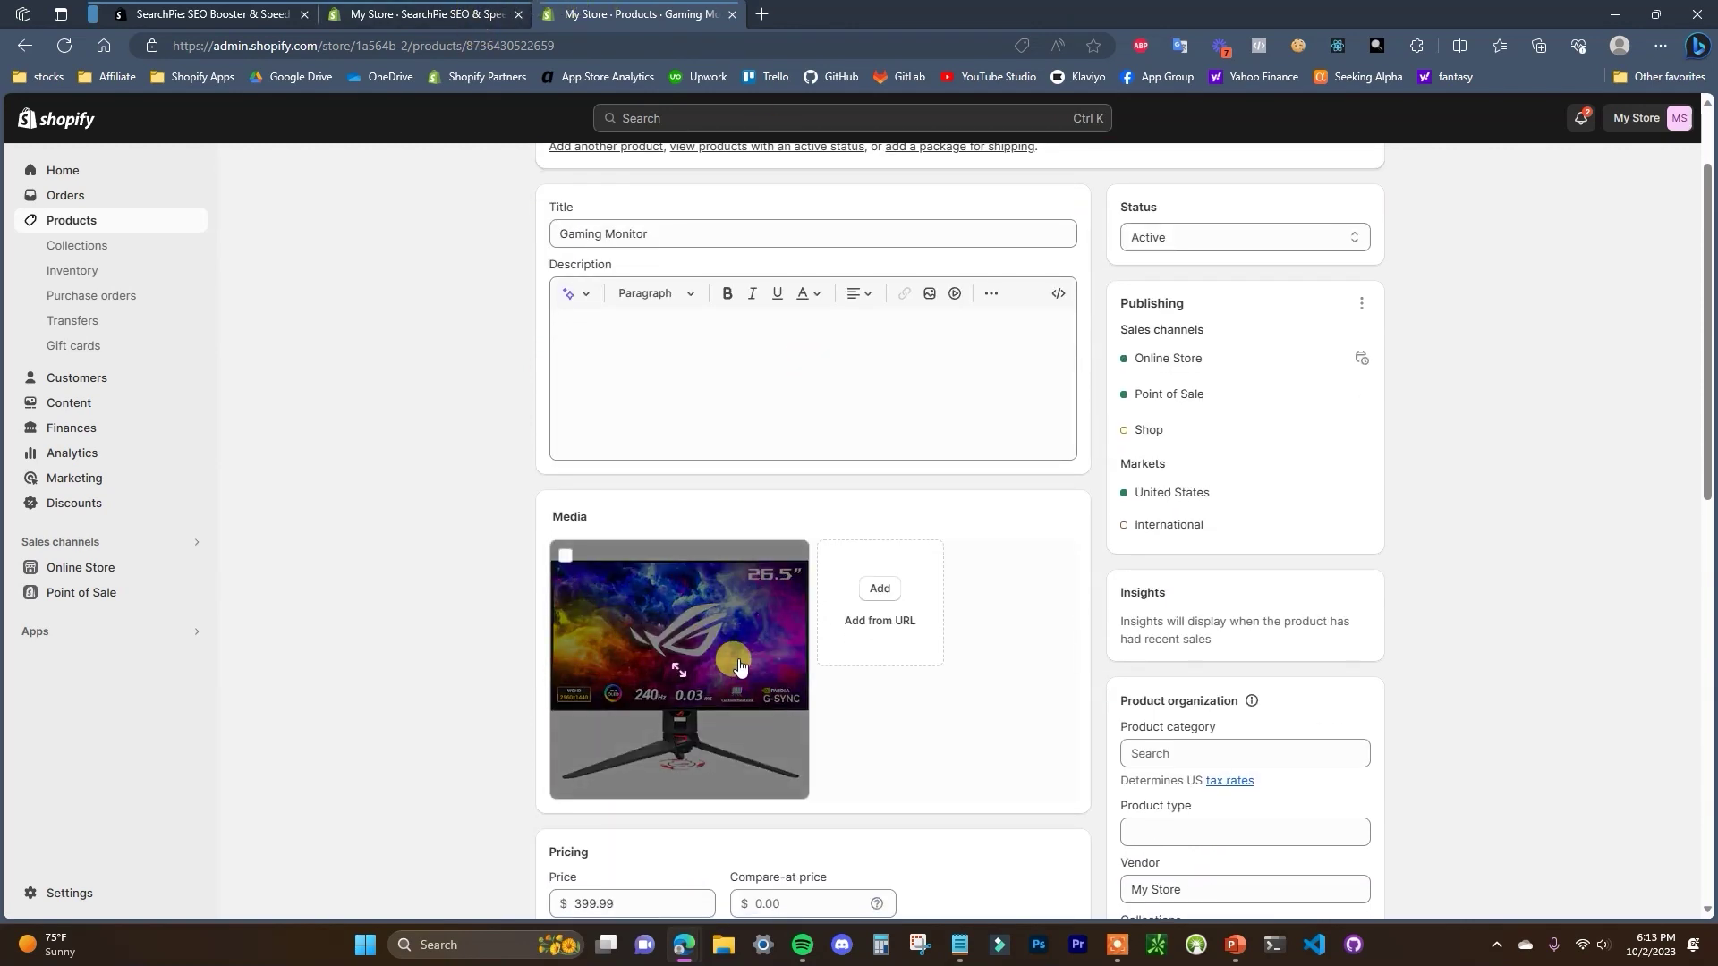
{"action": "scroll", "coordinate": [682, 430], "scroll_direction": "up", "scroll_amount": 2}
Research the keyword "gaming monitor" in Keyword Explore with the country set to United States.
{"action": "left_click", "coordinate": [460, 13]}
{"action": "left_click", "coordinate": [680, 417]}
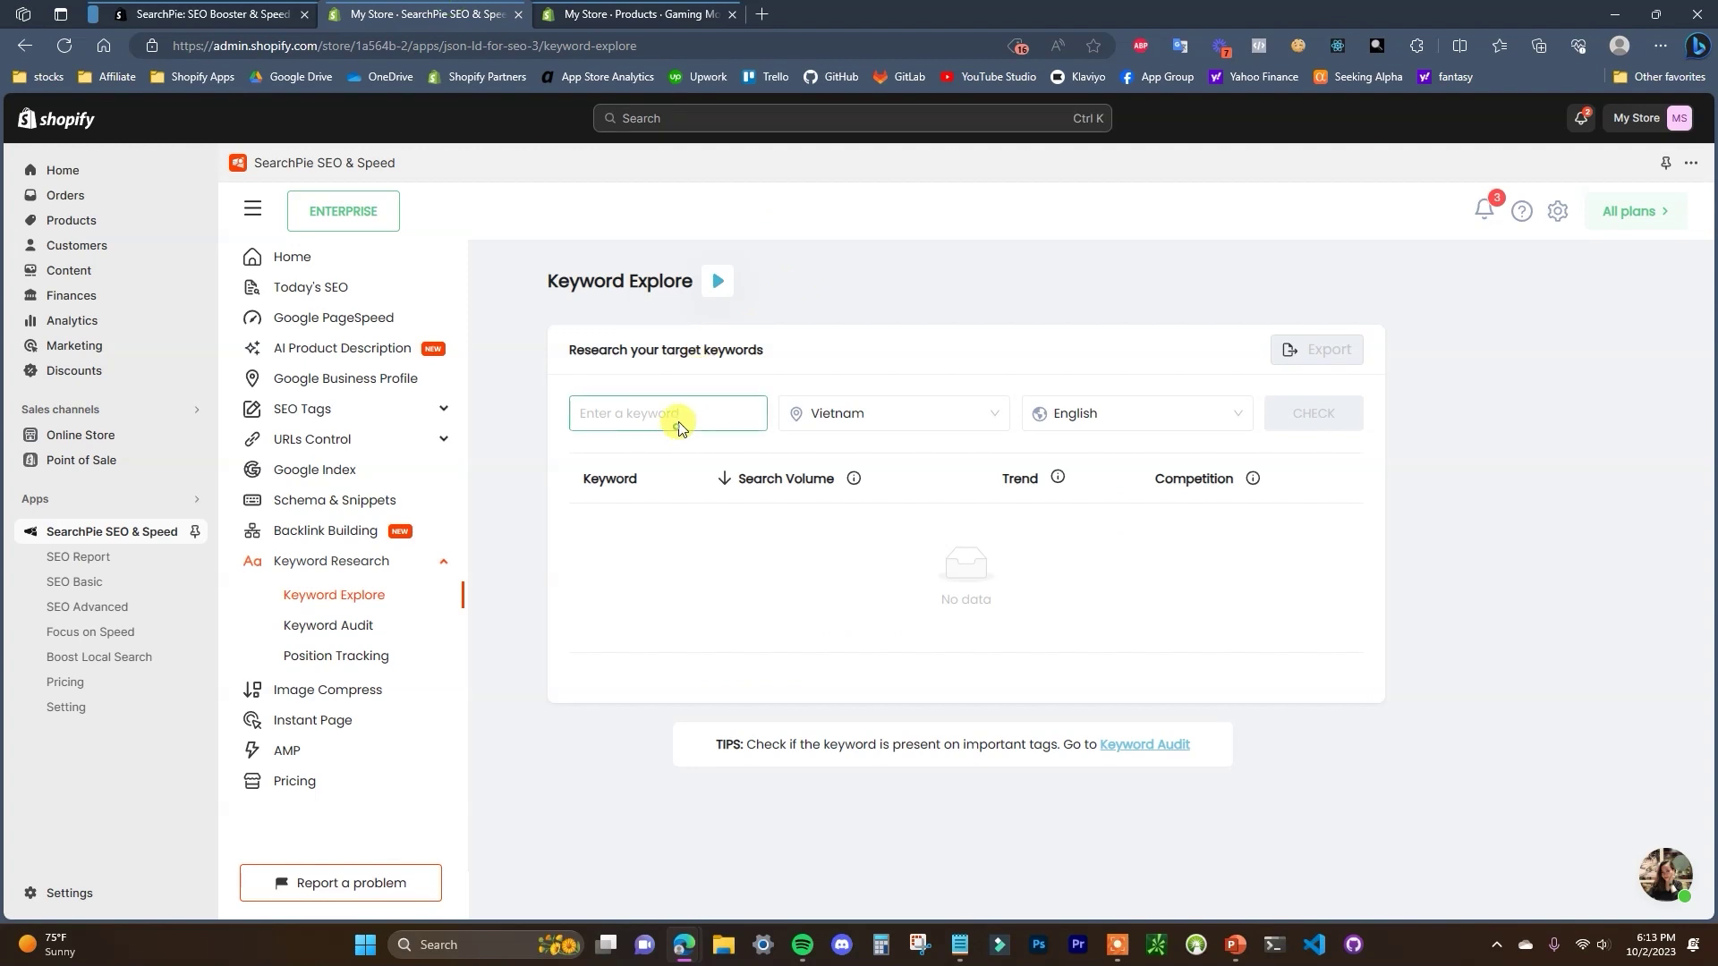
{"action": "type", "text": "gaming monitor"}
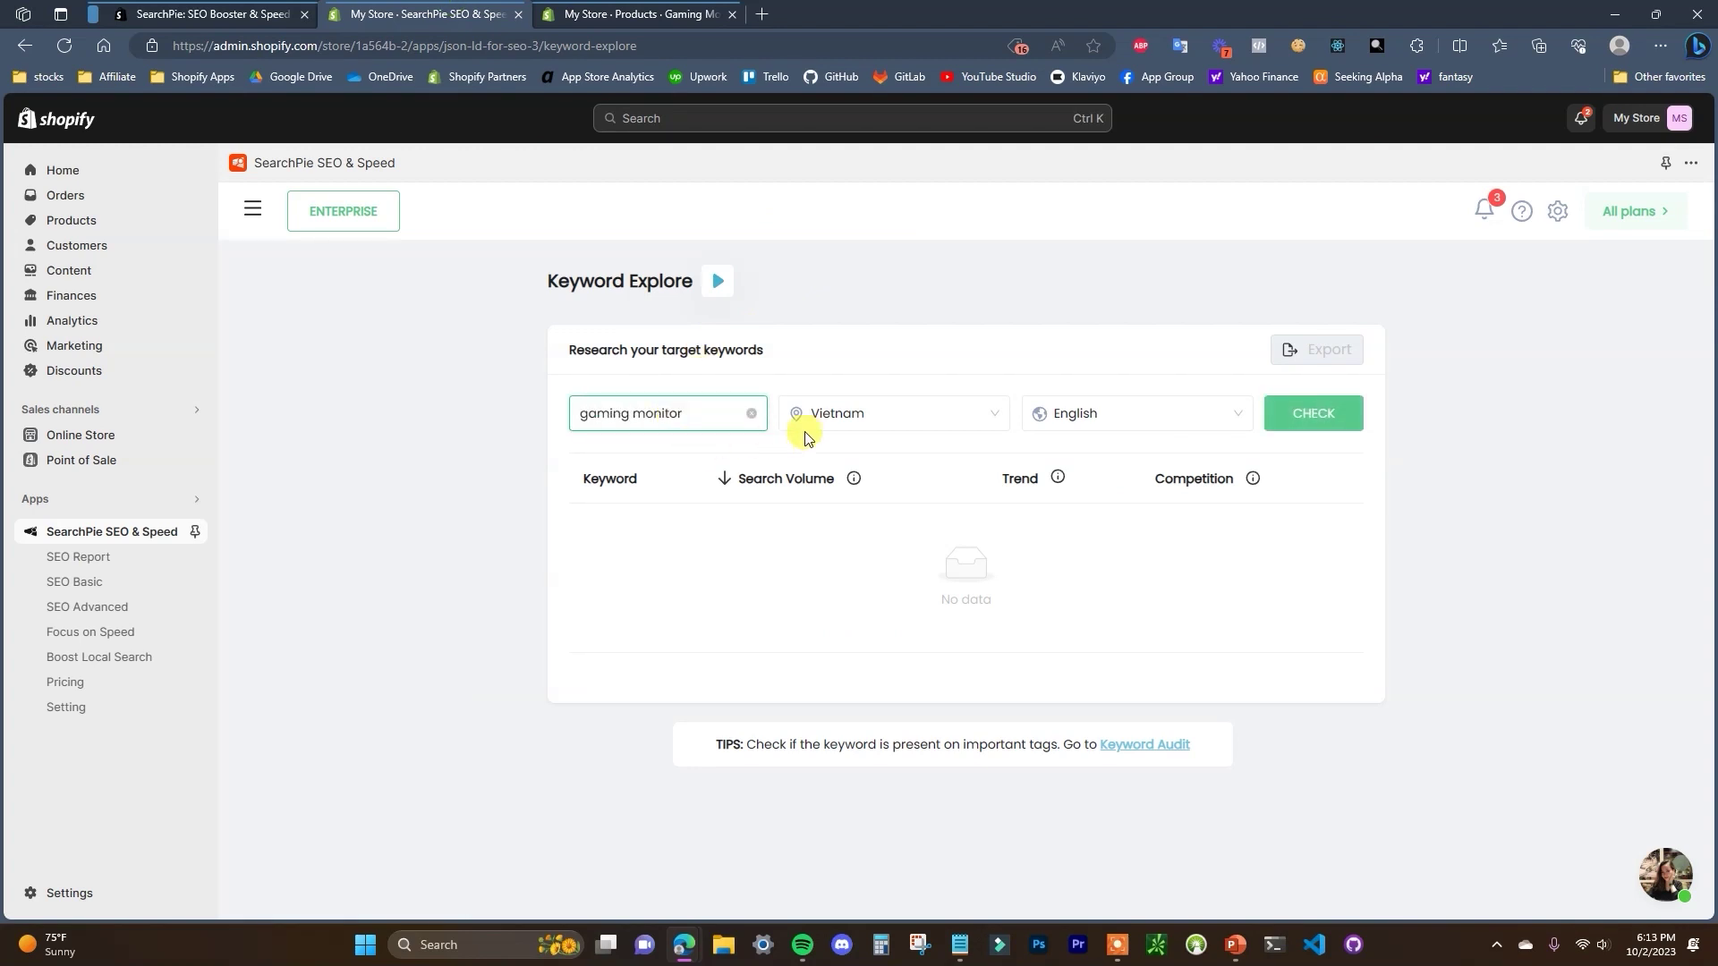
{"action": "left_click", "coordinate": [832, 421]}
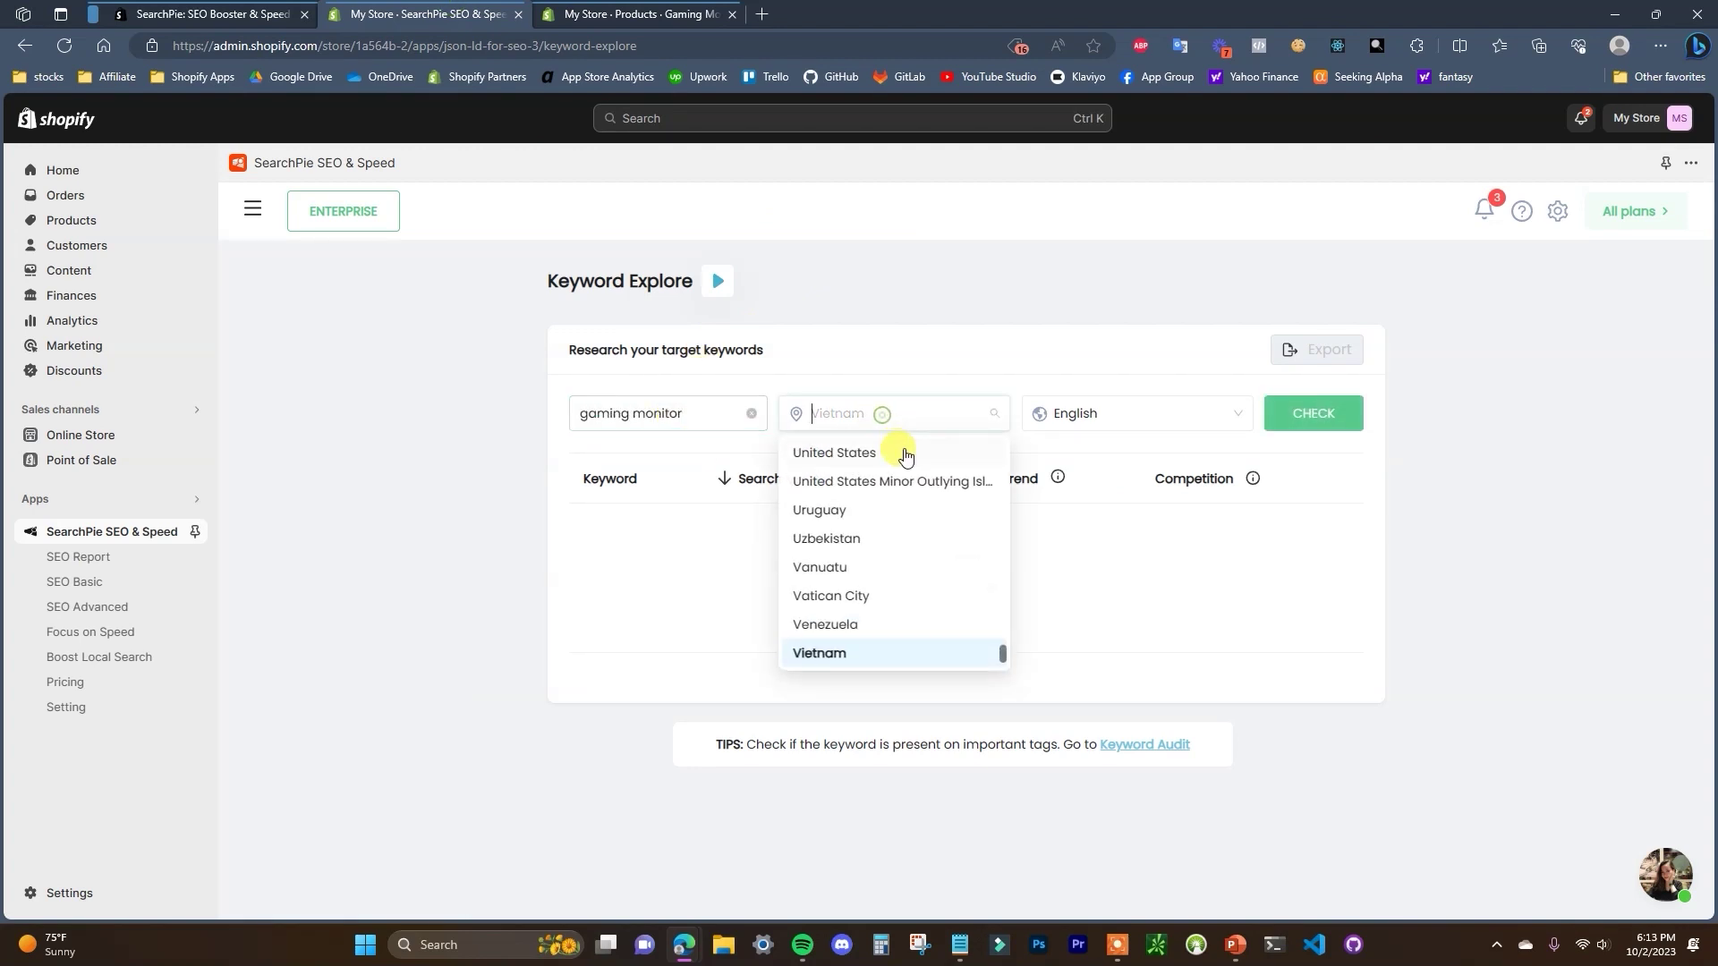
{"action": "left_click", "coordinate": [895, 452]}
{"action": "left_click", "coordinate": [1322, 434]}
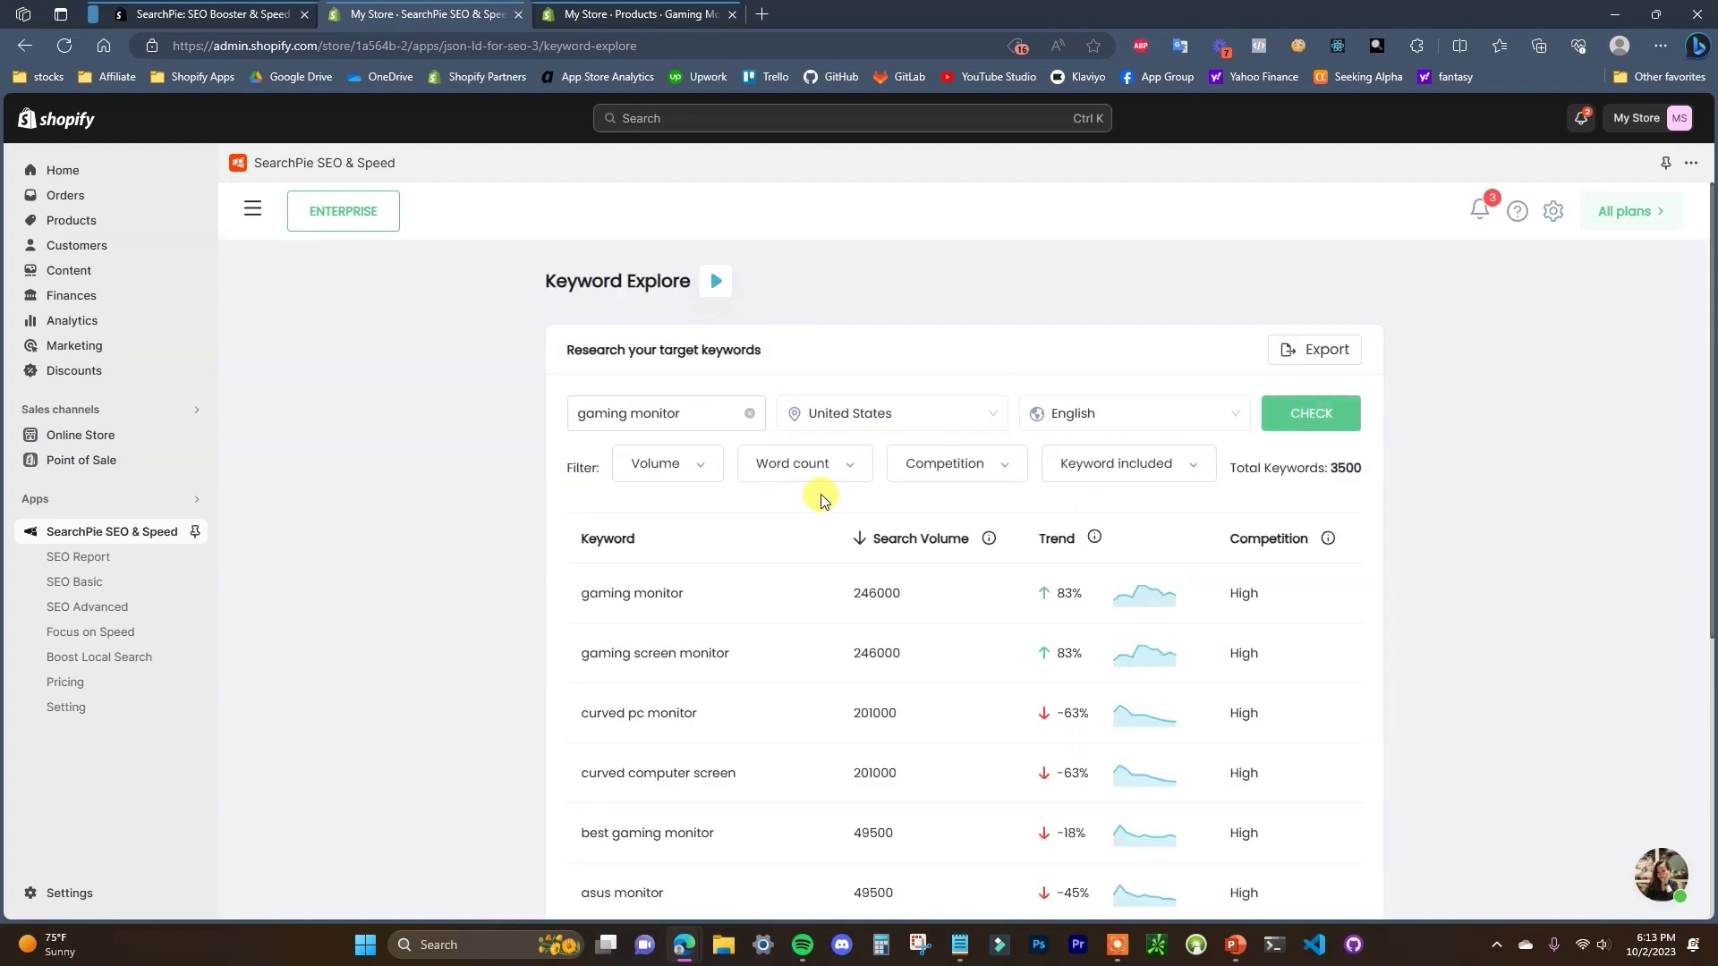
Examine the search volume, trend and competition of the keyword suggestions on the first two result pages.
{"action": "scroll", "coordinate": [888, 559], "scroll_direction": "down", "scroll_amount": 1}
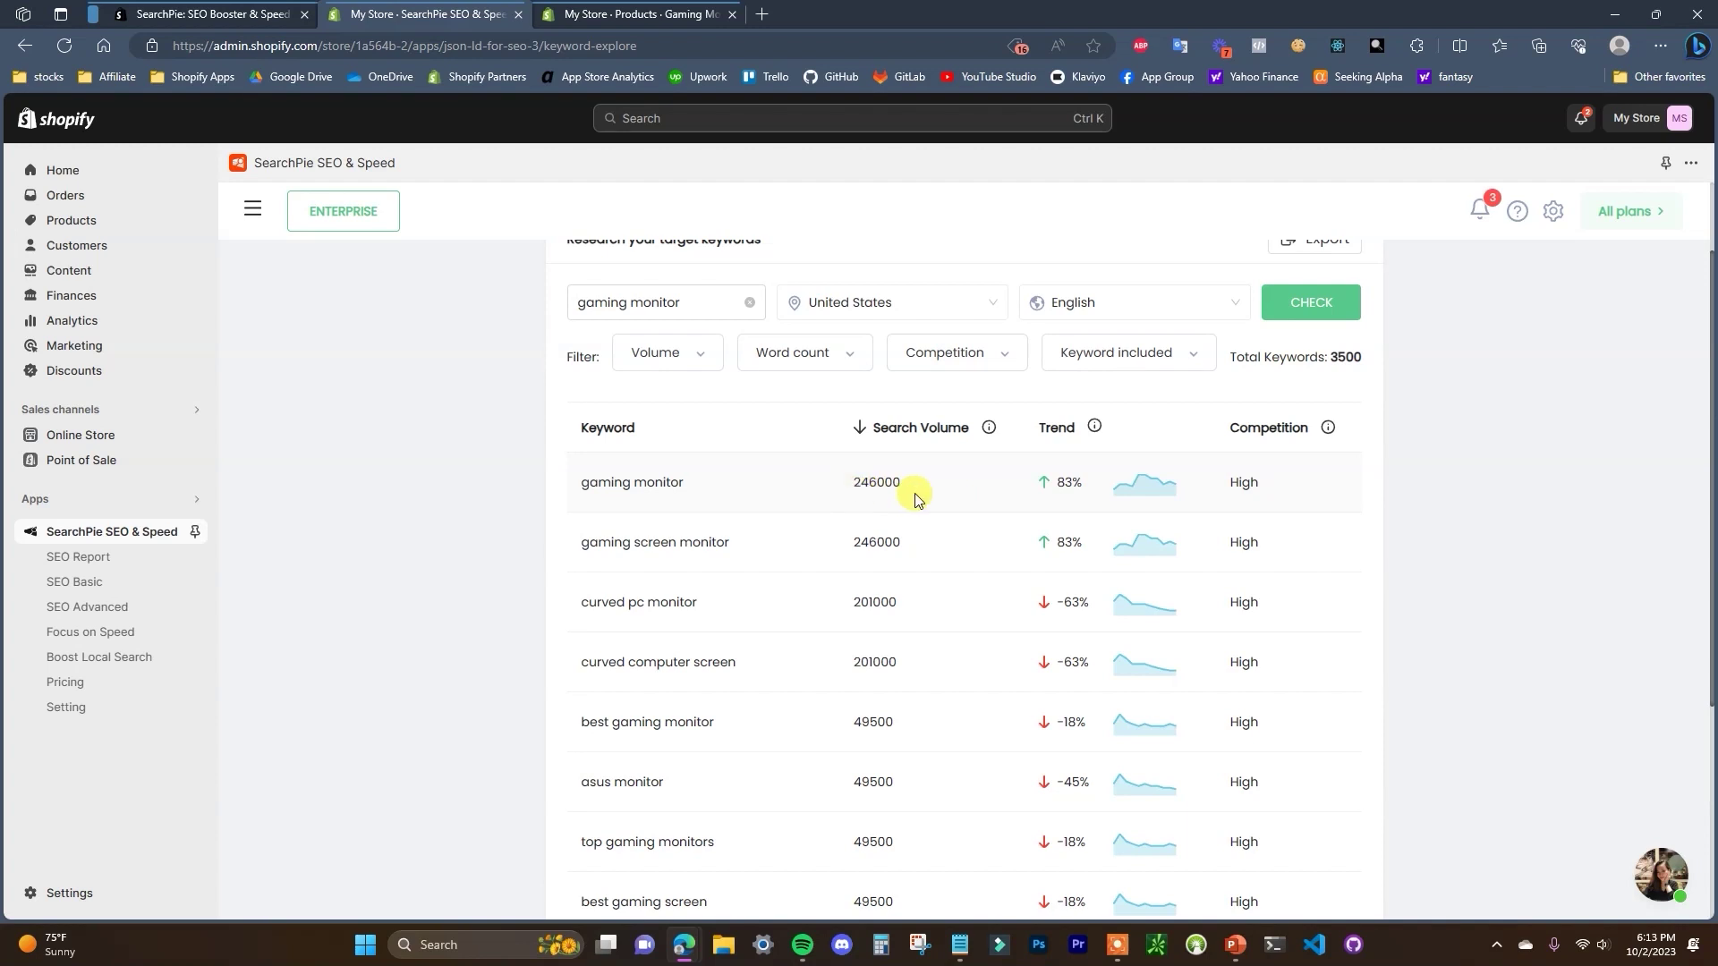
{"action": "scroll", "coordinate": [882, 504], "scroll_direction": "down", "scroll_amount": 1}
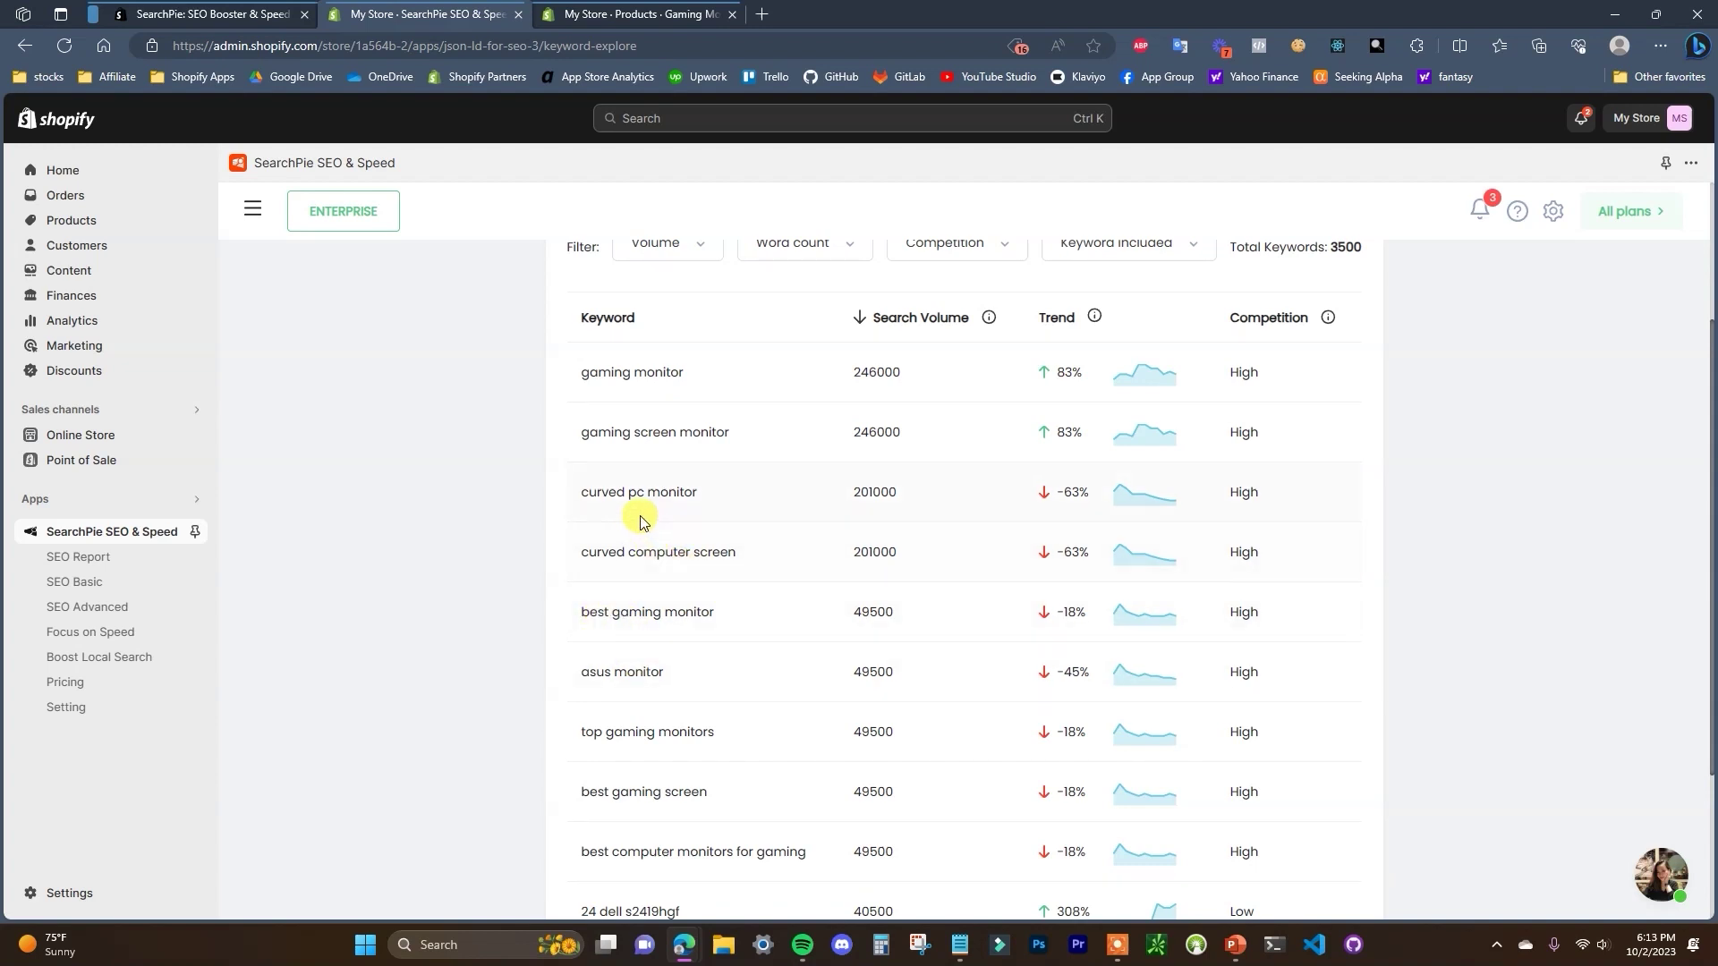
{"action": "scroll", "coordinate": [748, 580], "scroll_direction": "down", "scroll_amount": 1}
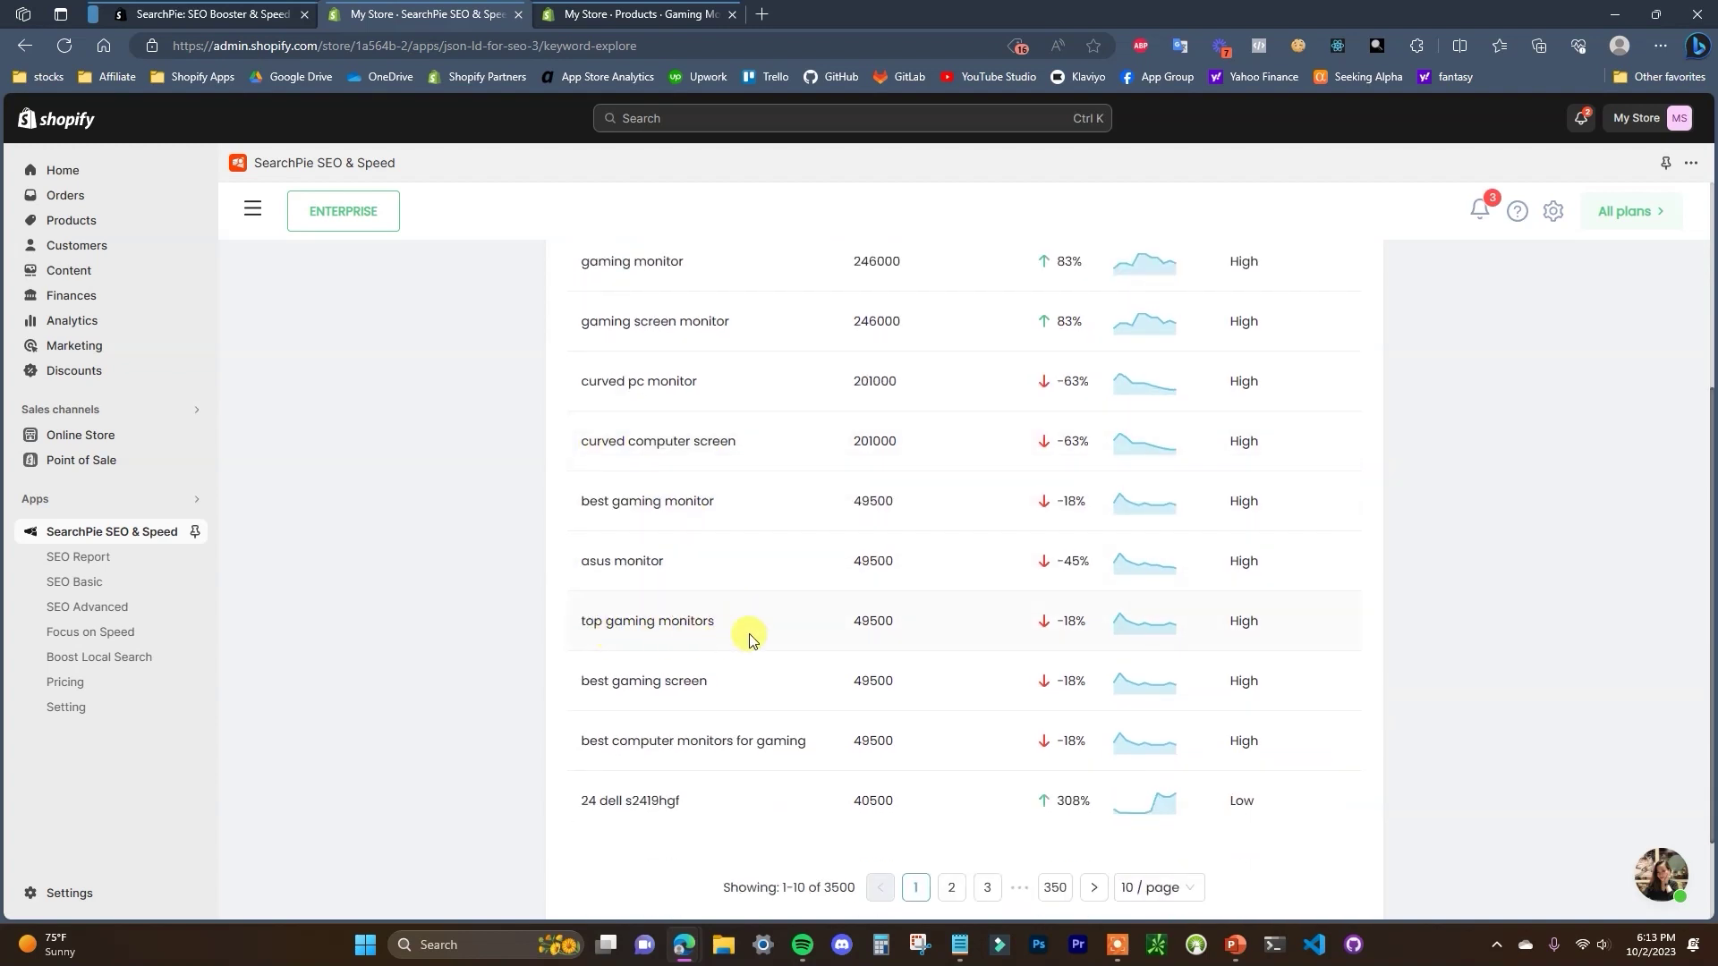
{"action": "scroll", "coordinate": [787, 715], "scroll_direction": "down", "scroll_amount": 1}
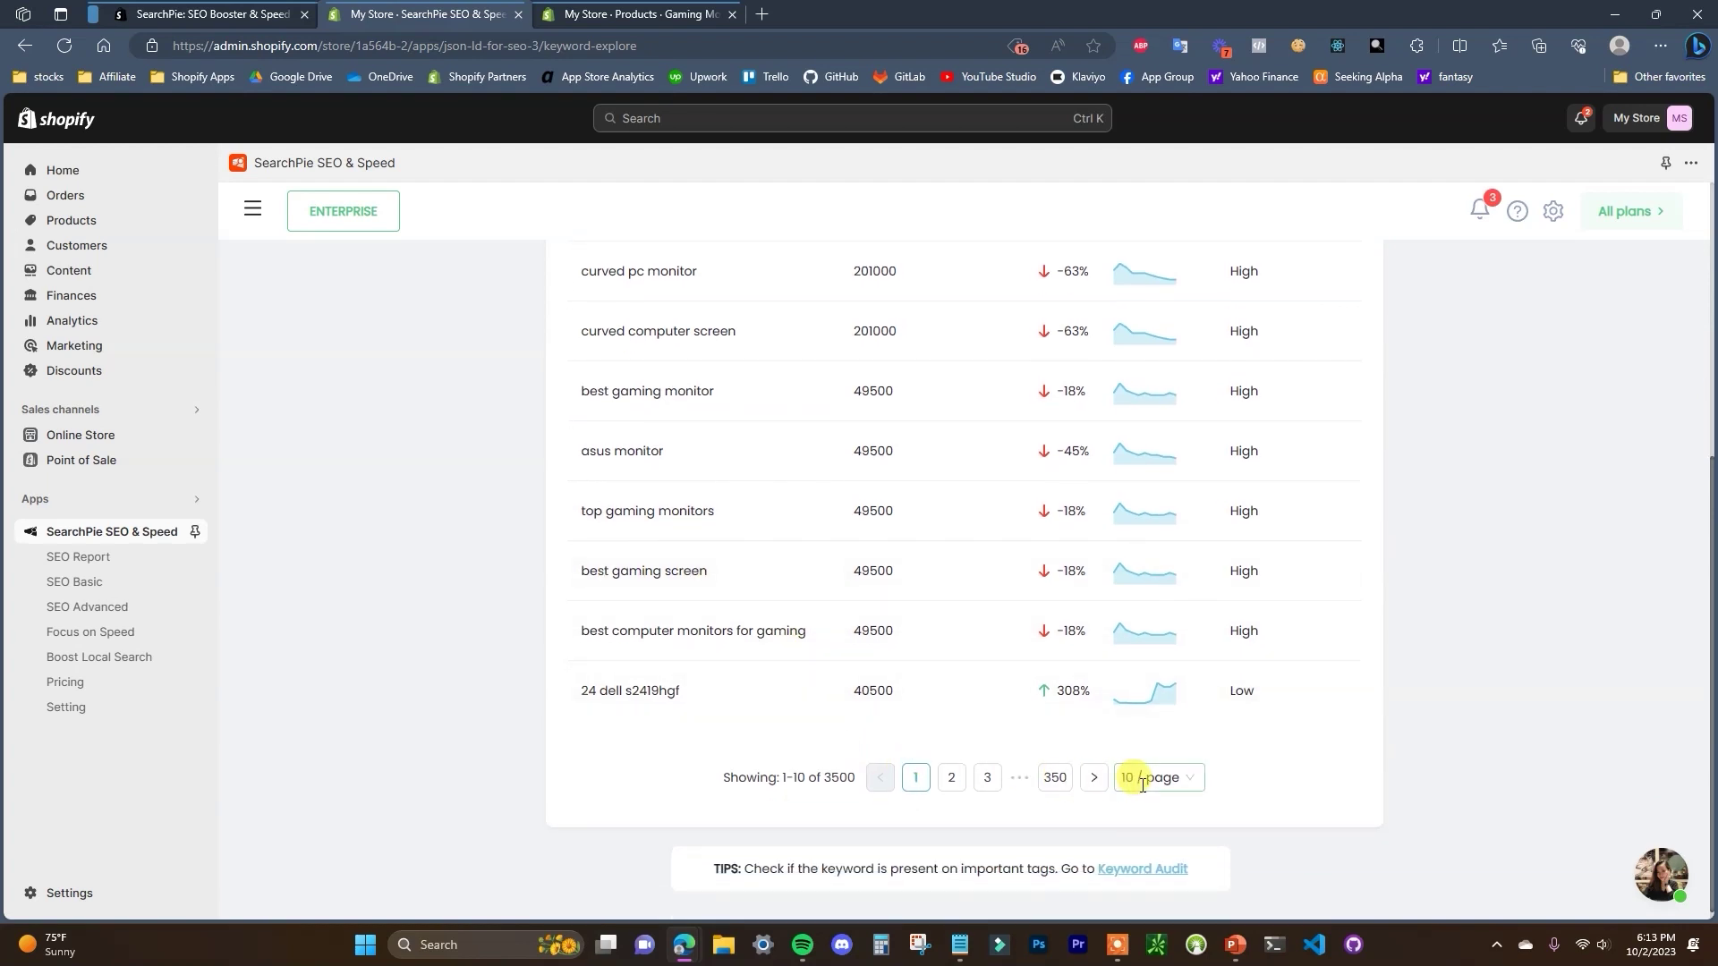
{"action": "left_click", "coordinate": [950, 780]}
{"action": "scroll", "coordinate": [871, 727], "scroll_direction": "up", "scroll_amount": 4}
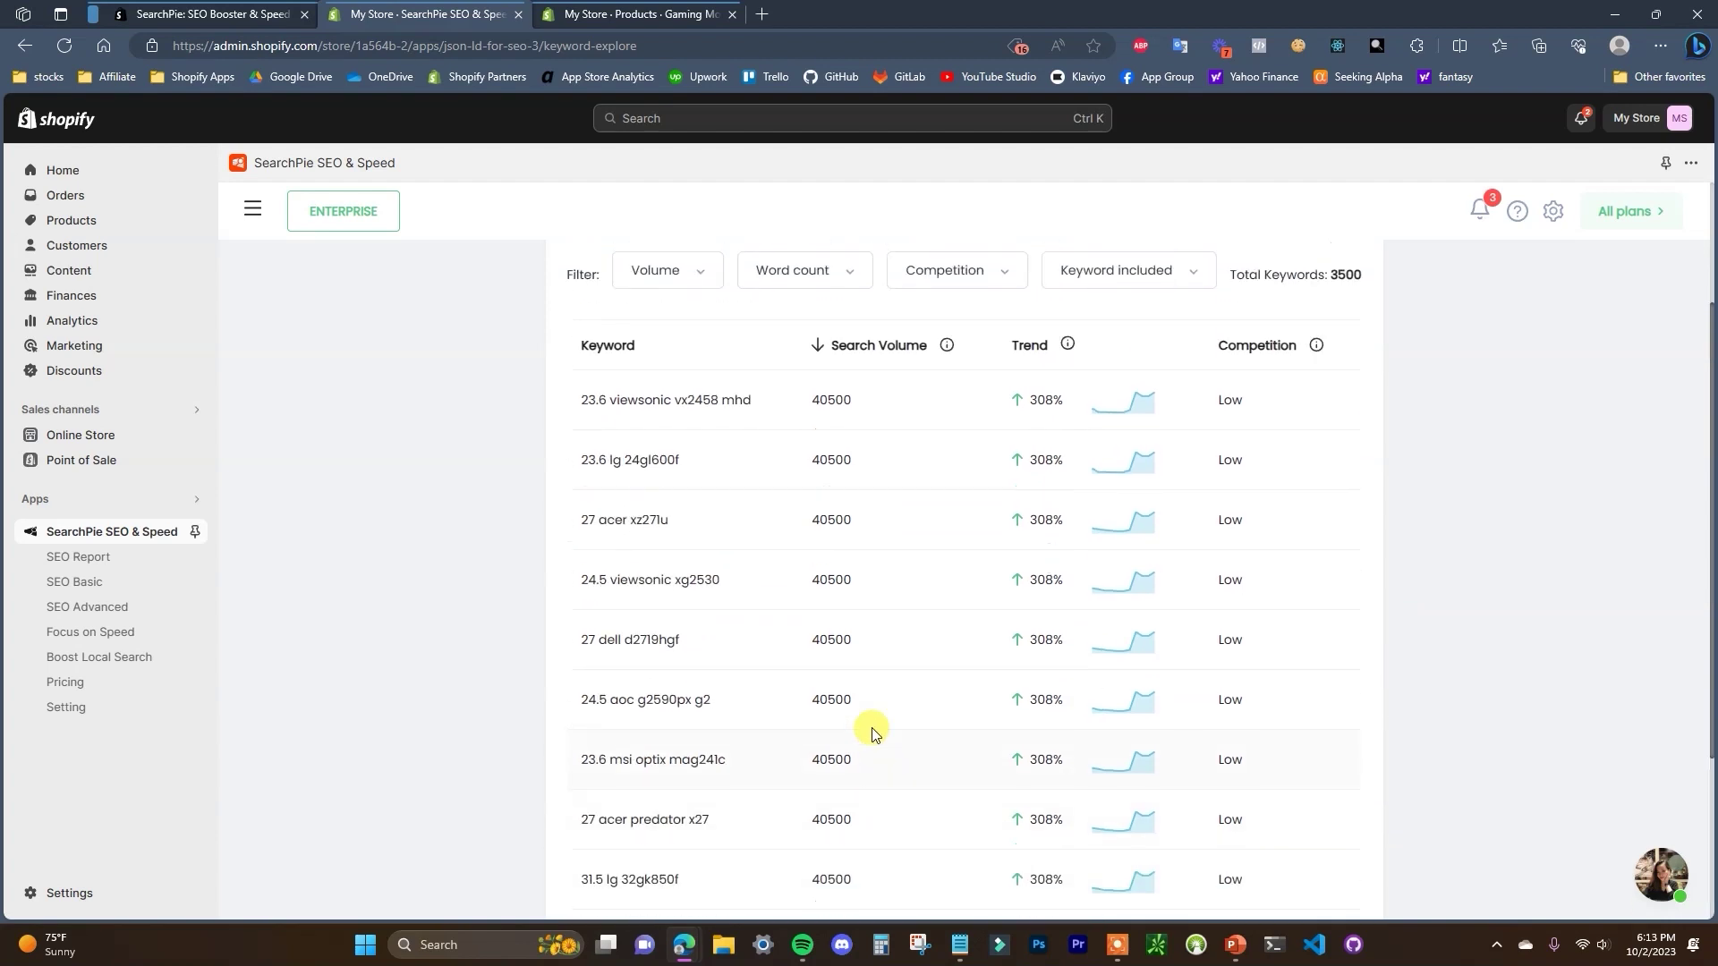
{"action": "scroll", "coordinate": [743, 546], "scroll_direction": "down", "scroll_amount": 1}
{"action": "scroll", "coordinate": [808, 629], "scroll_direction": "down", "scroll_amount": 3}
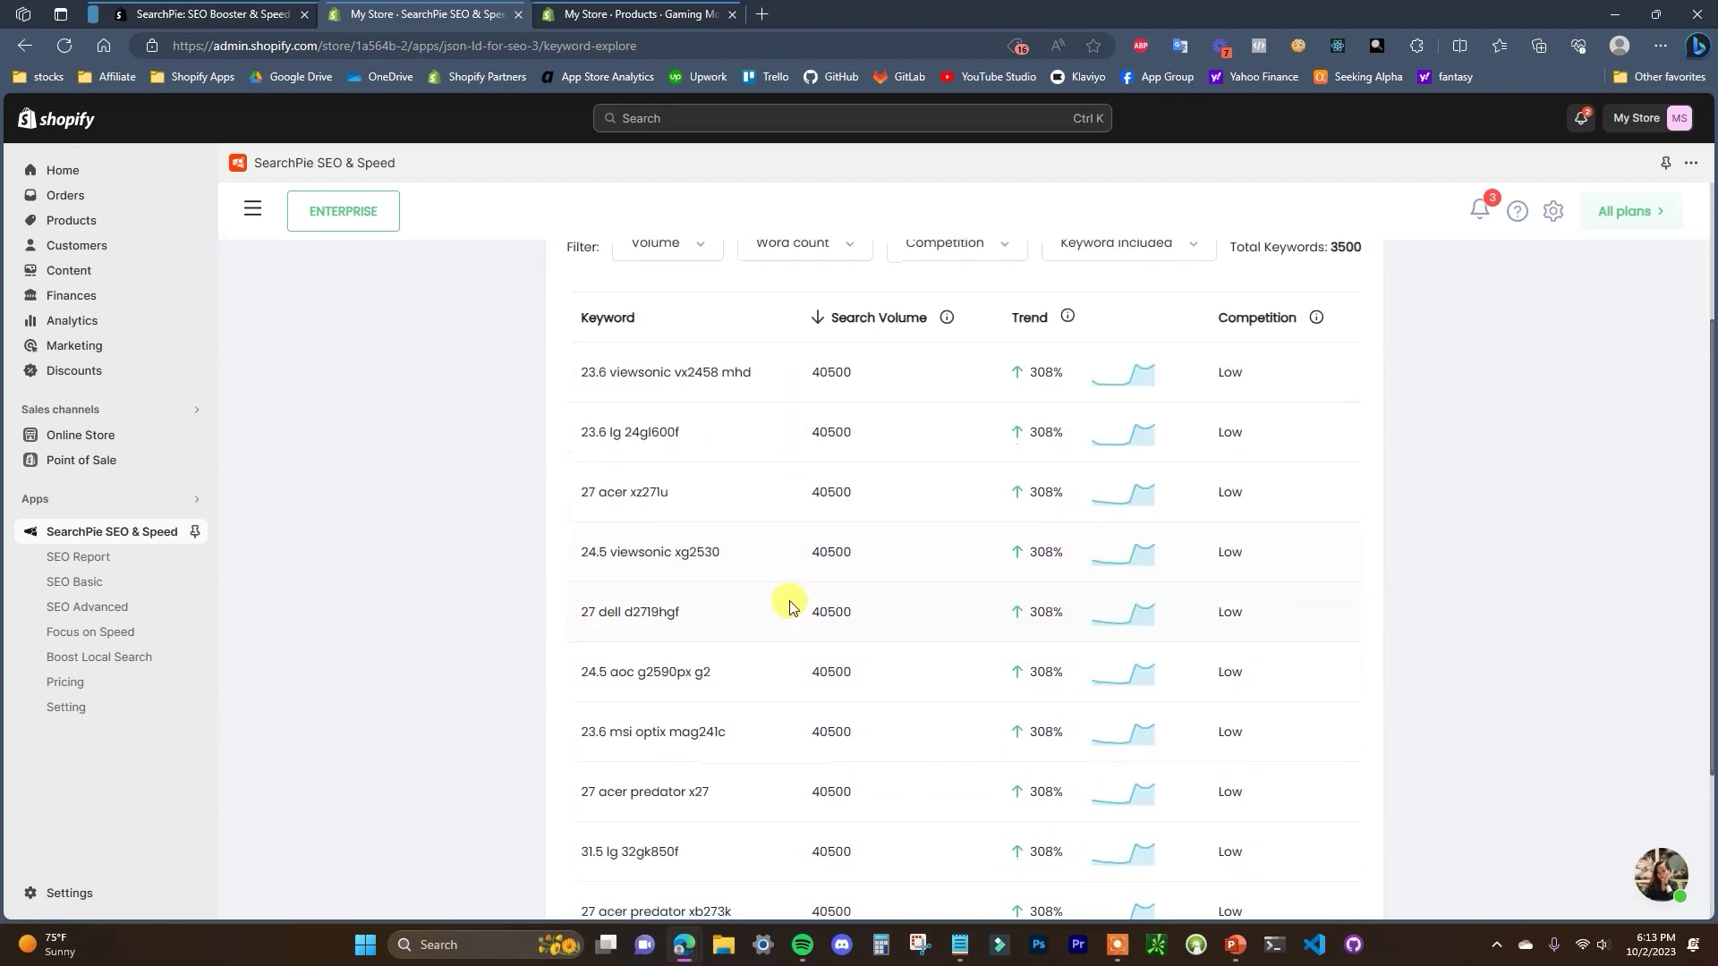
{"action": "left_click", "coordinate": [924, 766]}
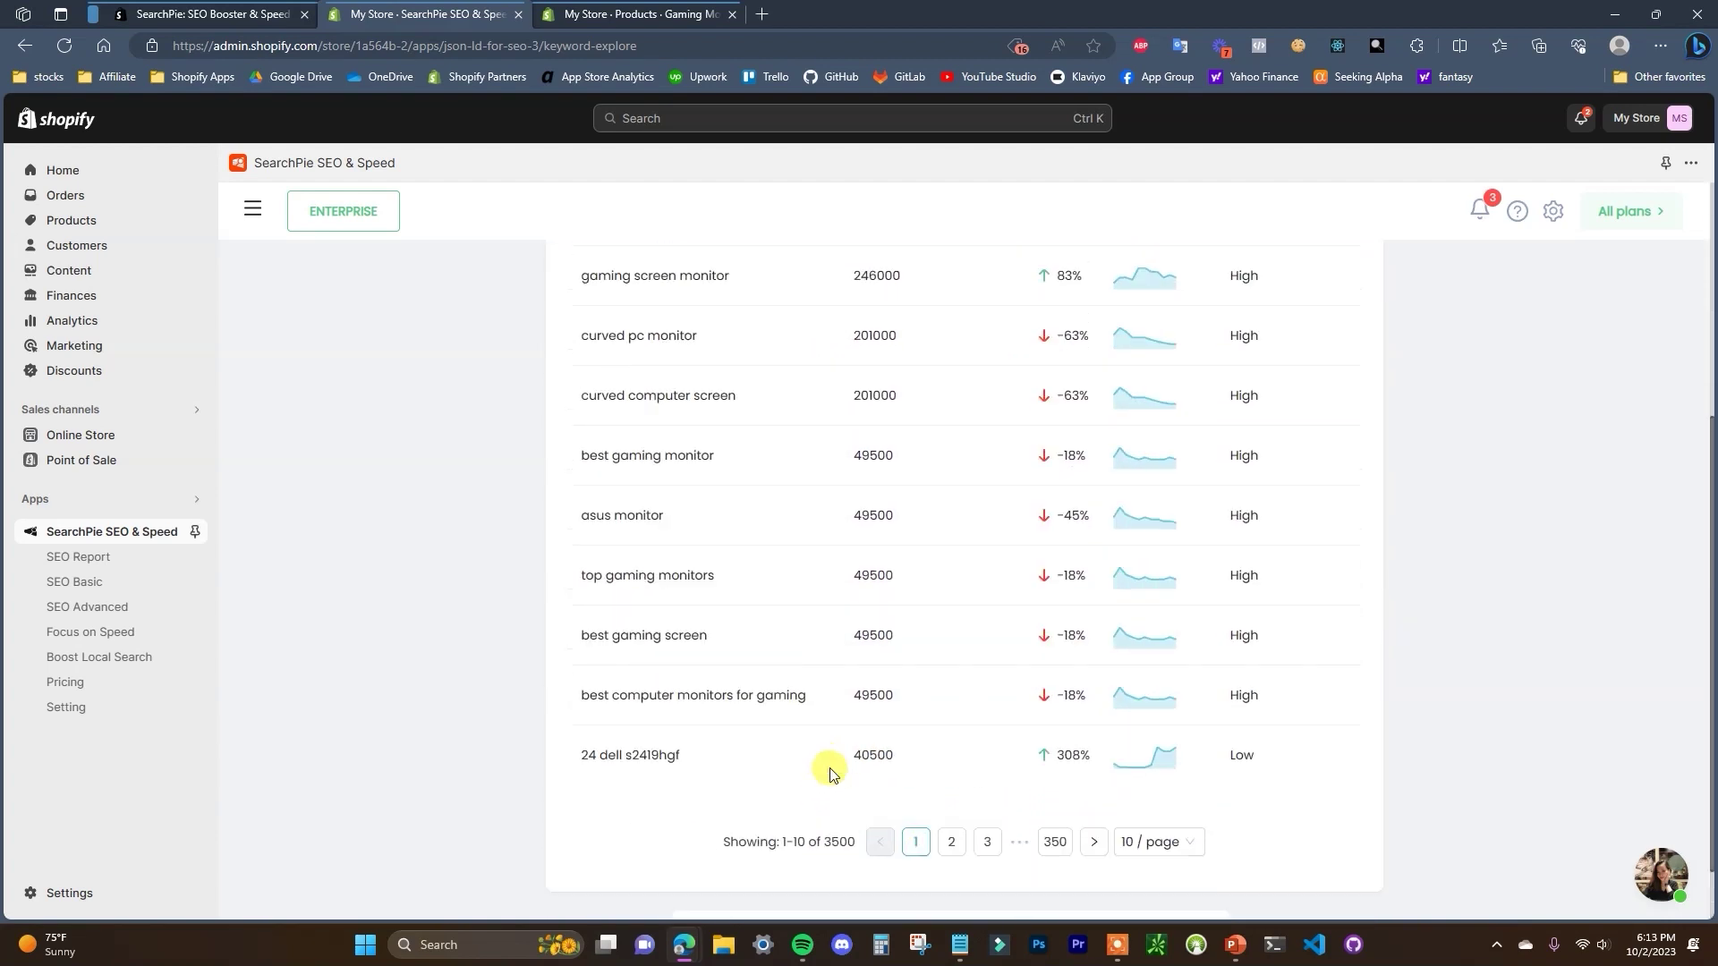
{"action": "scroll", "coordinate": [602, 614], "scroll_direction": "up", "scroll_amount": 4}
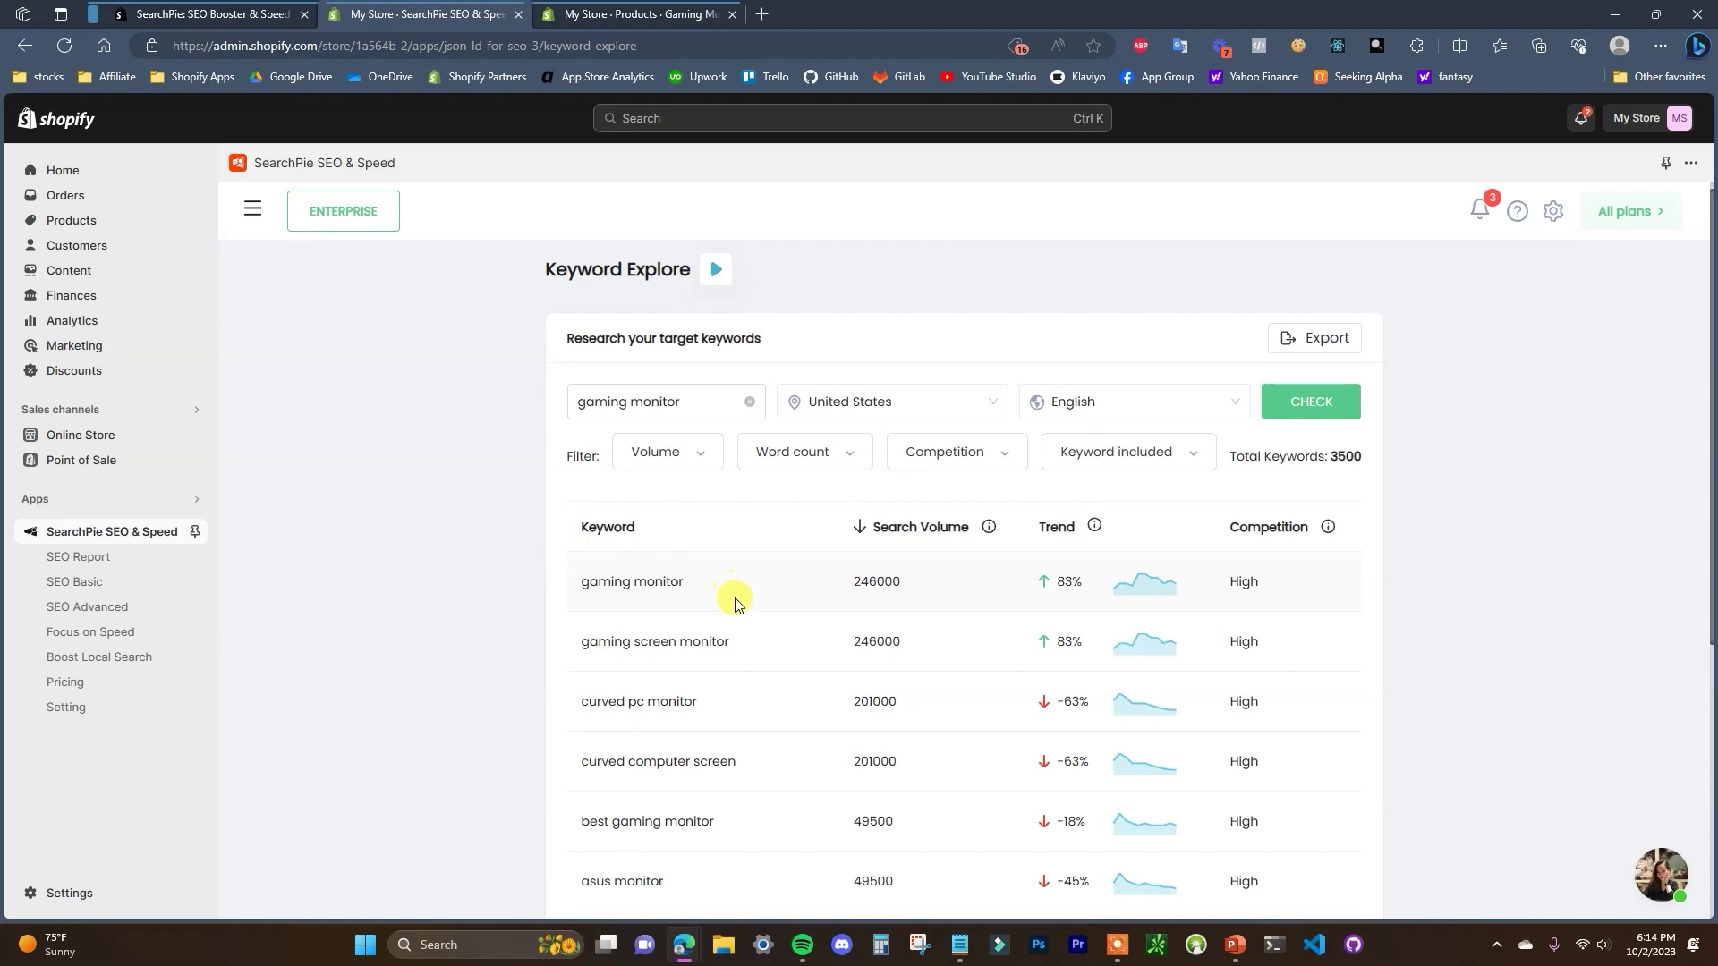
Compare the Gaming Monitor product's title and description with the keyword suggestions on the first results page.
{"action": "left_click", "coordinate": [664, 9]}
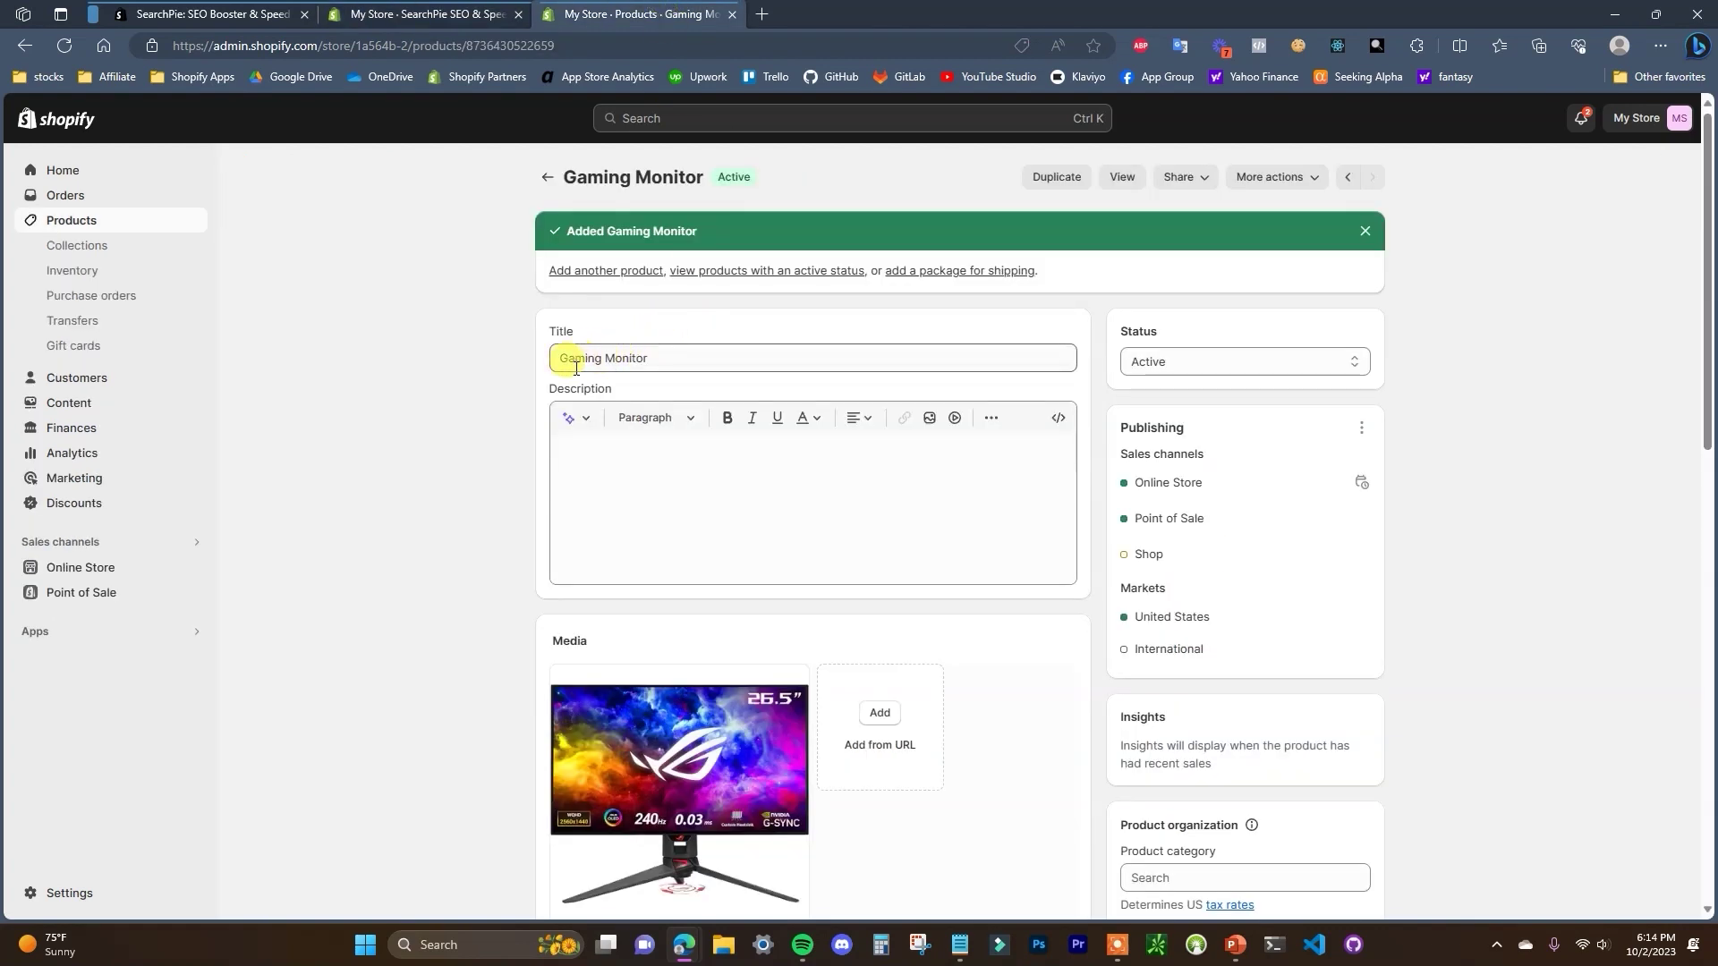
{"action": "left_click", "coordinate": [425, 15]}
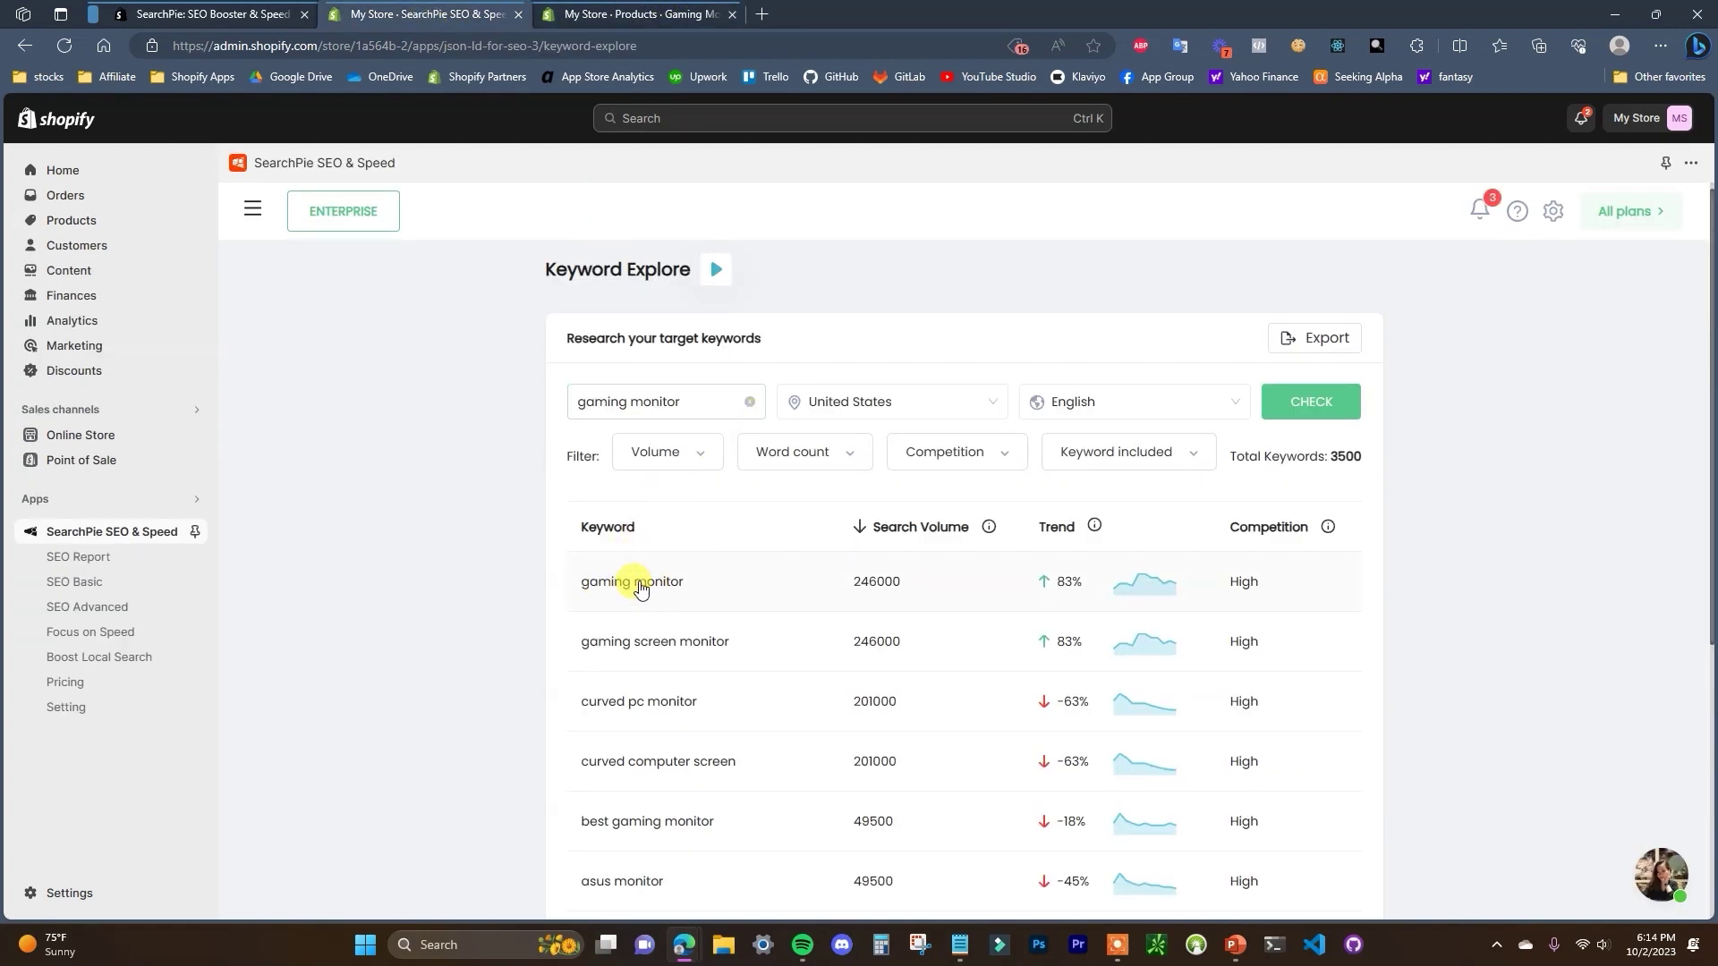
{"action": "scroll", "coordinate": [537, 577], "scroll_direction": "down", "scroll_amount": 3}
{"action": "scroll", "coordinate": [438, 590], "scroll_direction": "down", "scroll_amount": 1}
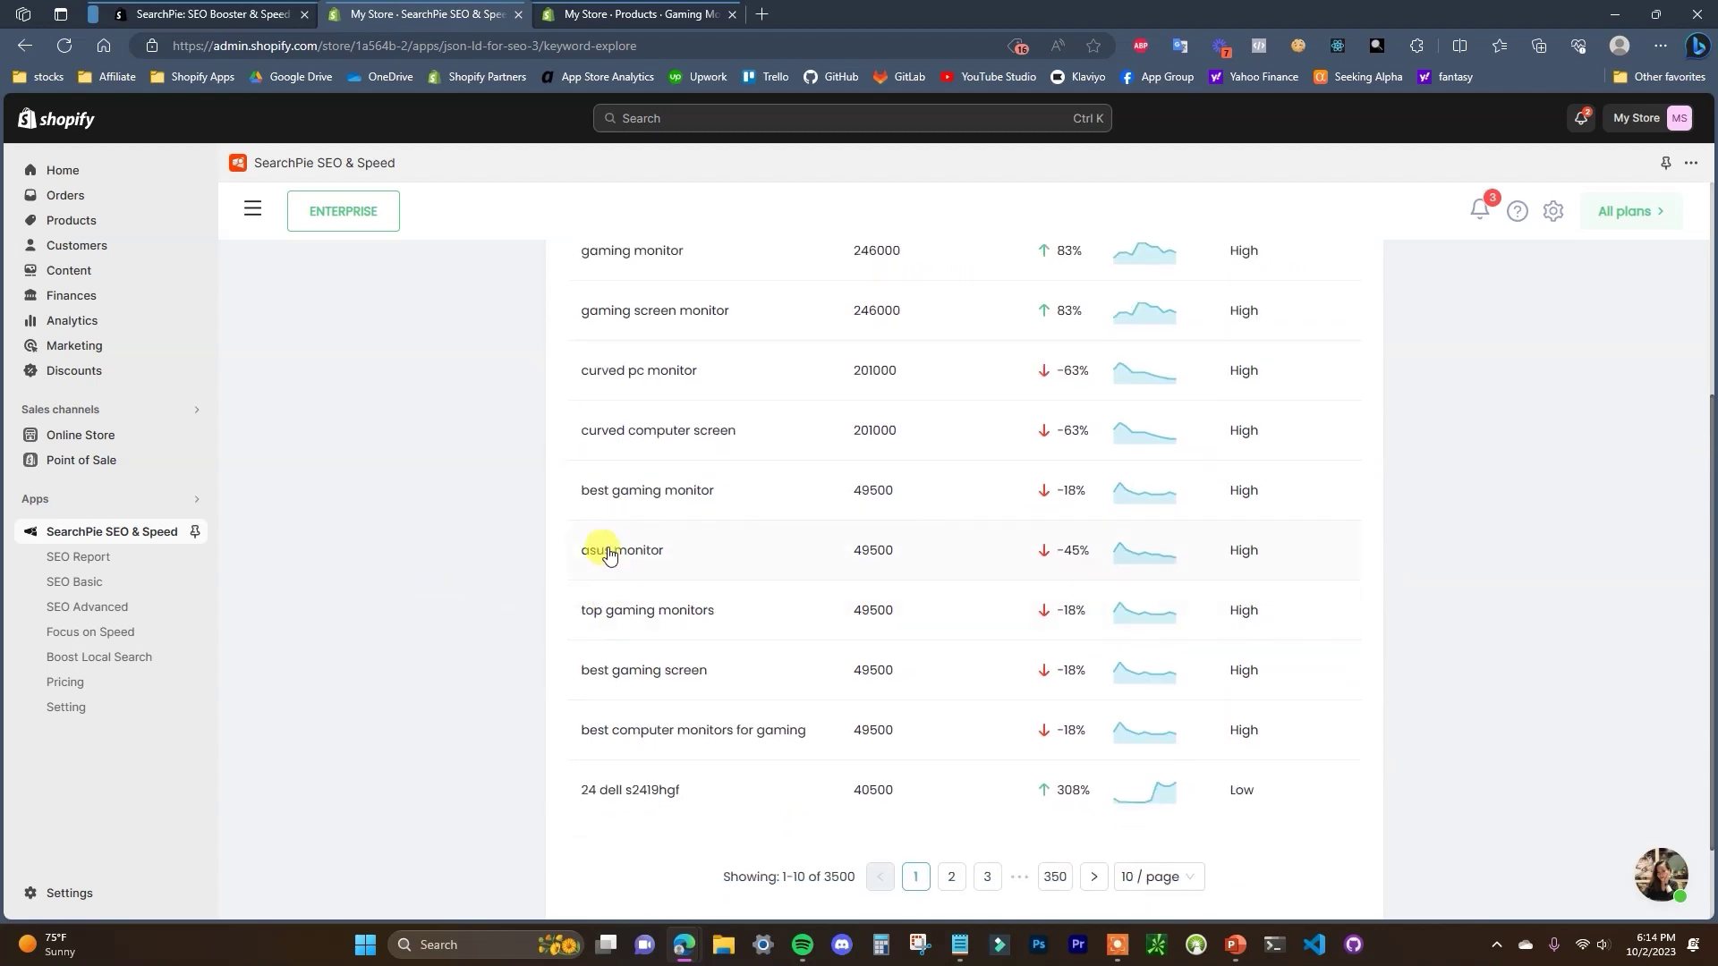
{"action": "scroll", "coordinate": [939, 493], "scroll_direction": "up", "scroll_amount": 1}
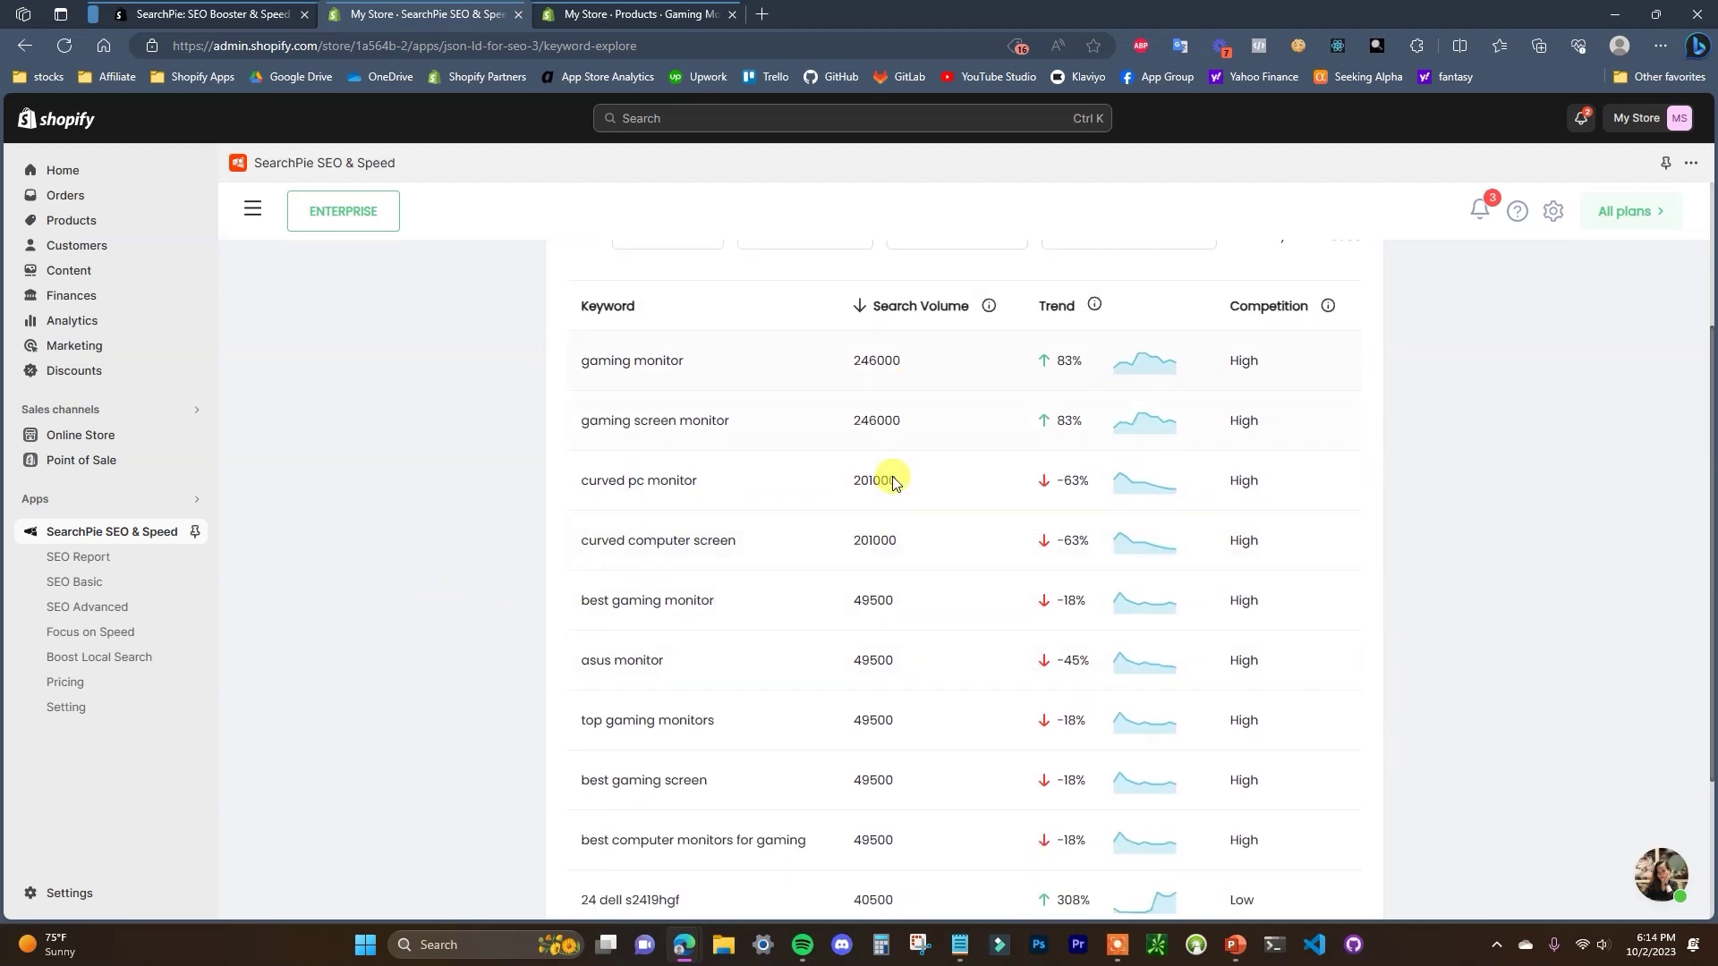
{"action": "scroll", "coordinate": [899, 622], "scroll_direction": "down", "scroll_amount": 1}
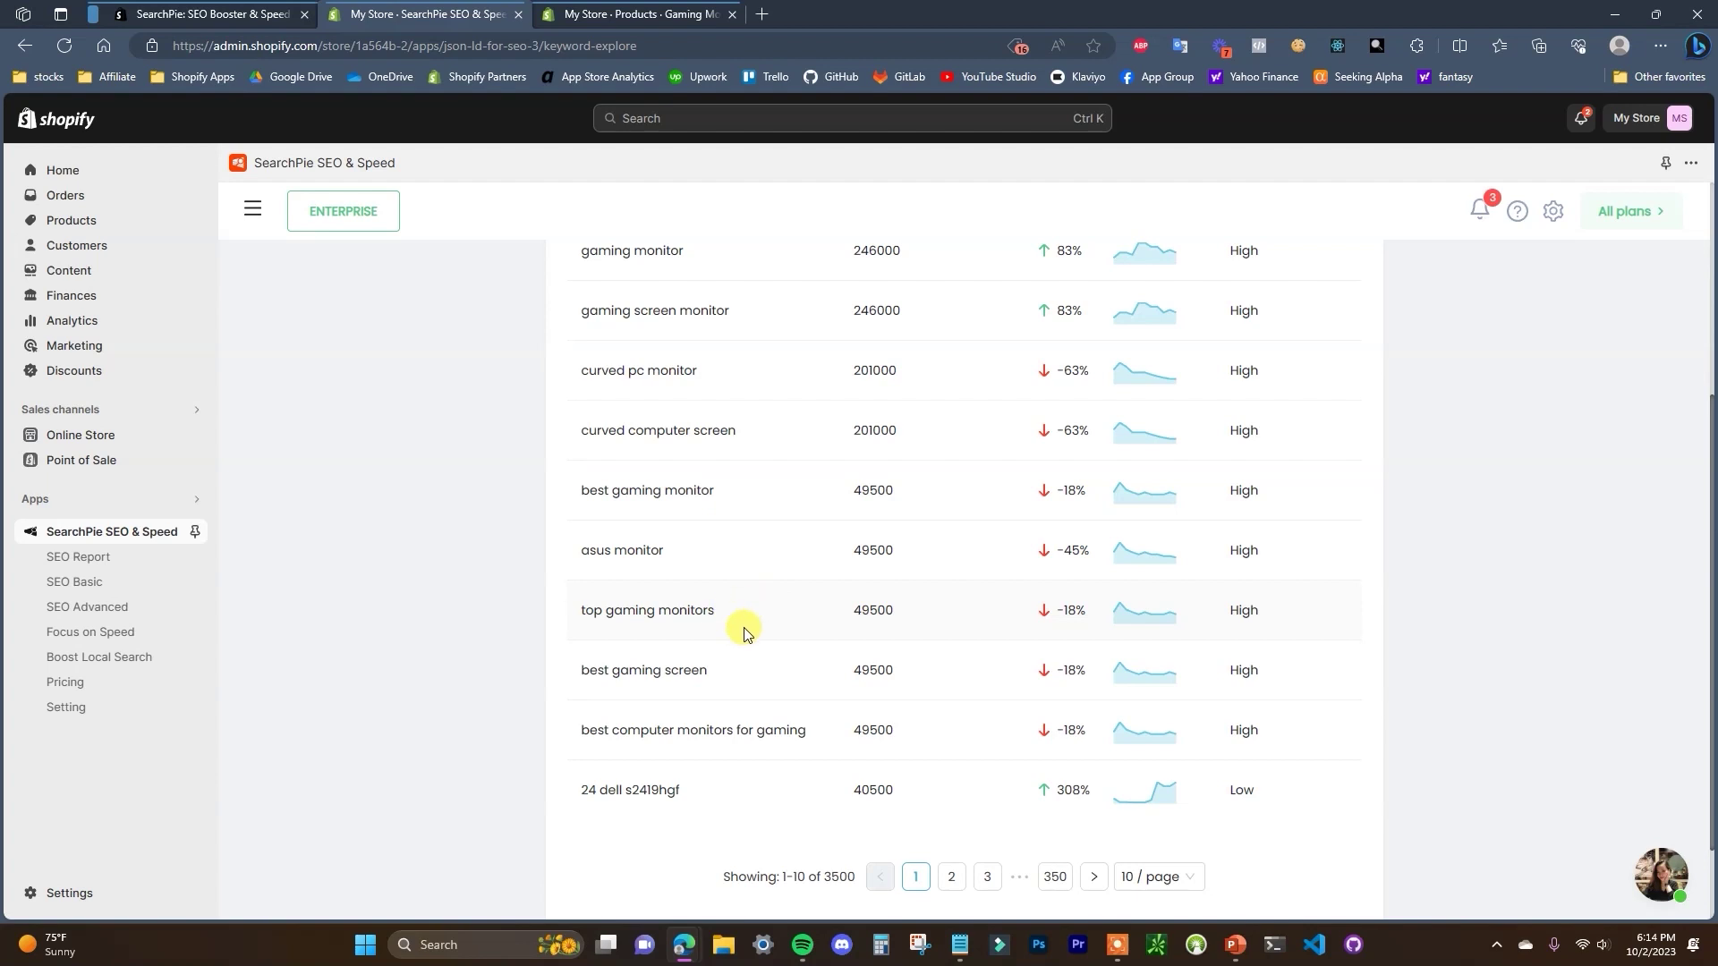
{"action": "scroll", "coordinate": [738, 637], "scroll_direction": "up", "scroll_amount": 1}
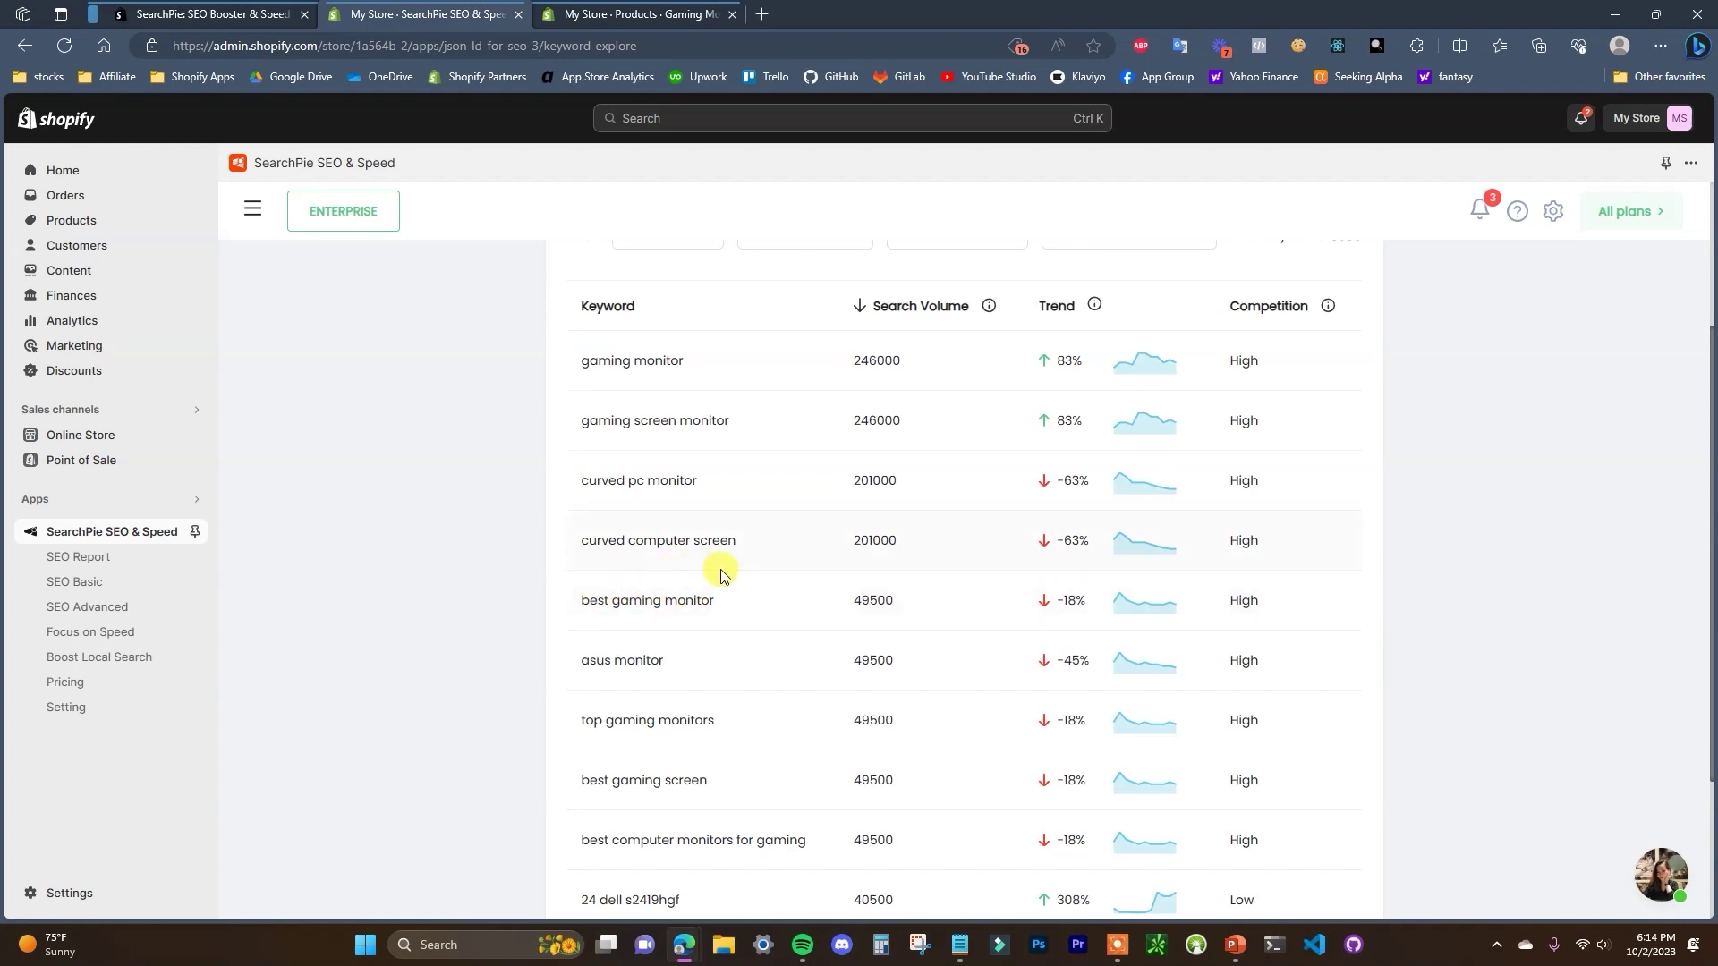
{"action": "scroll", "coordinate": [721, 573], "scroll_direction": "down", "scroll_amount": 1}
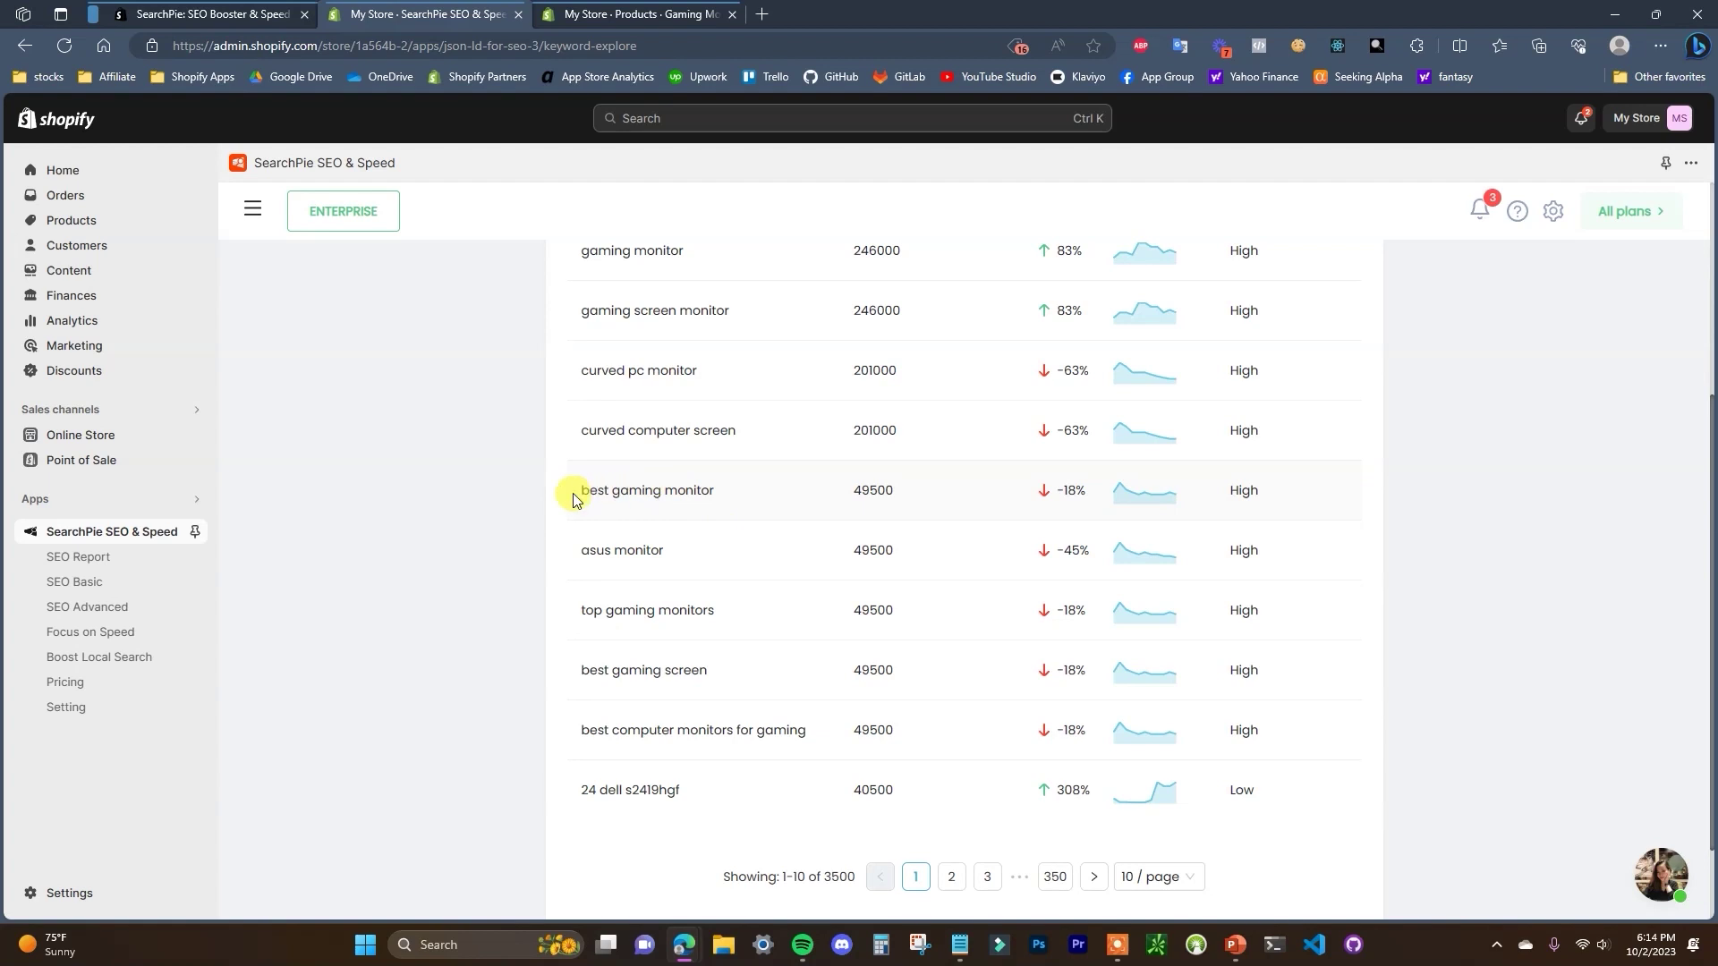
Examine the long-tail suggestion "best computer monitors for gaming" alongside the other keywords on the first results page.
{"action": "scroll", "coordinate": [702, 513], "scroll_direction": "down", "scroll_amount": 2}
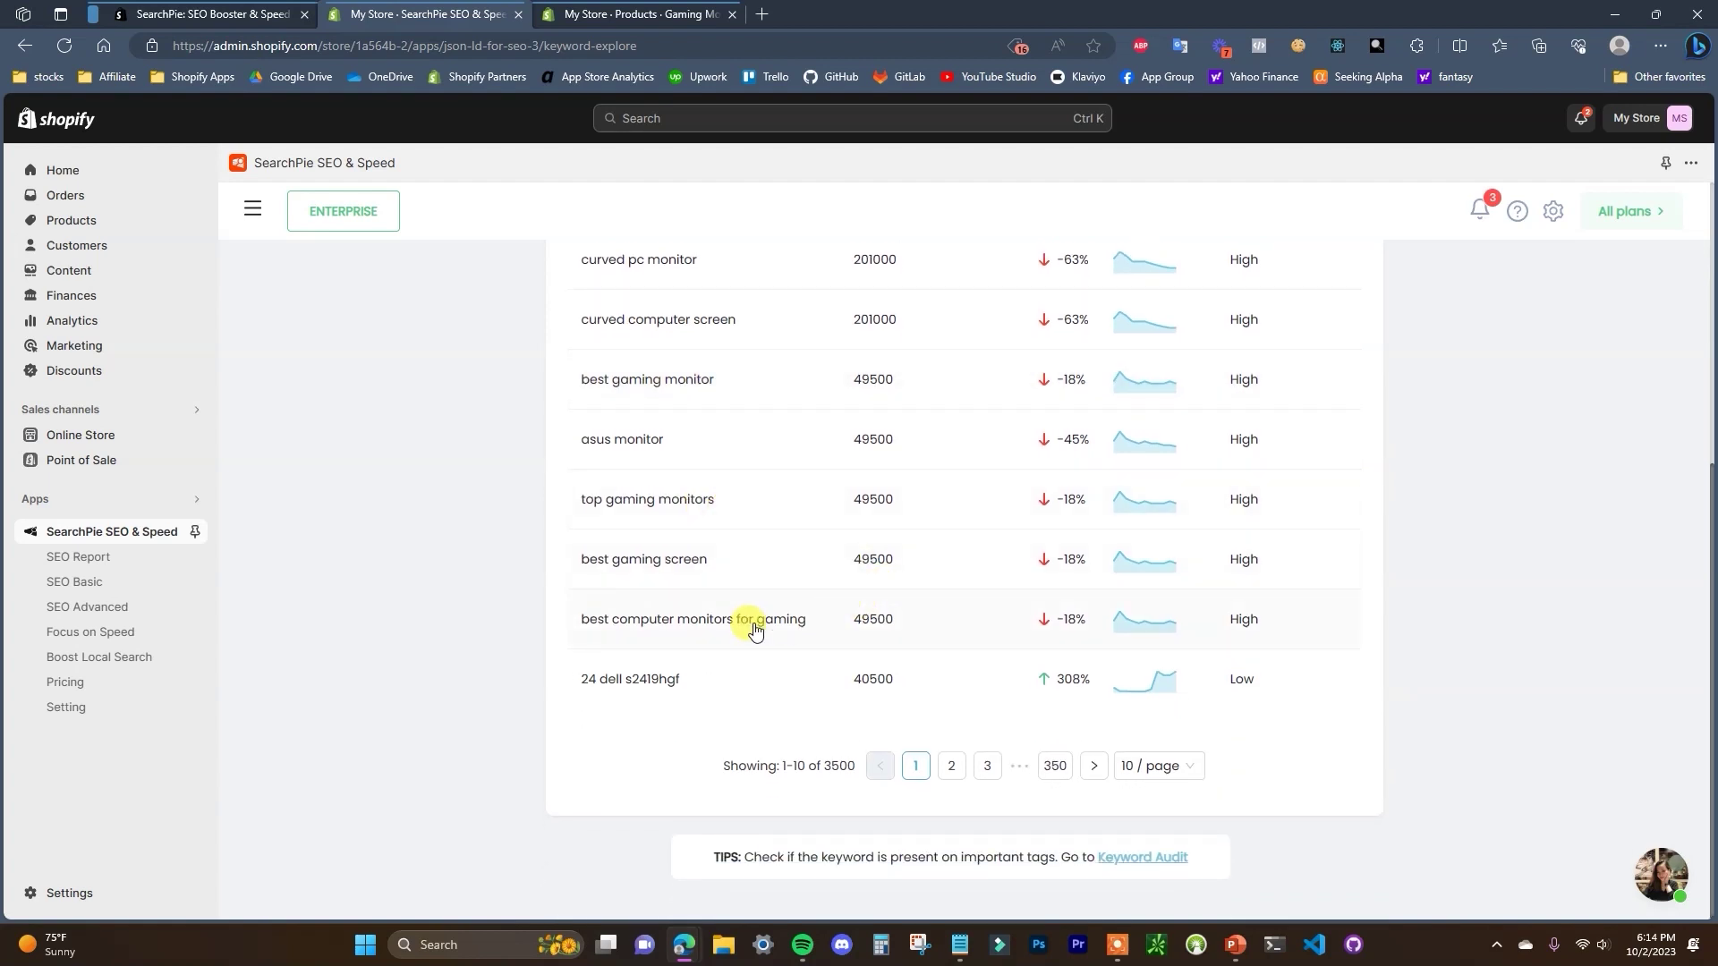
{"action": "left_click_drag", "start_coordinate": [580, 636], "coordinate": [810, 643]}
{"action": "left_click", "coordinate": [671, 626]}
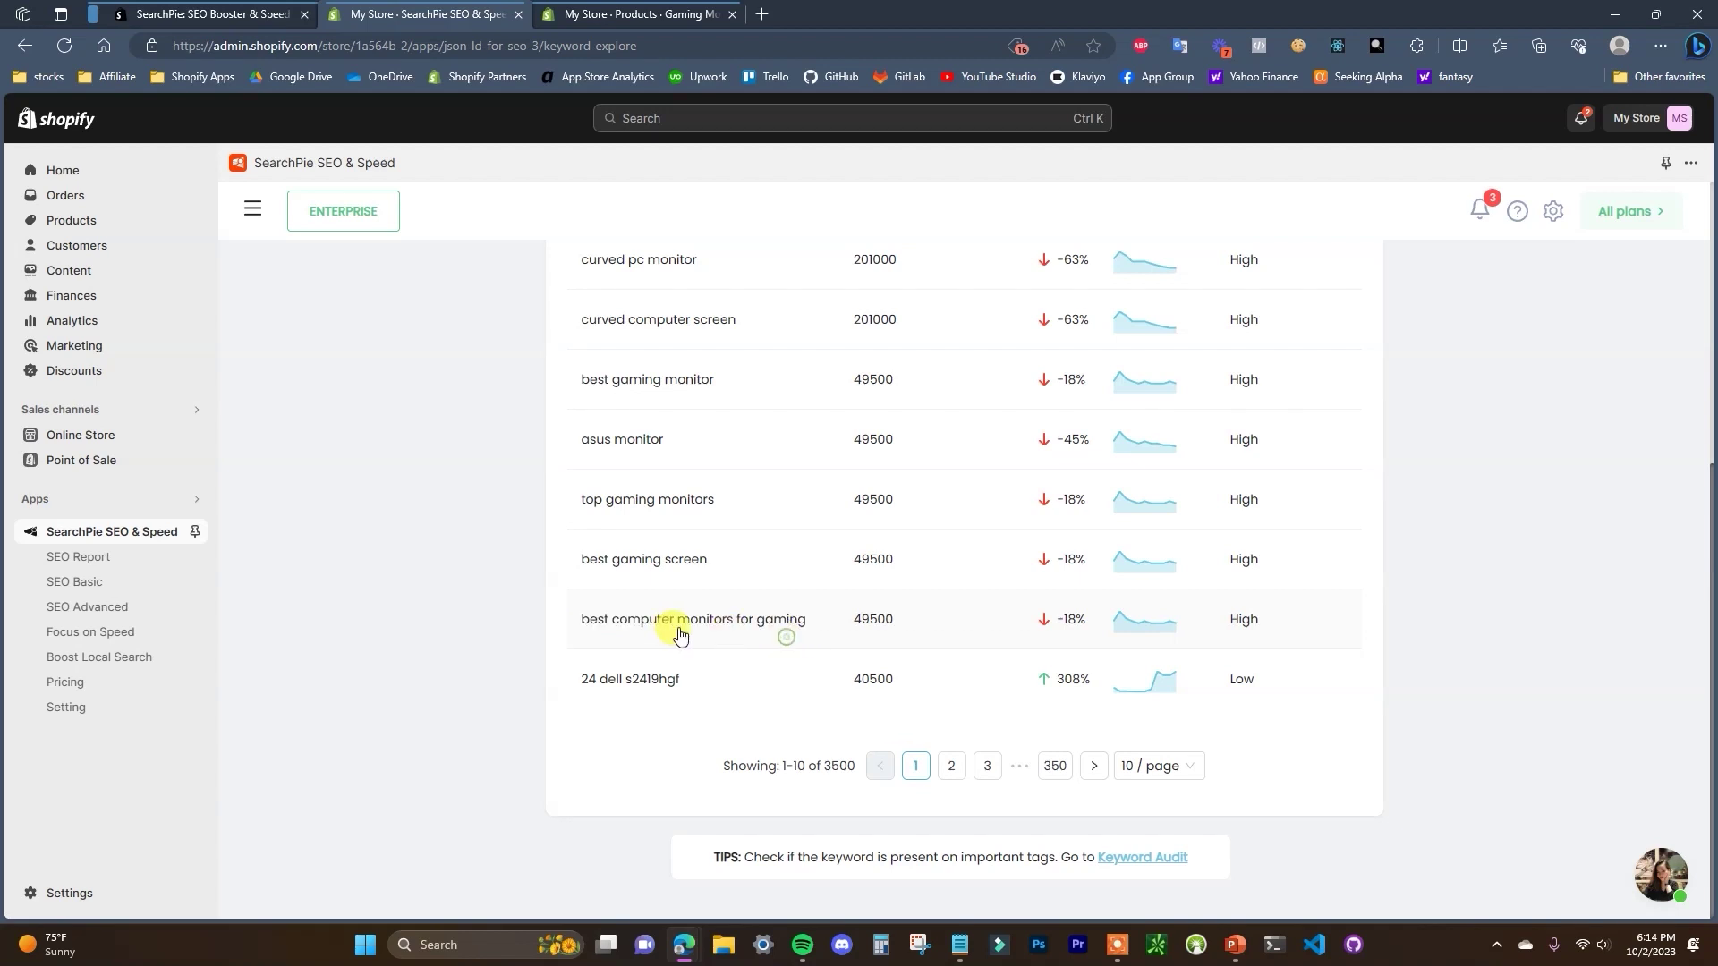
{"action": "scroll", "coordinate": [806, 639], "scroll_direction": "up", "scroll_amount": 2}
{"action": "scroll", "coordinate": [805, 618], "scroll_direction": "down", "scroll_amount": 2}
{"action": "scroll", "coordinate": [734, 493], "scroll_direction": "up", "scroll_amount": 3}
{"action": "scroll", "coordinate": [787, 510], "scroll_direction": "down", "scroll_amount": 2}
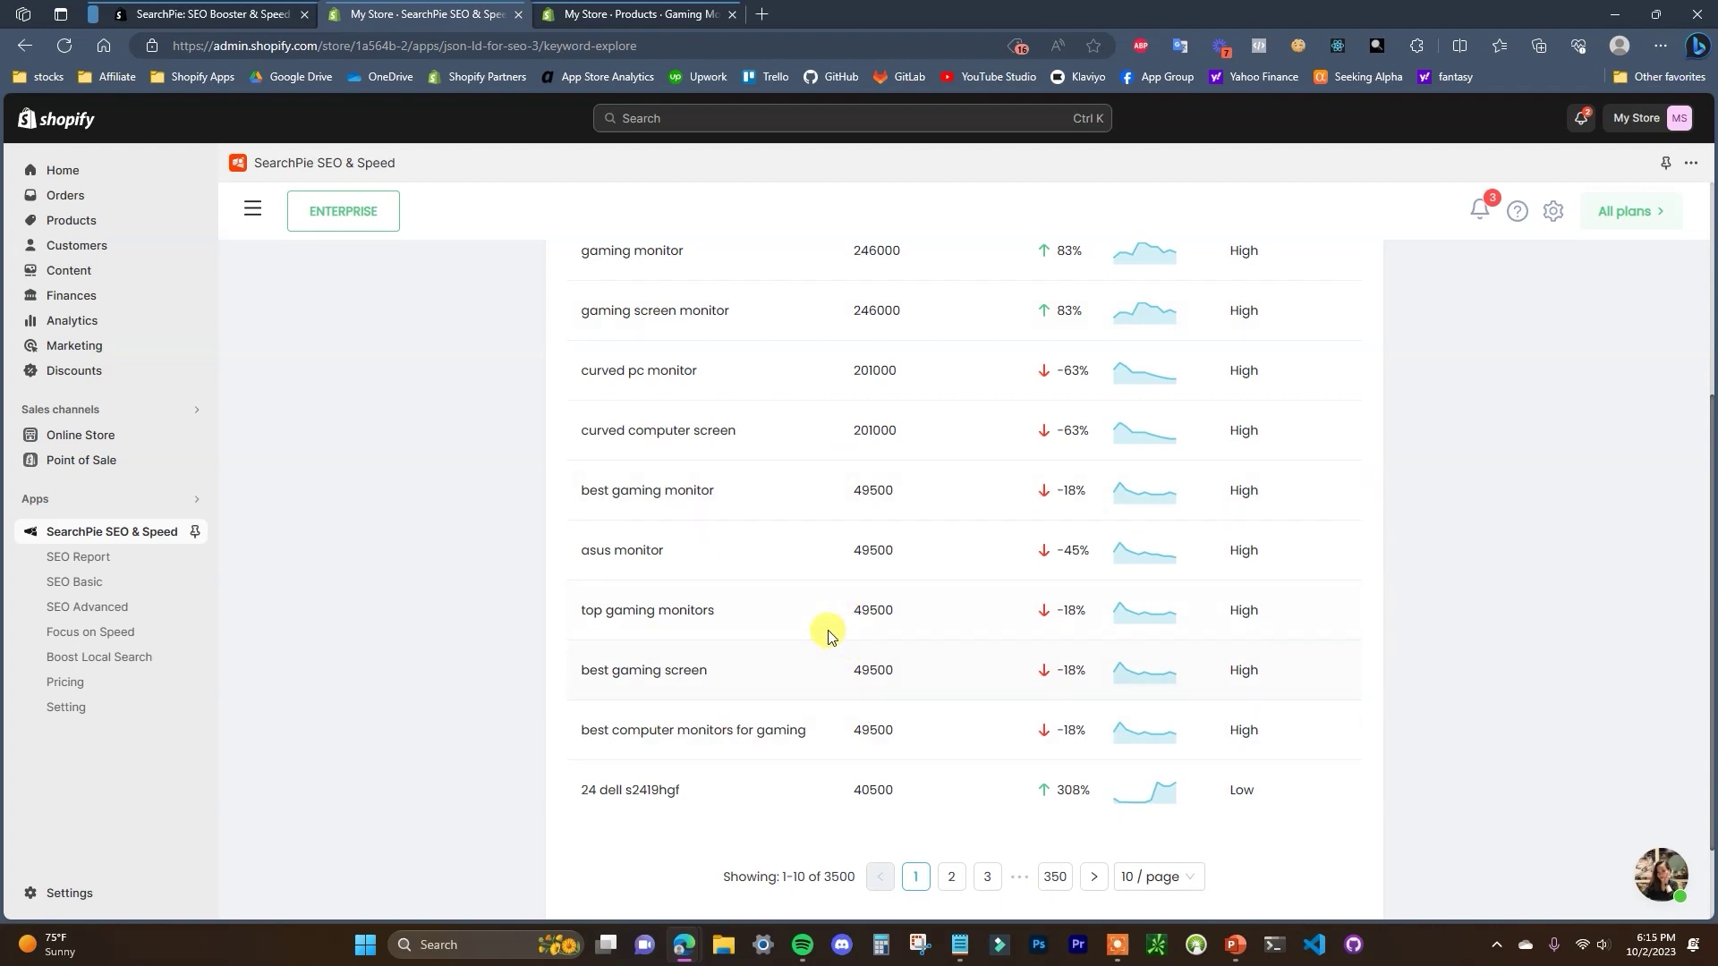
{"action": "scroll", "coordinate": [653, 295], "scroll_direction": "up", "scroll_amount": 3}
Check the Gaming Monitor product page again, and view the second page of keyword suggestions.
{"action": "left_click", "coordinate": [553, 17]}
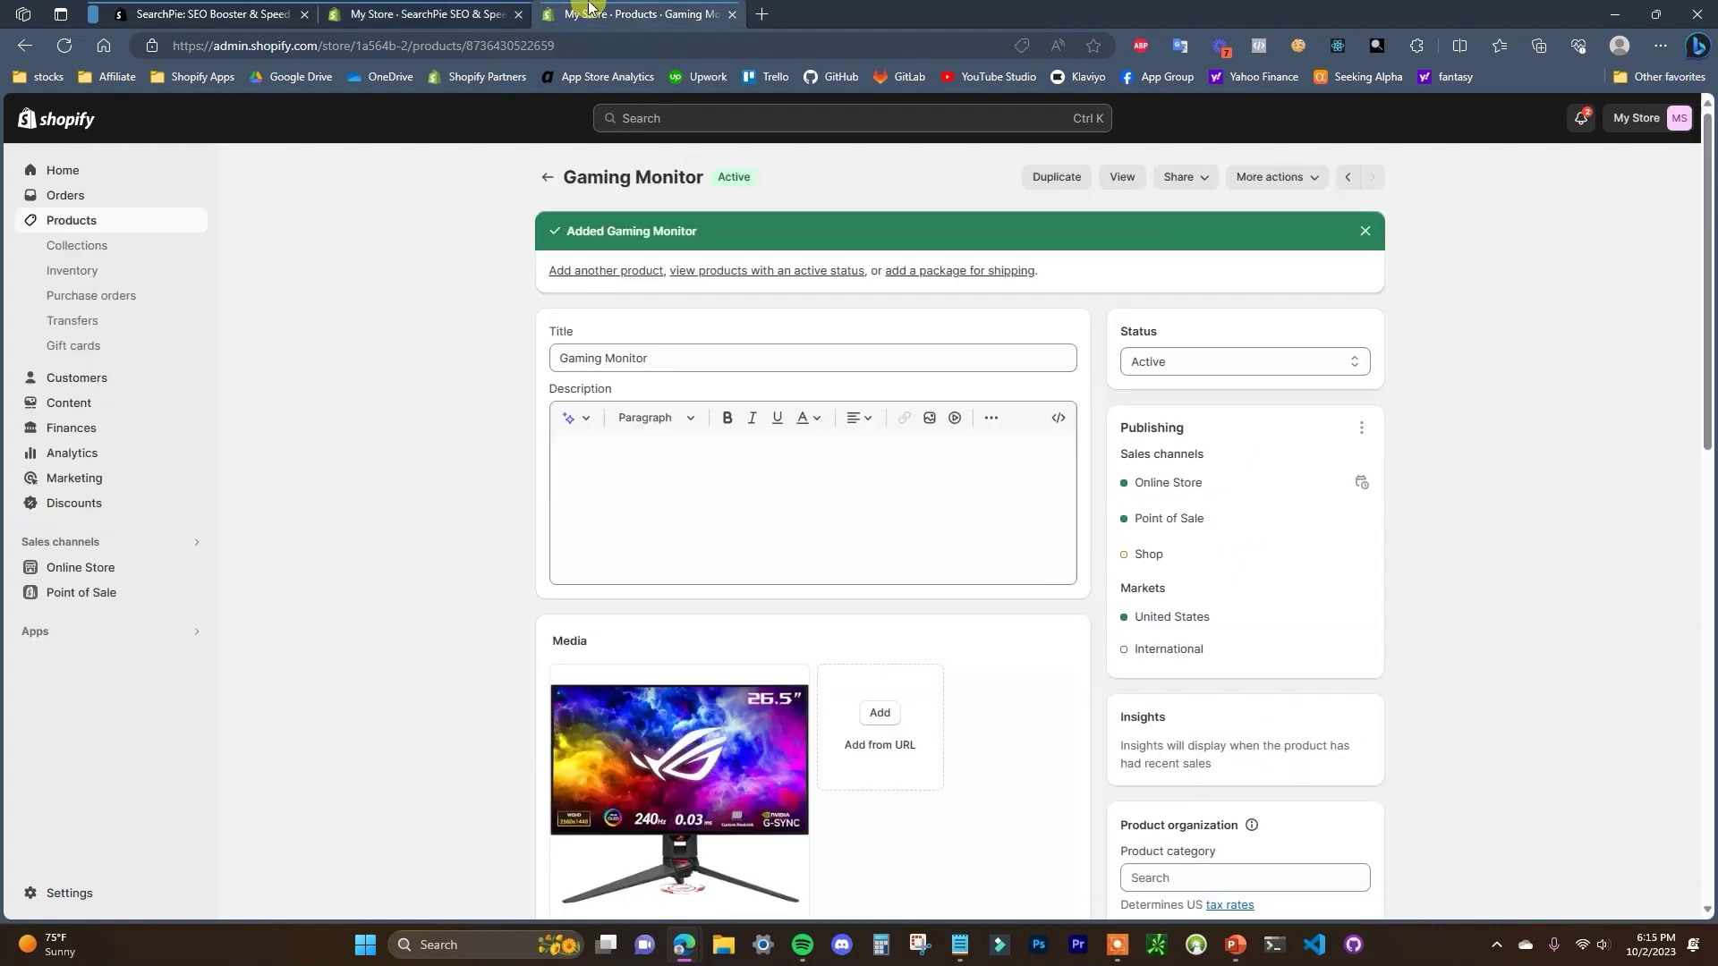
{"action": "left_click", "coordinate": [435, 13]}
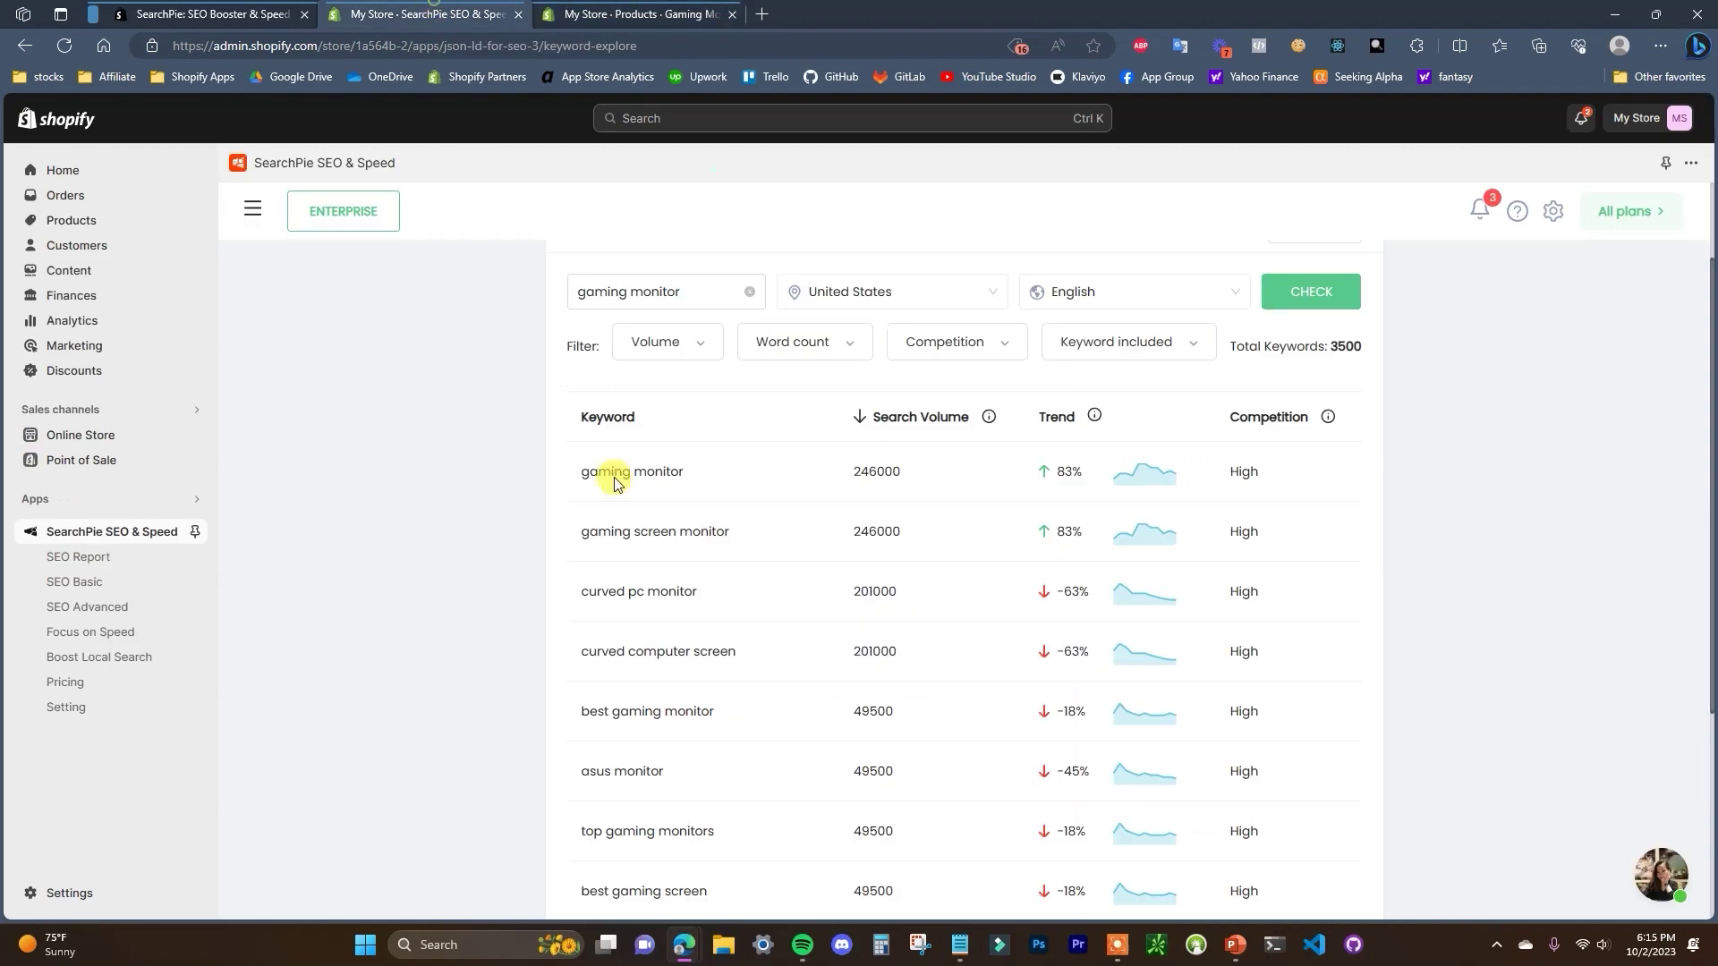
{"action": "scroll", "coordinate": [783, 515], "scroll_direction": "down", "scroll_amount": 1}
{"action": "scroll", "coordinate": [760, 663], "scroll_direction": "down", "scroll_amount": 3}
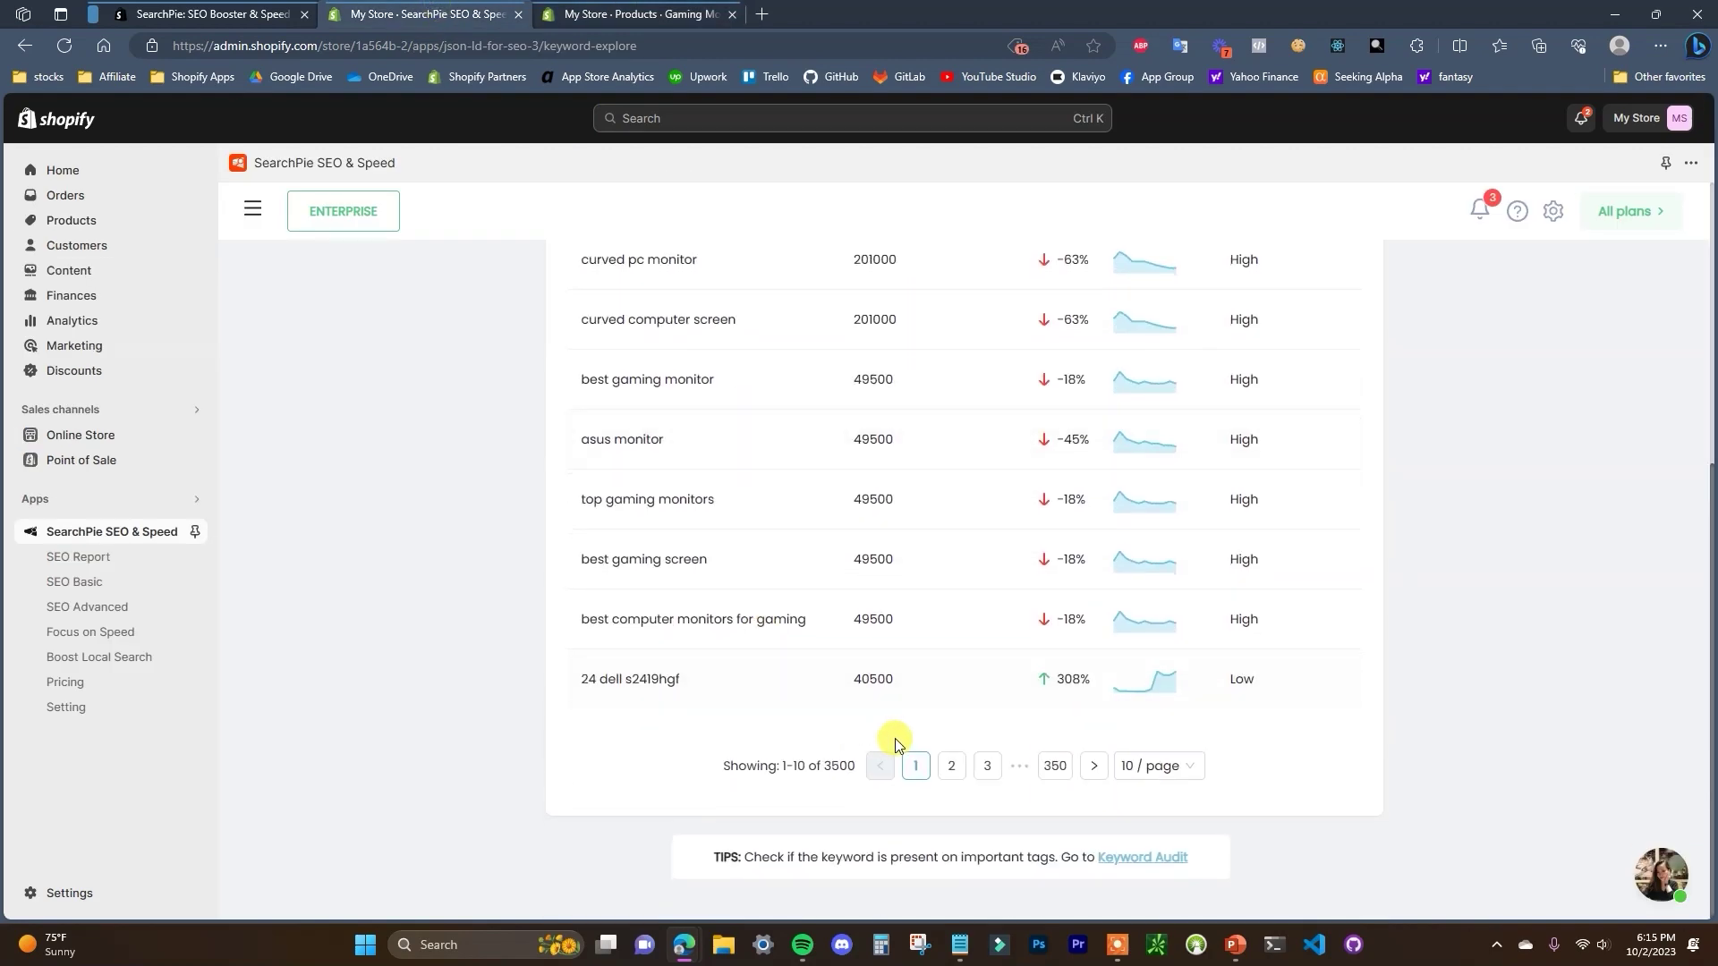
{"action": "left_click", "coordinate": [953, 766]}
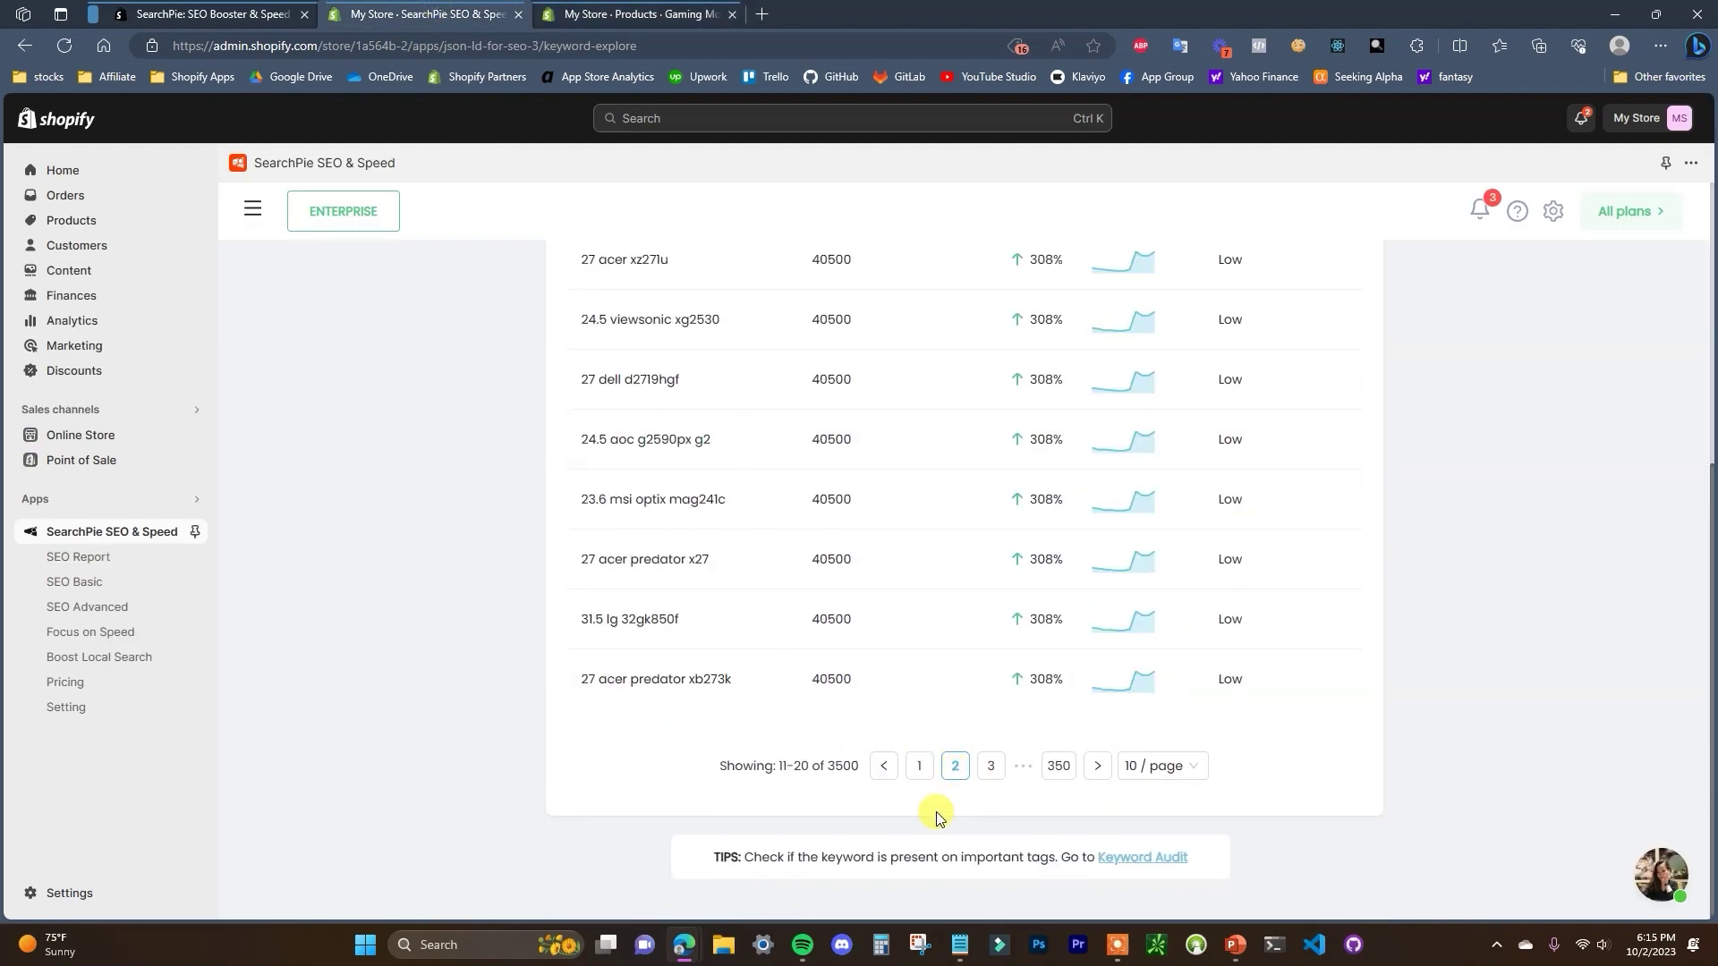
Open the Keyword Audit tool and inspect its Page URL and Keyword fields.
{"action": "left_click", "coordinate": [1143, 857]}
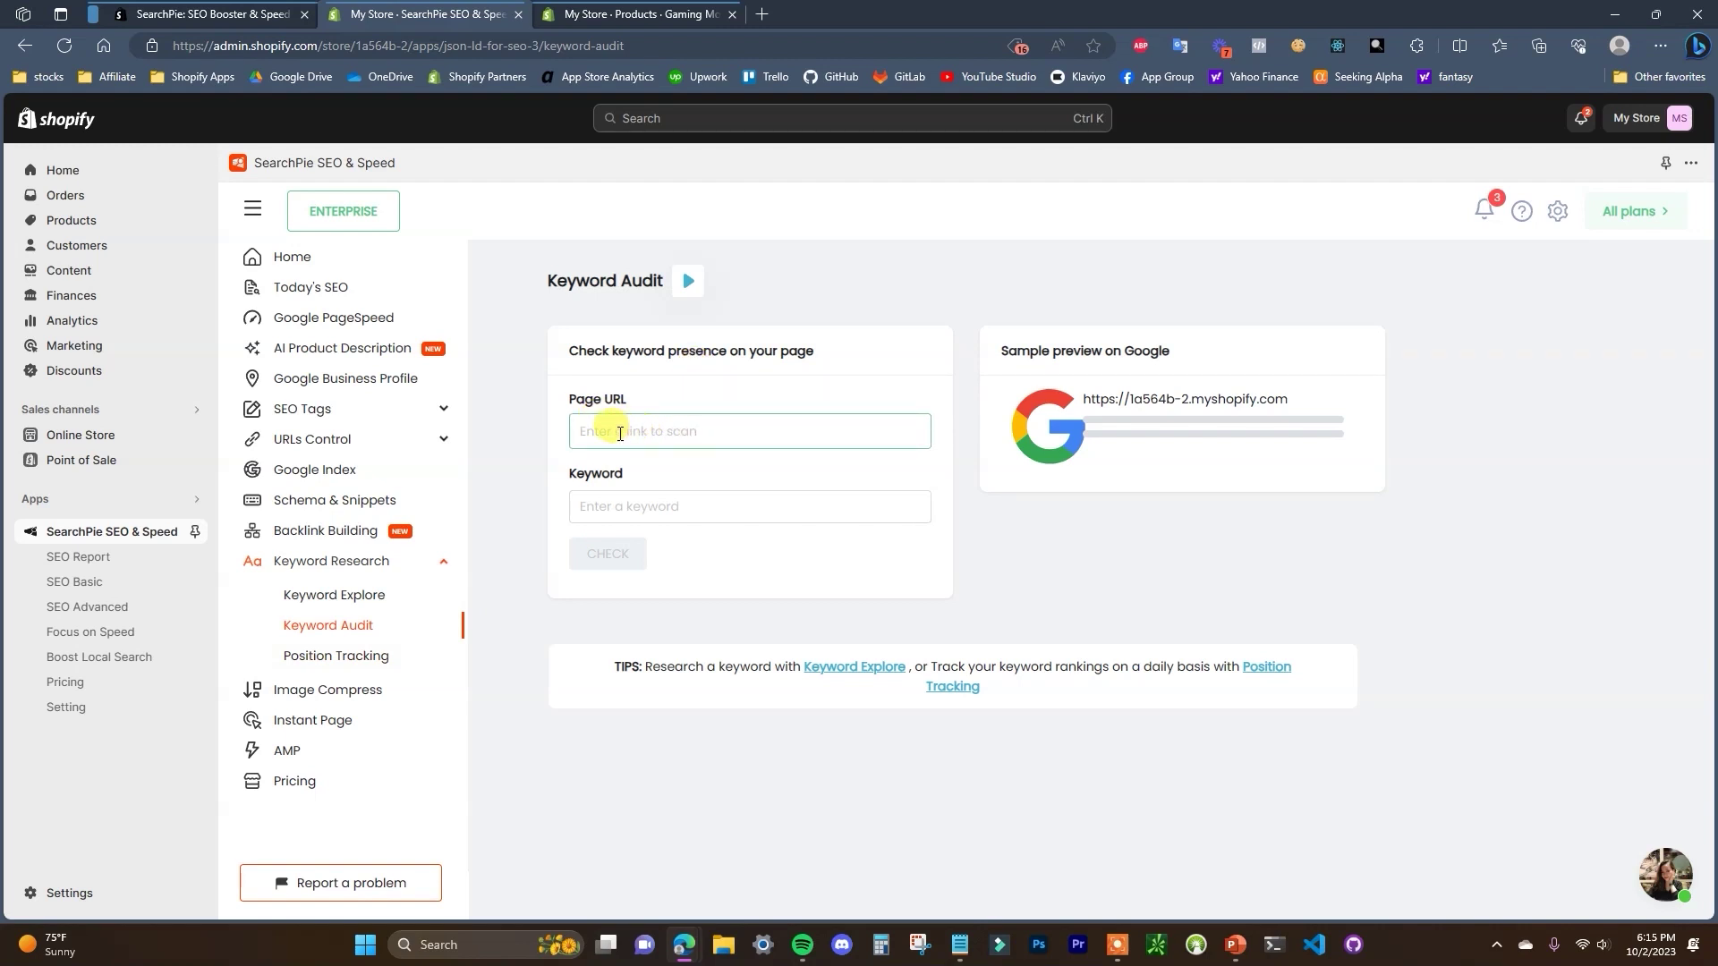
{"action": "left_click", "coordinate": [670, 506]}
{"action": "left_click", "coordinate": [641, 565]}
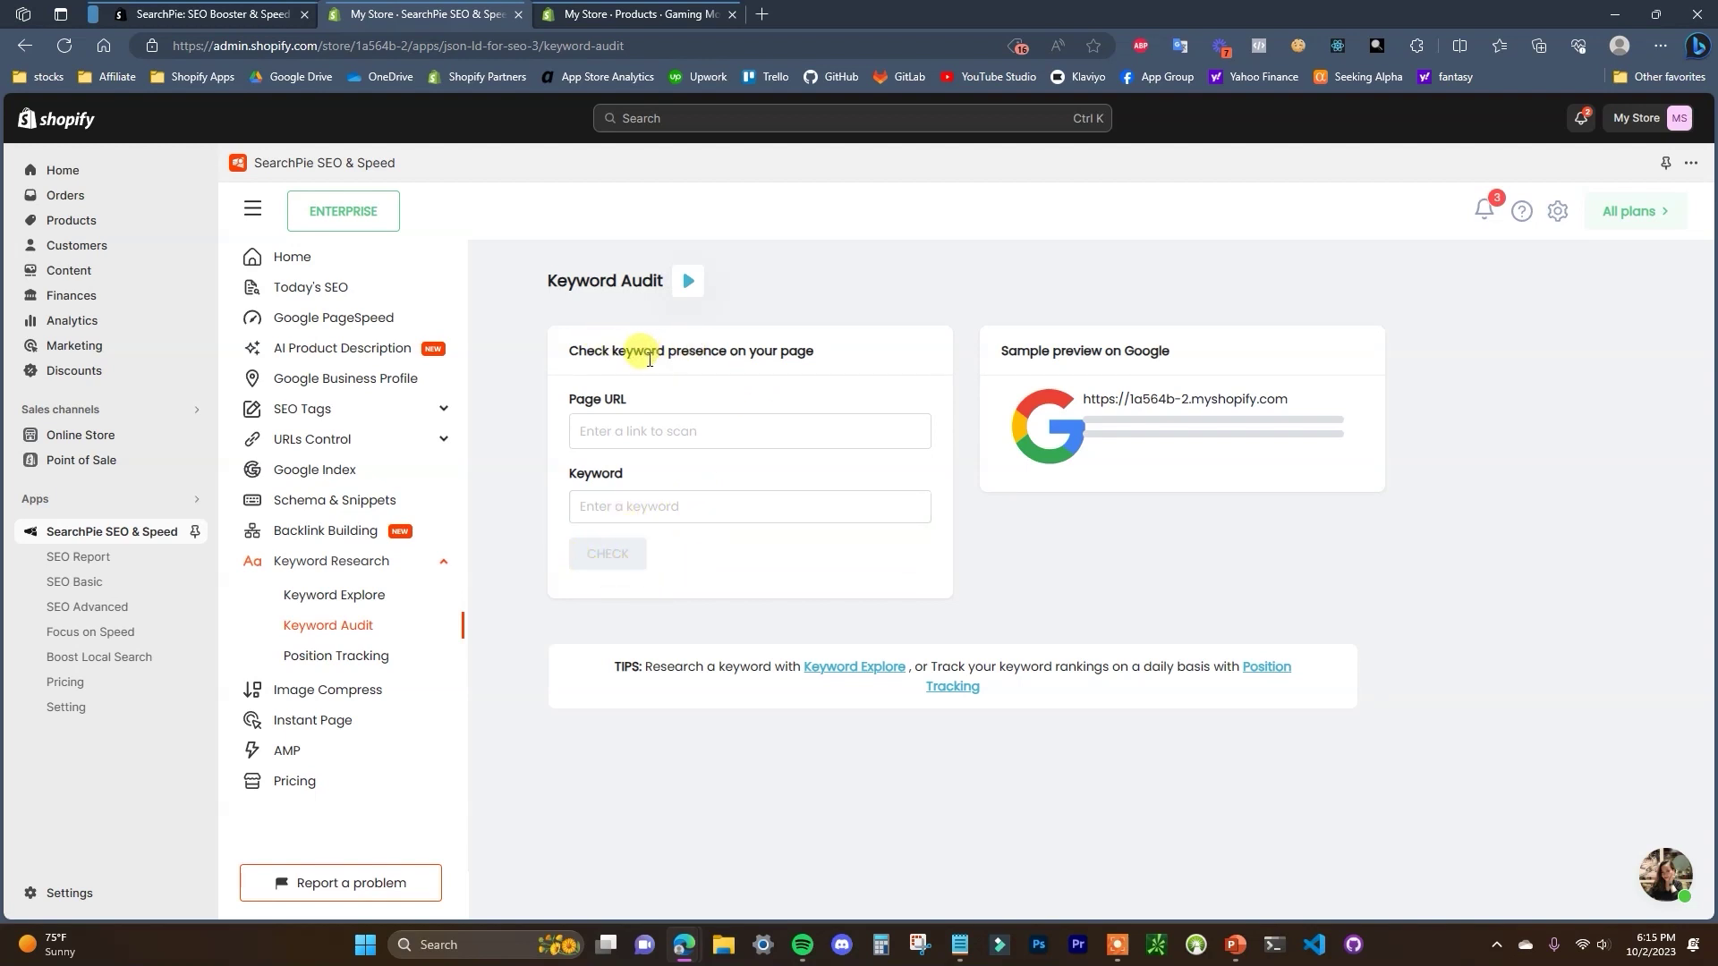
{"action": "left_click", "coordinate": [644, 510]}
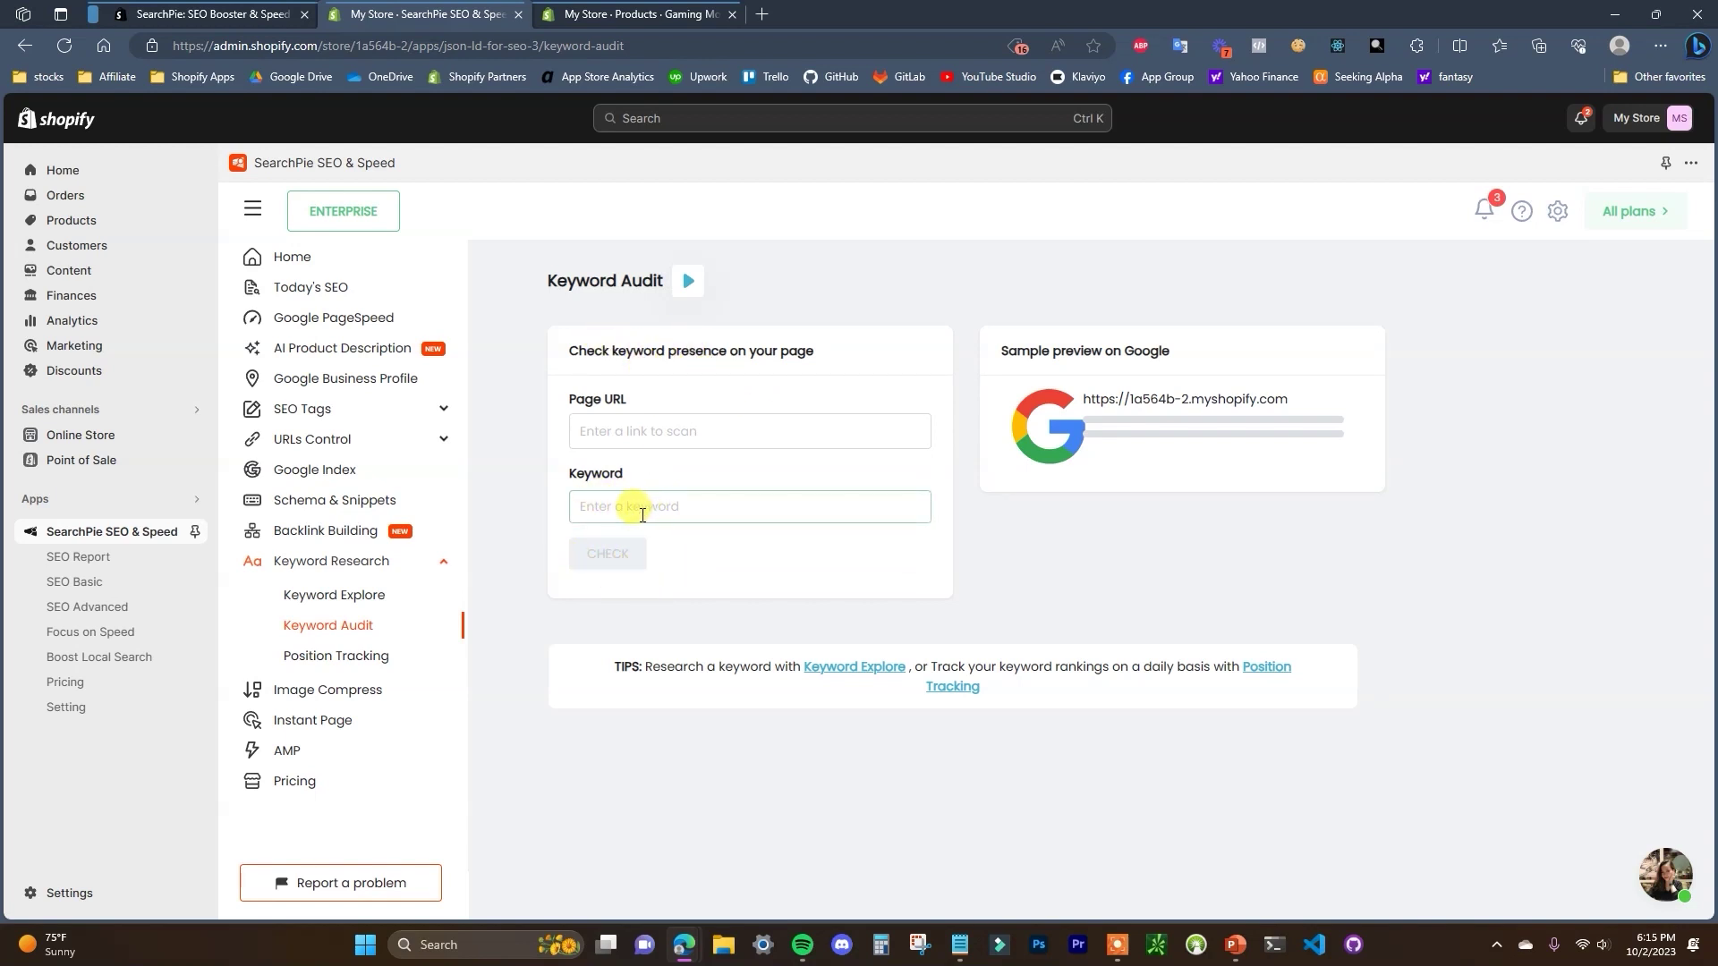
{"action": "left_click", "coordinate": [664, 463]}
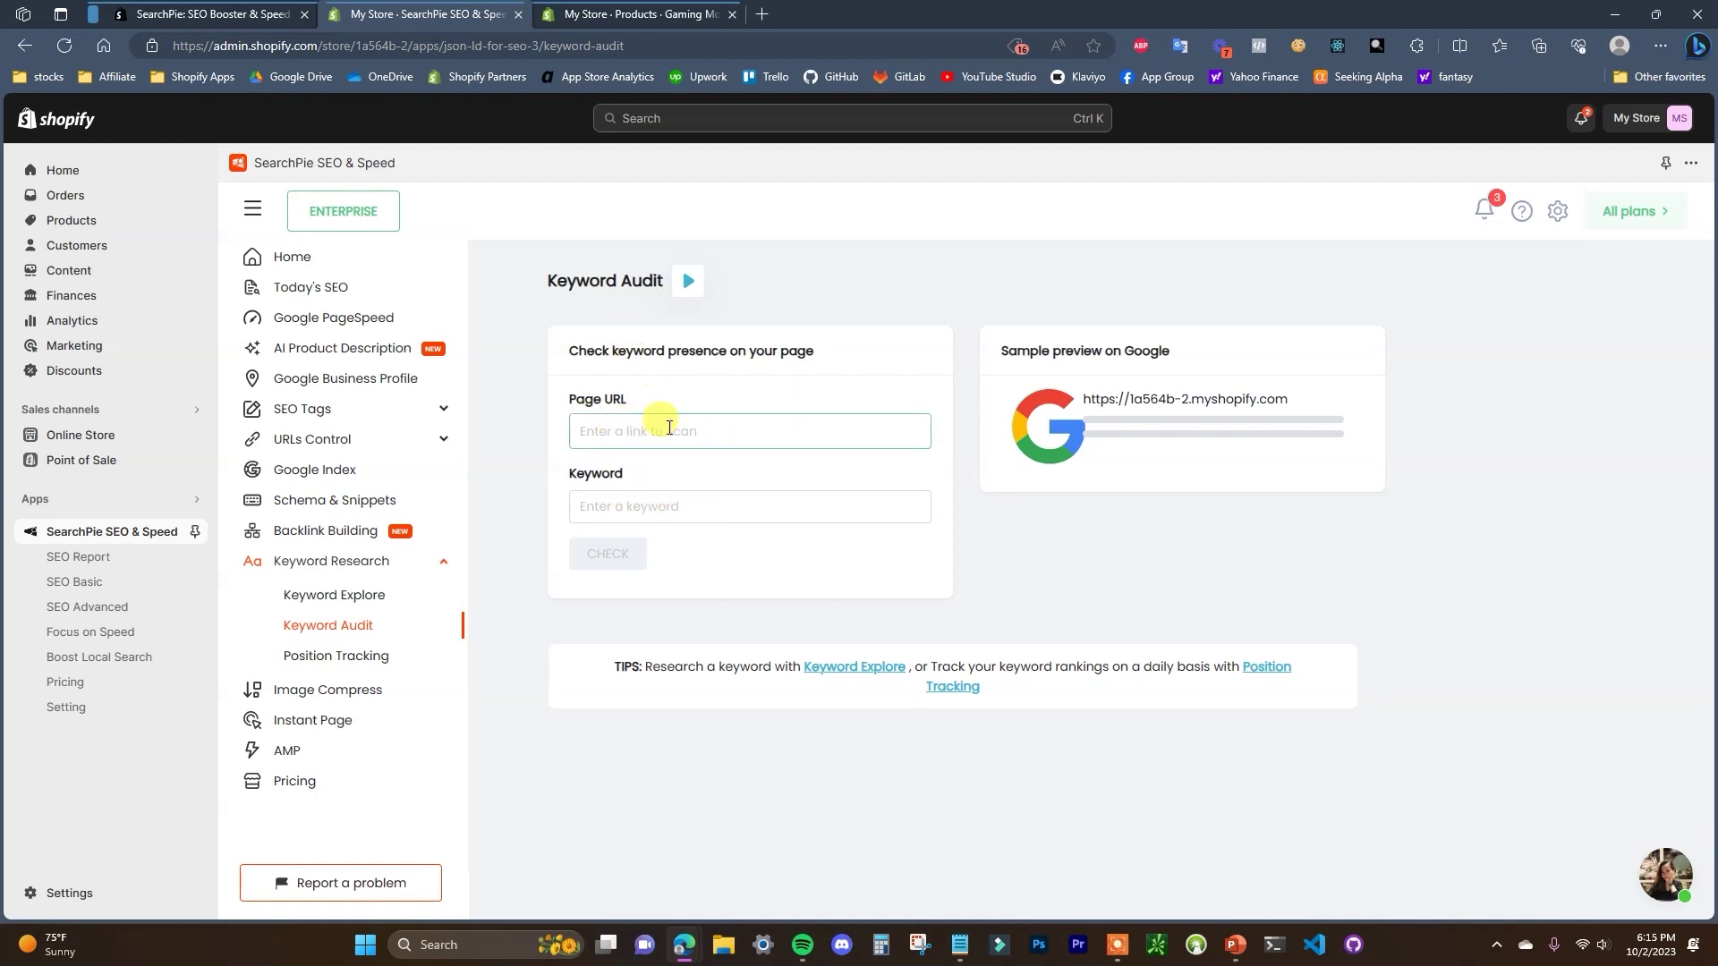
View the Position Tracking and Keyword Explore tools, and look over the Gaming Monitor product page.
{"action": "left_click", "coordinate": [351, 659]}
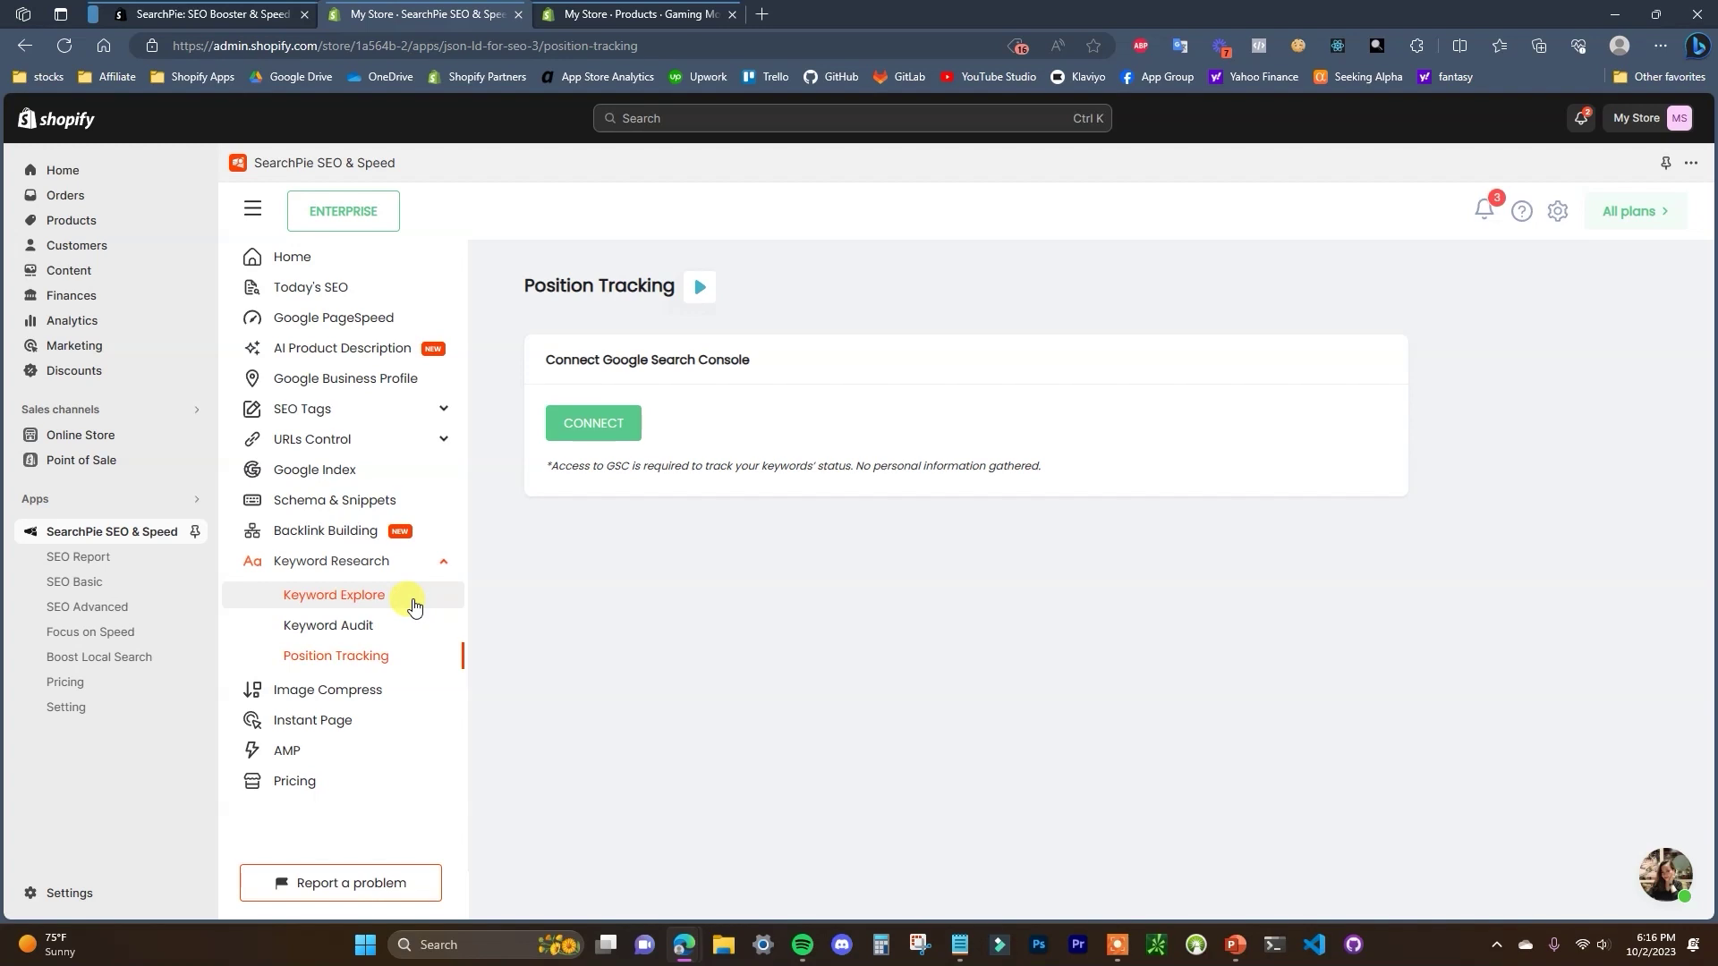
{"action": "left_click", "coordinate": [401, 595]}
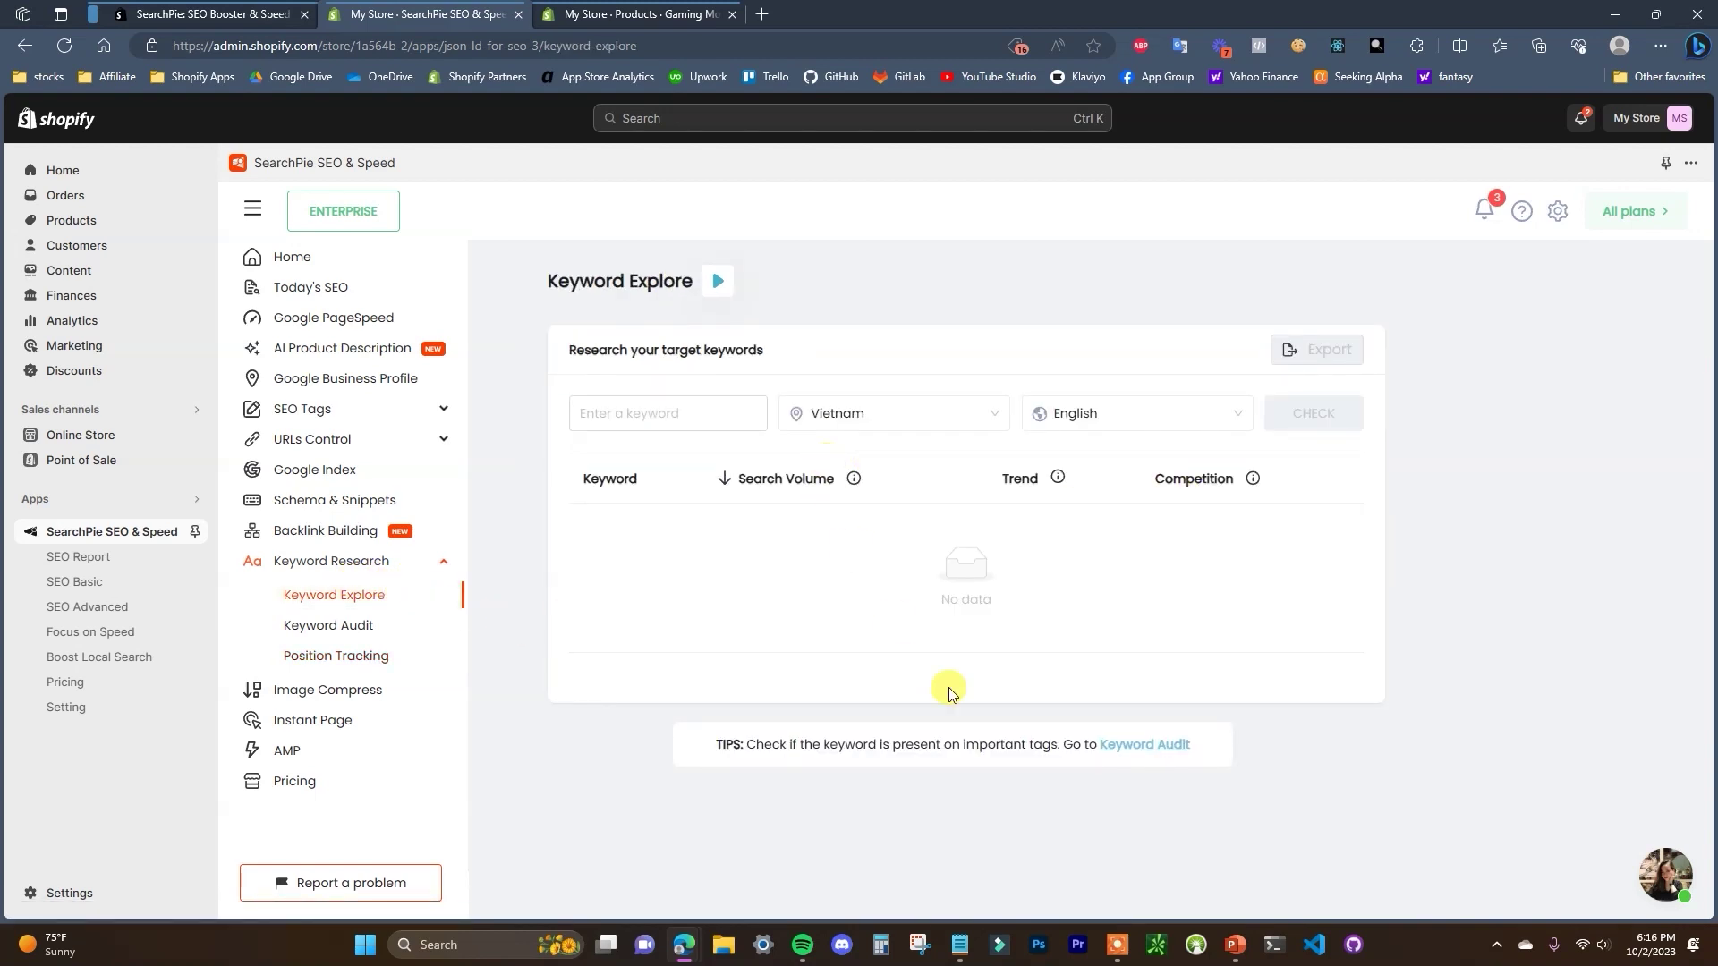
{"action": "left_click", "coordinate": [680, 13]}
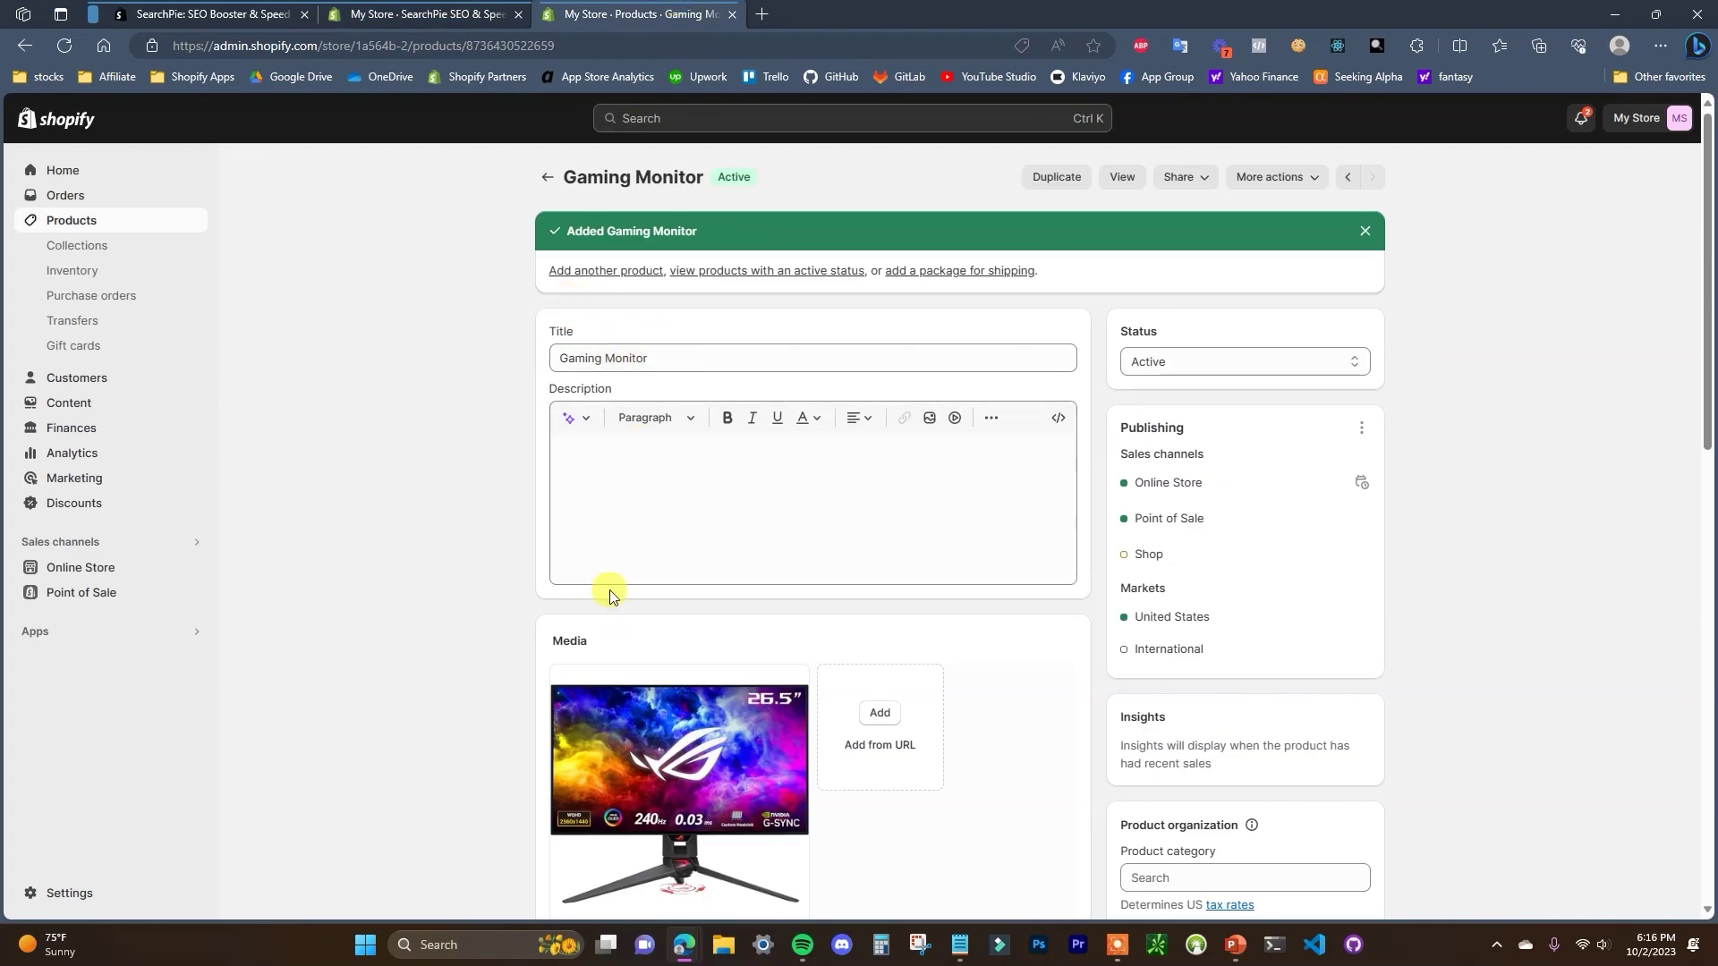
{"action": "scroll", "coordinate": [717, 577], "scroll_direction": "down", "scroll_amount": 3}
{"action": "scroll", "coordinate": [717, 577], "scroll_direction": "up", "scroll_amount": 3}
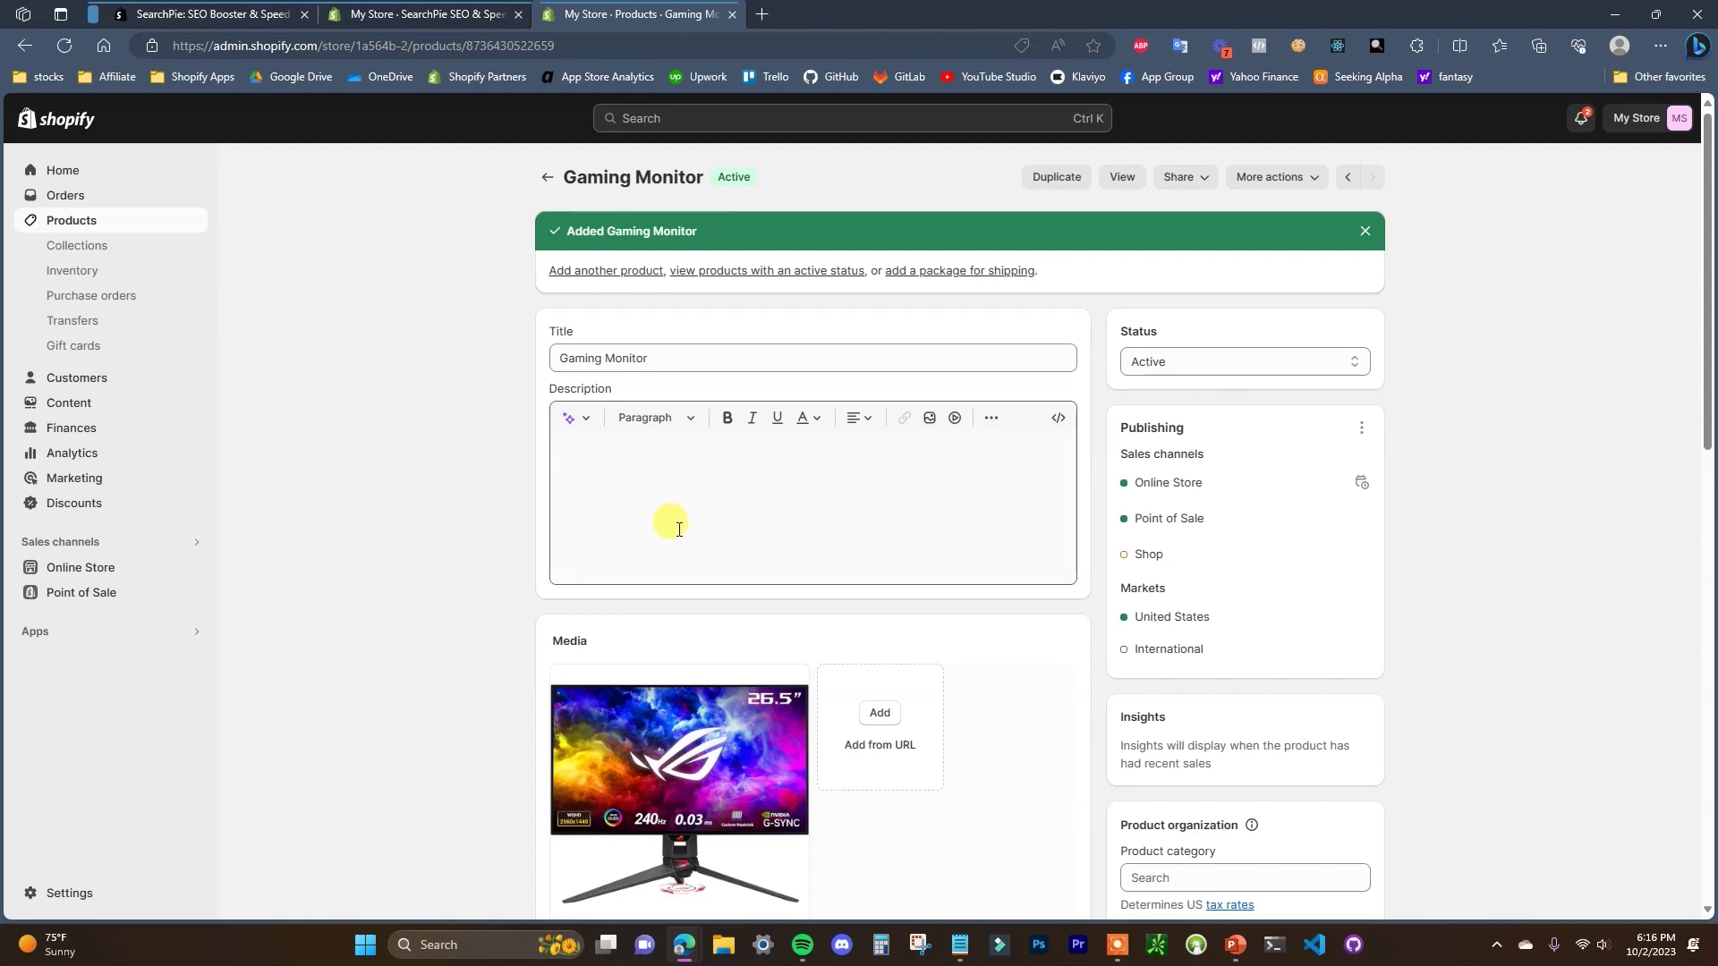
{"action": "left_click", "coordinate": [487, 13]}
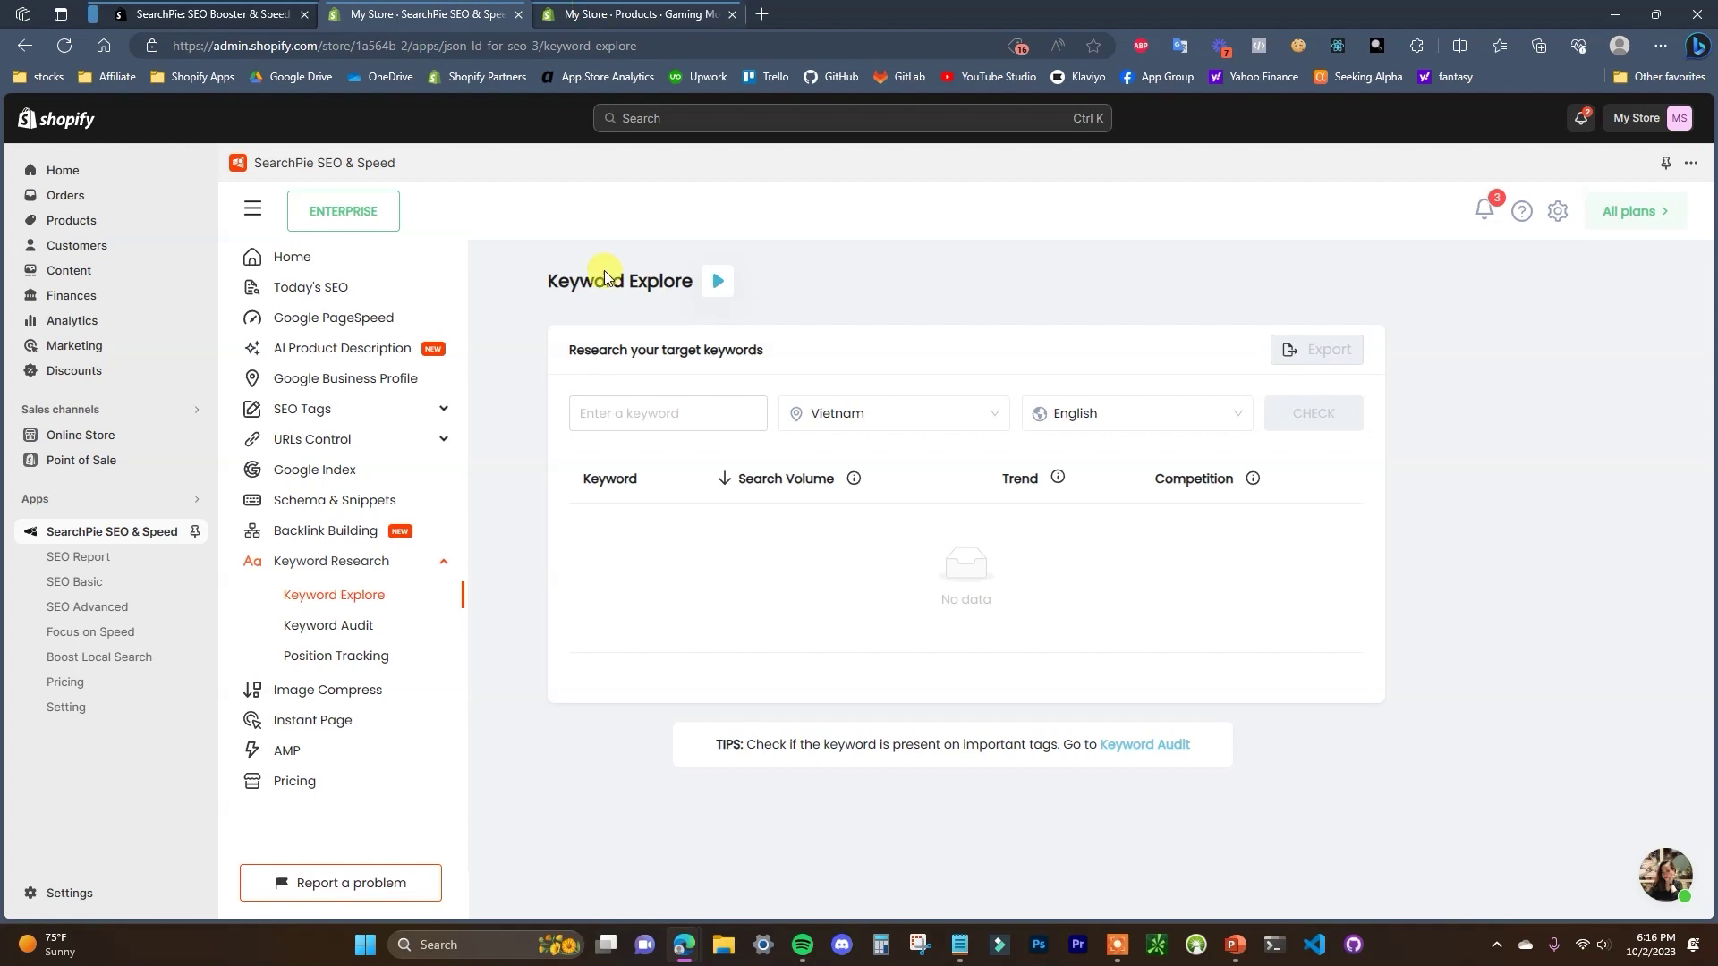
Copy the title "Gaming Monitor" and paste it six times into the product's description.
{"action": "left_click", "coordinate": [653, 13]}
{"action": "triple_click", "coordinate": [632, 358]}
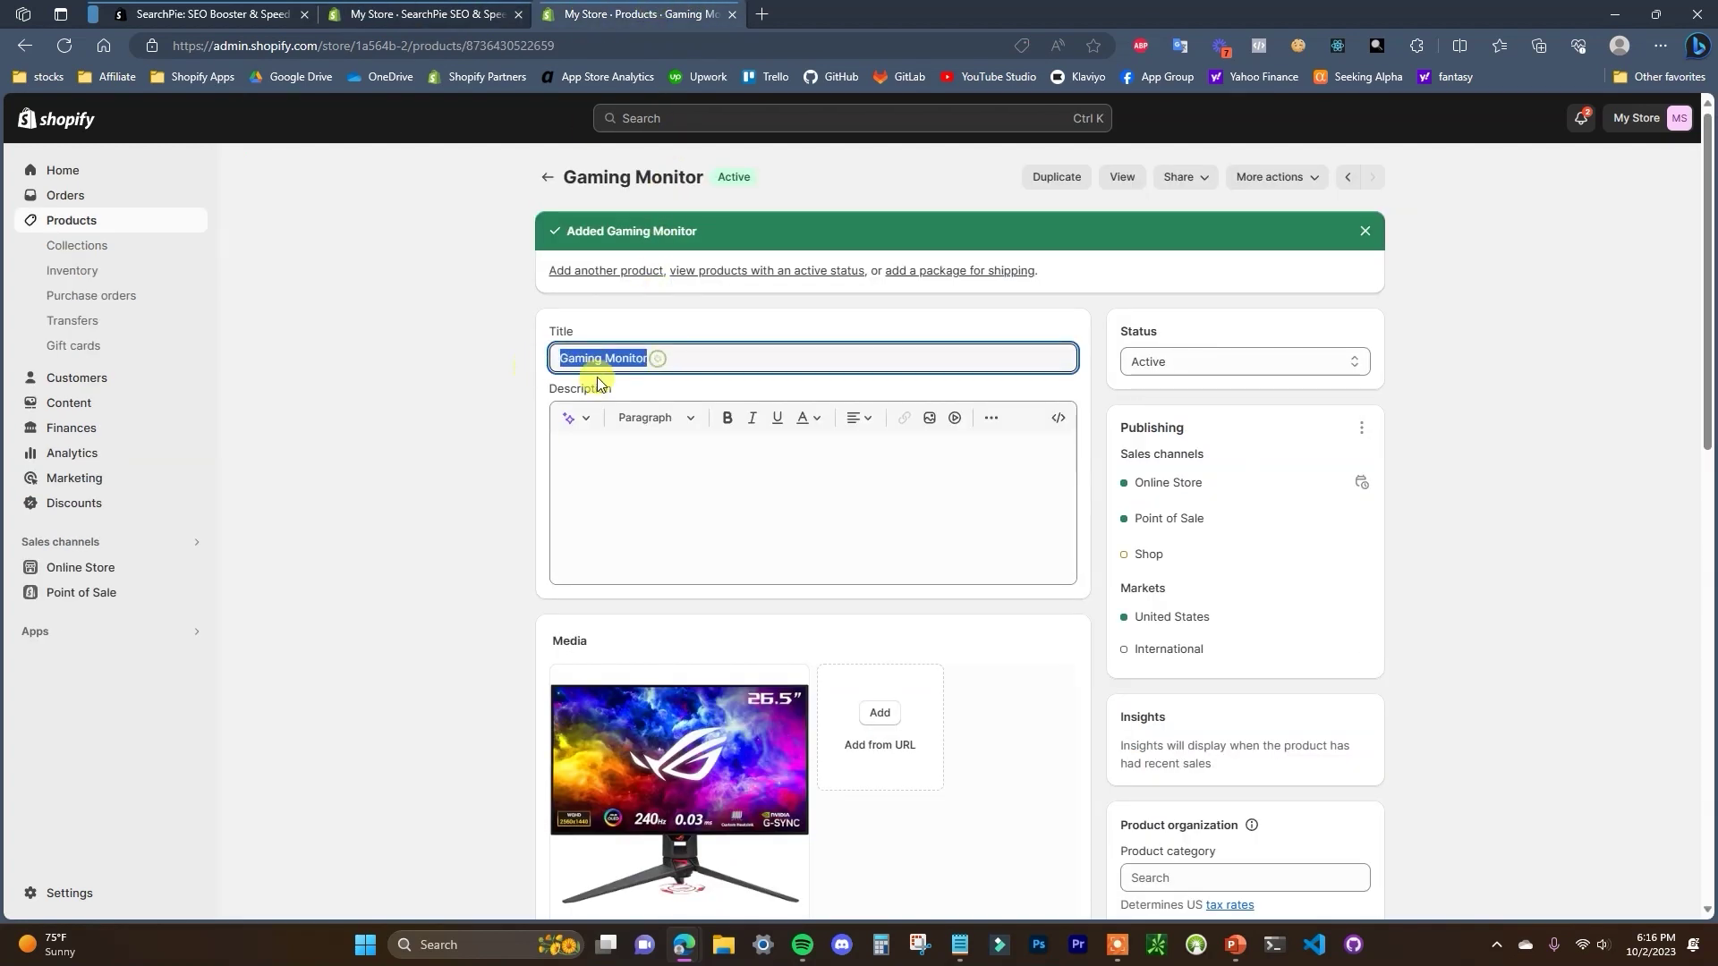
{"action": "key", "text": "ctrl+c"}
{"action": "left_click", "coordinate": [594, 448]}
{"action": "key", "text": "ctrl+v"}
{"action": "key", "text": "ctrl+v"}
{"action": "key", "text": "ctrl+v"}
{"action": "key", "text": "ctrl+v"}
{"action": "key", "text": "ctrl+v"}
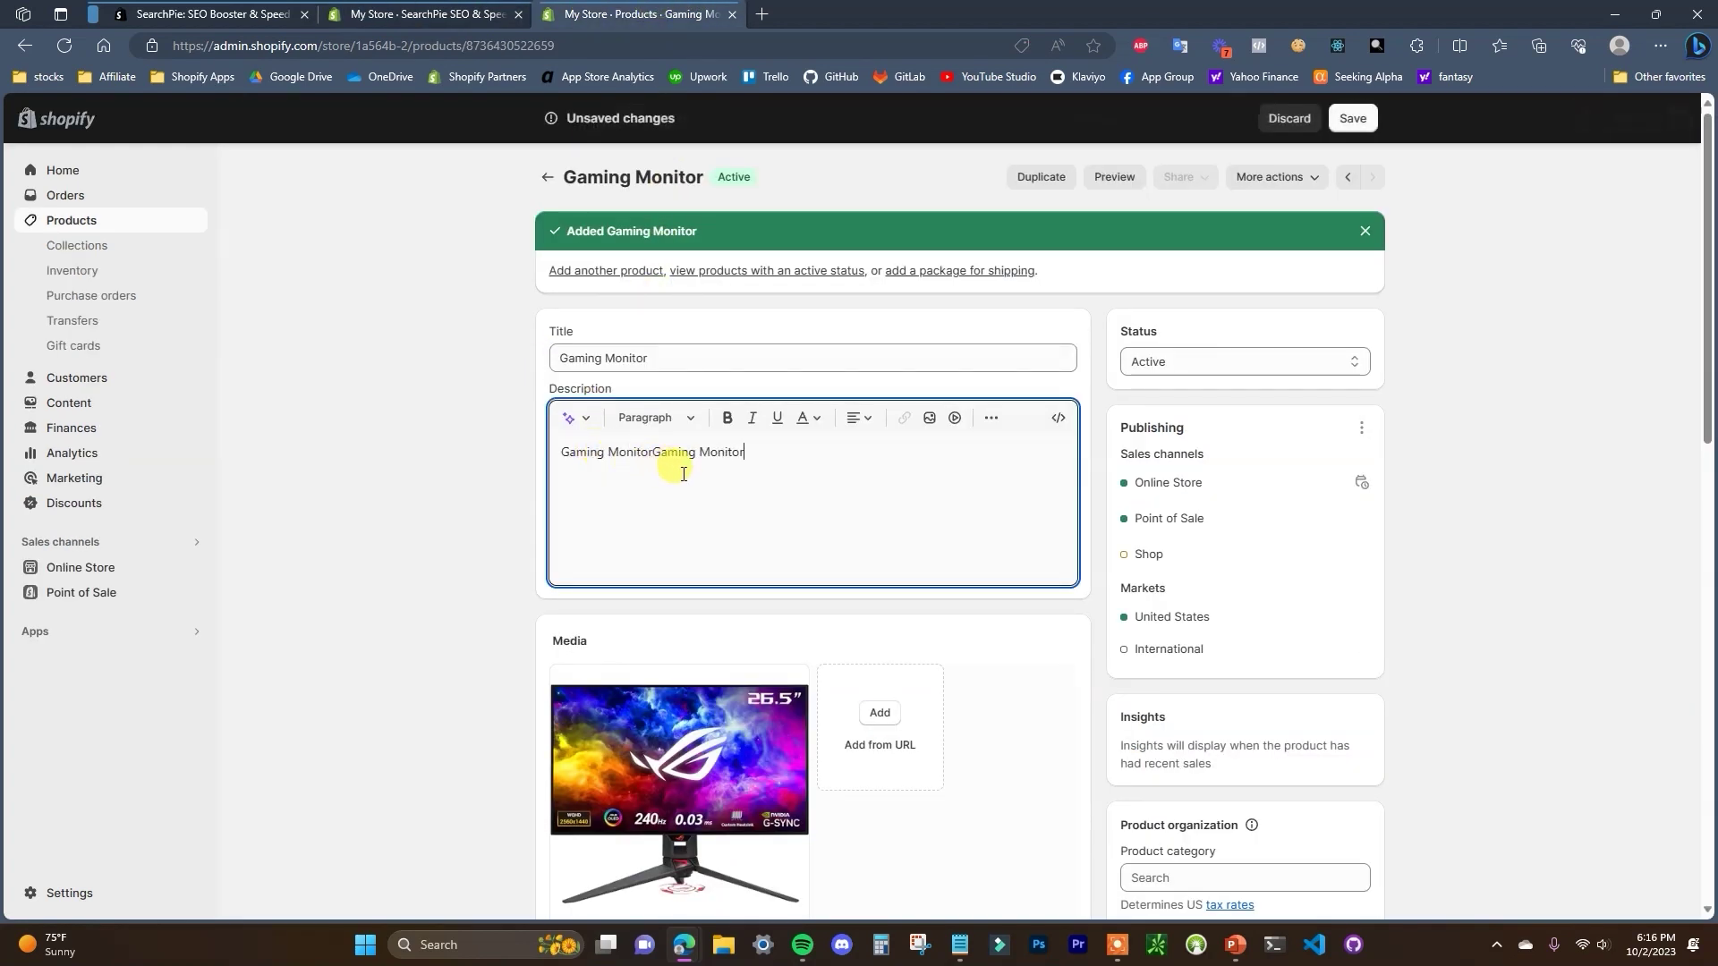
{"action": "key", "text": "ctrl+v"}
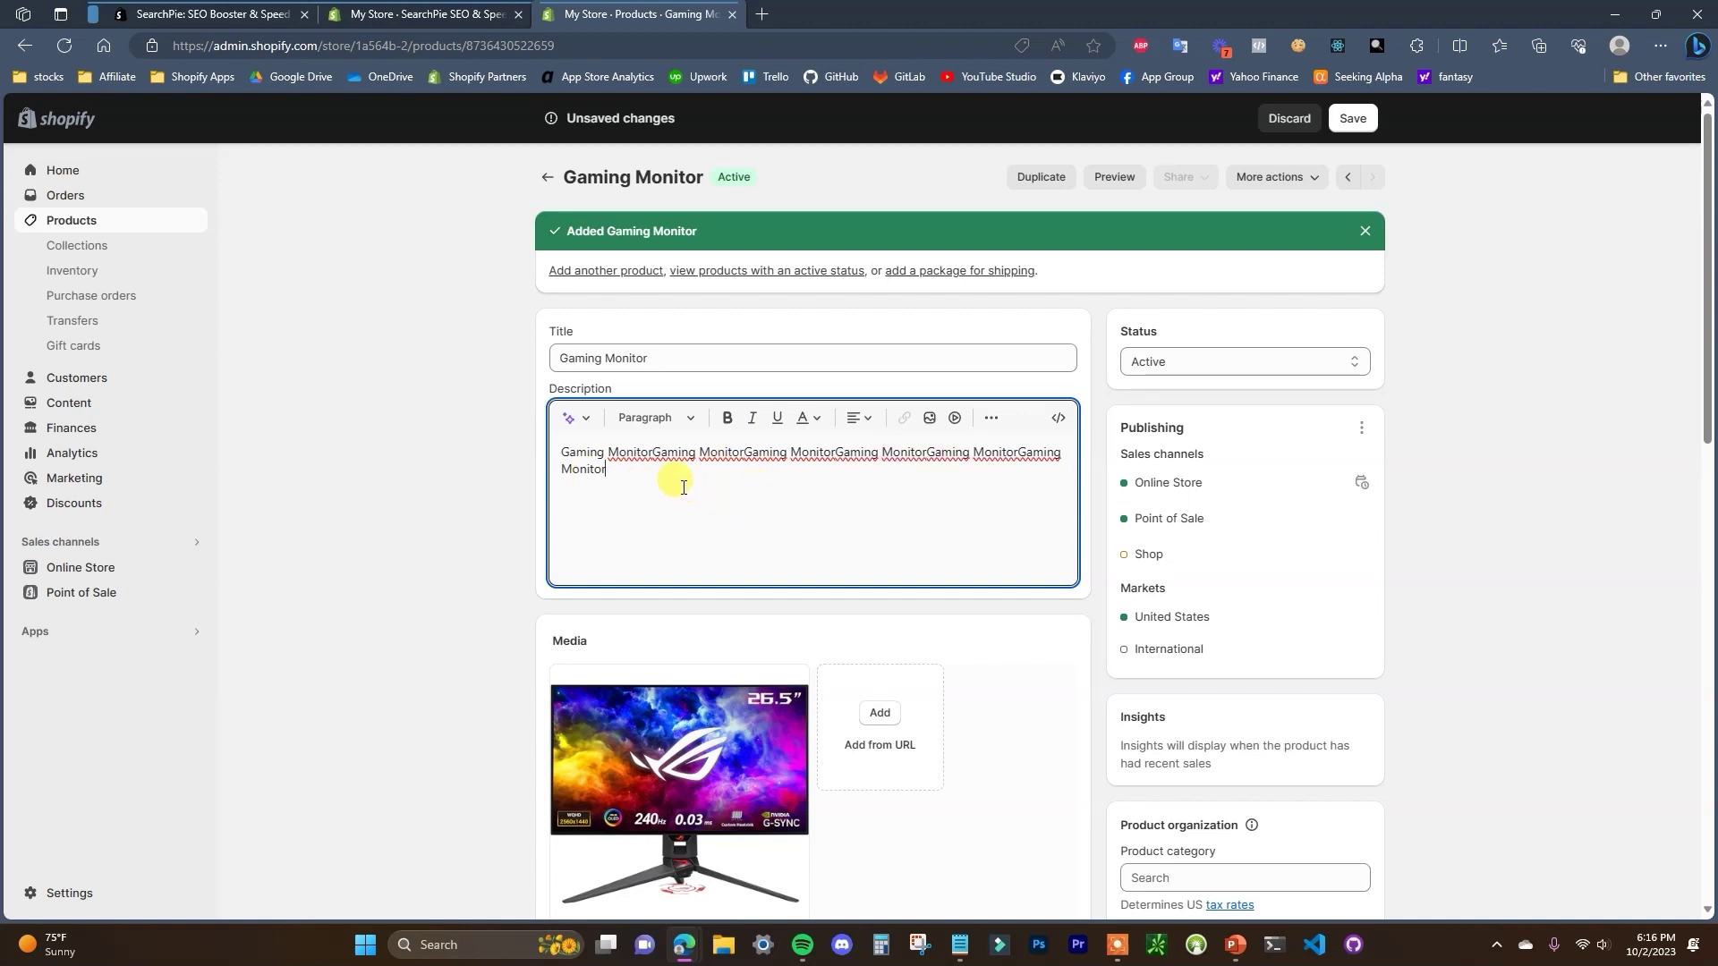
Clear all the repeated title text from the Gaming Monitor product's description.
{"action": "key", "text": "ctrl+a"}
{"action": "key", "text": "BackSpace"}
{"action": "left_click", "coordinate": [480, 467]}
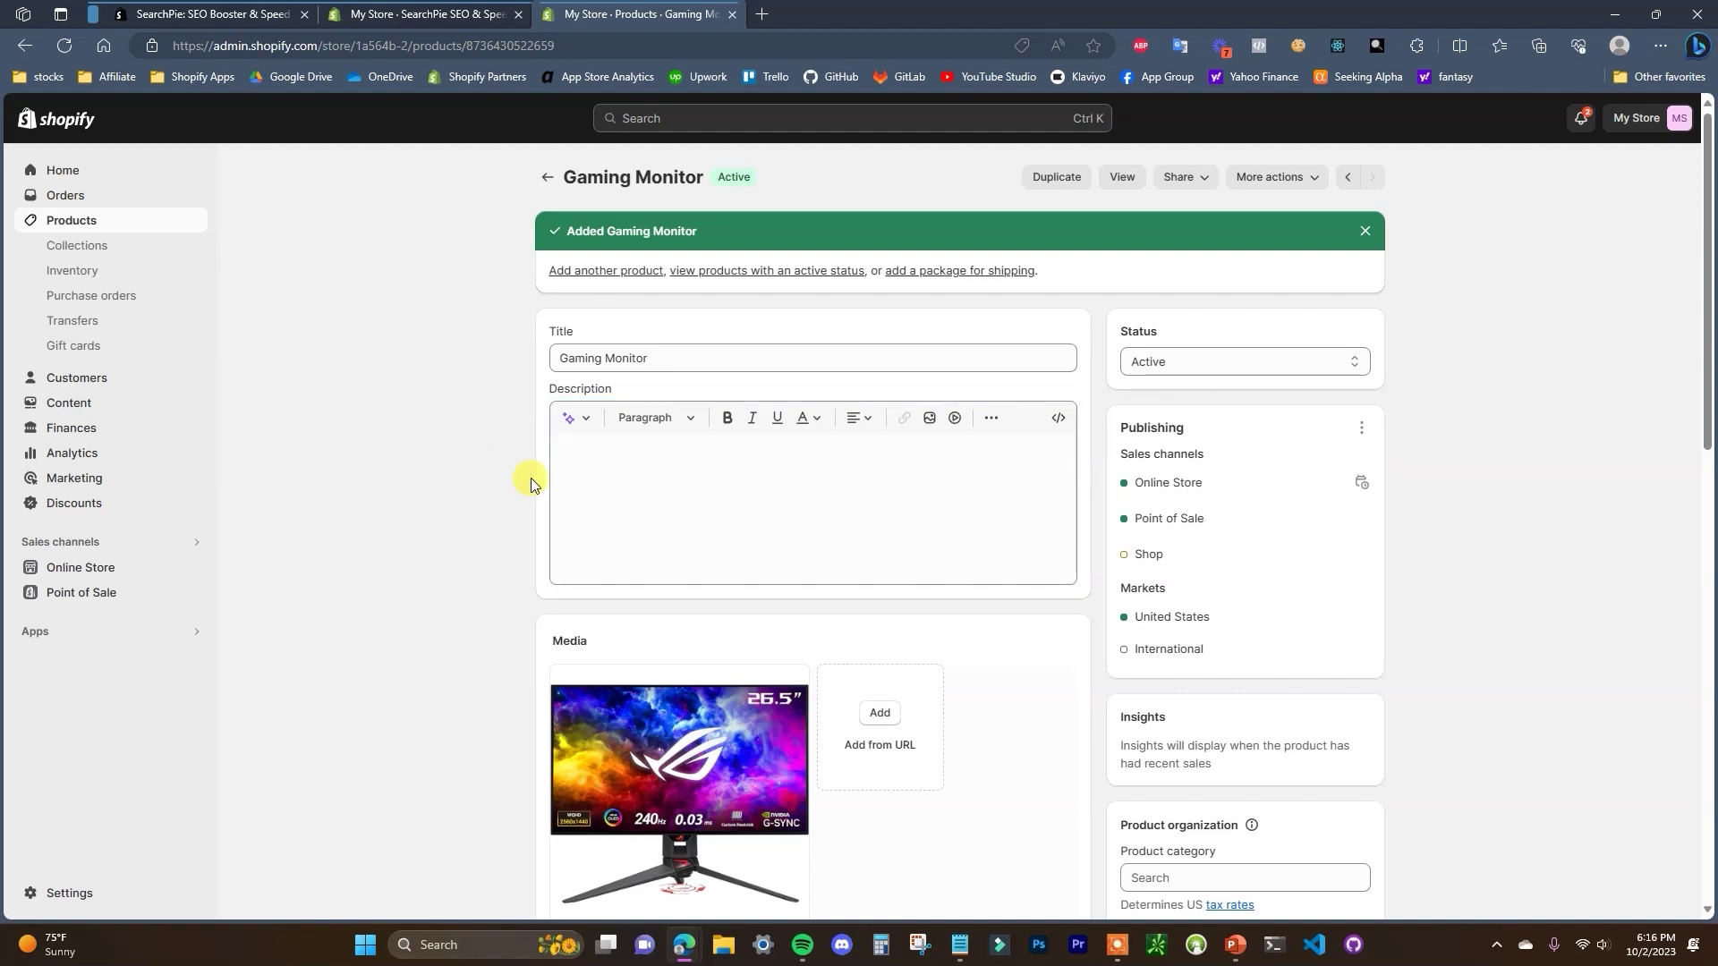
{"action": "left_click", "coordinate": [450, 13]}
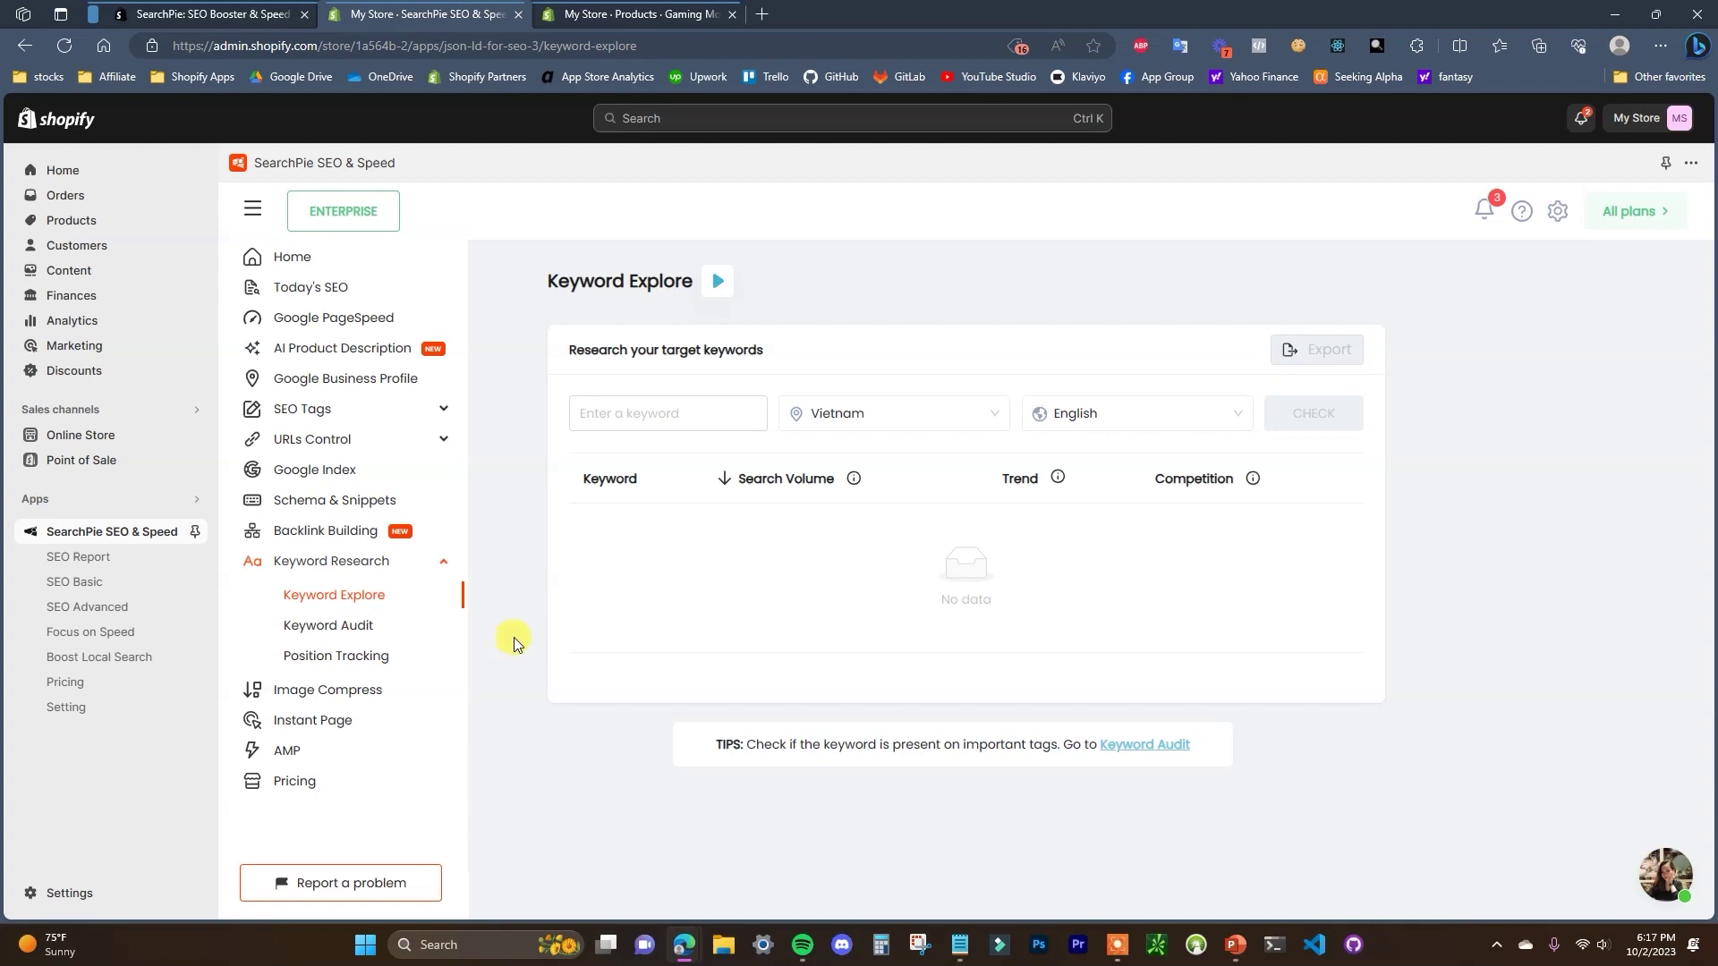
{"action": "left_click", "coordinate": [636, 14]}
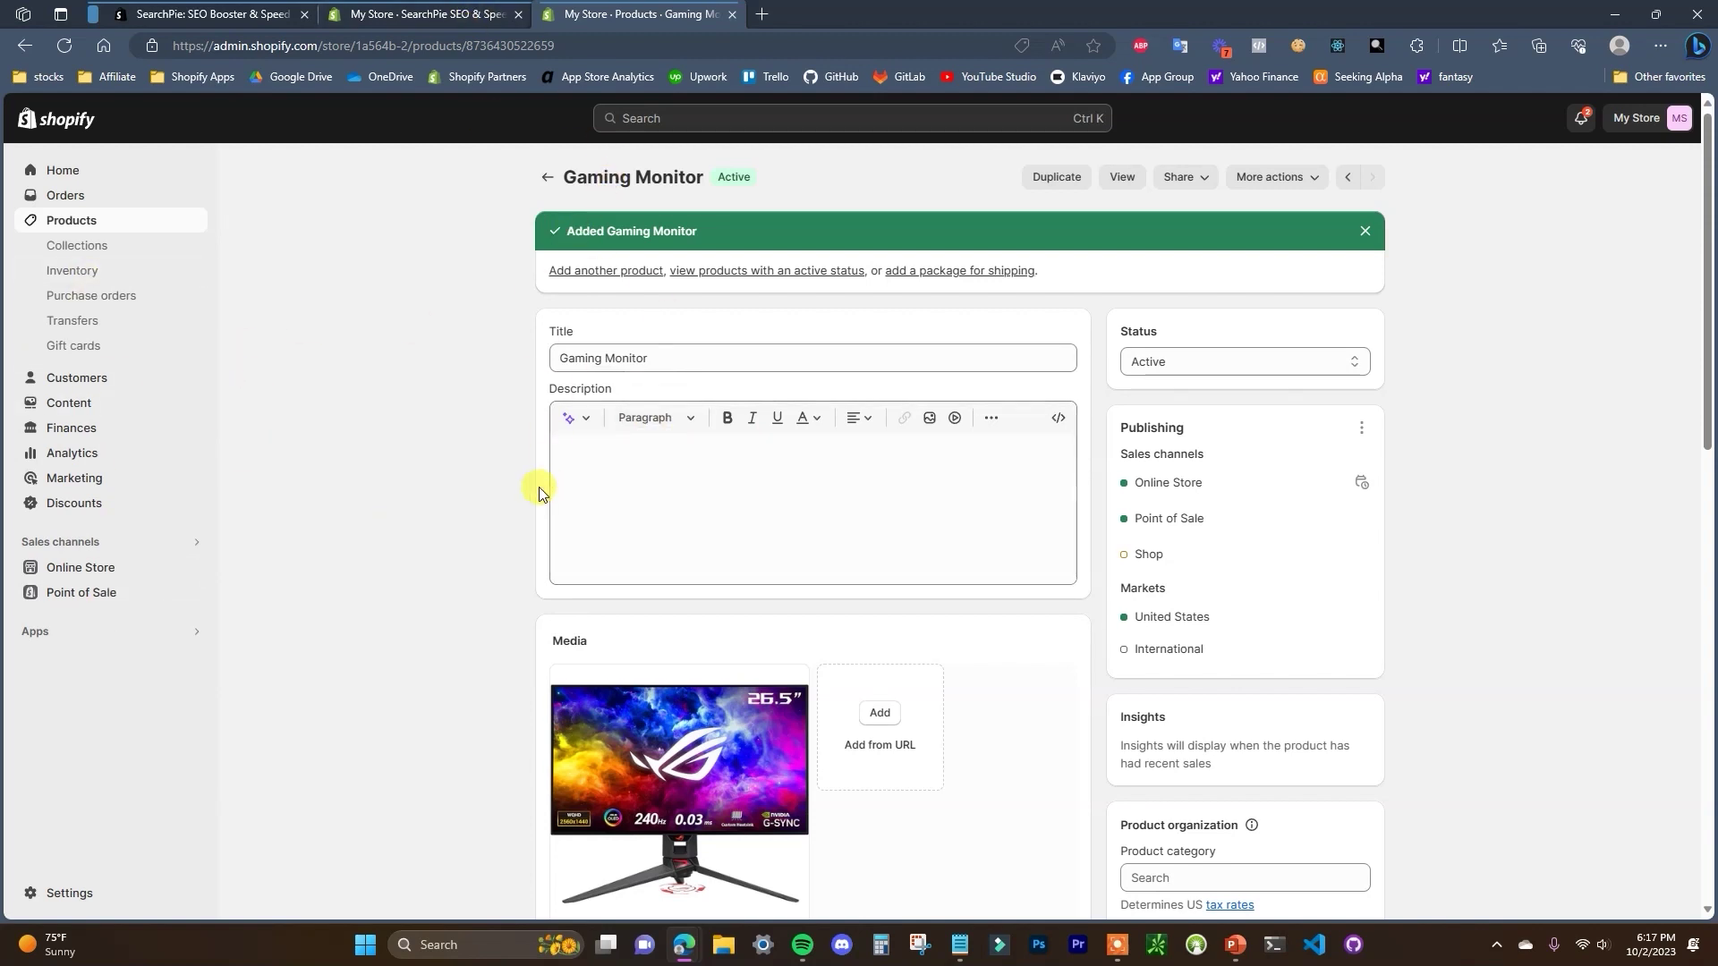
Open SearchPie's AI Product Description tool, select the Gaming Monitor product and open its description generator.
{"action": "left_click", "coordinate": [407, 11]}
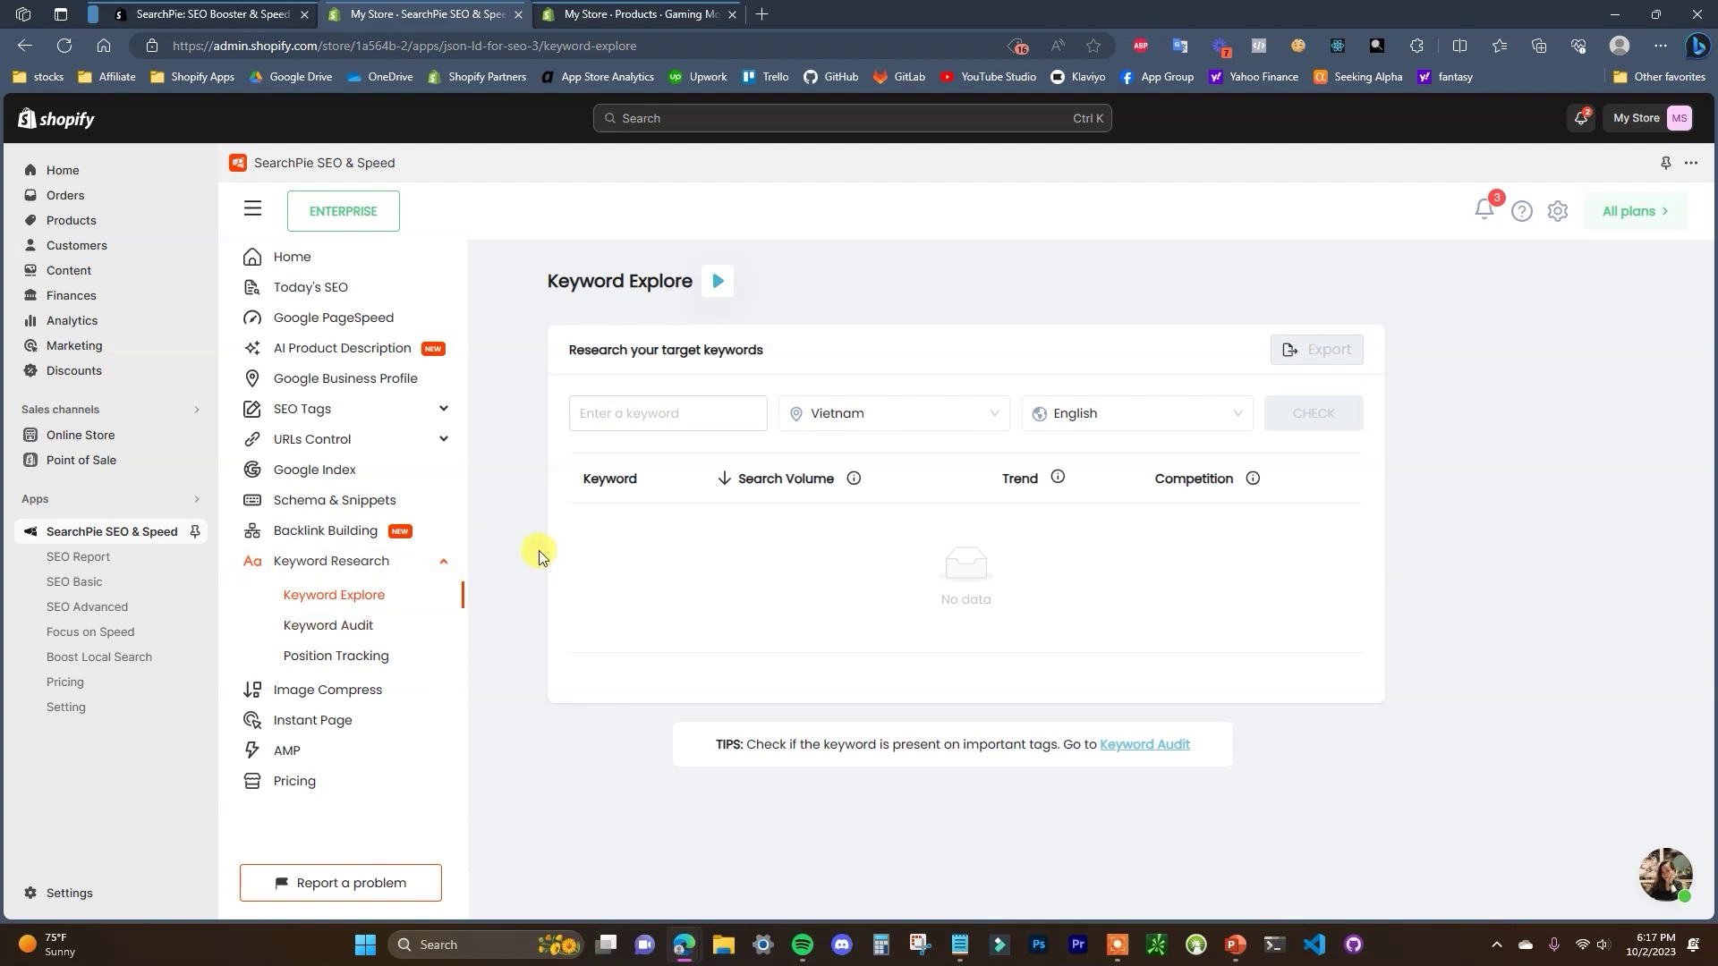
{"action": "left_click", "coordinate": [343, 348]}
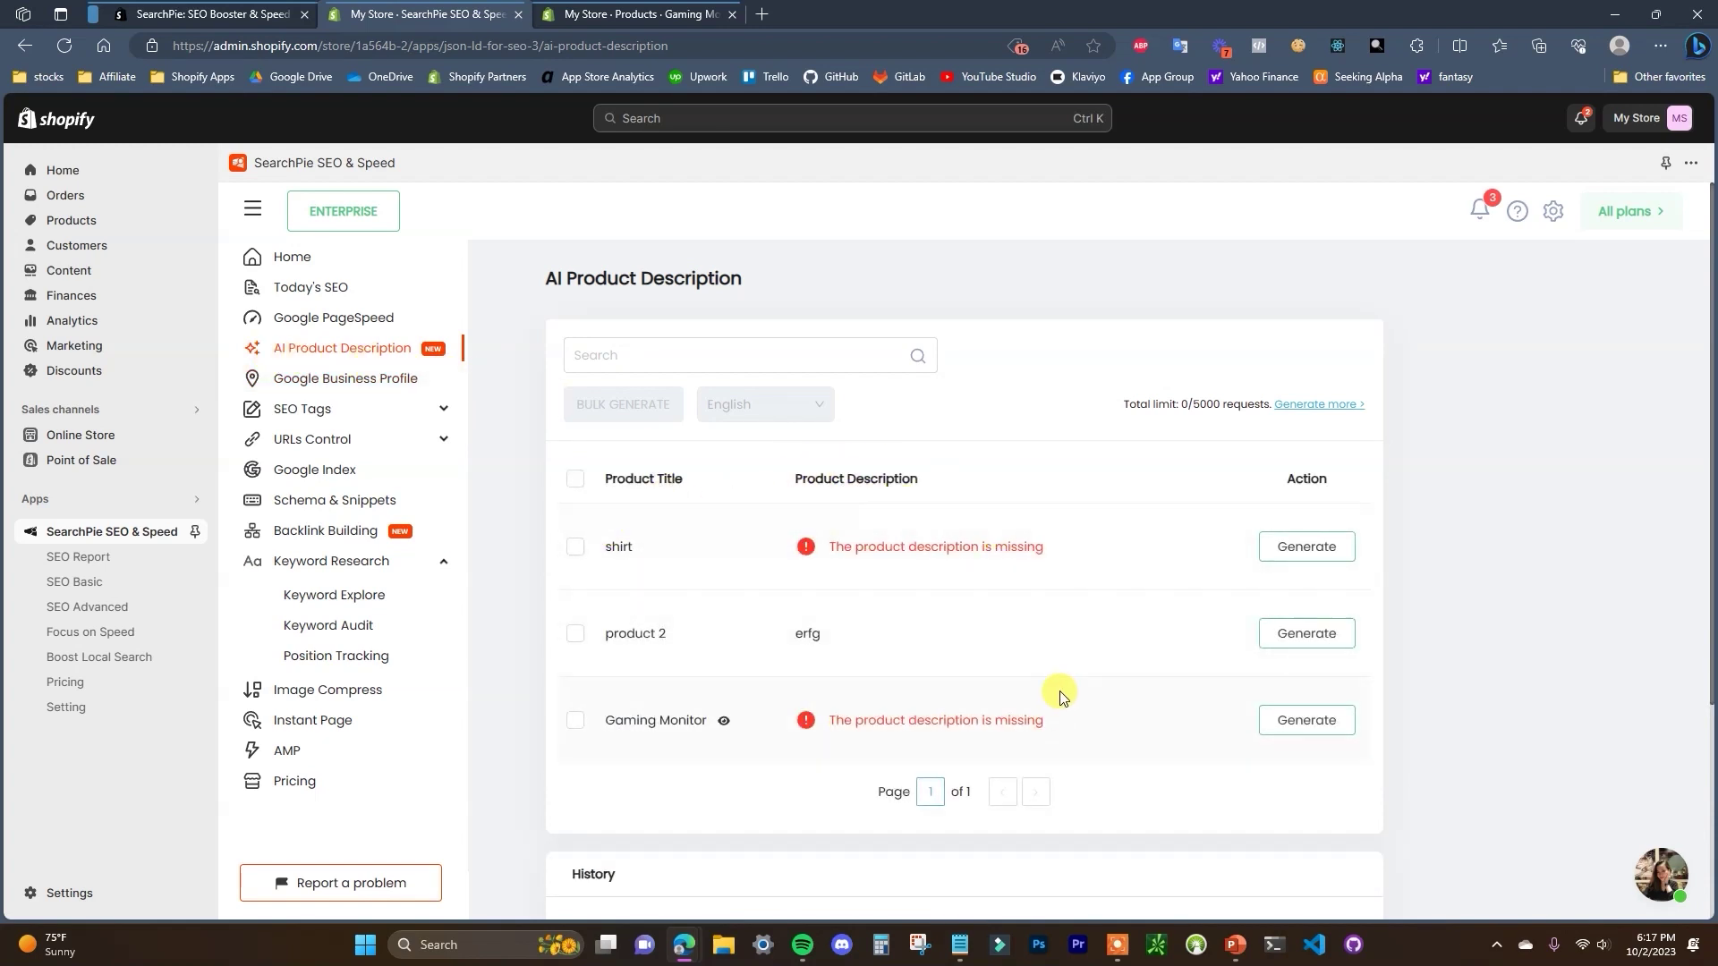
{"action": "left_click", "coordinate": [577, 725]}
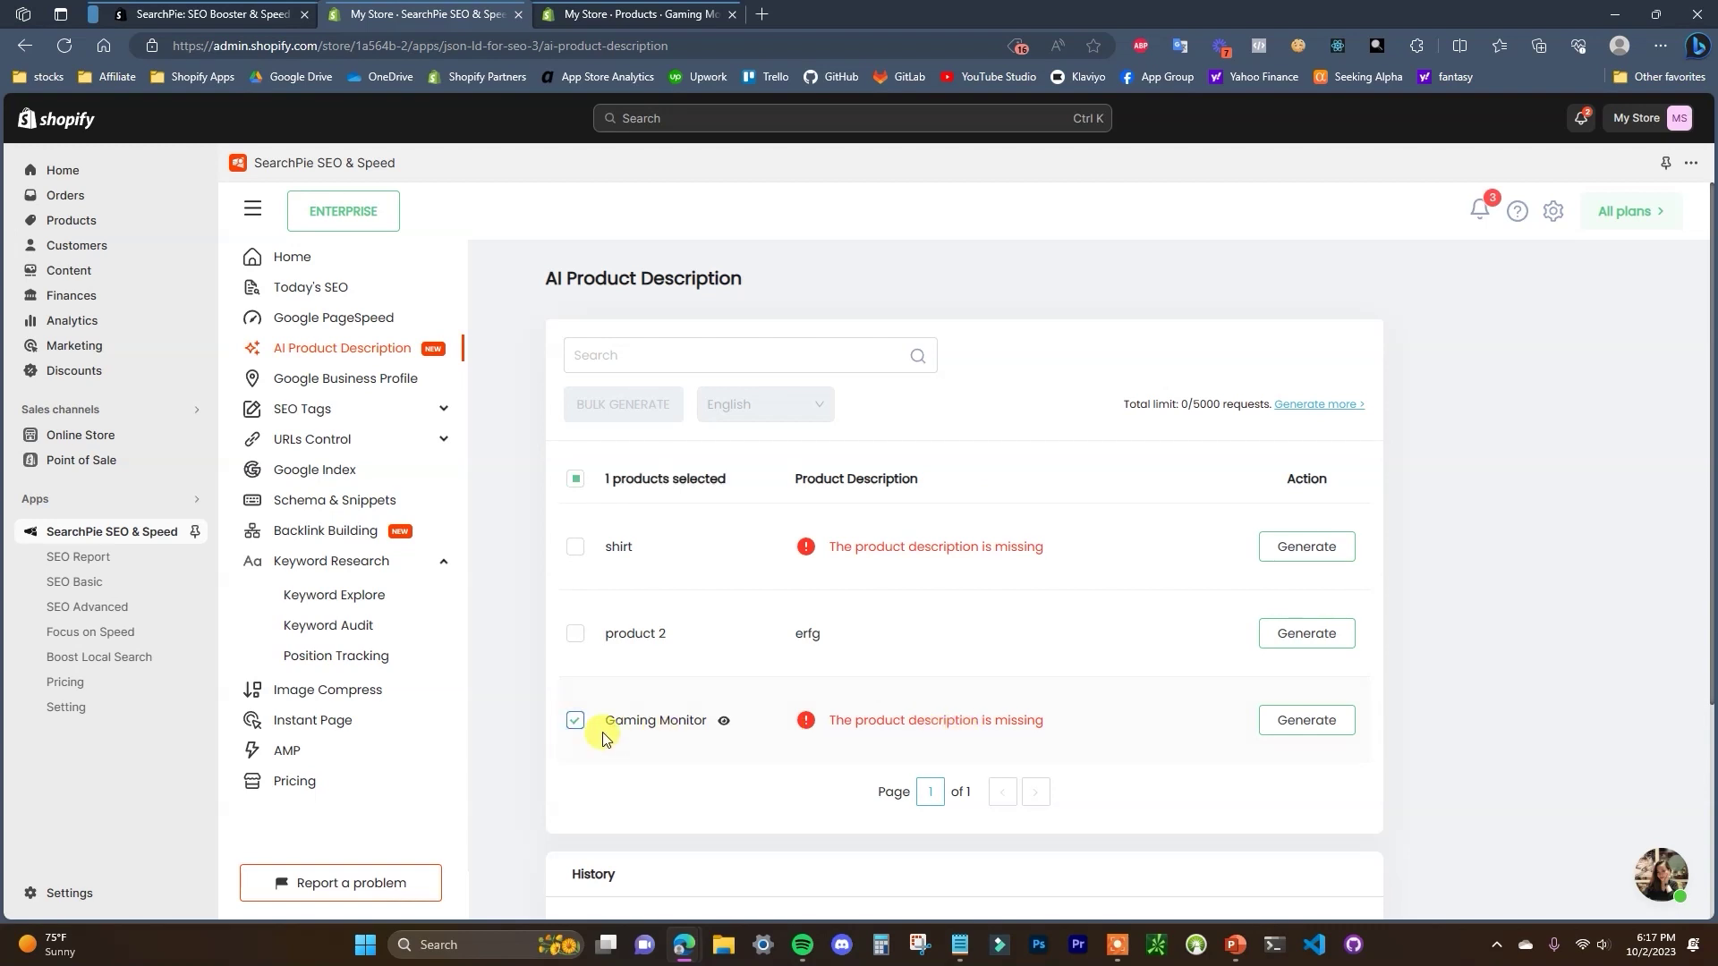
{"action": "scroll", "coordinate": [573, 747], "scroll_direction": "down", "scroll_amount": 1}
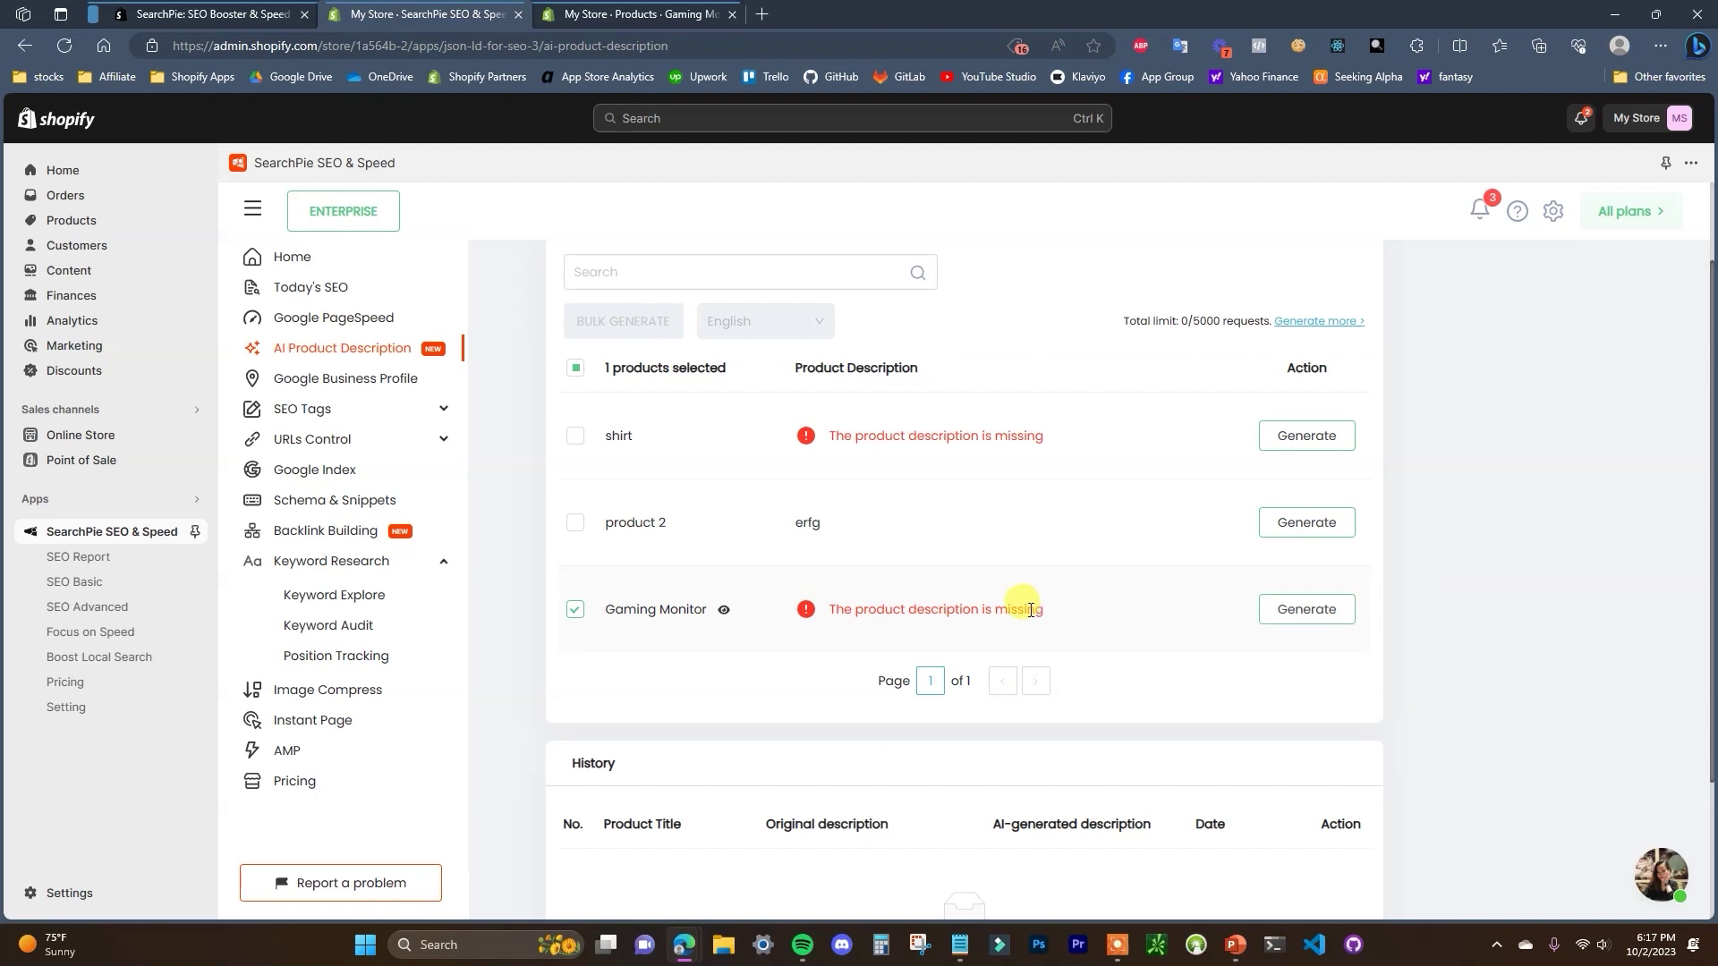
{"action": "left_click", "coordinate": [1342, 610]}
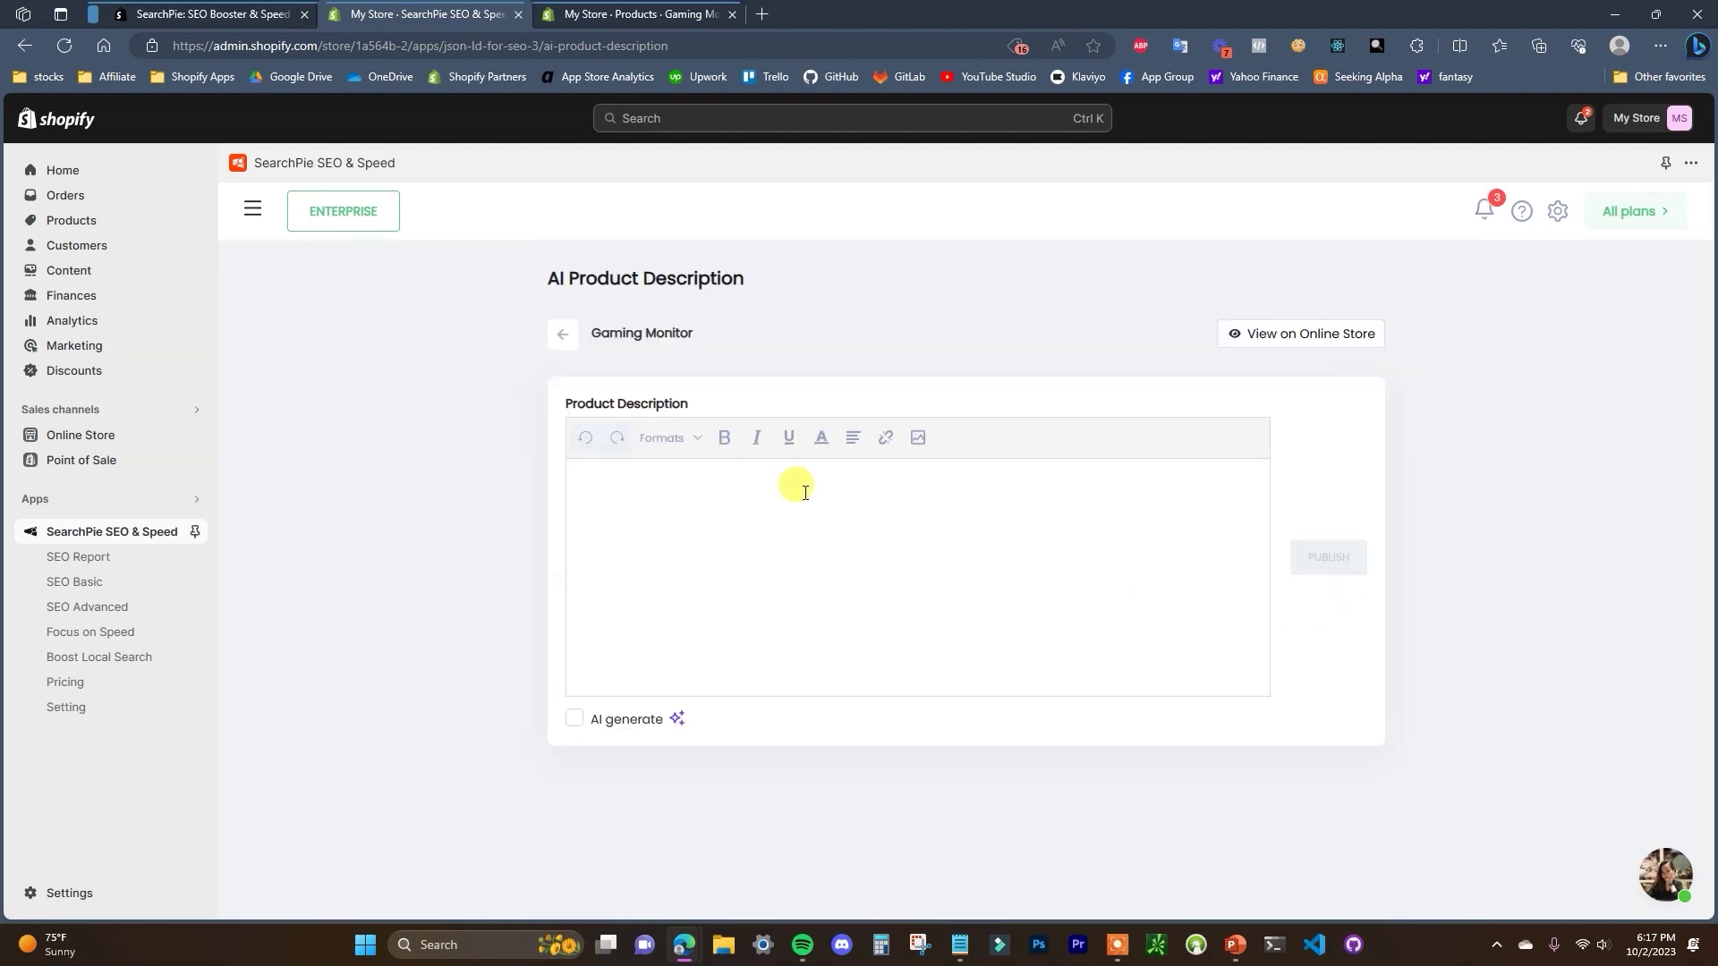
Enable AI generation, add the keywords best, 240hz and asus, and generate an English description in a Formal tone.
{"action": "left_click", "coordinate": [573, 719]}
{"action": "scroll", "coordinate": [589, 613], "scroll_direction": "down", "scroll_amount": 1}
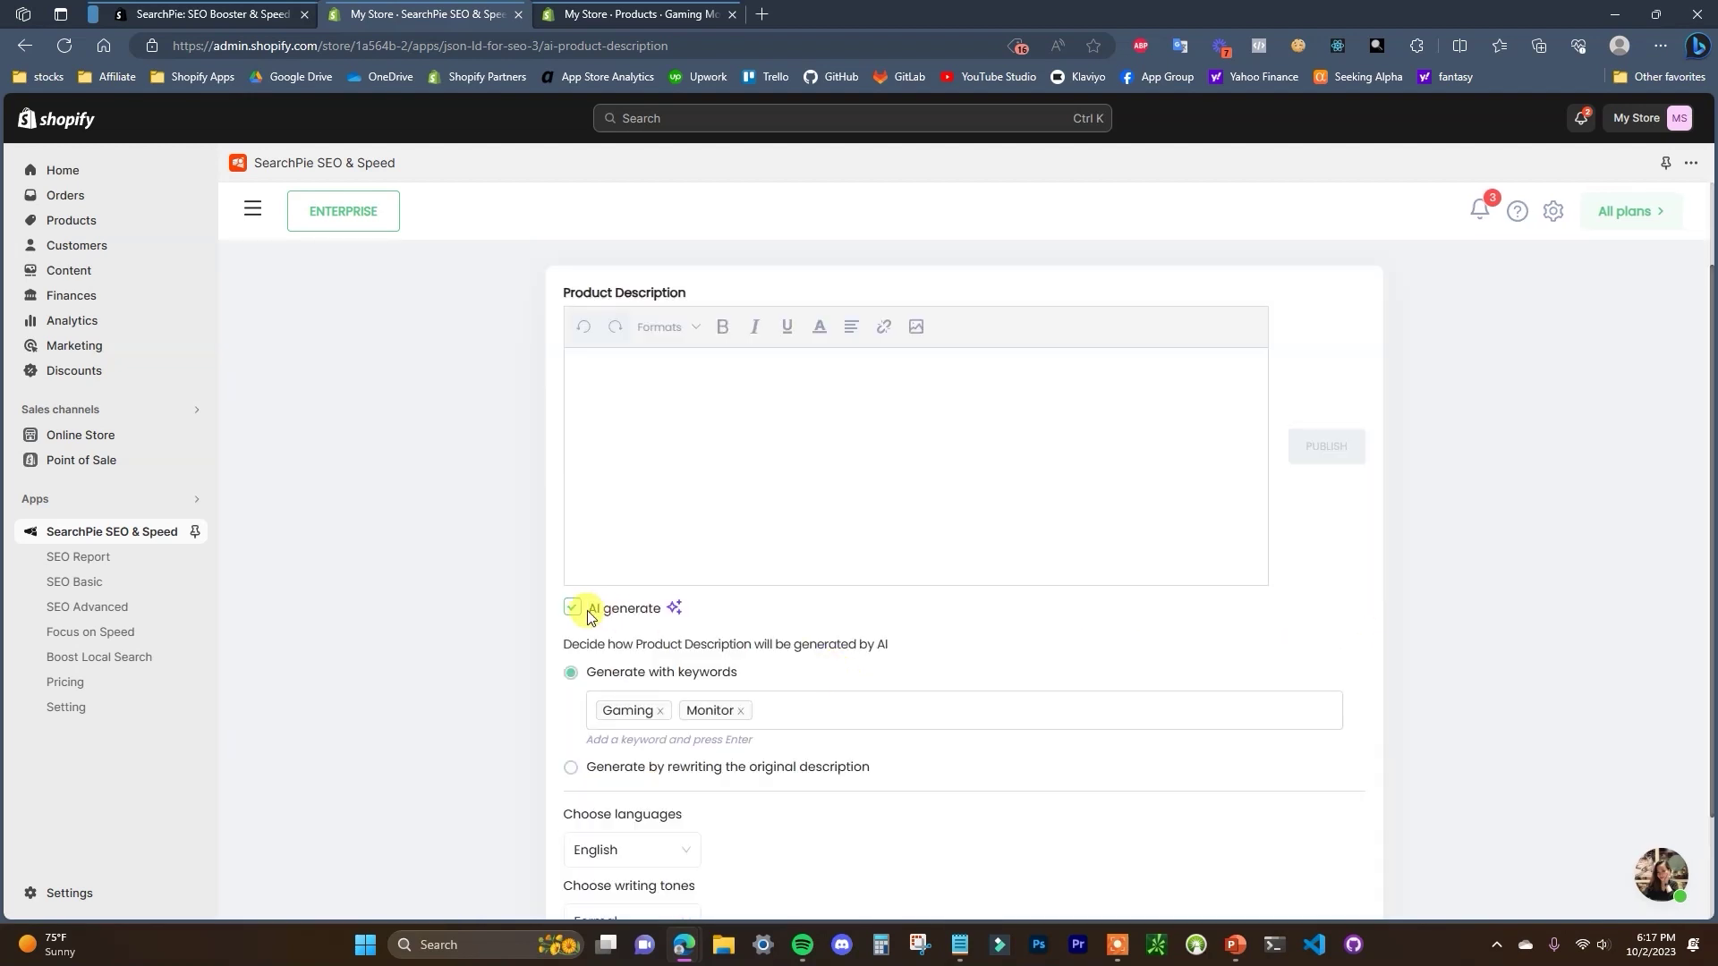
{"action": "scroll", "coordinate": [702, 644], "scroll_direction": "down", "scroll_amount": 1}
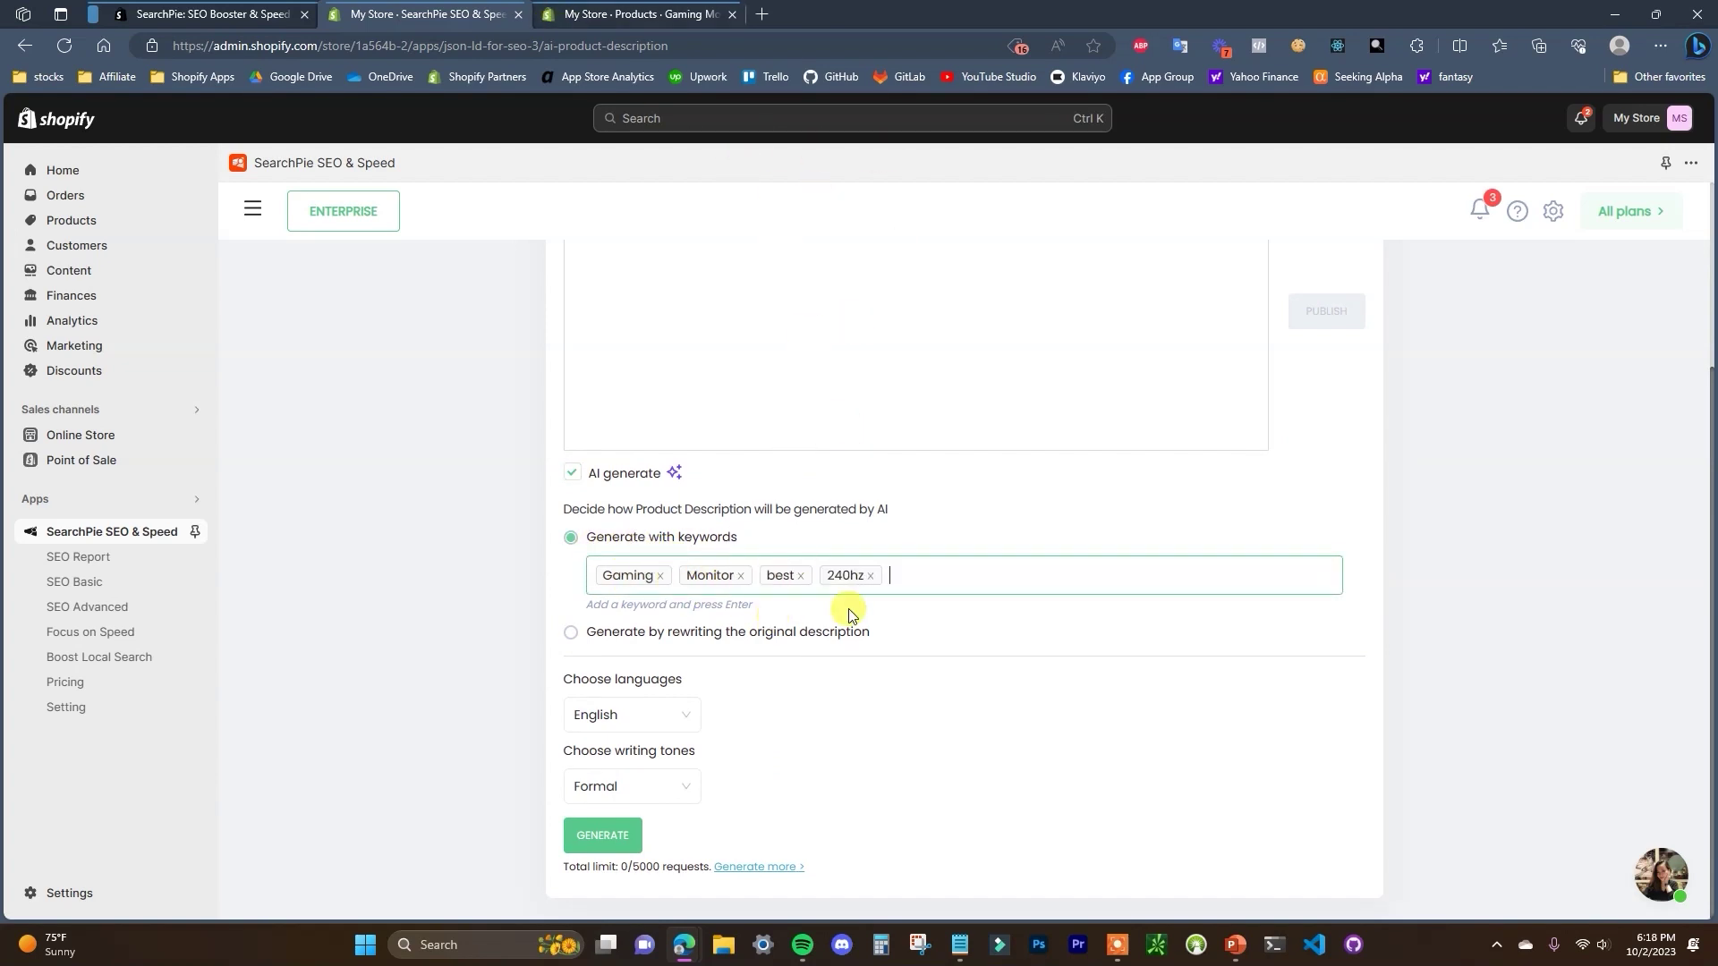
{"action": "left_click", "coordinate": [652, 11]}
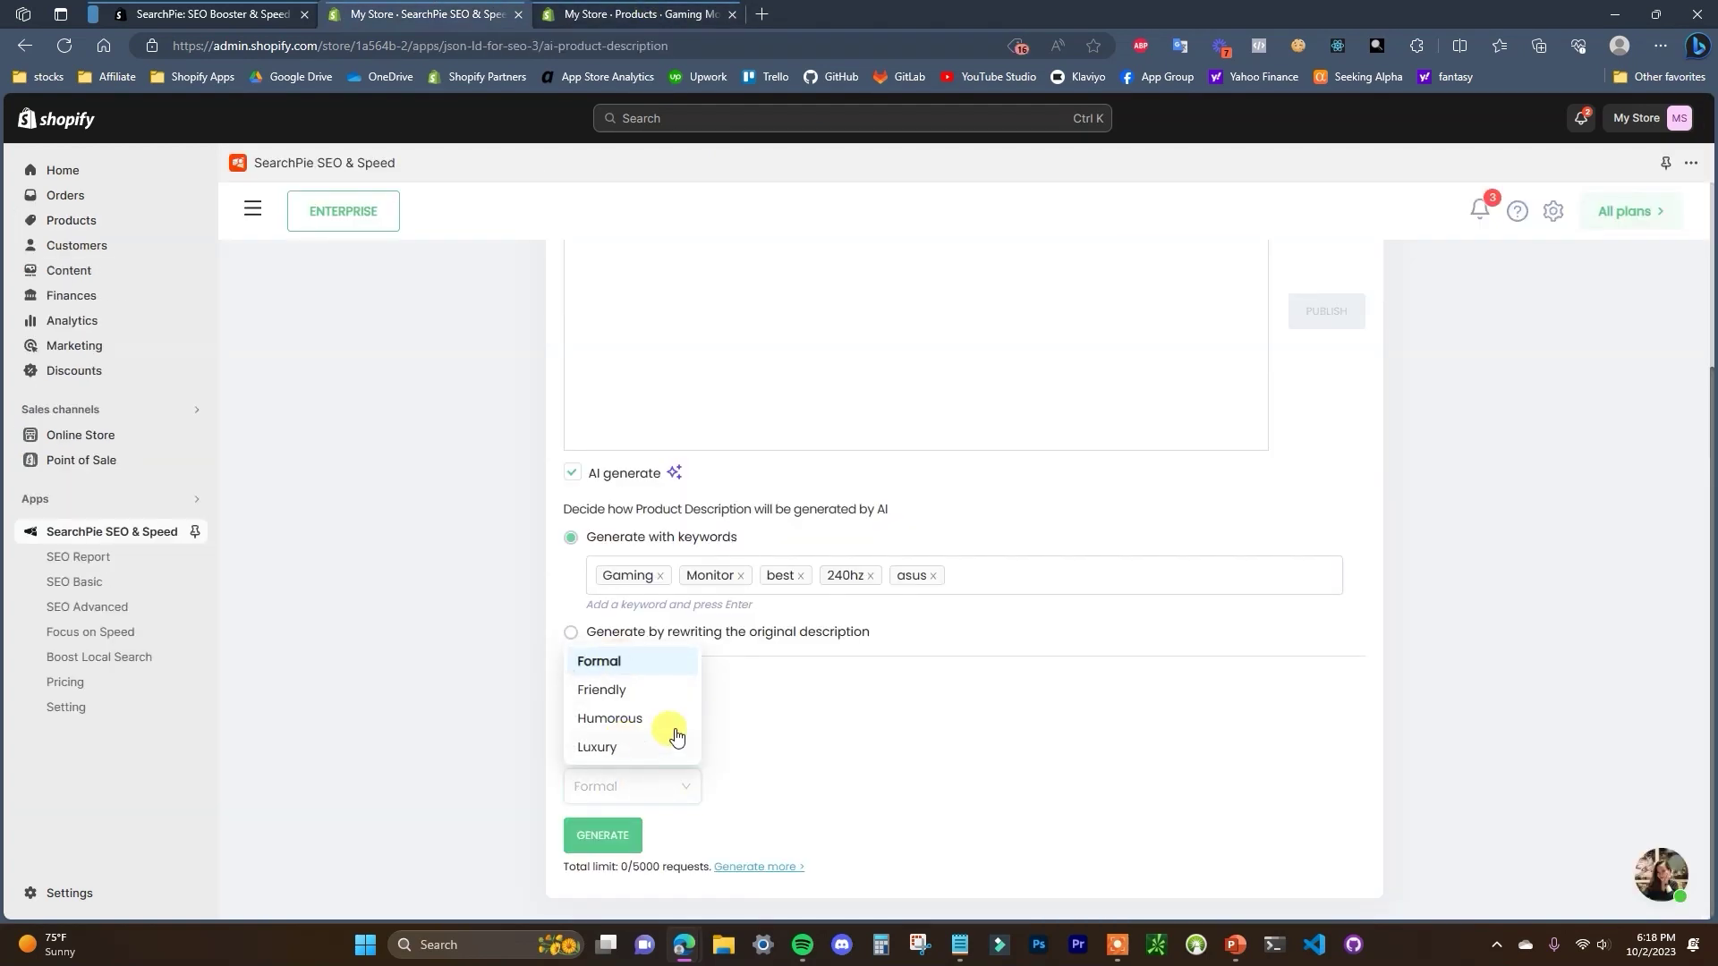
{"action": "left_click", "coordinate": [660, 714]}
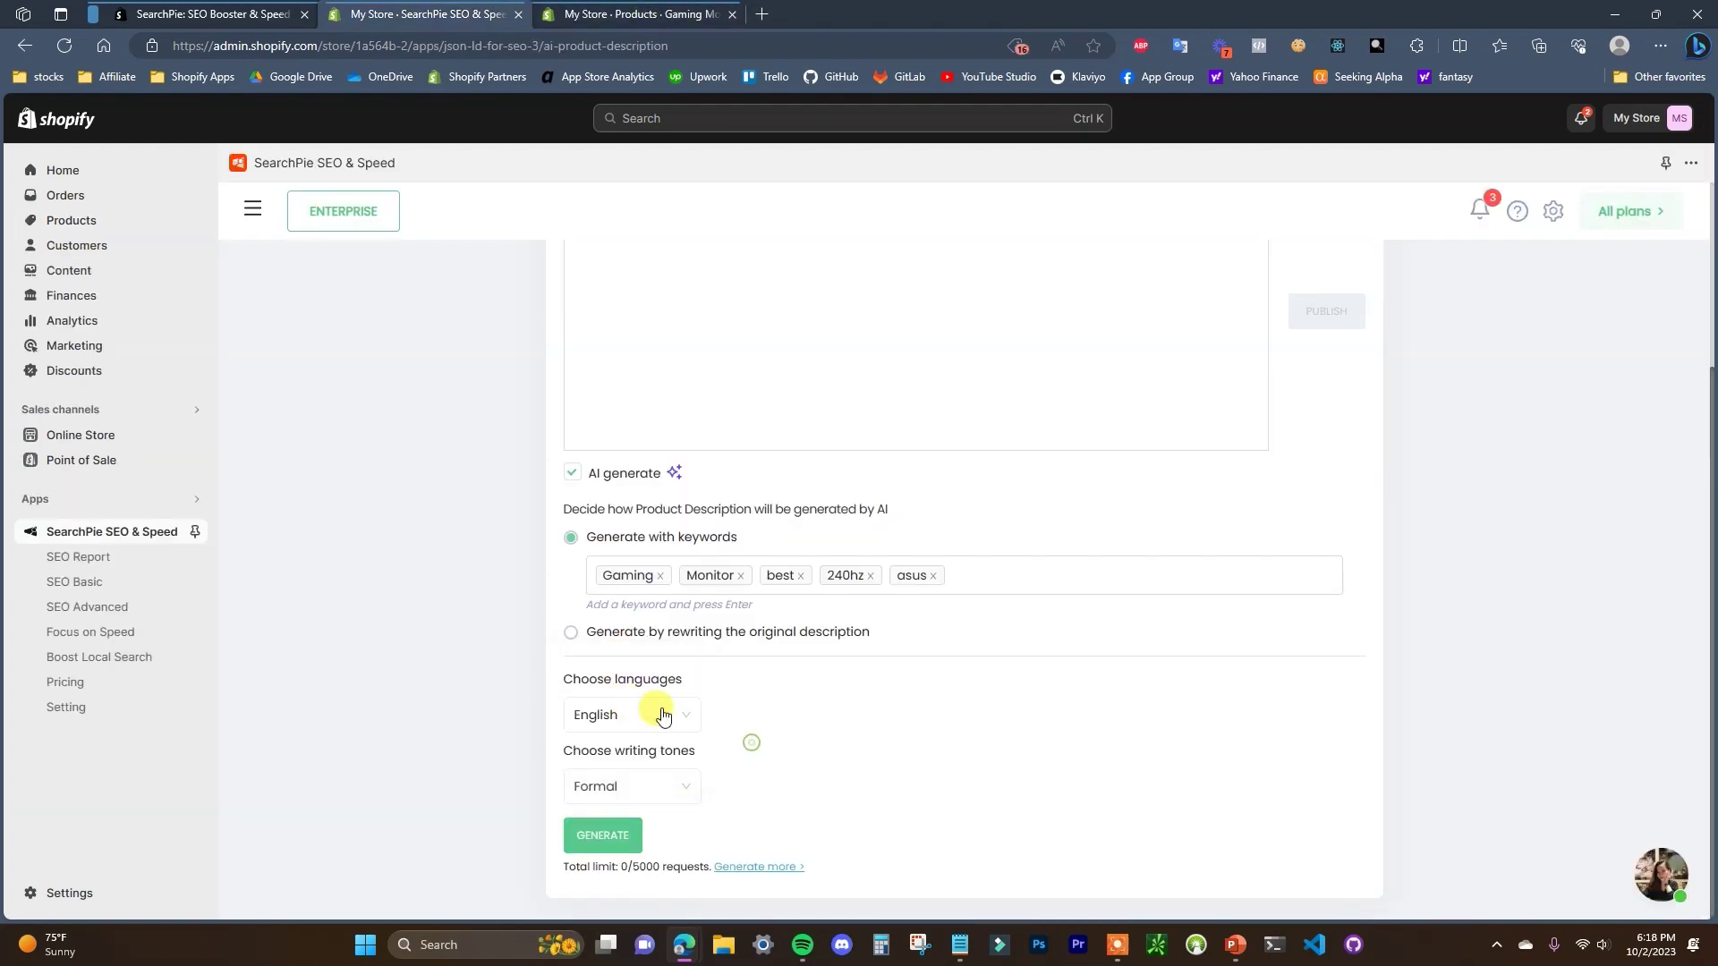
{"action": "left_click", "coordinate": [602, 834]}
{"action": "left_click", "coordinate": [601, 836]}
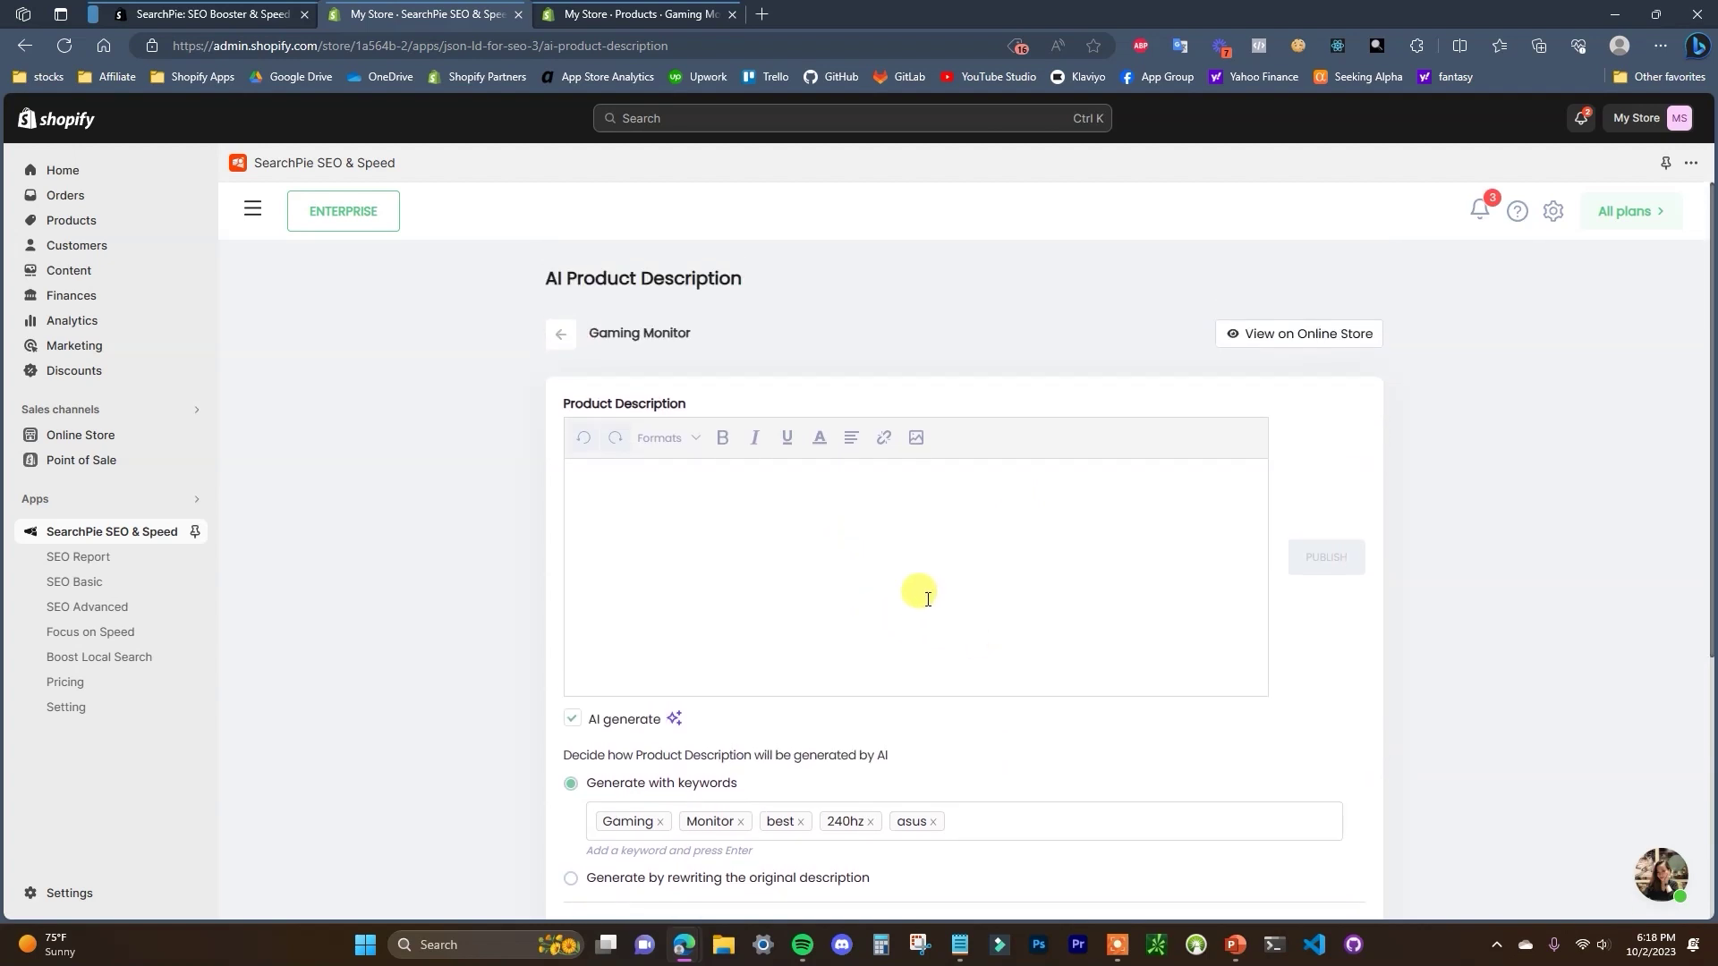
Apply the AI-generated text as the Gaming Monitor's product description and publish it.
{"action": "scroll", "coordinate": [944, 618], "scroll_direction": "down", "scroll_amount": 5}
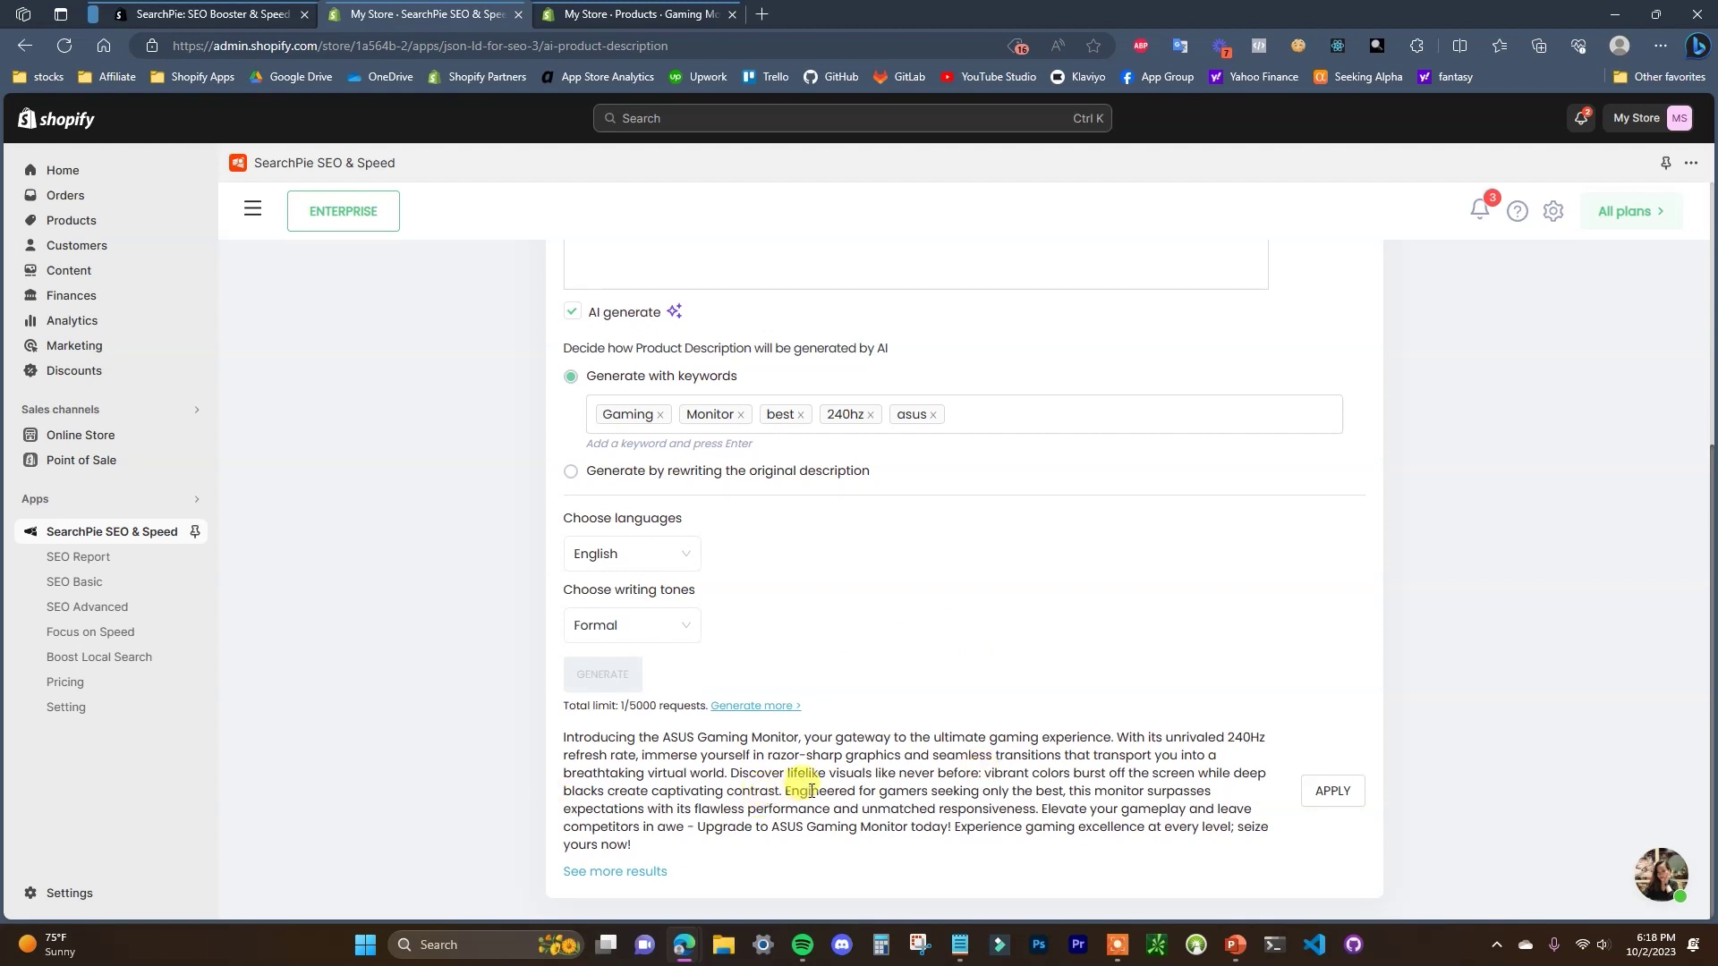
{"action": "left_click", "coordinate": [1335, 794]}
{"action": "left_click", "coordinate": [1333, 794]}
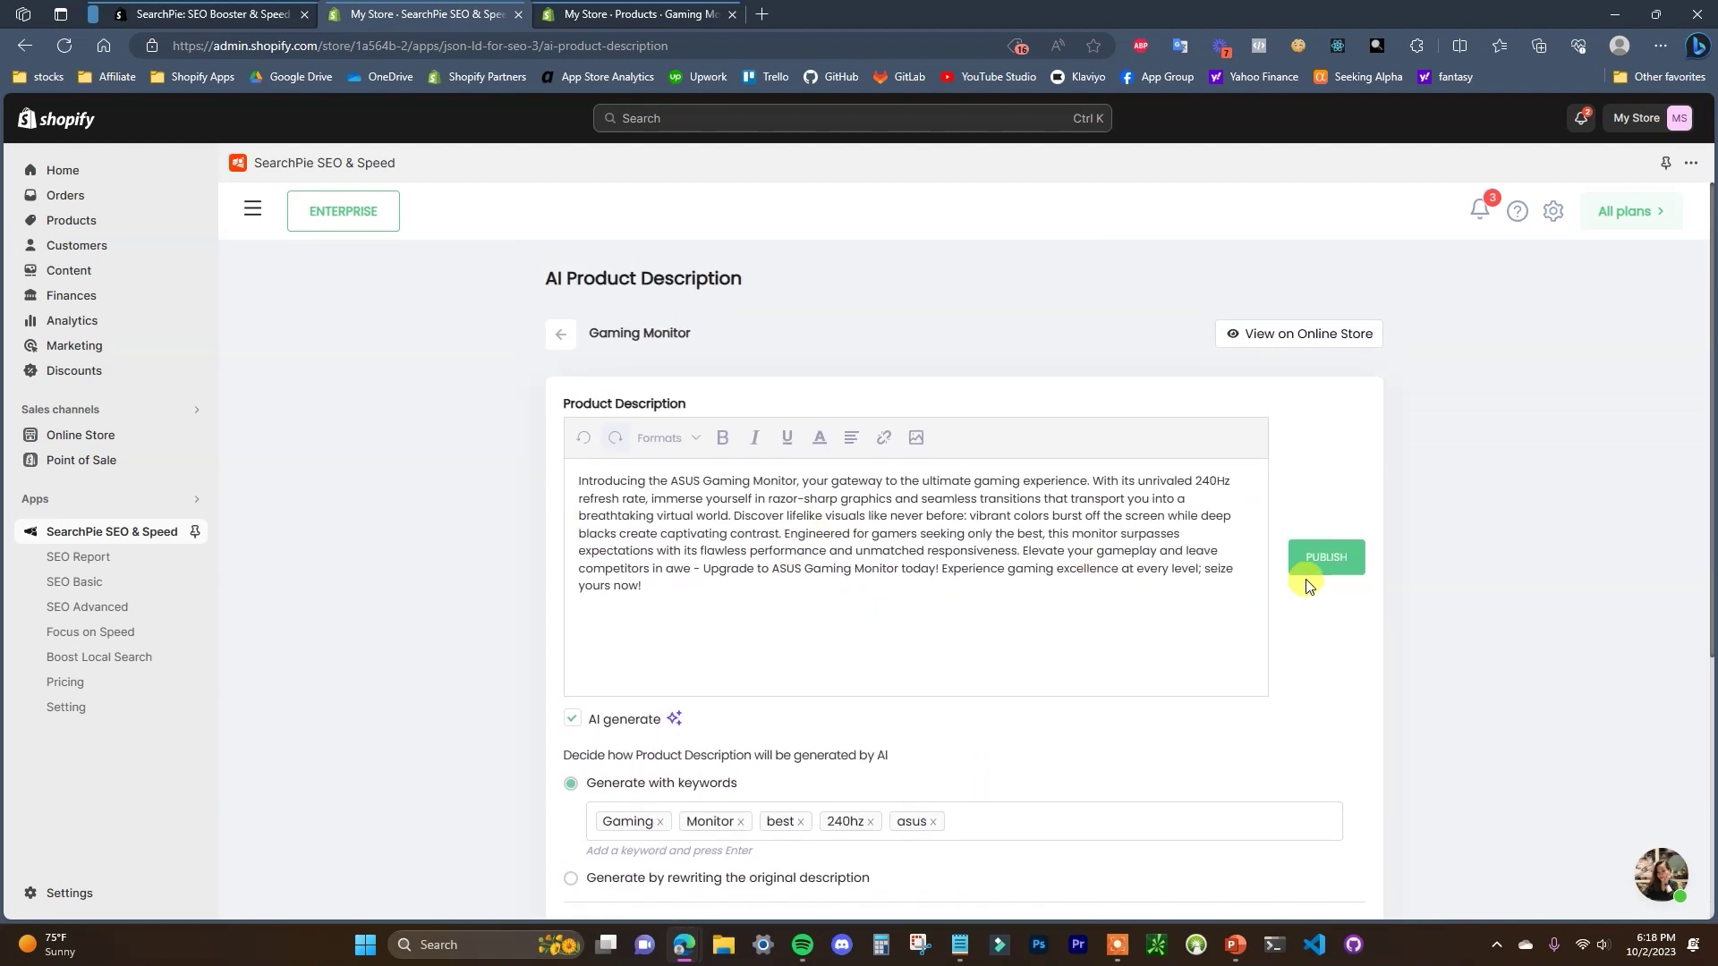
{"action": "left_click", "coordinate": [1328, 560]}
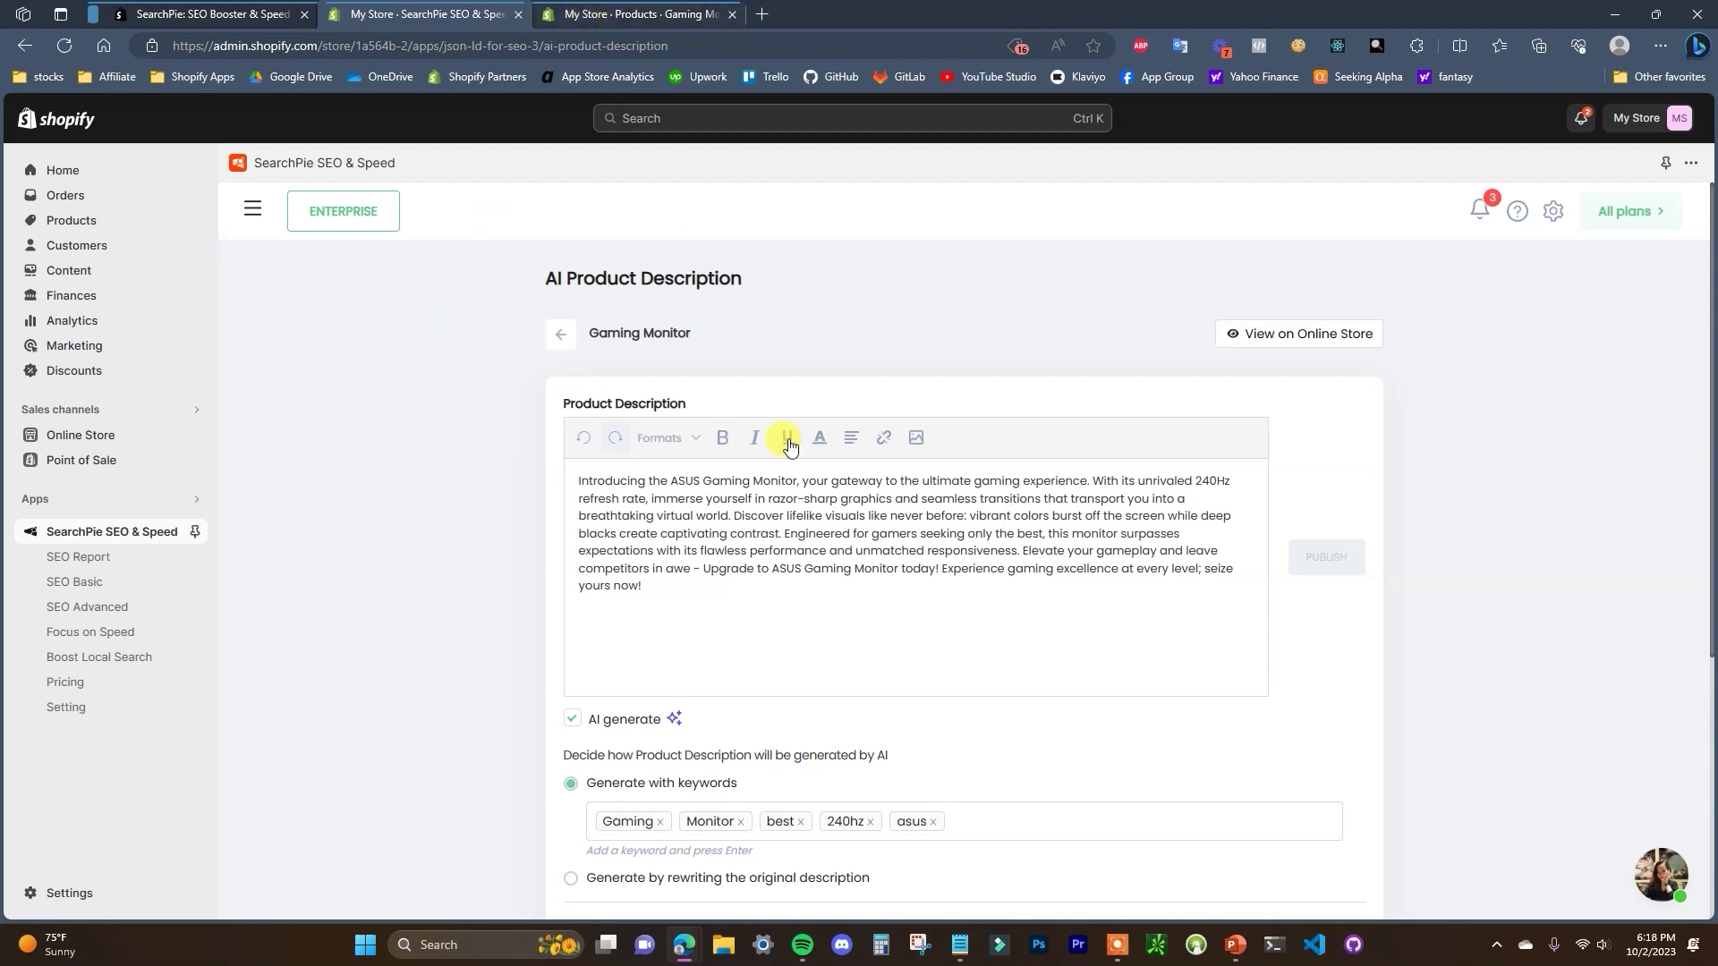
Check the description on the Gaming Monitor product page, and return to the AI Product Description product list.
{"action": "left_click", "coordinate": [653, 9]}
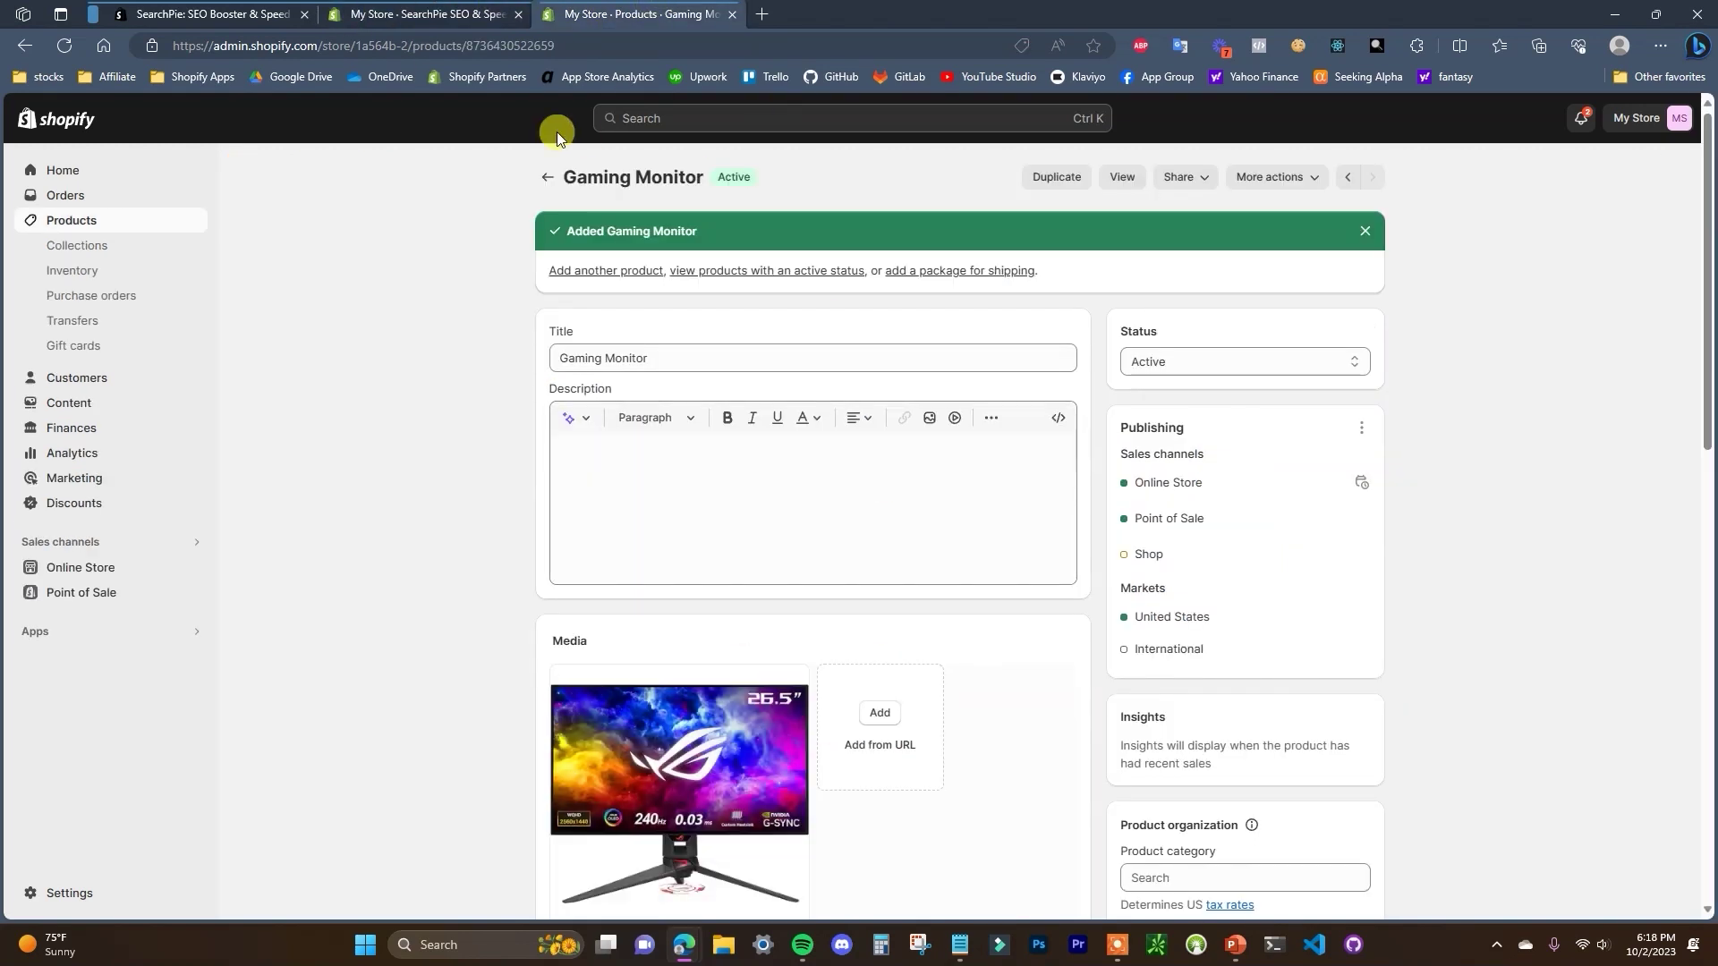
{"action": "left_click", "coordinate": [427, 11]}
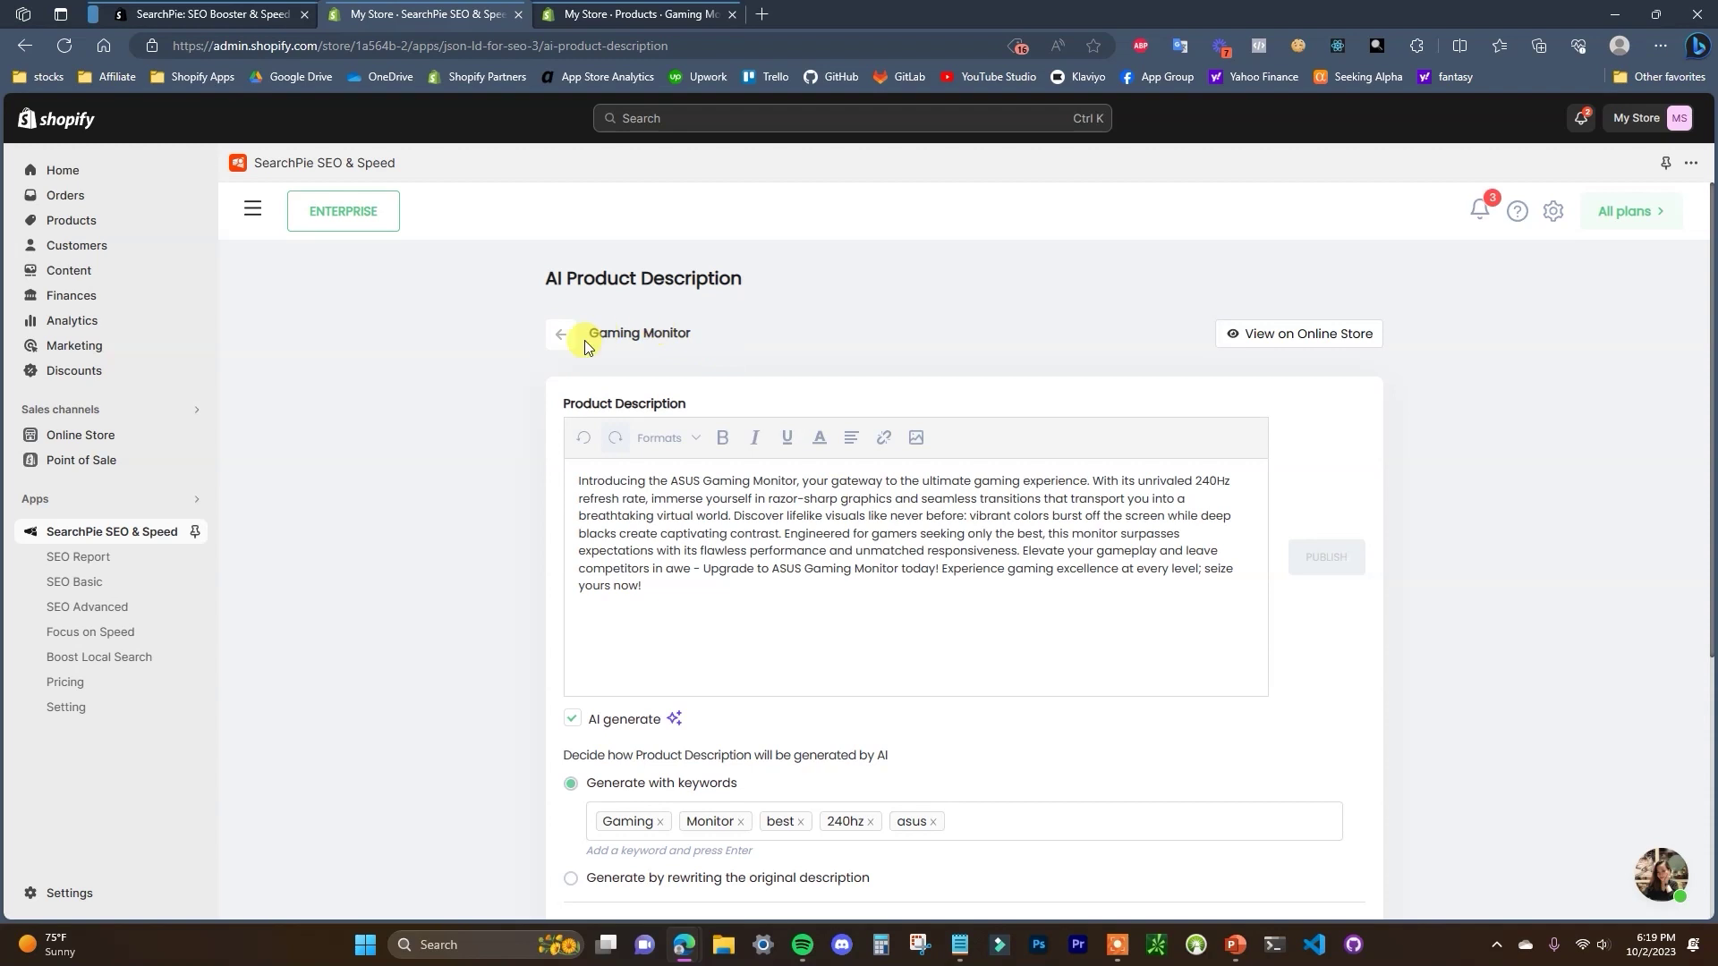
{"action": "left_click", "coordinate": [559, 336]}
Open Google PageSpeed, dismiss the quick setup checklist, and review the speed scores for the home, product and collection pages.
{"action": "left_click", "coordinate": [252, 209]}
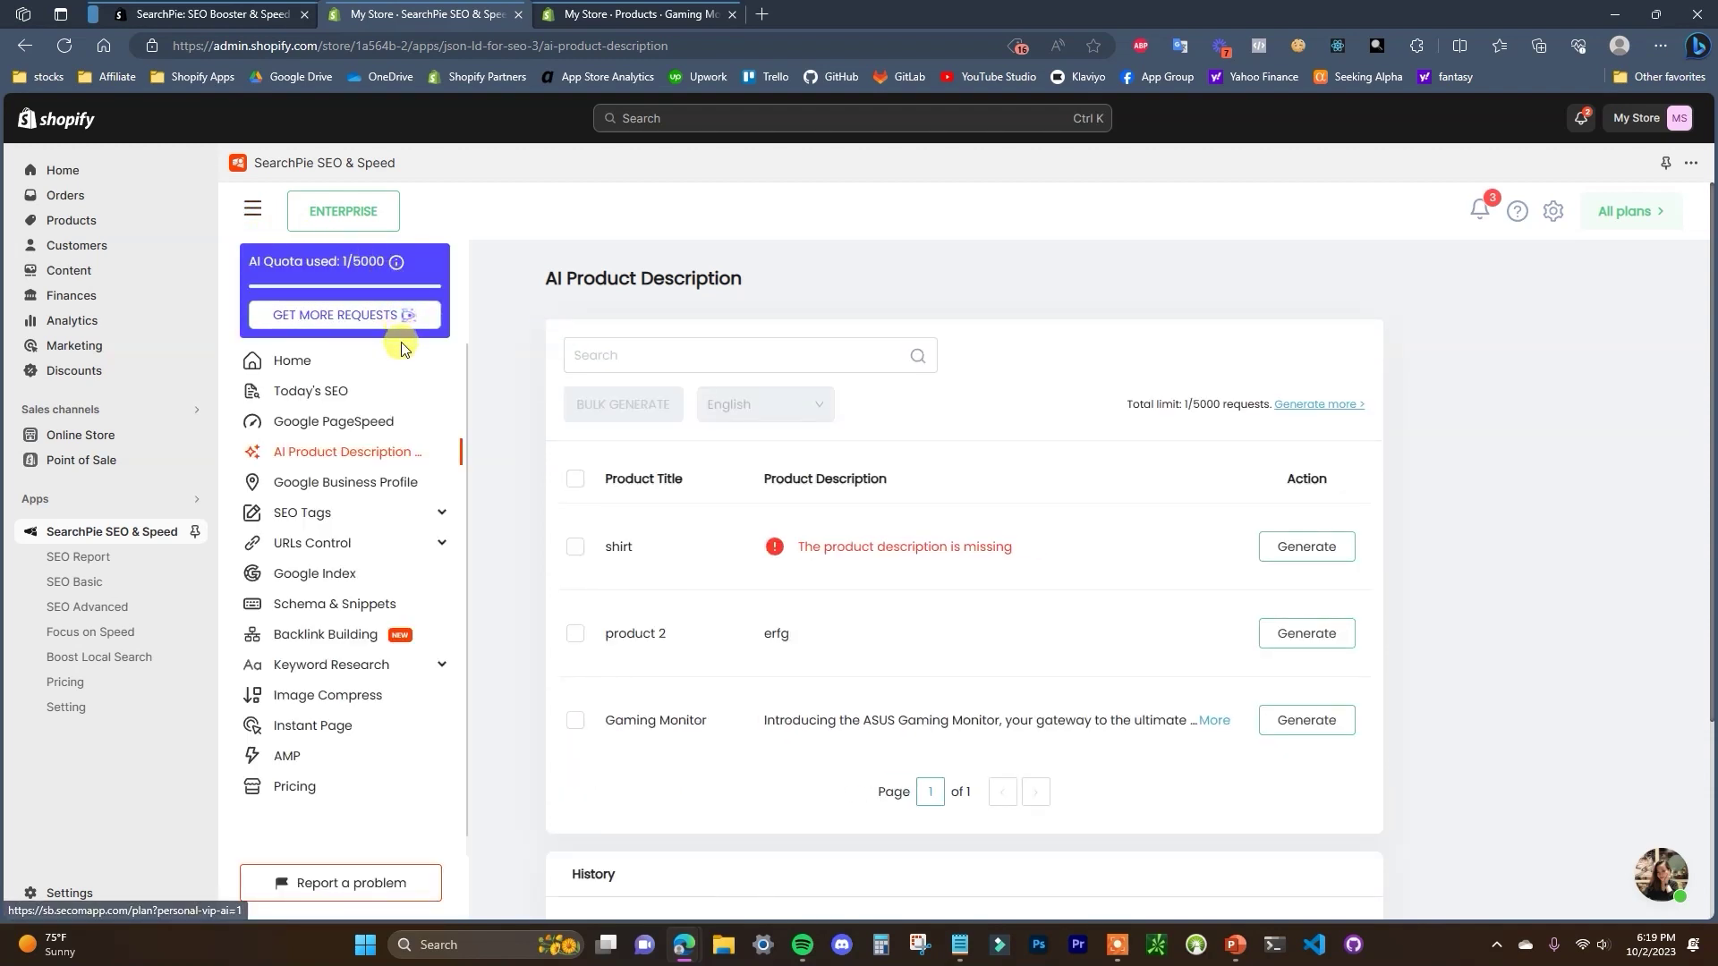
{"action": "left_click", "coordinate": [350, 431]}
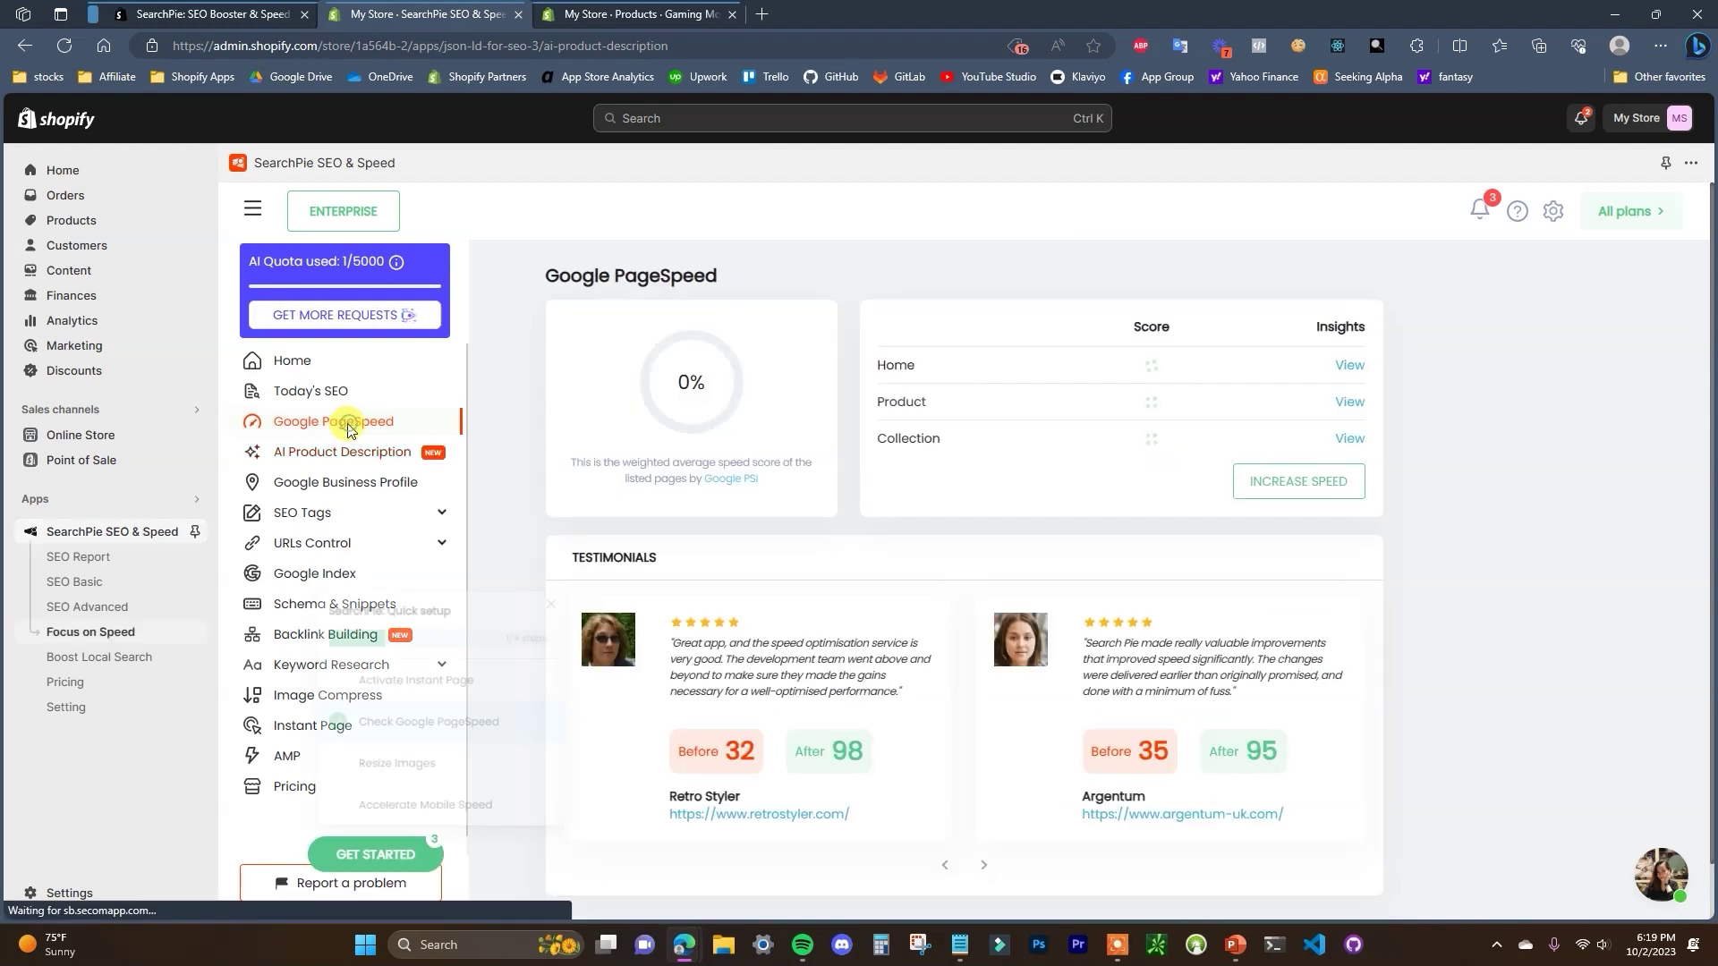
{"action": "left_click", "coordinate": [581, 569]}
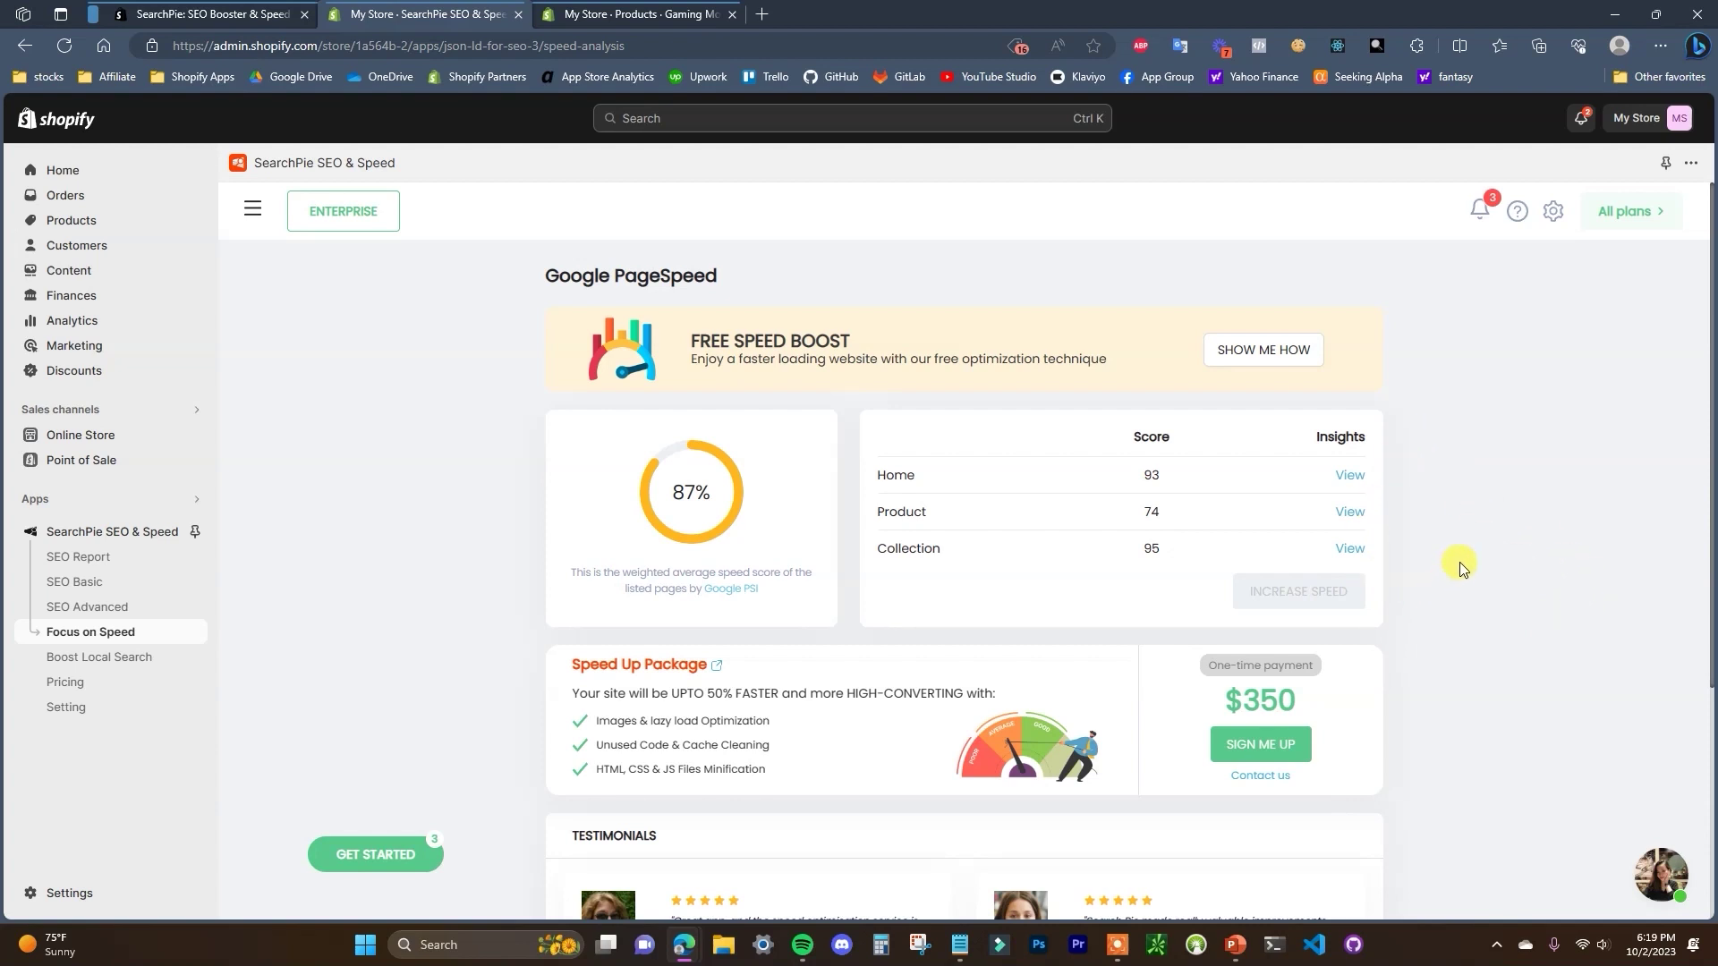
{"action": "scroll", "coordinate": [1451, 568], "scroll_direction": "down", "scroll_amount": 2}
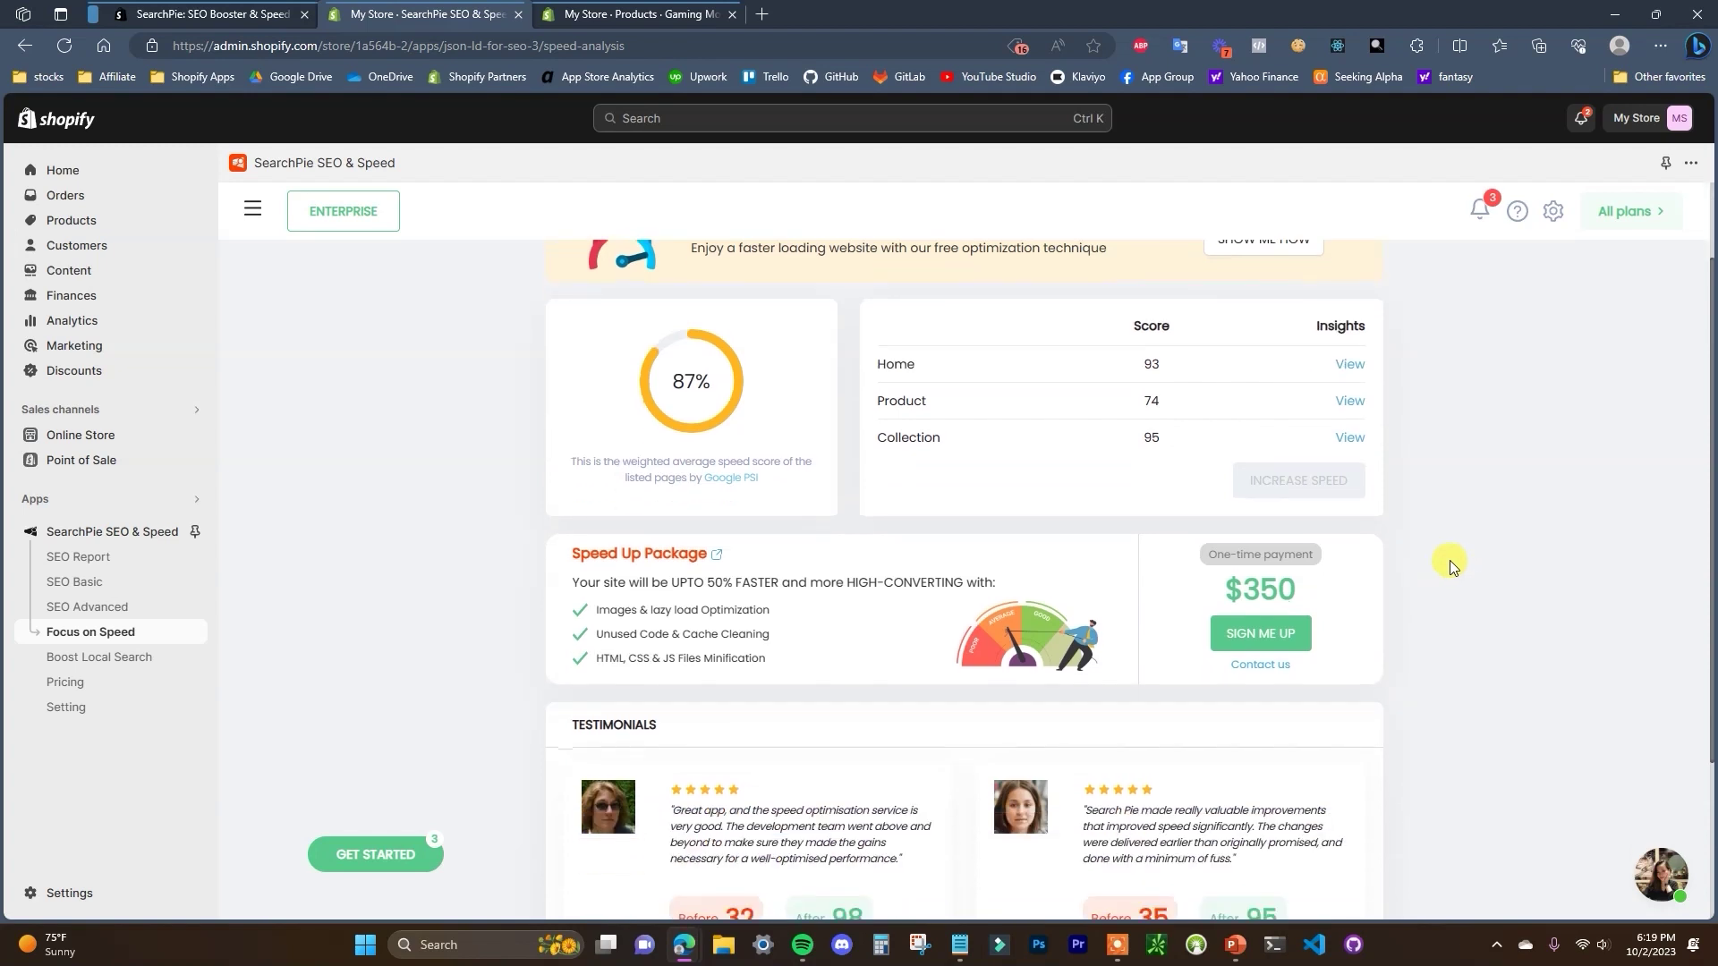
{"action": "scroll", "coordinate": [1452, 568], "scroll_direction": "up", "scroll_amount": 2}
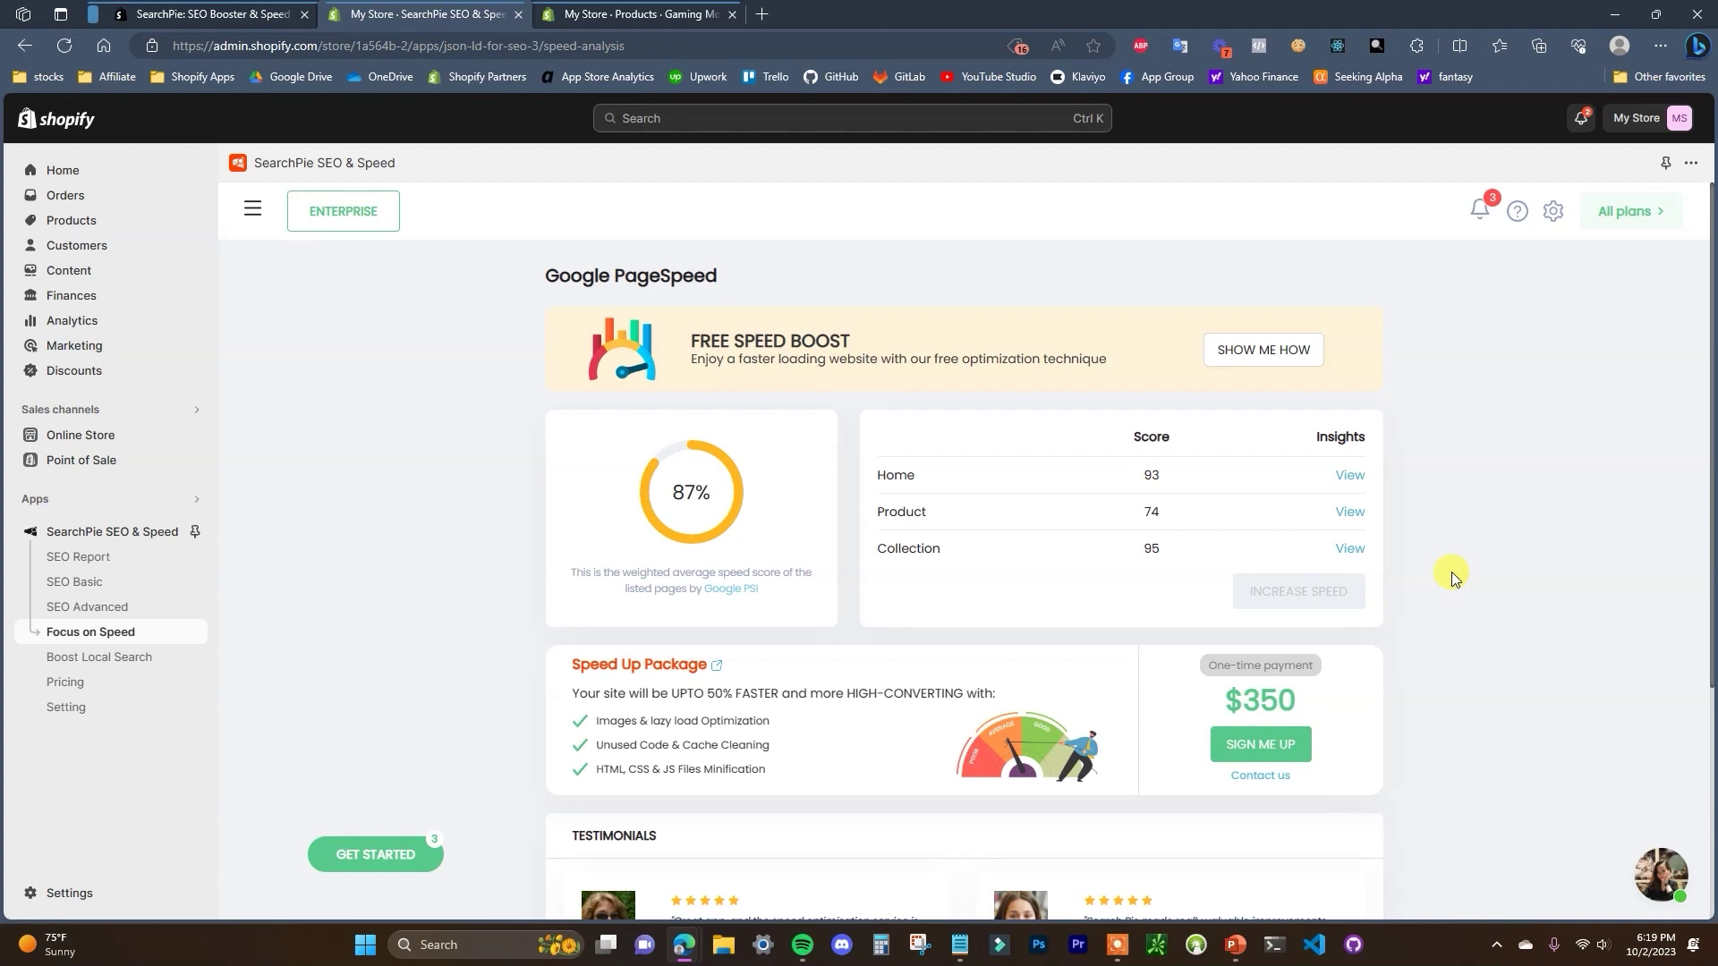
{"action": "scroll", "coordinate": [1443, 595], "scroll_direction": "down", "scroll_amount": 2}
{"action": "scroll", "coordinate": [1378, 581], "scroll_direction": "up", "scroll_amount": 2}
Compress the store's images with Image Compress, and close the quick setup checklist.
{"action": "left_click", "coordinate": [253, 215]}
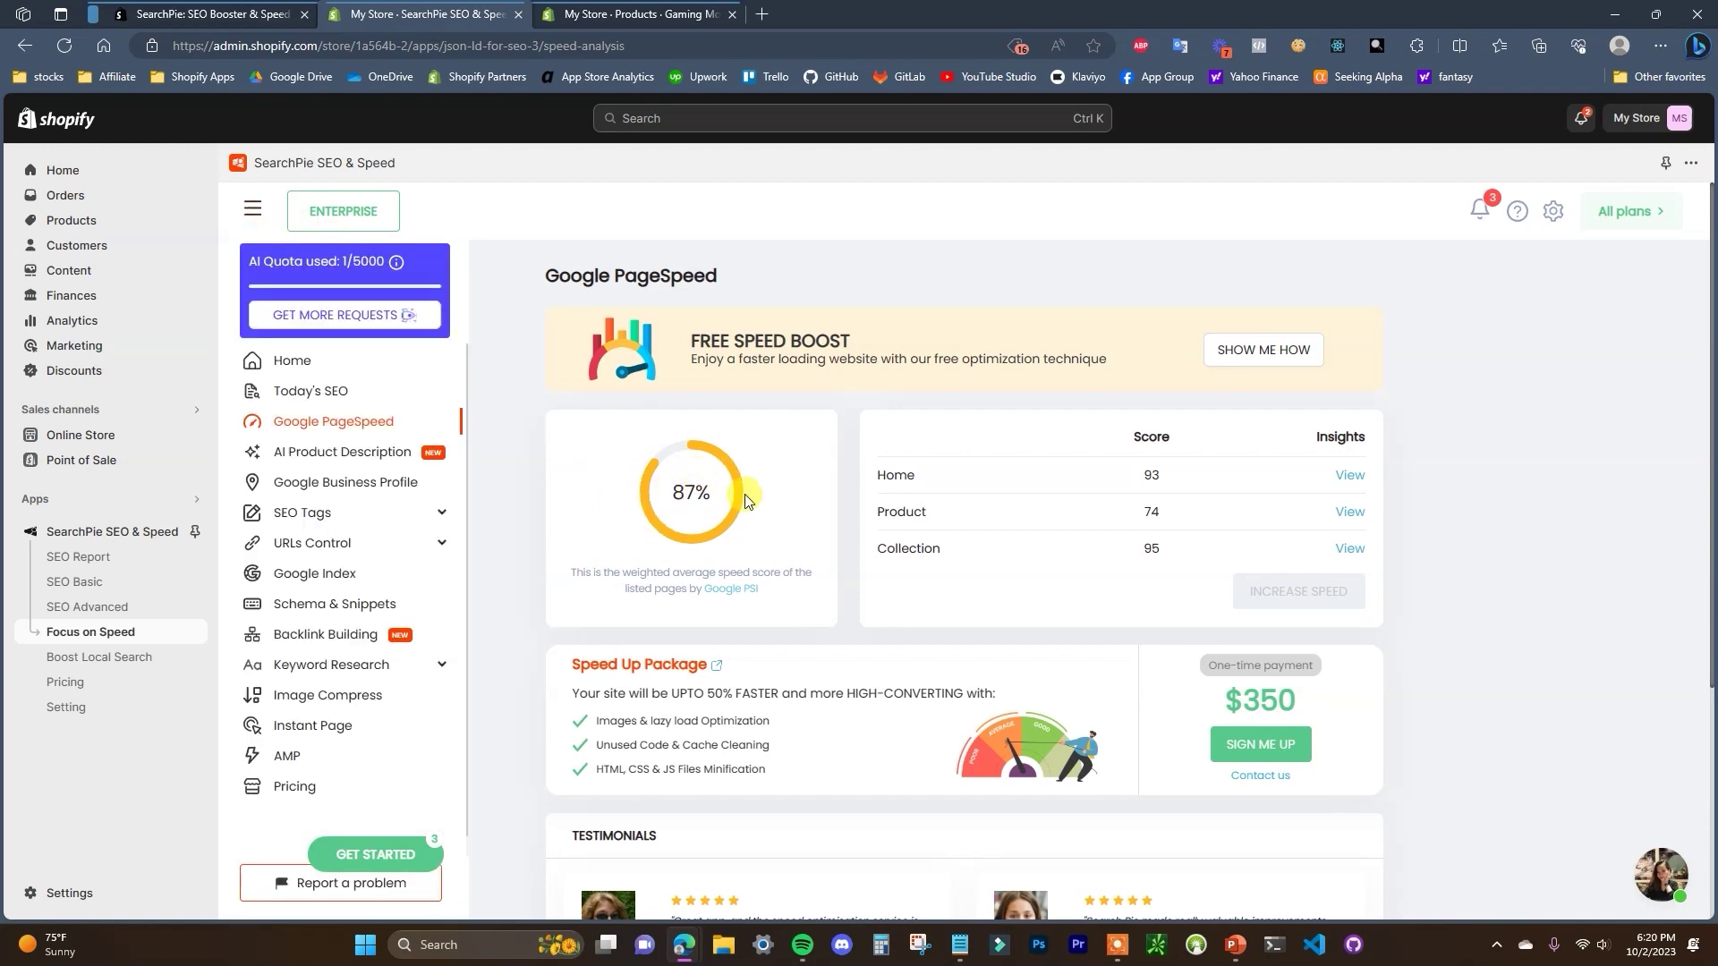
{"action": "left_click", "coordinate": [349, 710]}
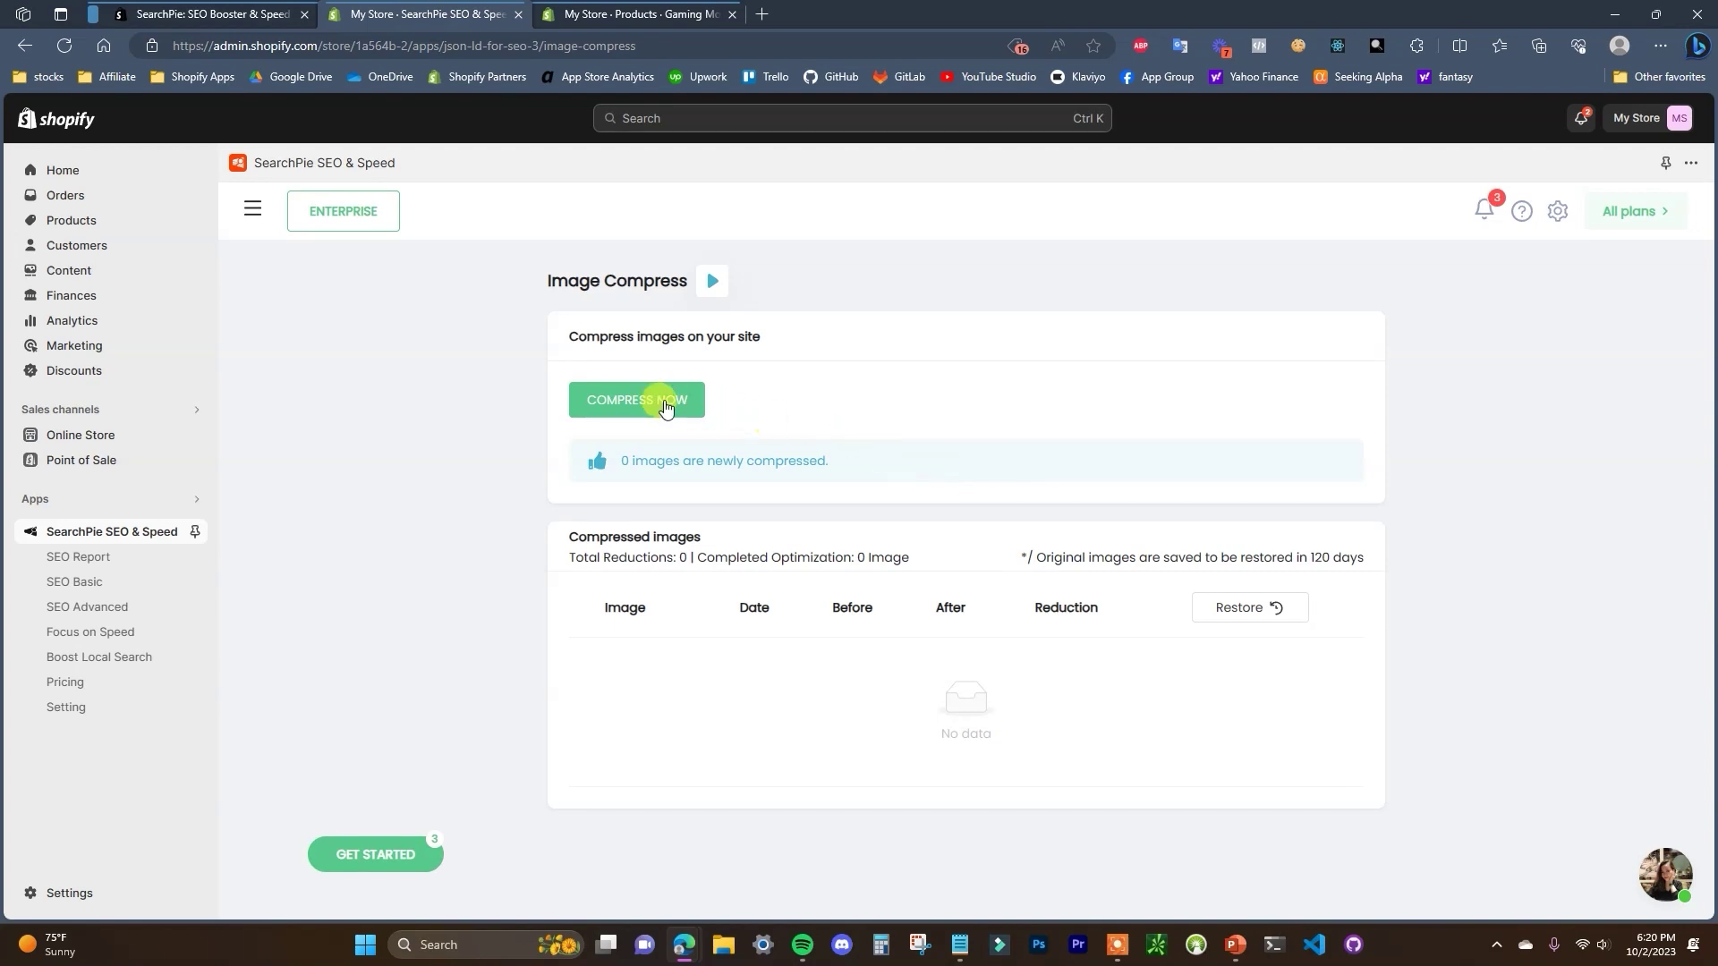
{"action": "left_click", "coordinate": [665, 404]}
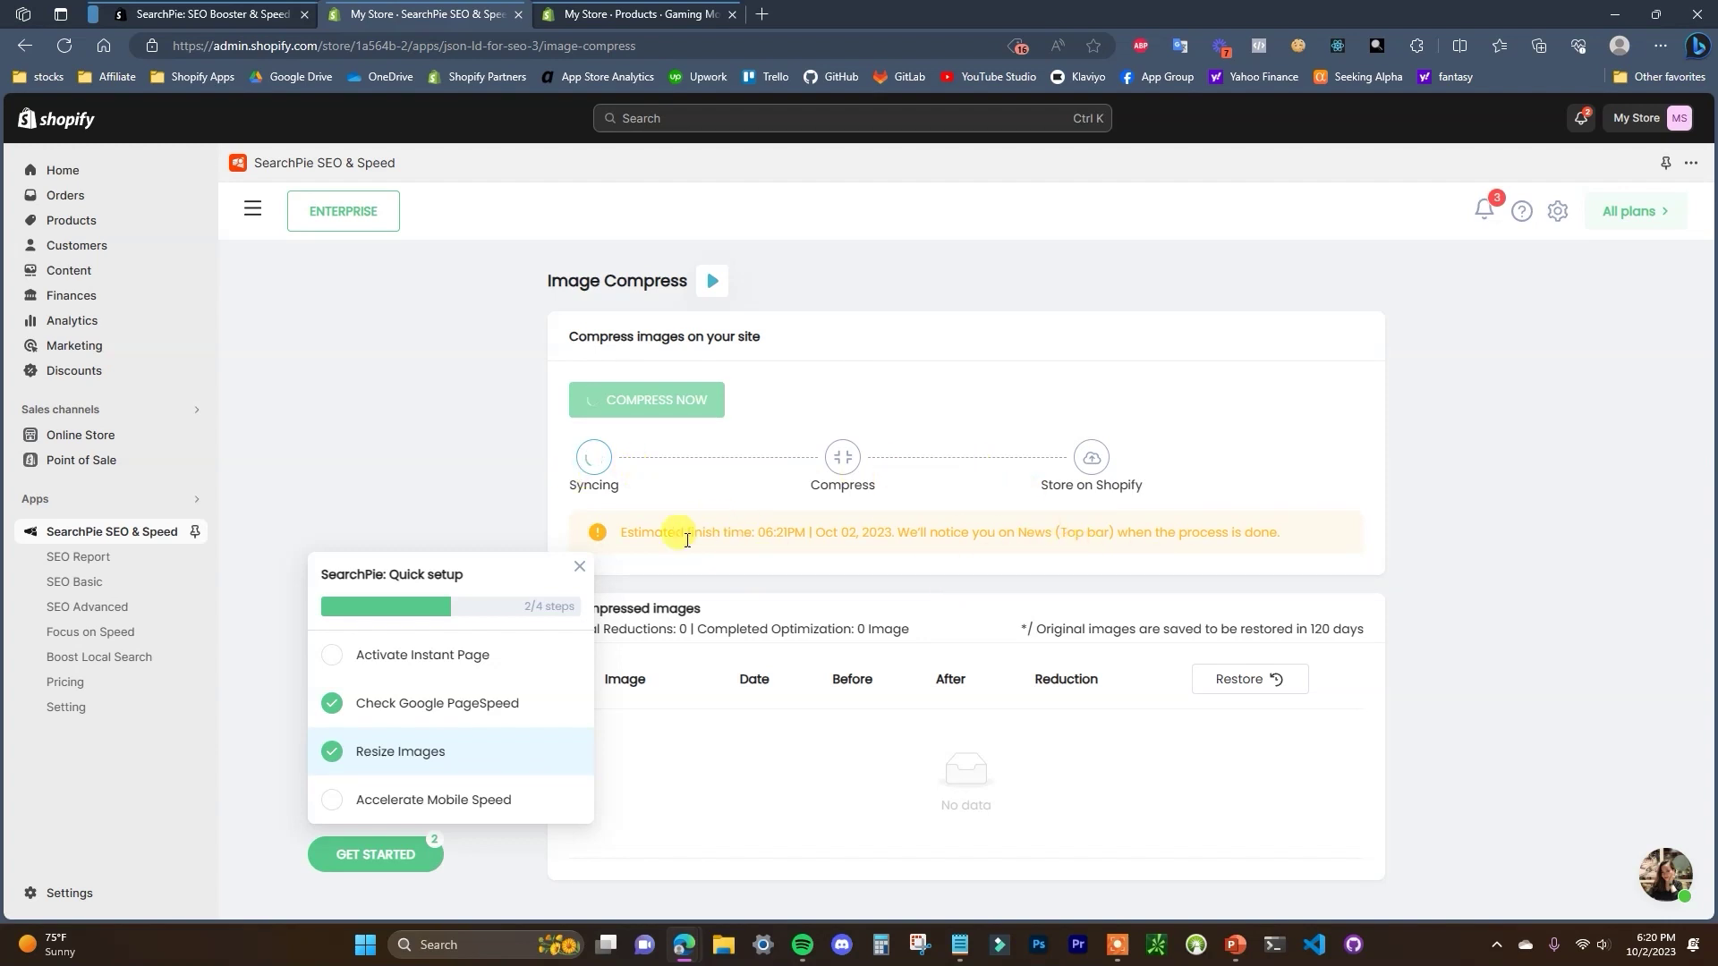
{"action": "left_click", "coordinate": [580, 573]}
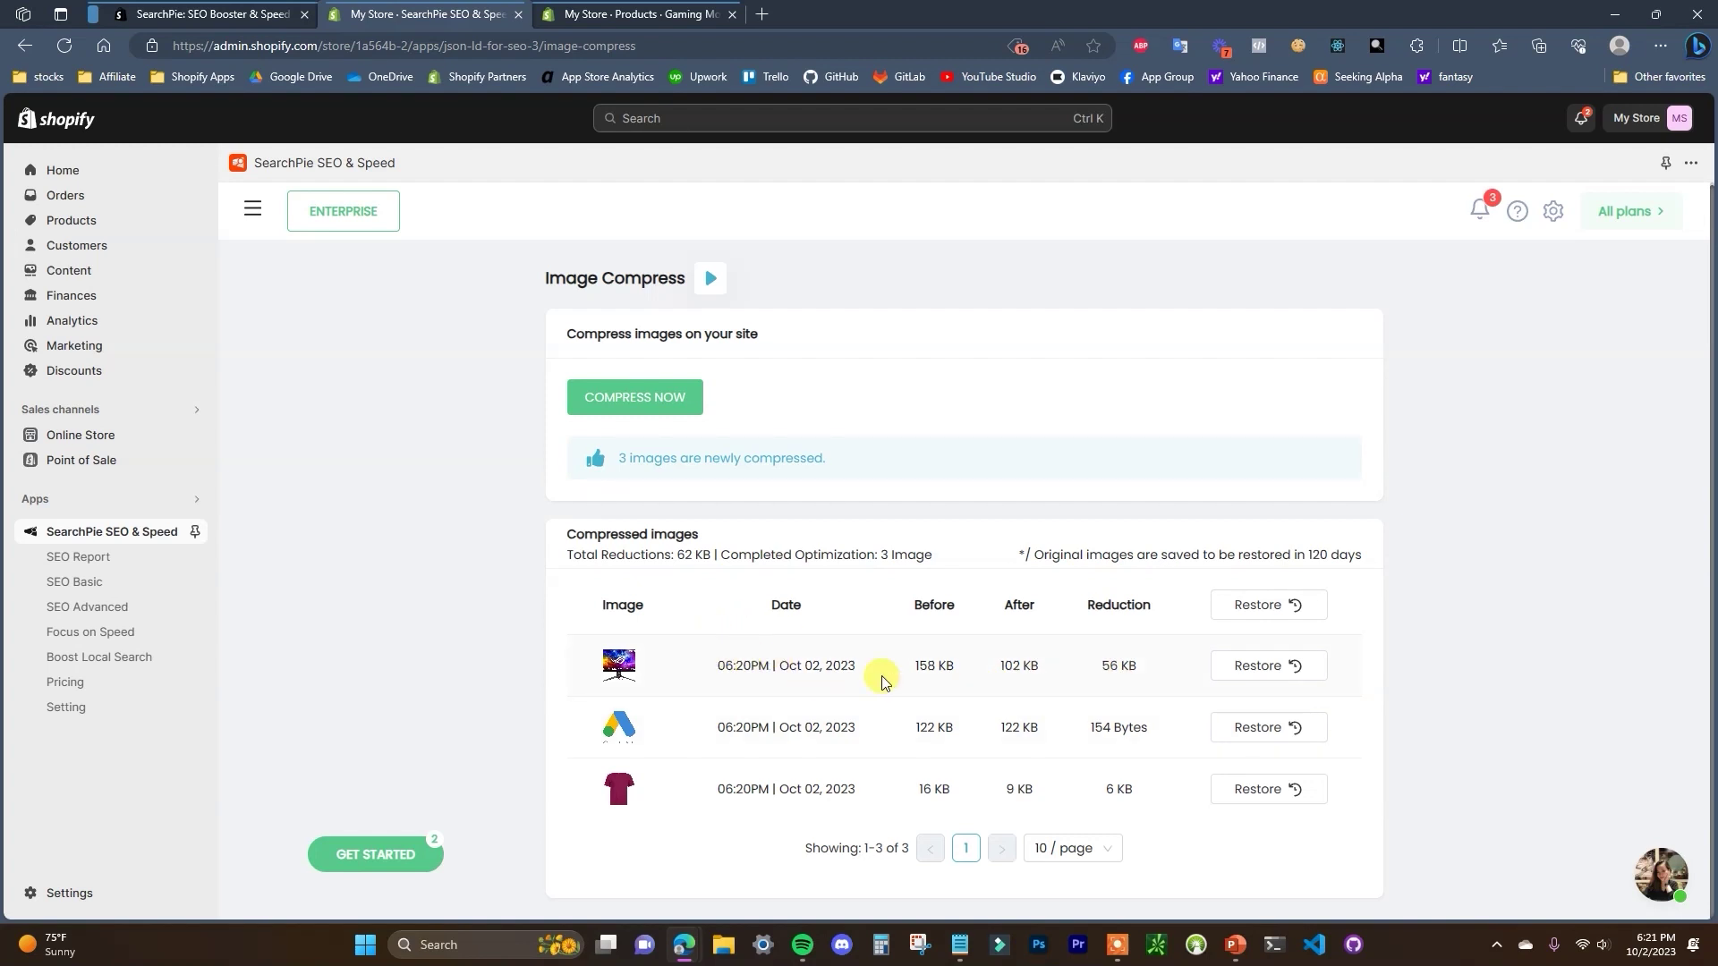
Open Instant Page, dismiss the quick setup checklist, and look over the featured products on the storefront's home page.
{"action": "mouse_move", "coordinate": [379, 388]}
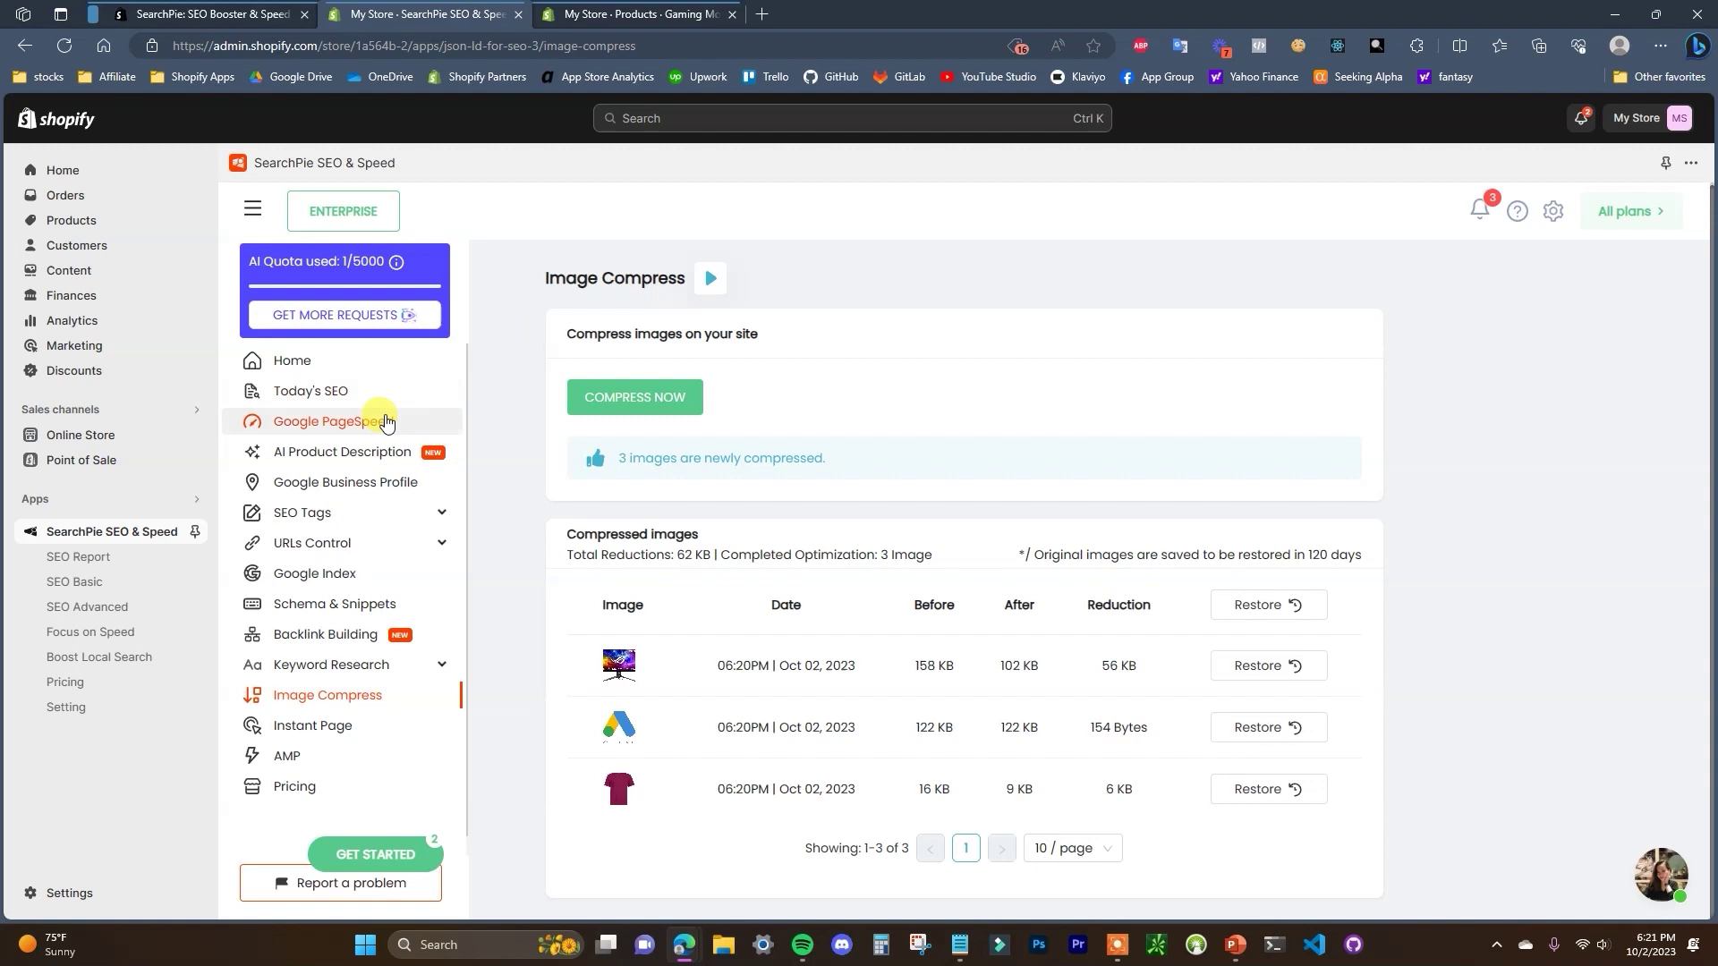
{"action": "left_click", "coordinate": [351, 732]}
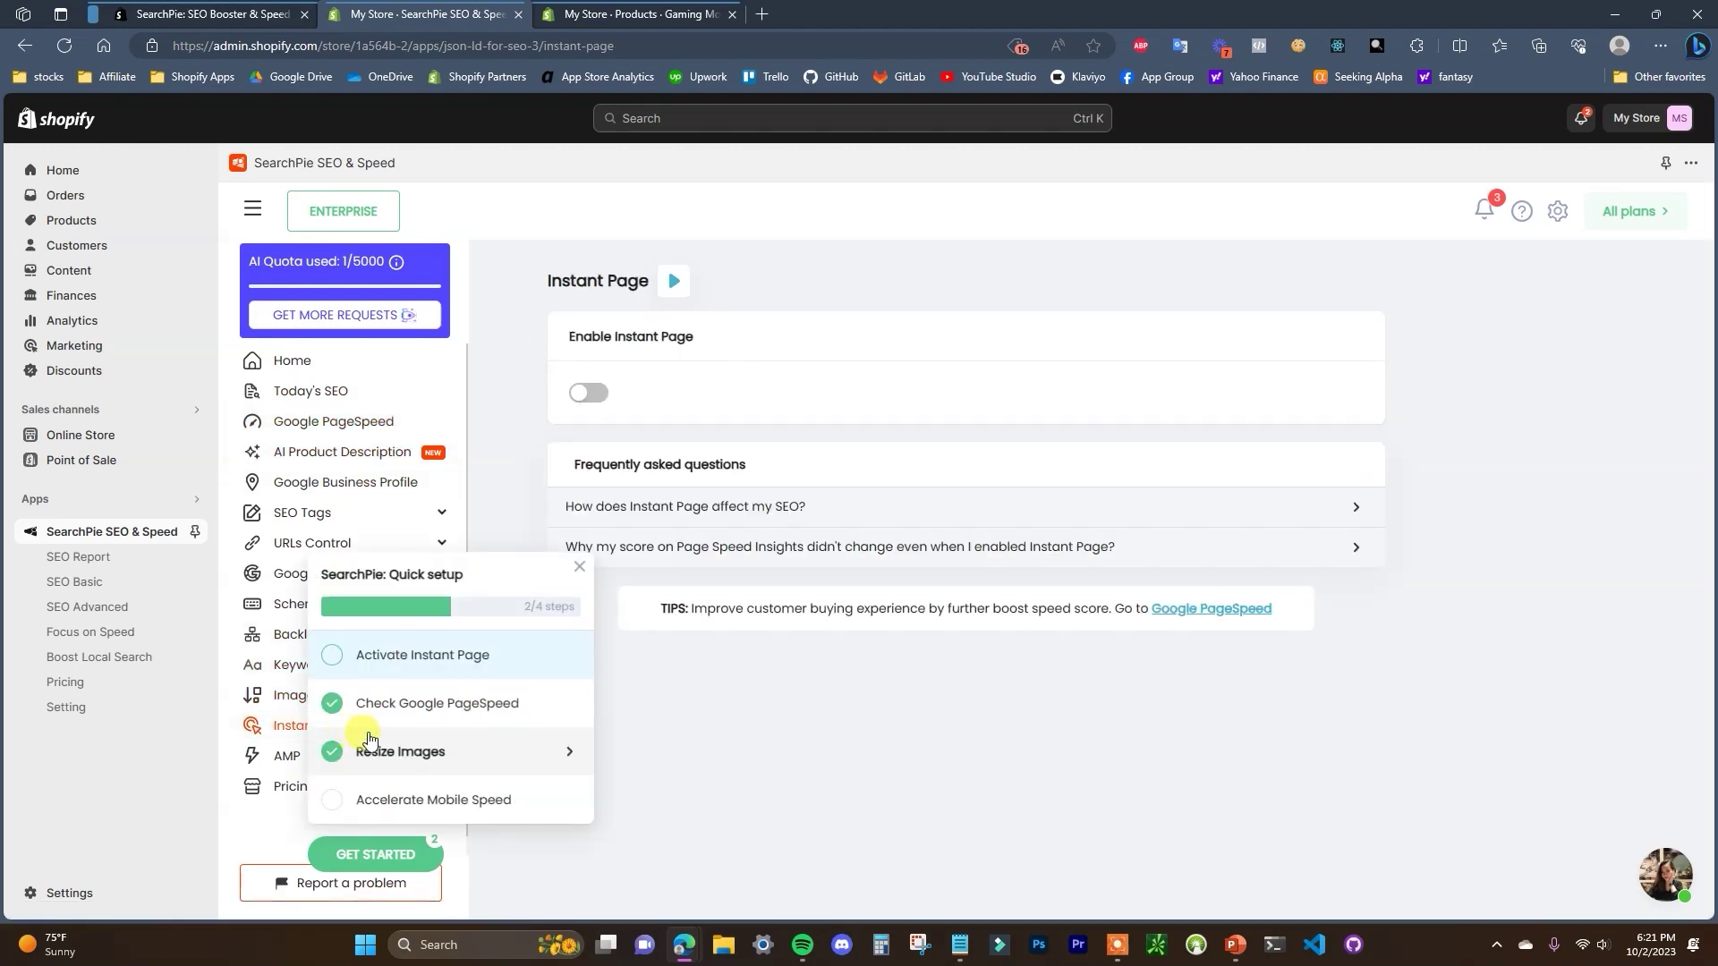
{"action": "left_click", "coordinate": [579, 570]}
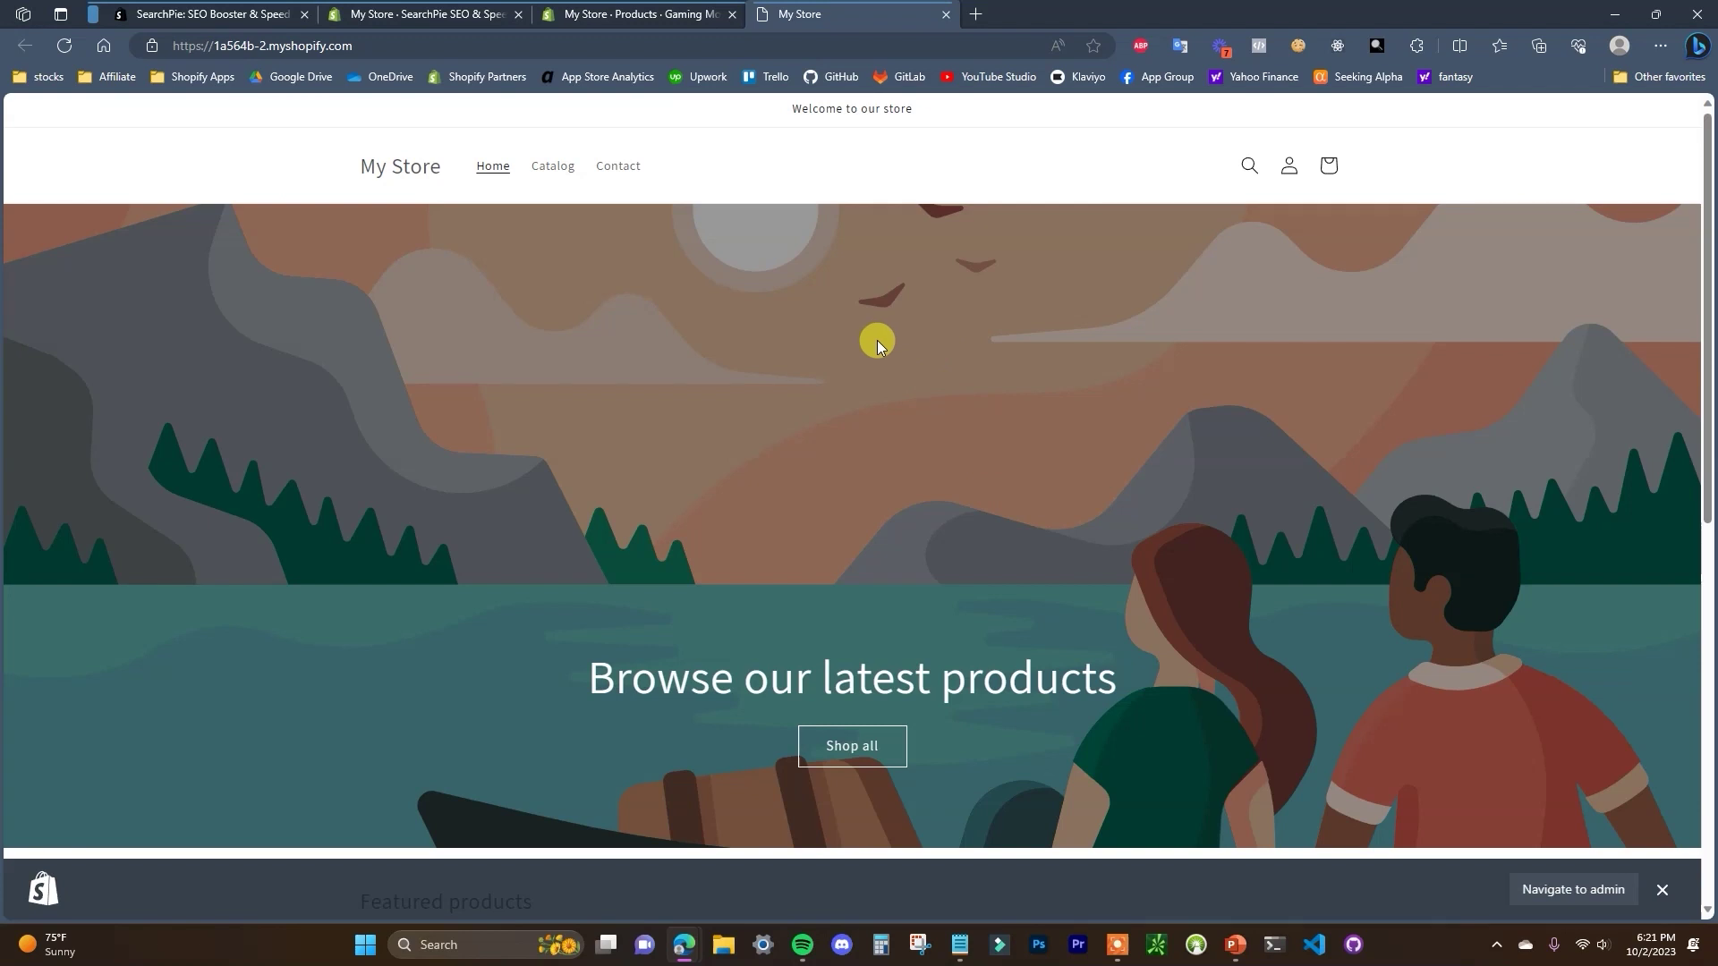
{"action": "scroll", "coordinate": [877, 347], "scroll_direction": "down", "scroll_amount": 5}
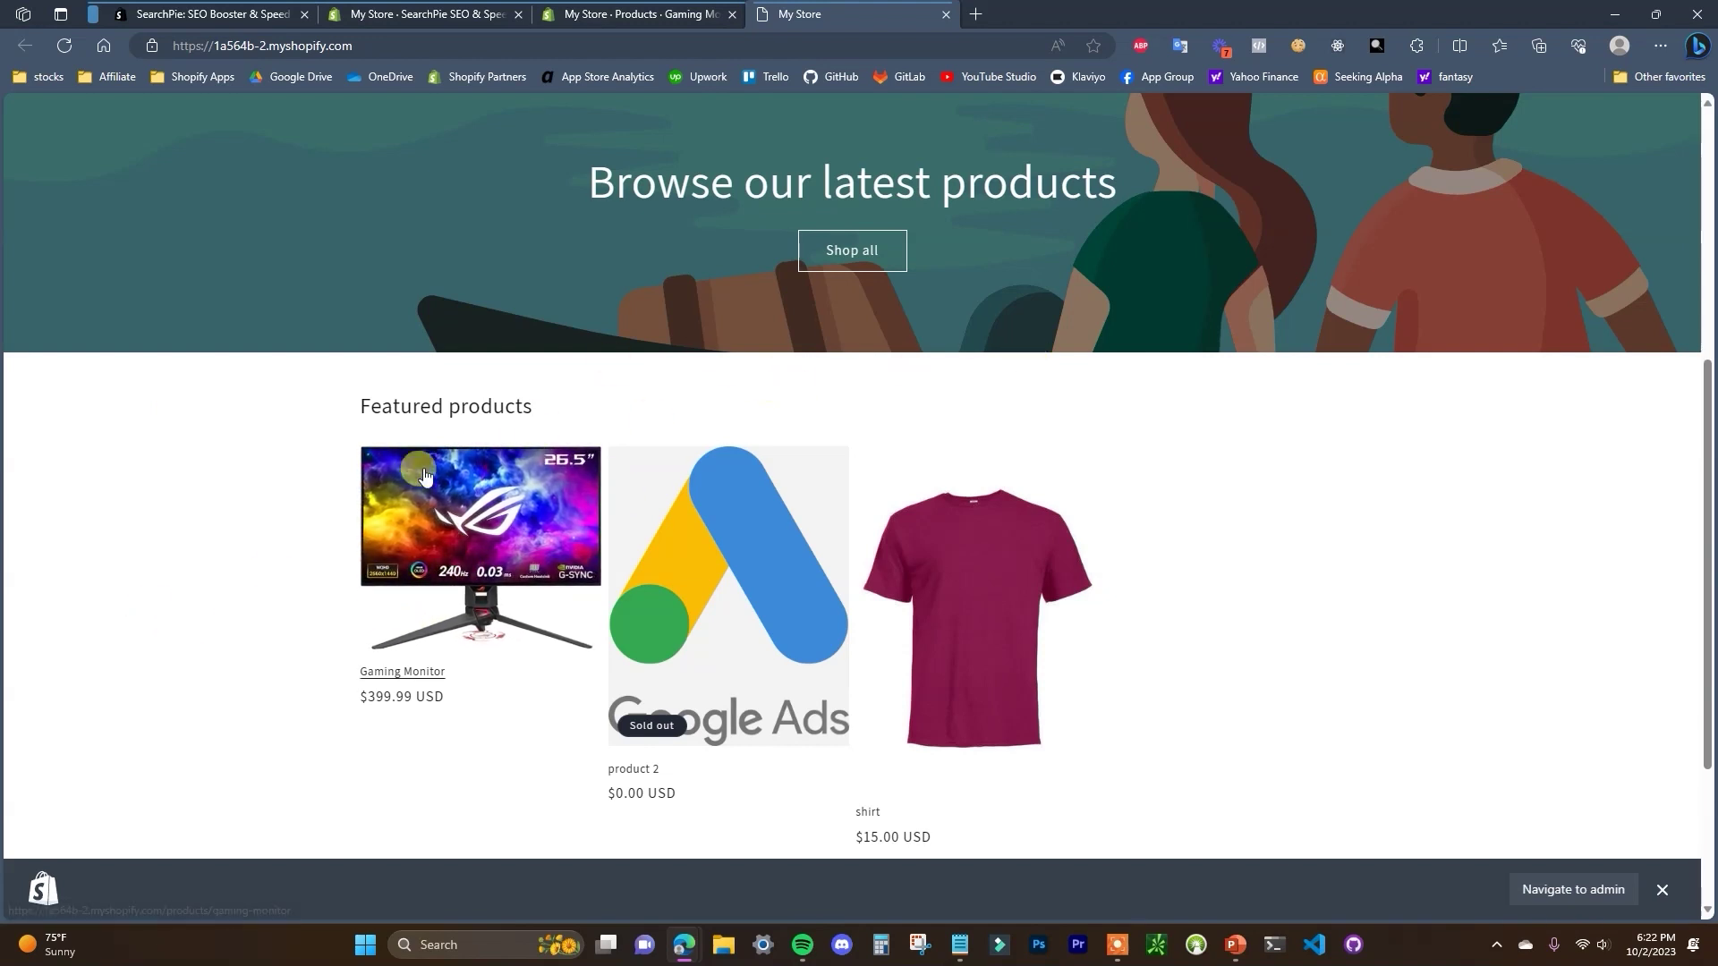
Return to the SearchPie app, enable Instant Page, and dismiss the quick setup checklist.
{"action": "key", "text": "ctrl+2"}
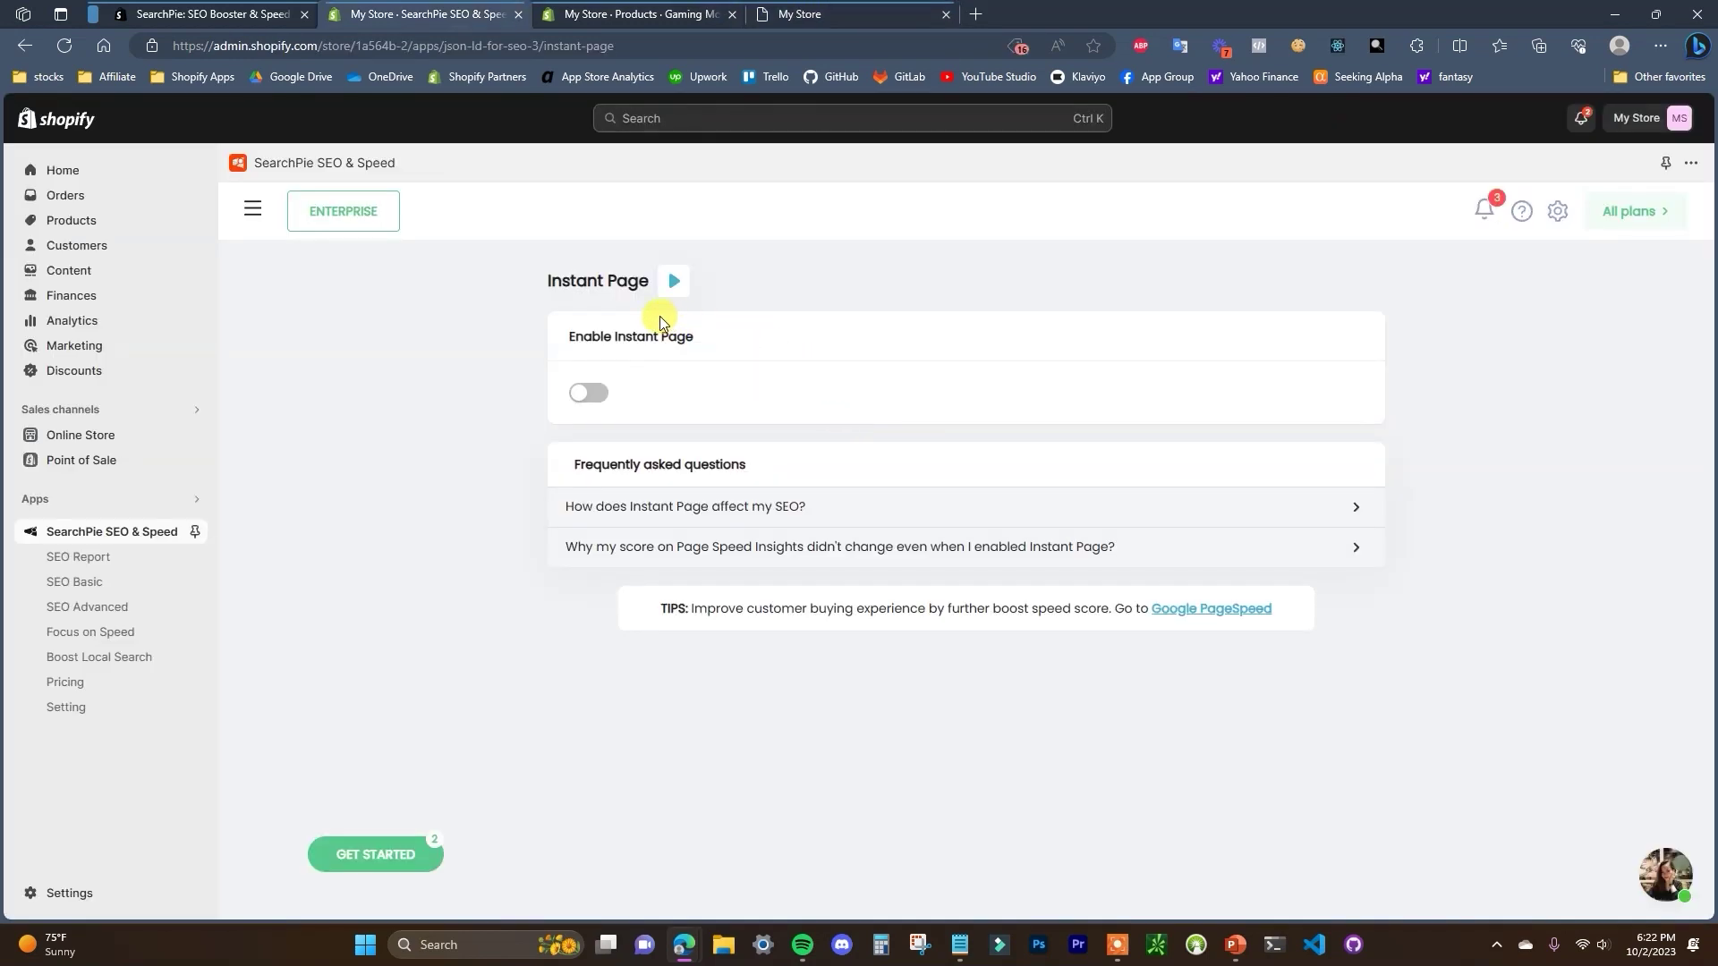
{"action": "left_click", "coordinate": [589, 392]}
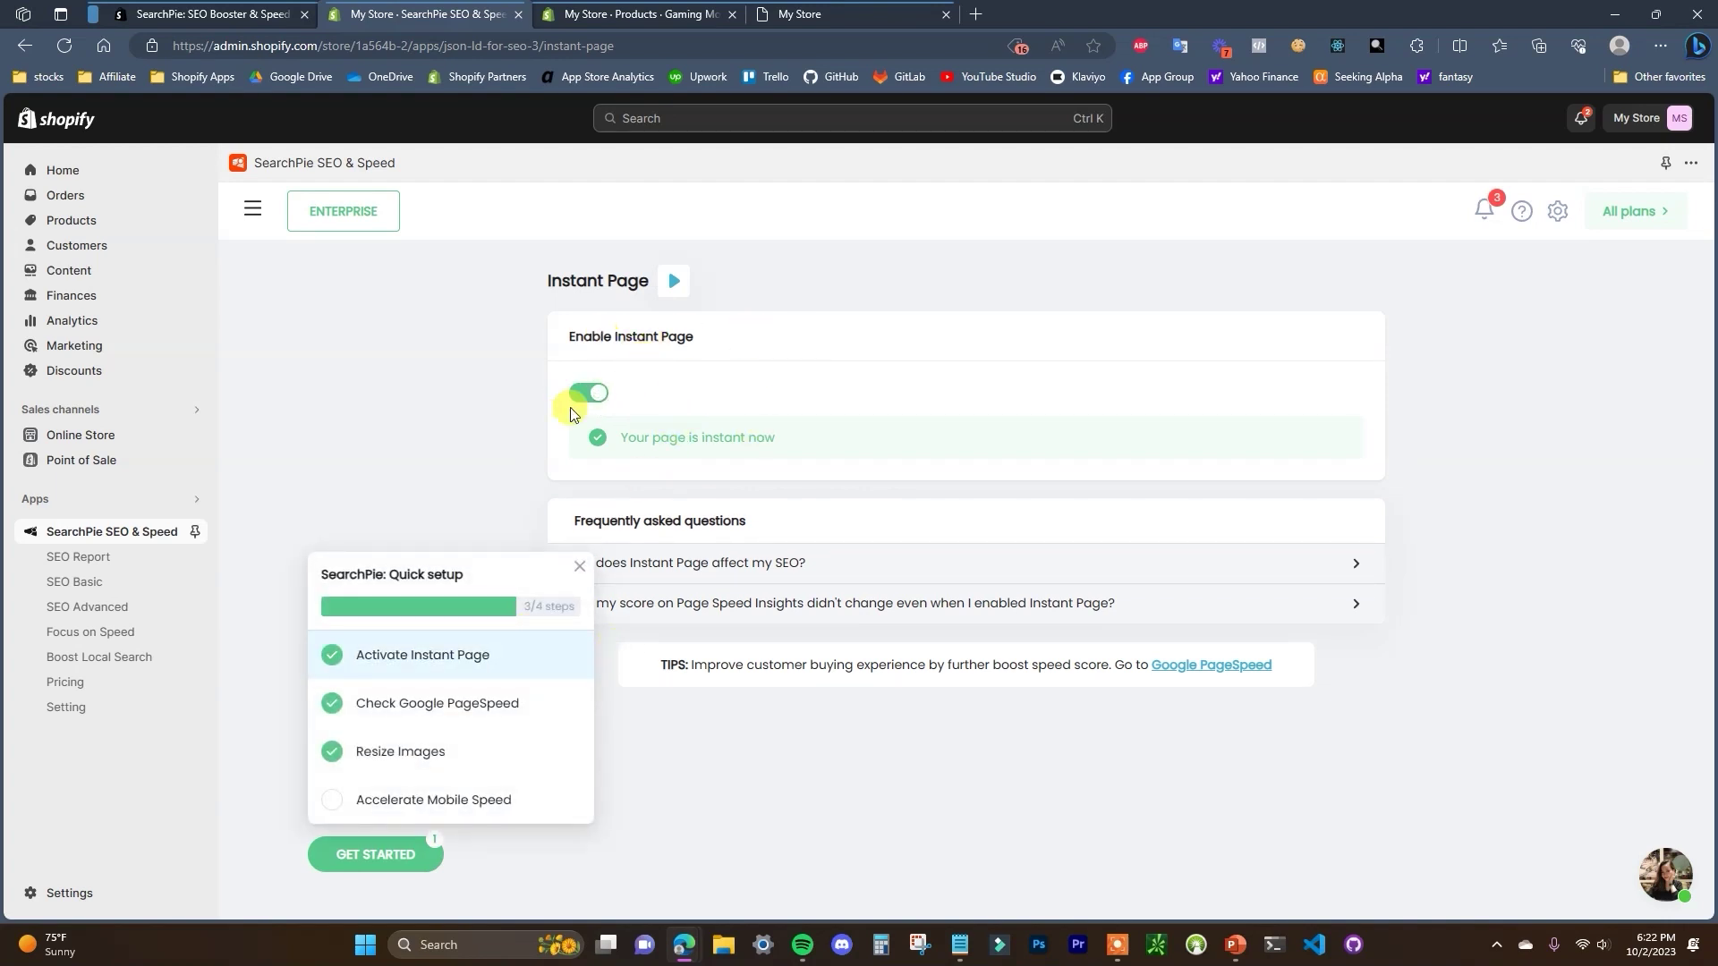
{"action": "left_click", "coordinate": [579, 569]}
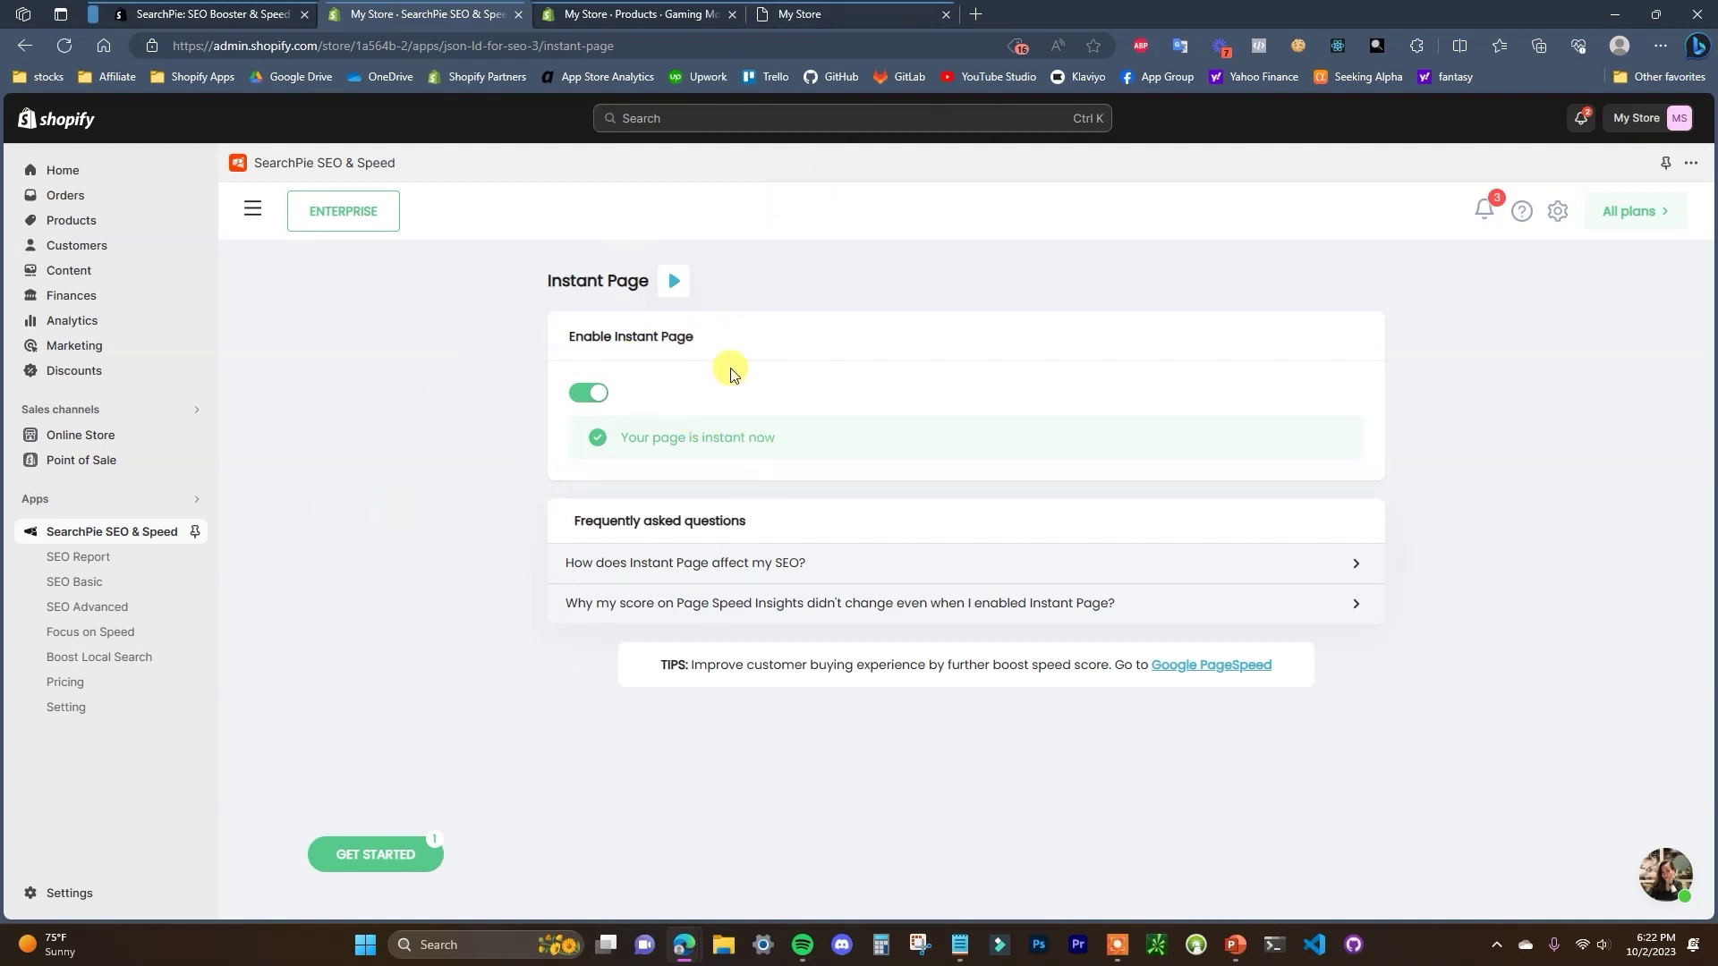
Open the AMP page, dismiss the quick setup checklist, and review the homepage AMP options and preferences.
{"action": "left_click", "coordinate": [252, 211]}
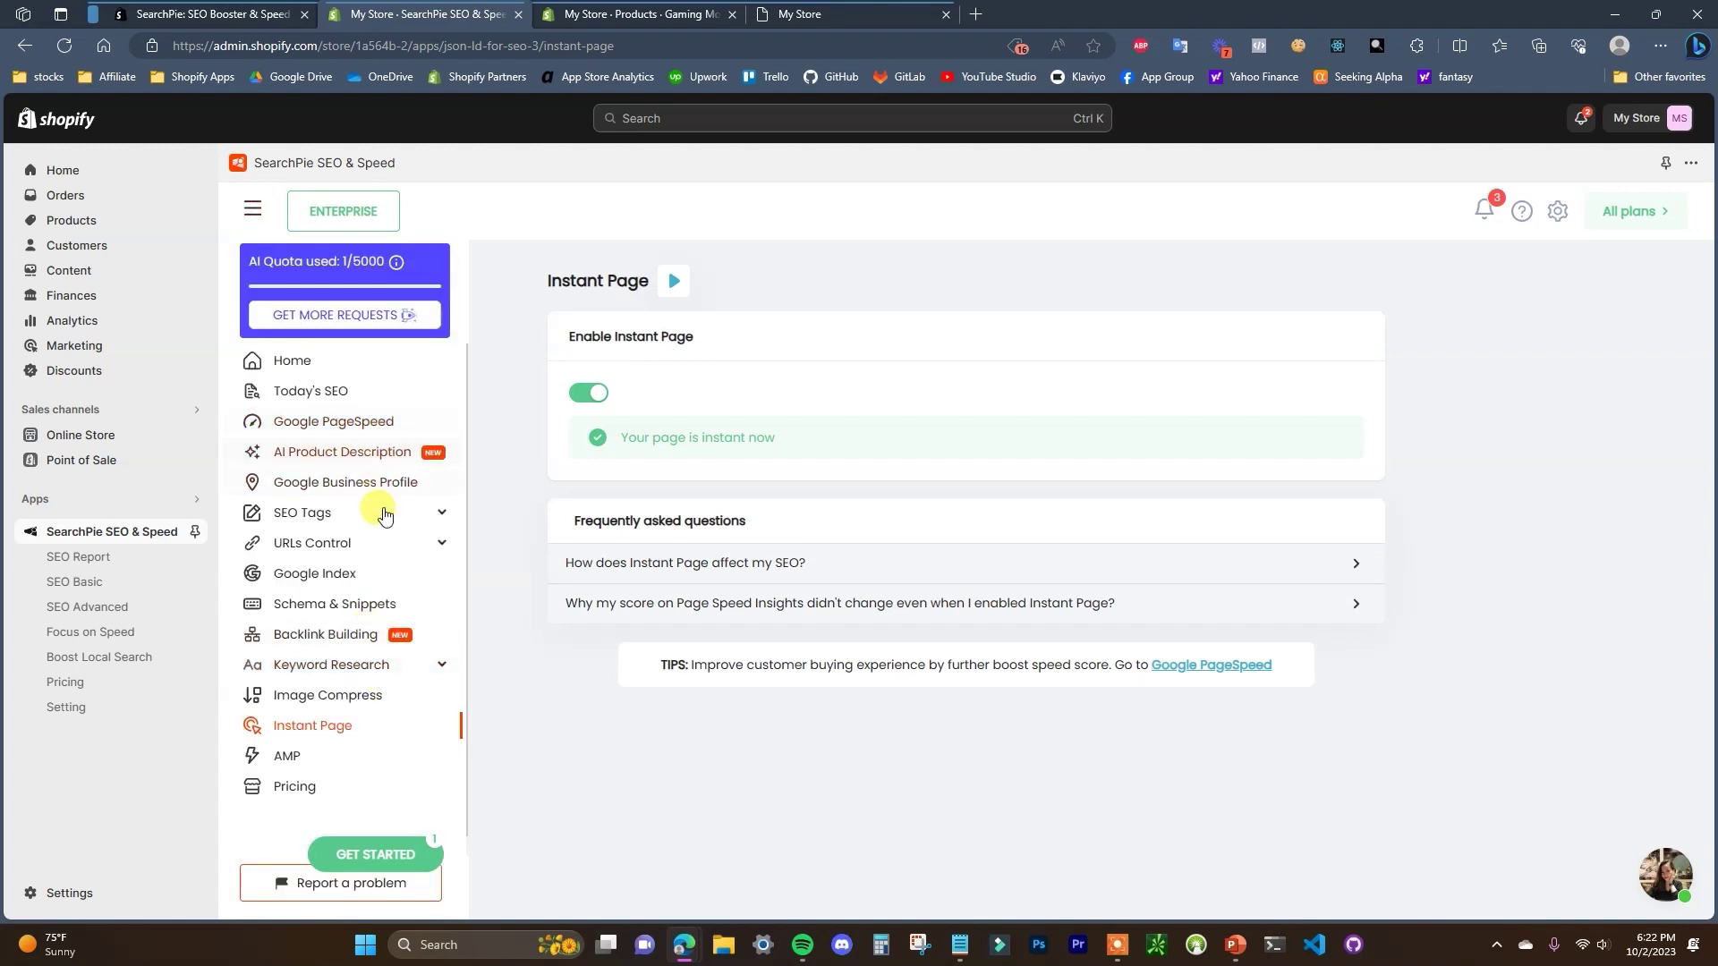
{"action": "left_click", "coordinate": [317, 766]}
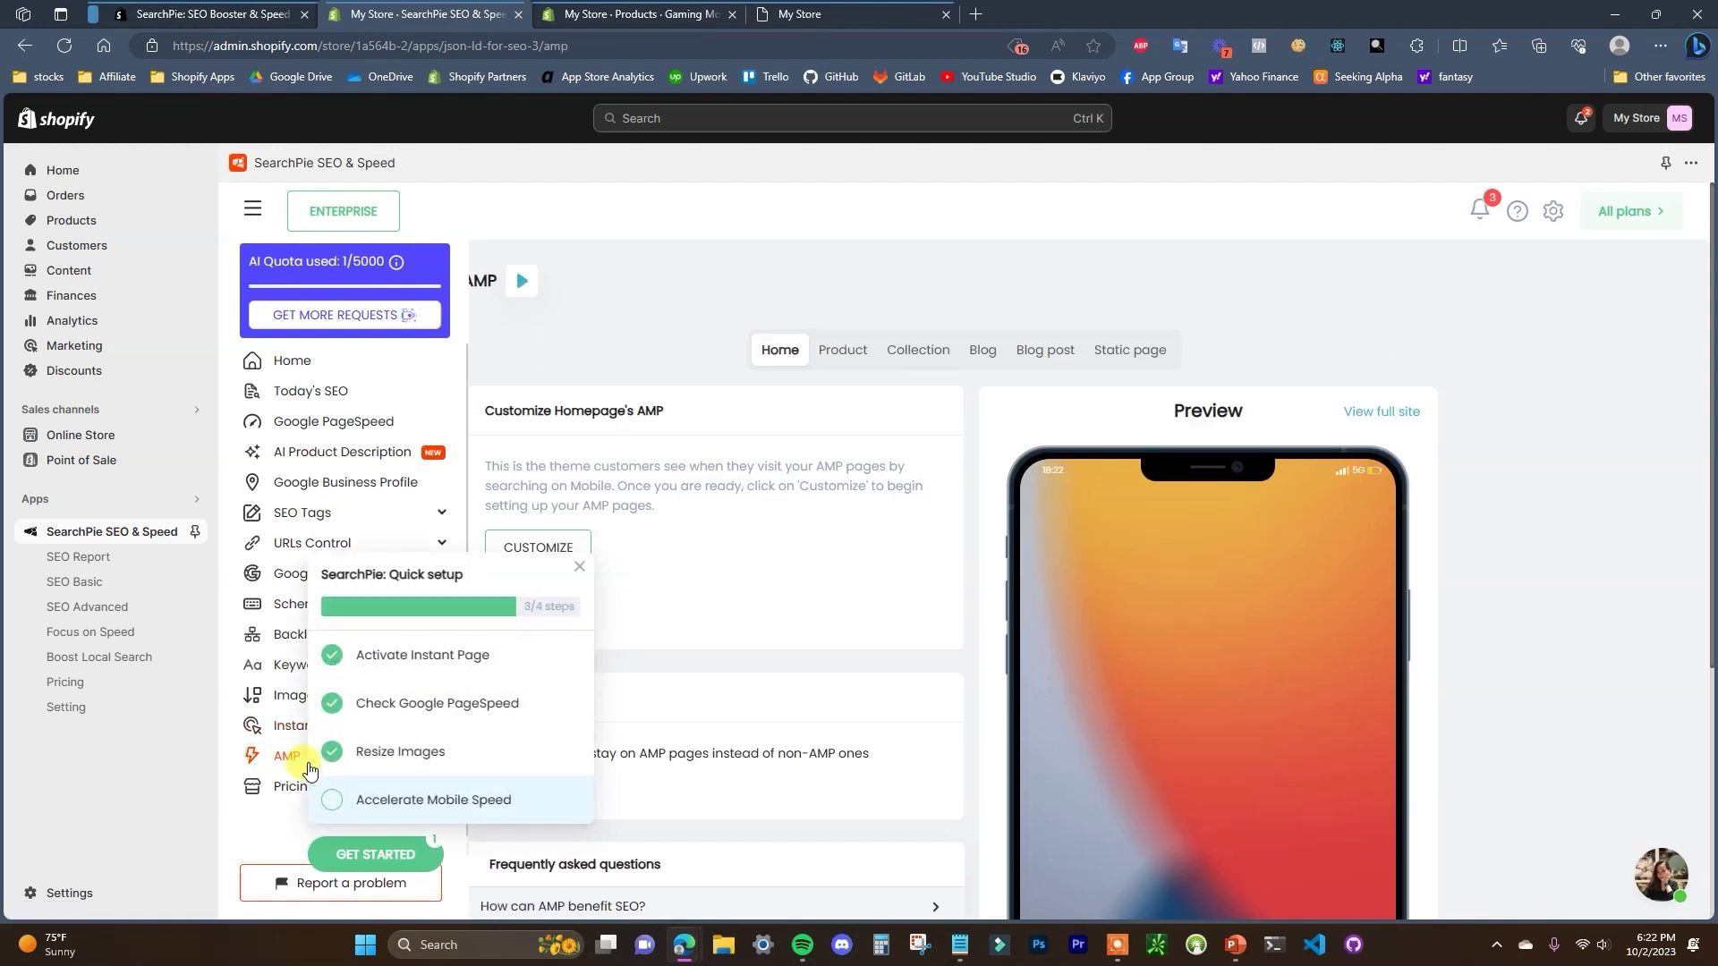
{"action": "left_click", "coordinate": [582, 575]}
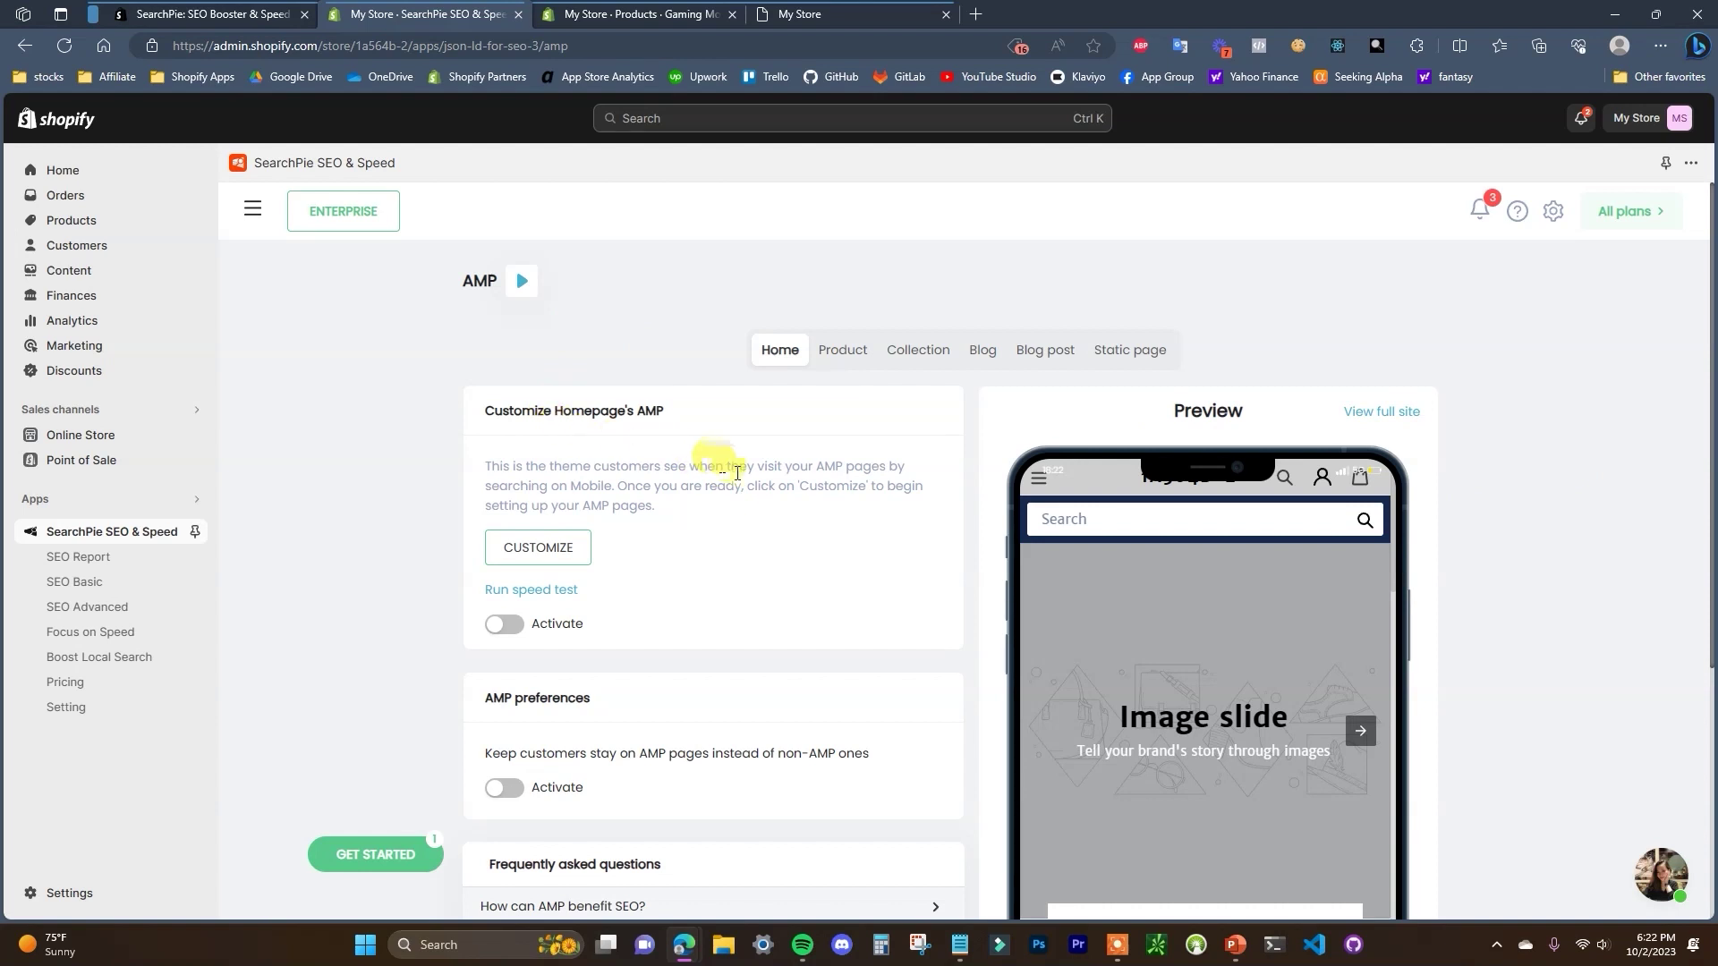
{"action": "scroll", "coordinate": [740, 468], "scroll_direction": "down", "scroll_amount": 2}
{"action": "scroll", "coordinate": [754, 480], "scroll_direction": "up", "scroll_amount": 1}
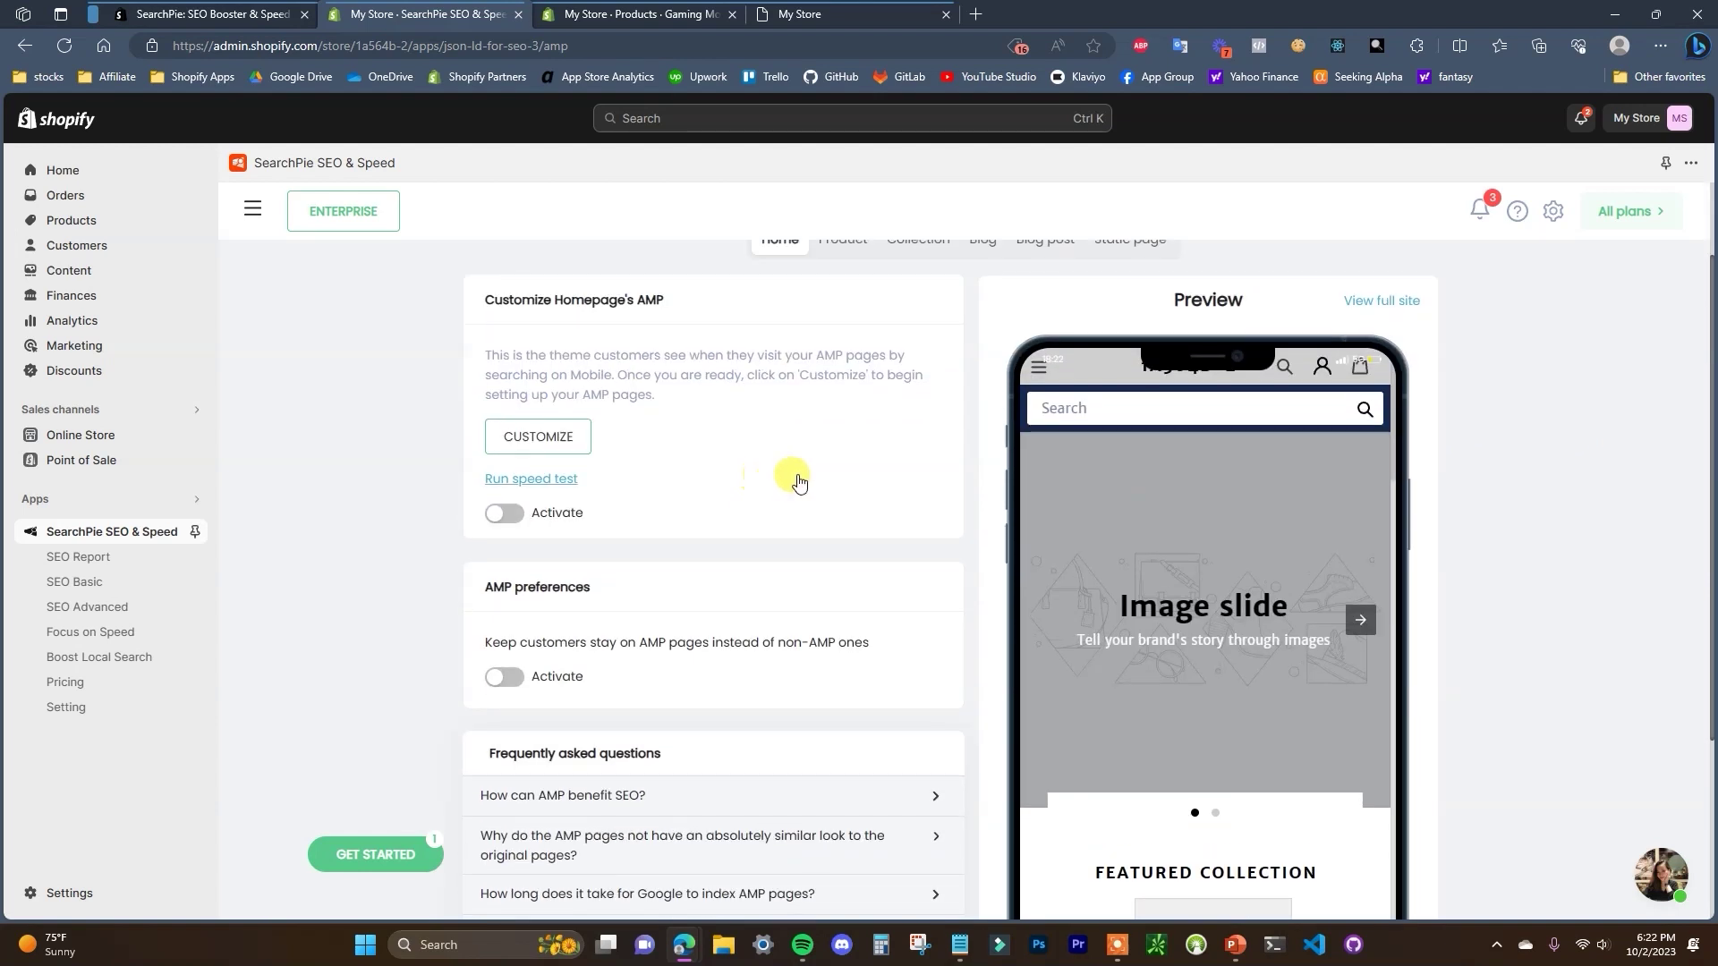
{"action": "scroll", "coordinate": [777, 478], "scroll_direction": "up", "scroll_amount": 1}
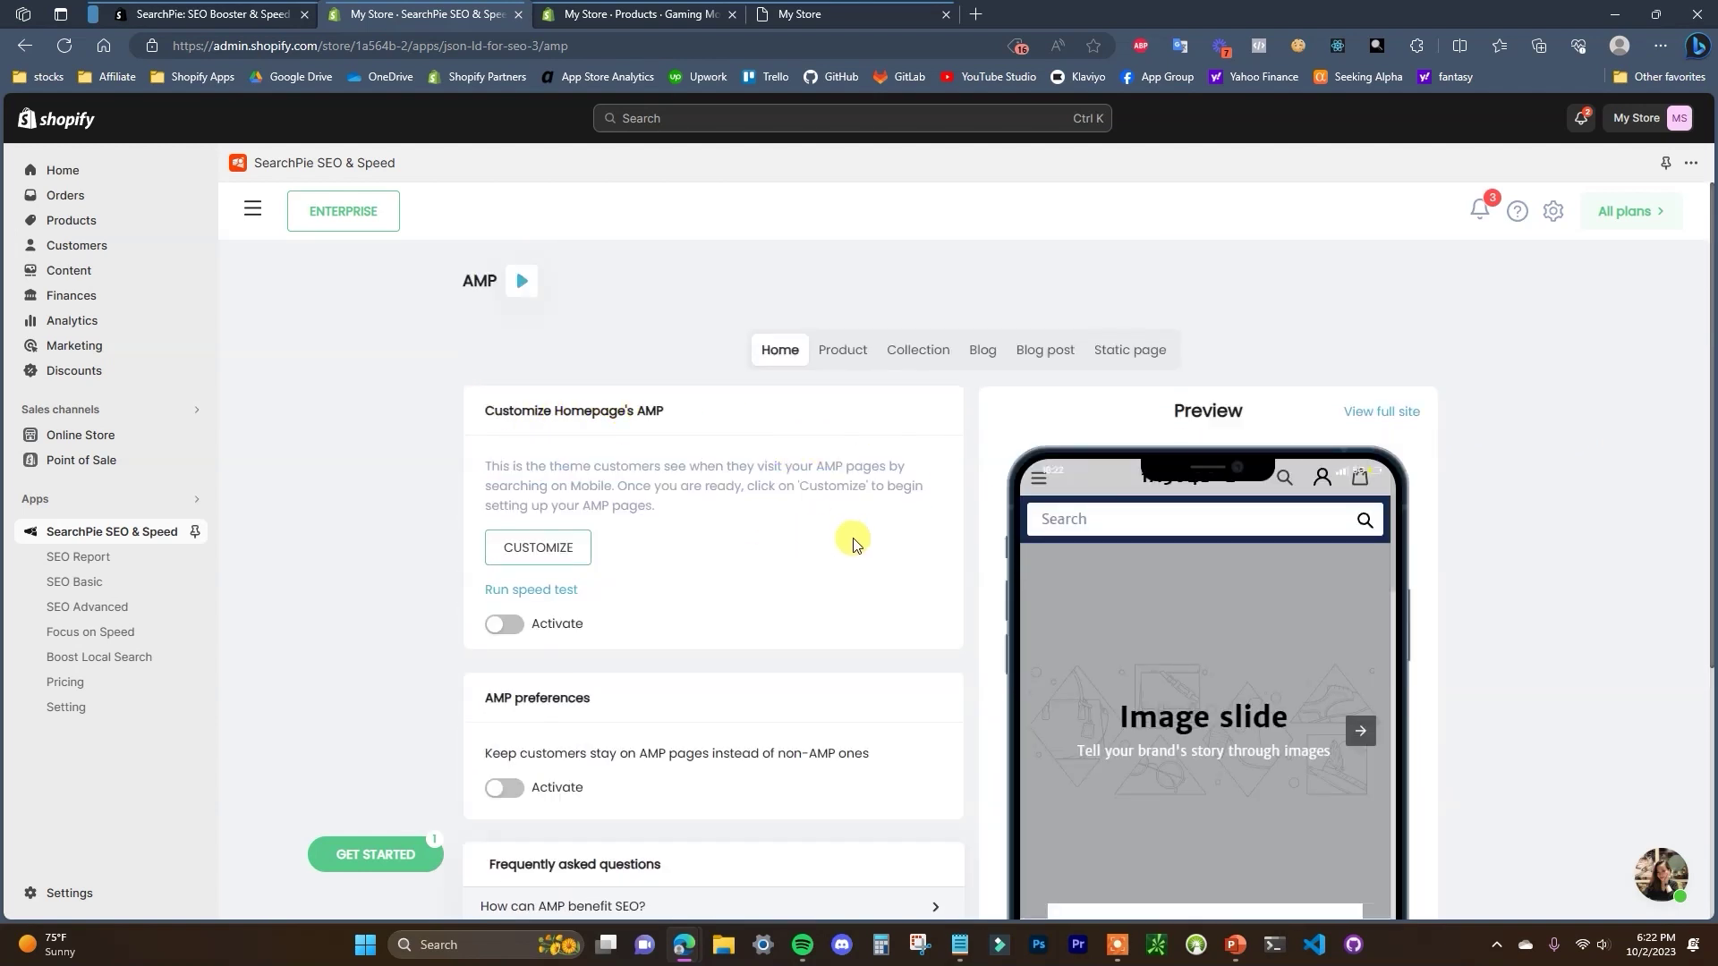
{"action": "scroll", "coordinate": [1119, 572], "scroll_direction": "down", "scroll_amount": 1}
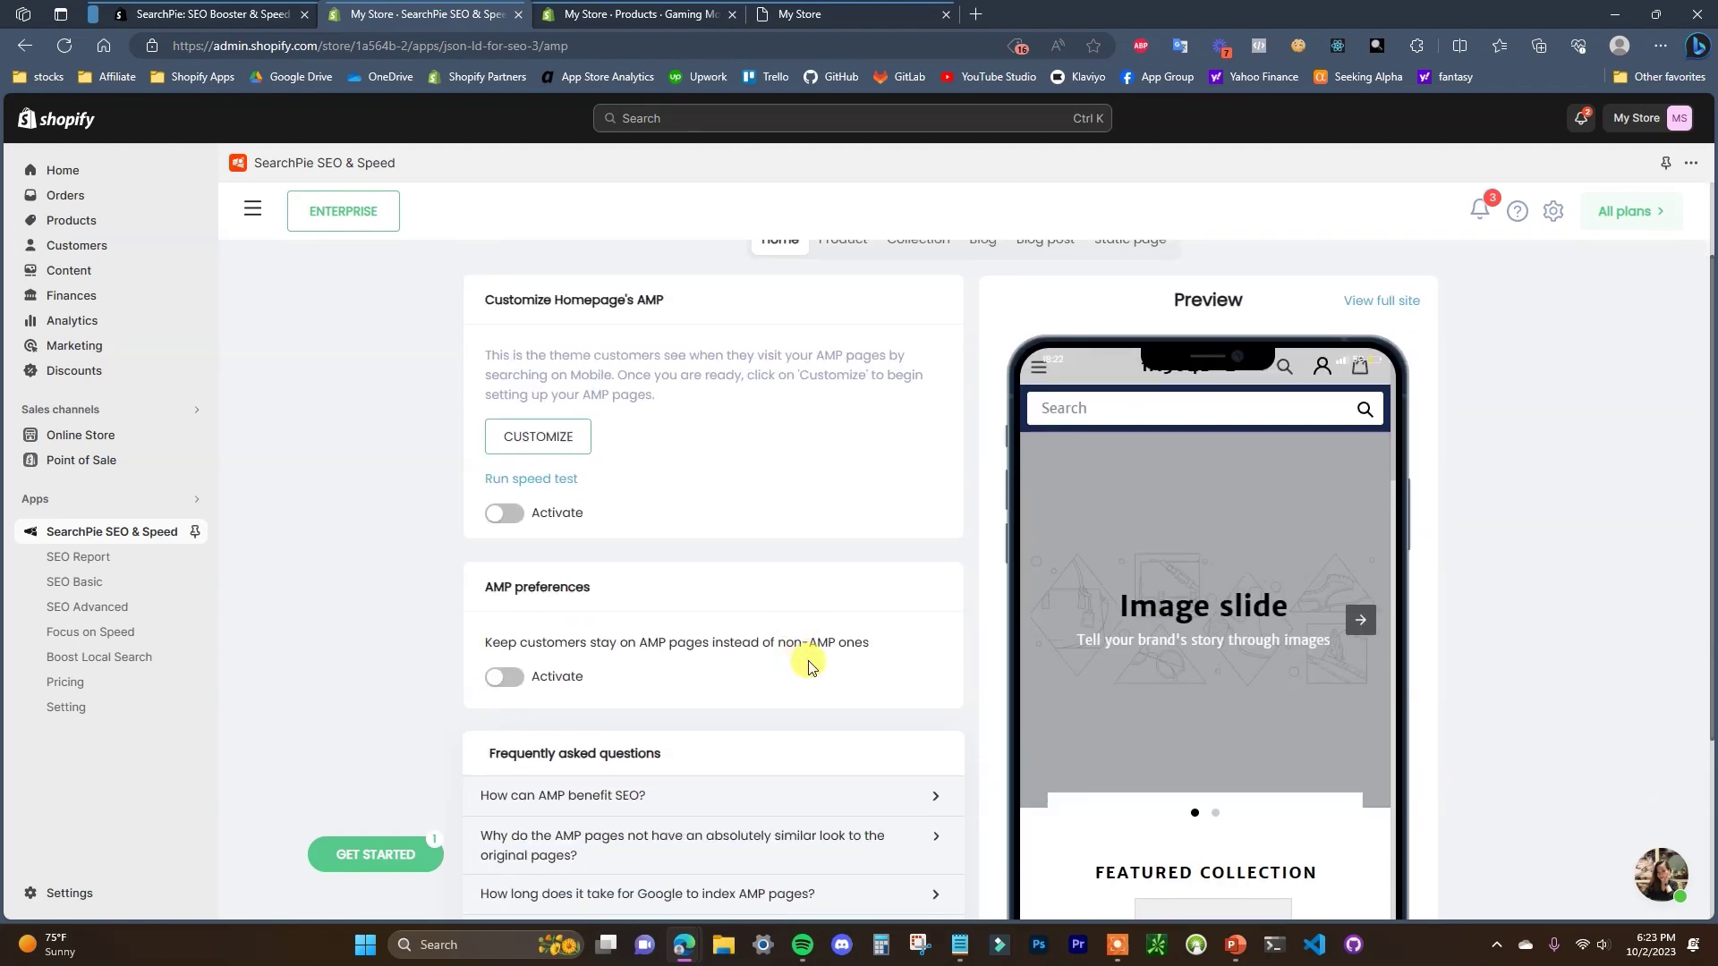
Open the homepage AMP customization and look through the mobile preview of the page.
{"action": "left_click", "coordinate": [542, 435]}
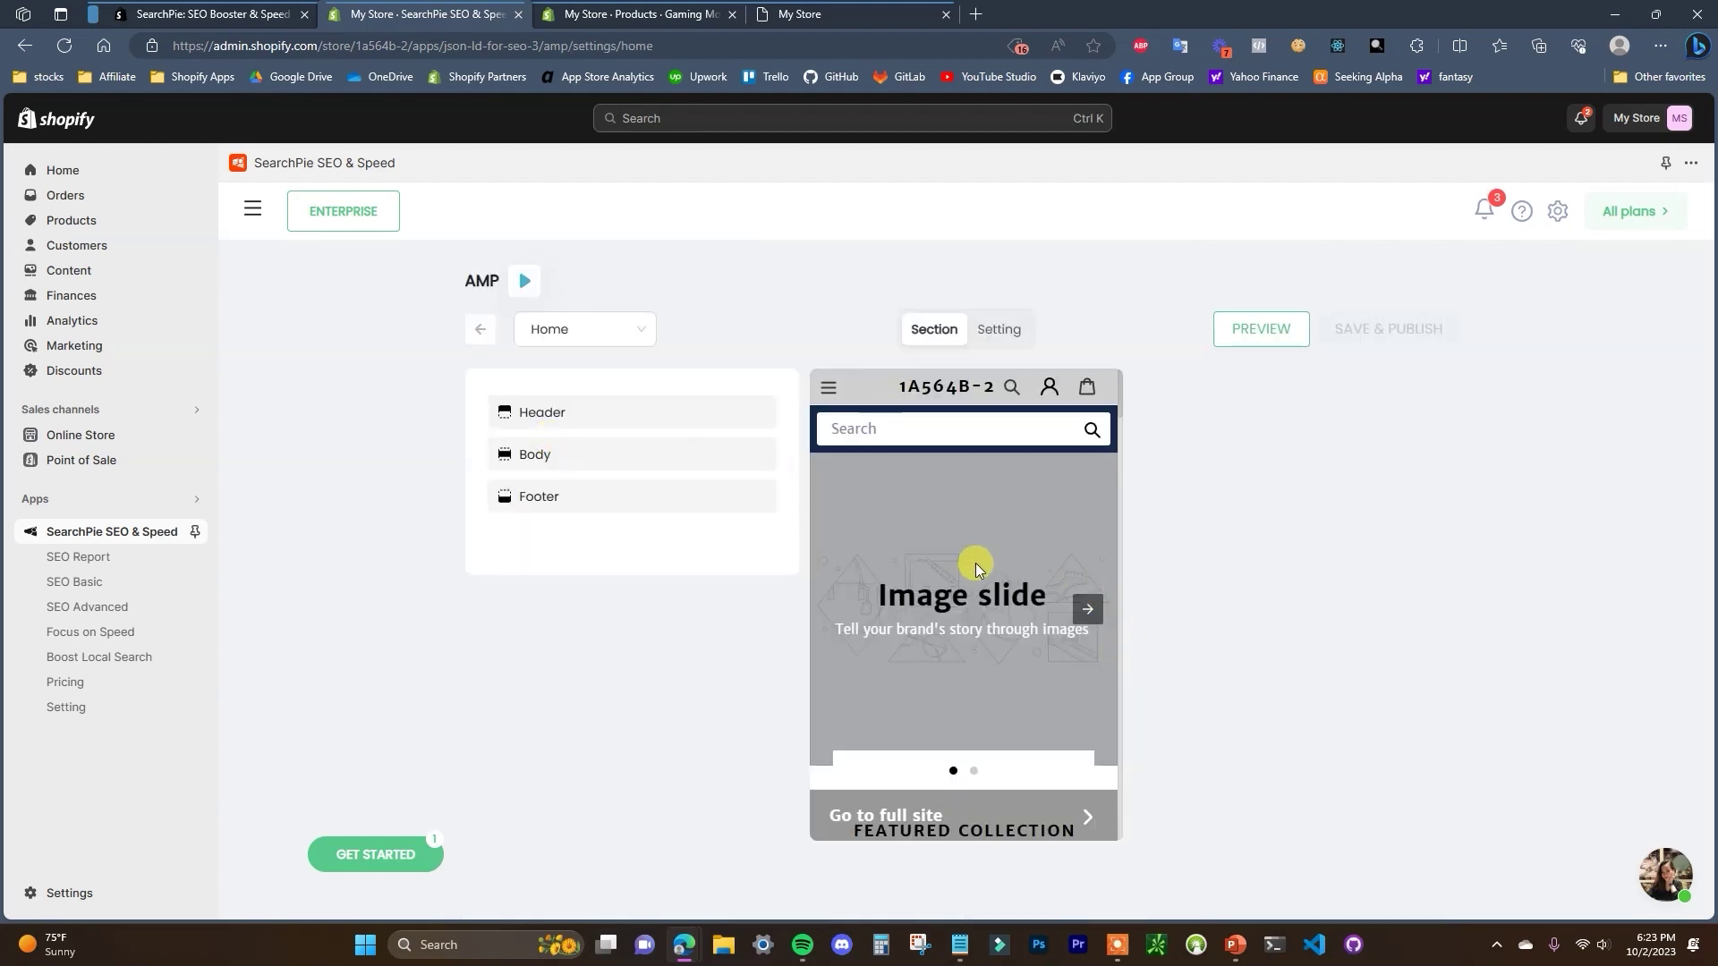
{"action": "scroll", "coordinate": [976, 569], "scroll_direction": "down", "scroll_amount": 3}
{"action": "scroll", "coordinate": [1027, 581], "scroll_direction": "up", "scroll_amount": 2}
{"action": "scroll", "coordinate": [1027, 582], "scroll_direction": "up", "scroll_amount": 2}
{"action": "scroll", "coordinate": [967, 636], "scroll_direction": "down", "scroll_amount": 2}
{"action": "scroll", "coordinate": [1009, 644], "scroll_direction": "up", "scroll_amount": 2}
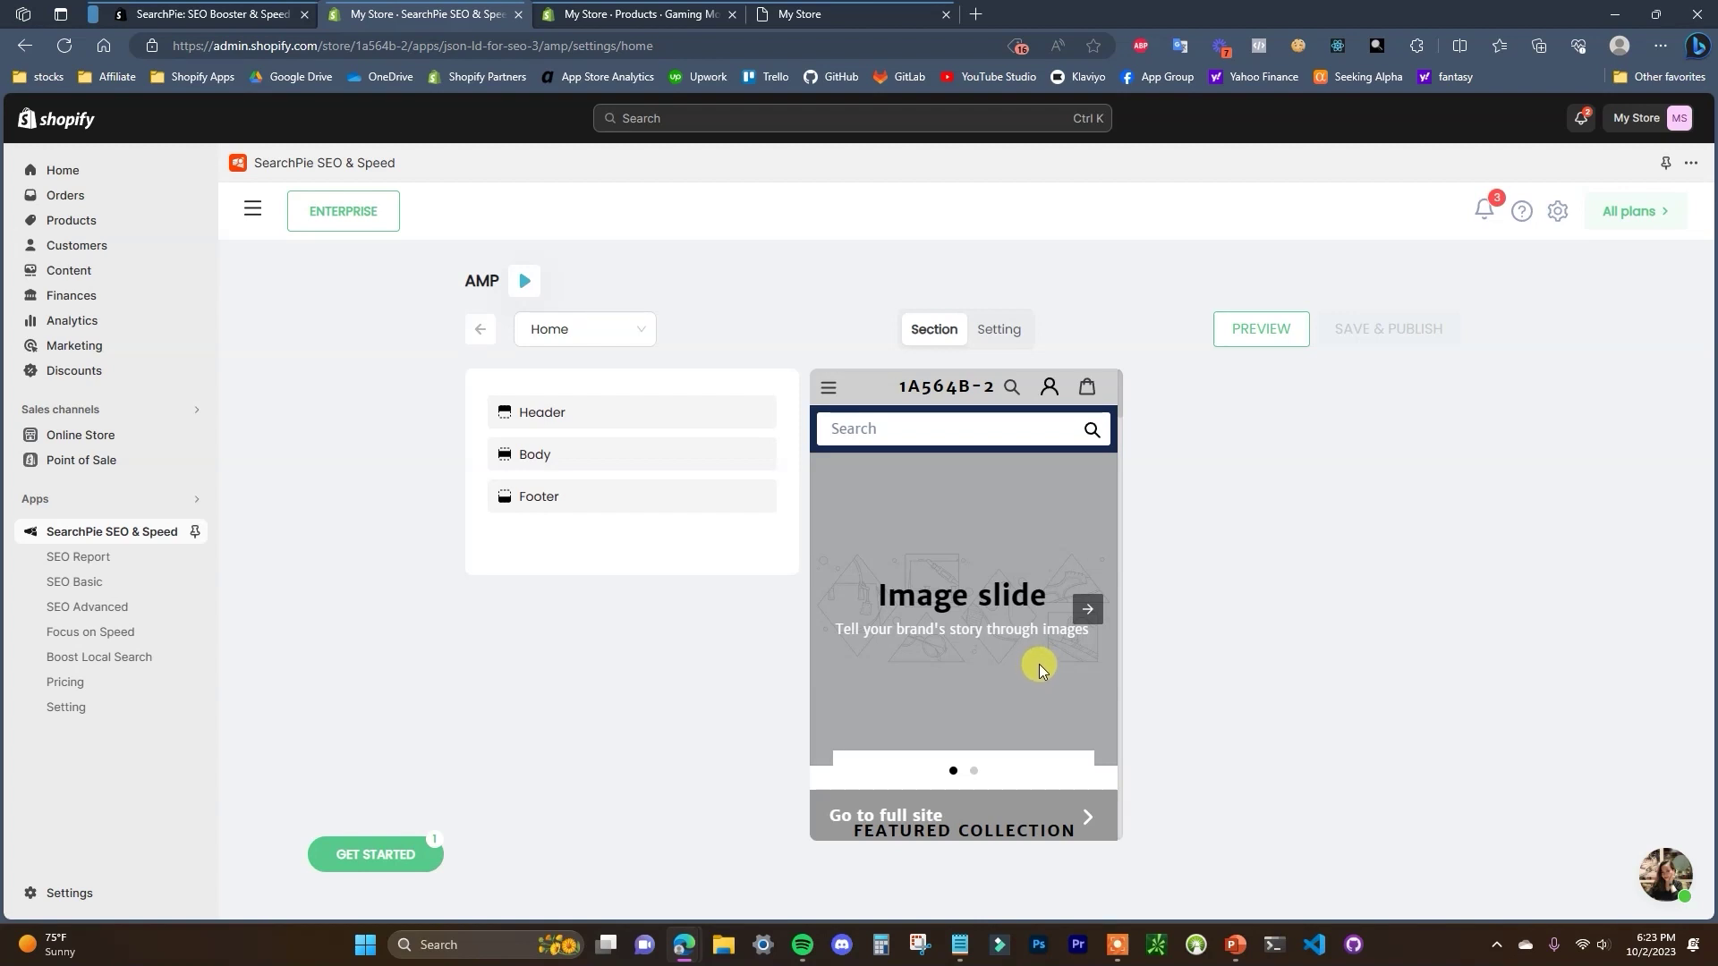
{"action": "scroll", "coordinate": [1039, 664], "scroll_direction": "down", "scroll_amount": 3}
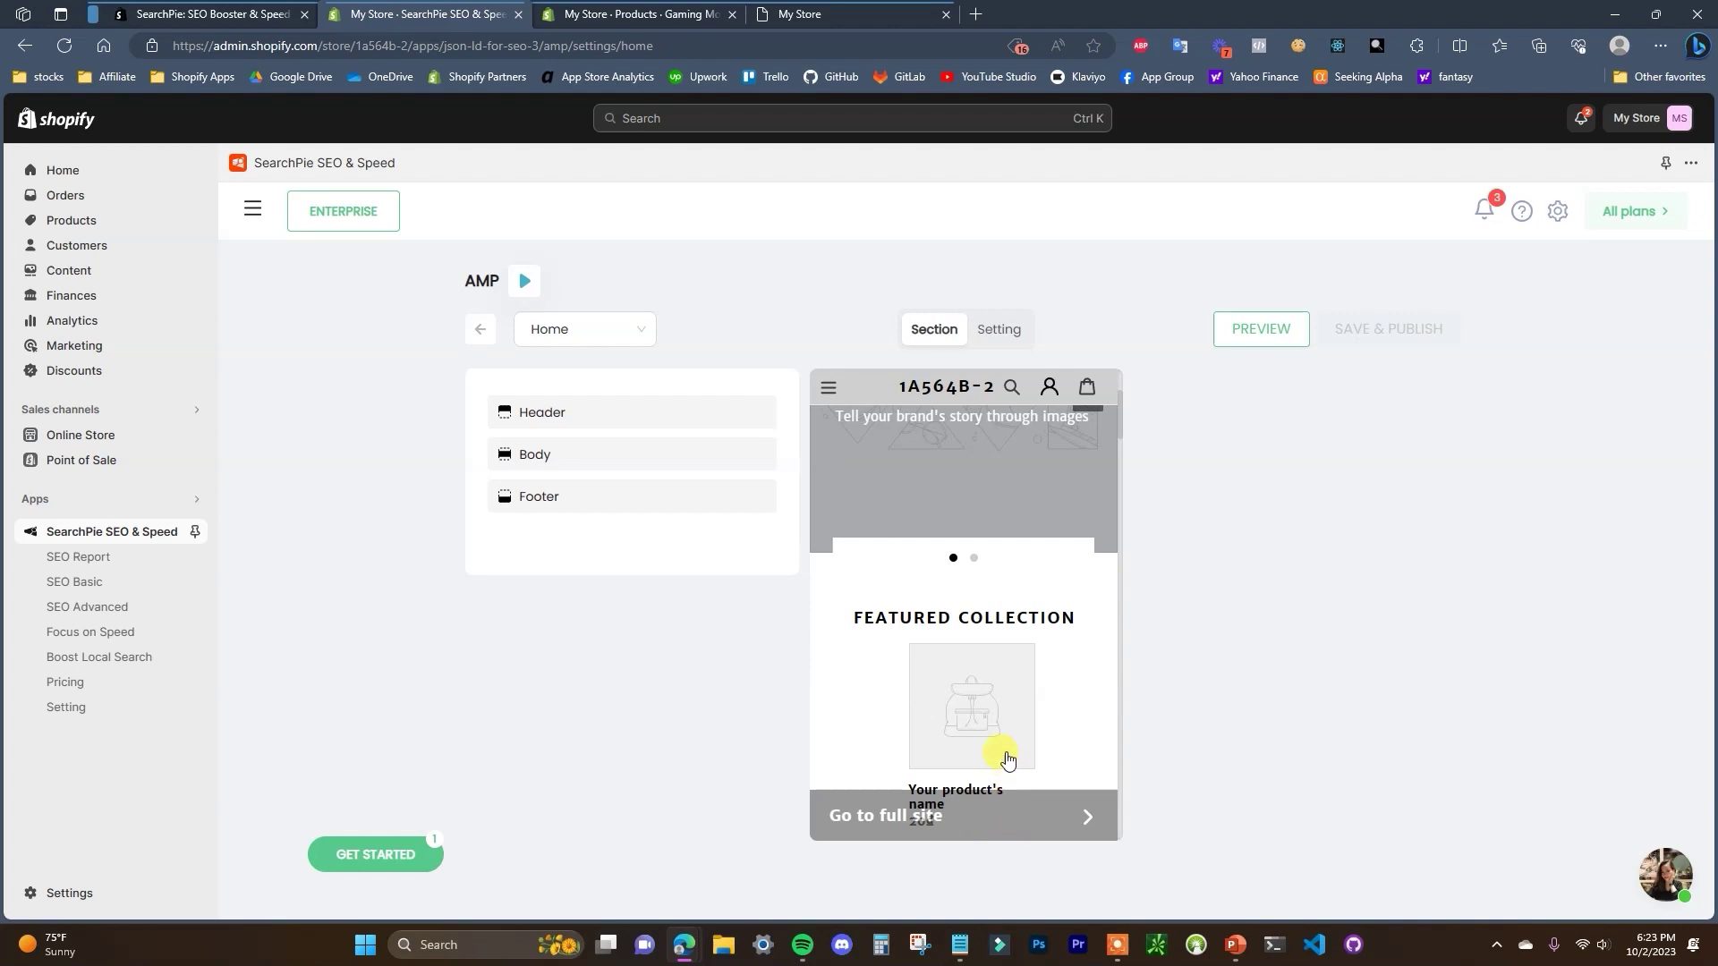
{"action": "scroll", "coordinate": [1005, 753], "scroll_direction": "up", "scroll_amount": 3}
Inspect the Header section's Navigation, Top Banner and Logo settings, and collapse the section.
{"action": "left_click", "coordinate": [606, 419]}
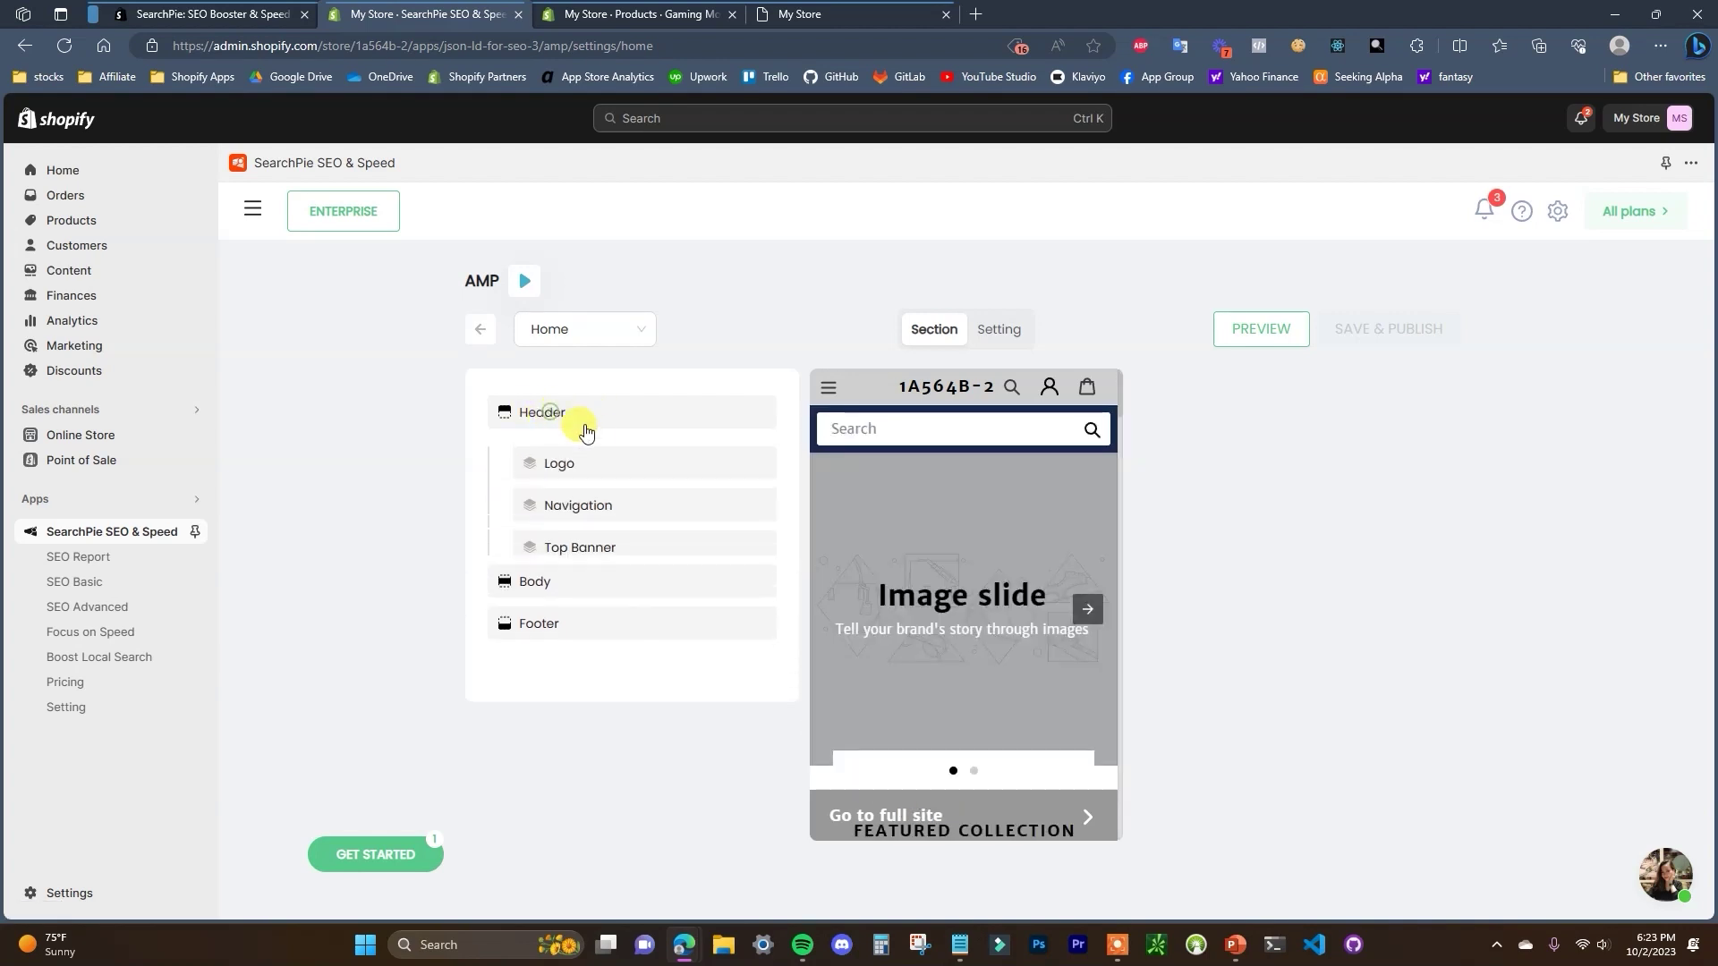
{"action": "left_click", "coordinate": [623, 511]}
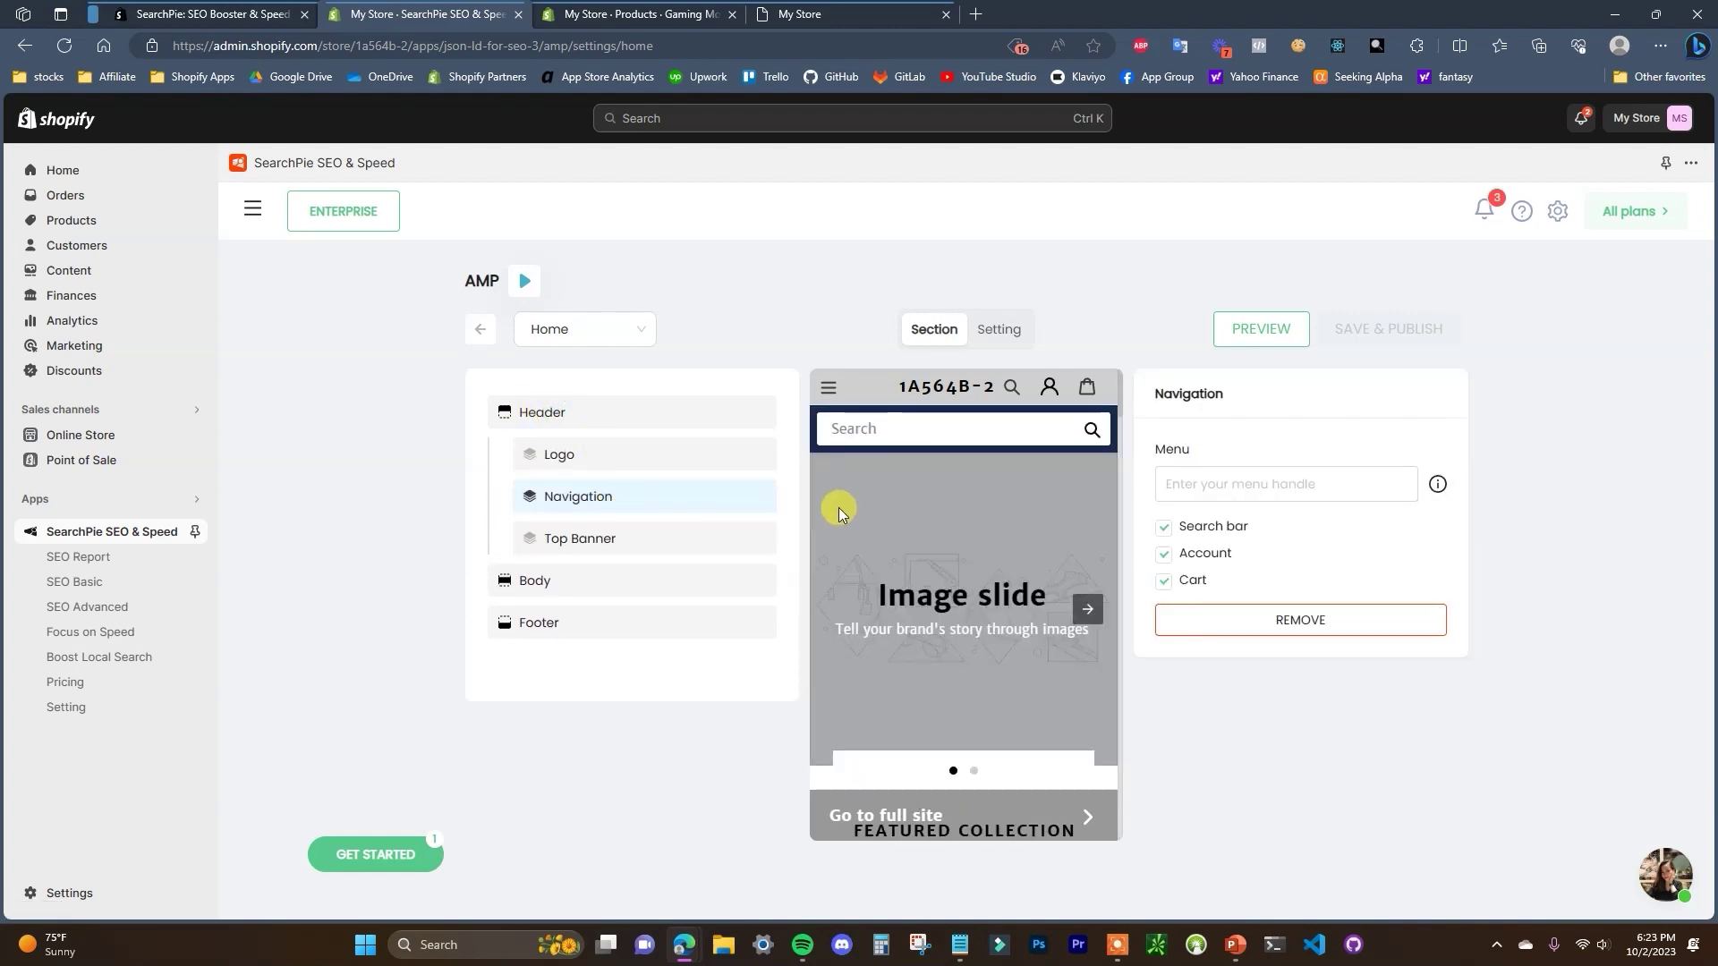
{"action": "left_click", "coordinate": [623, 540]}
{"action": "left_click", "coordinate": [645, 472]}
{"action": "left_click", "coordinate": [621, 428]}
Look through the blocks of the Body section, and open the Footer settings.
{"action": "left_click", "coordinate": [587, 461]}
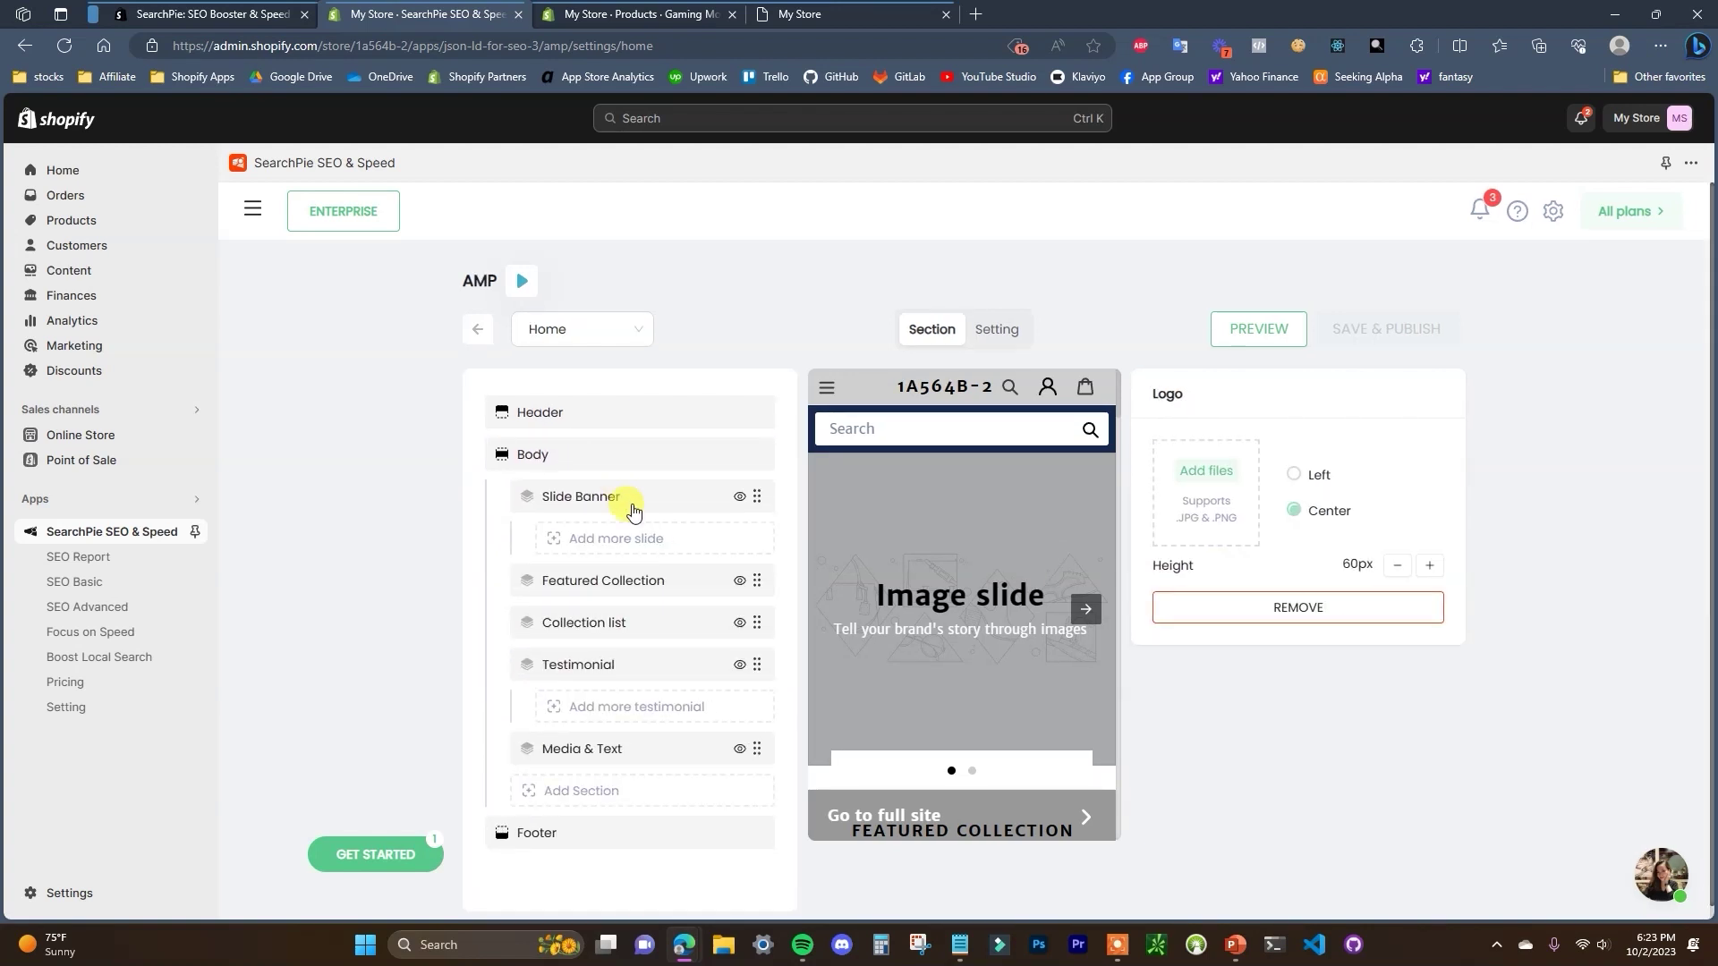
{"action": "scroll", "coordinate": [953, 641], "scroll_direction": "down", "scroll_amount": 3}
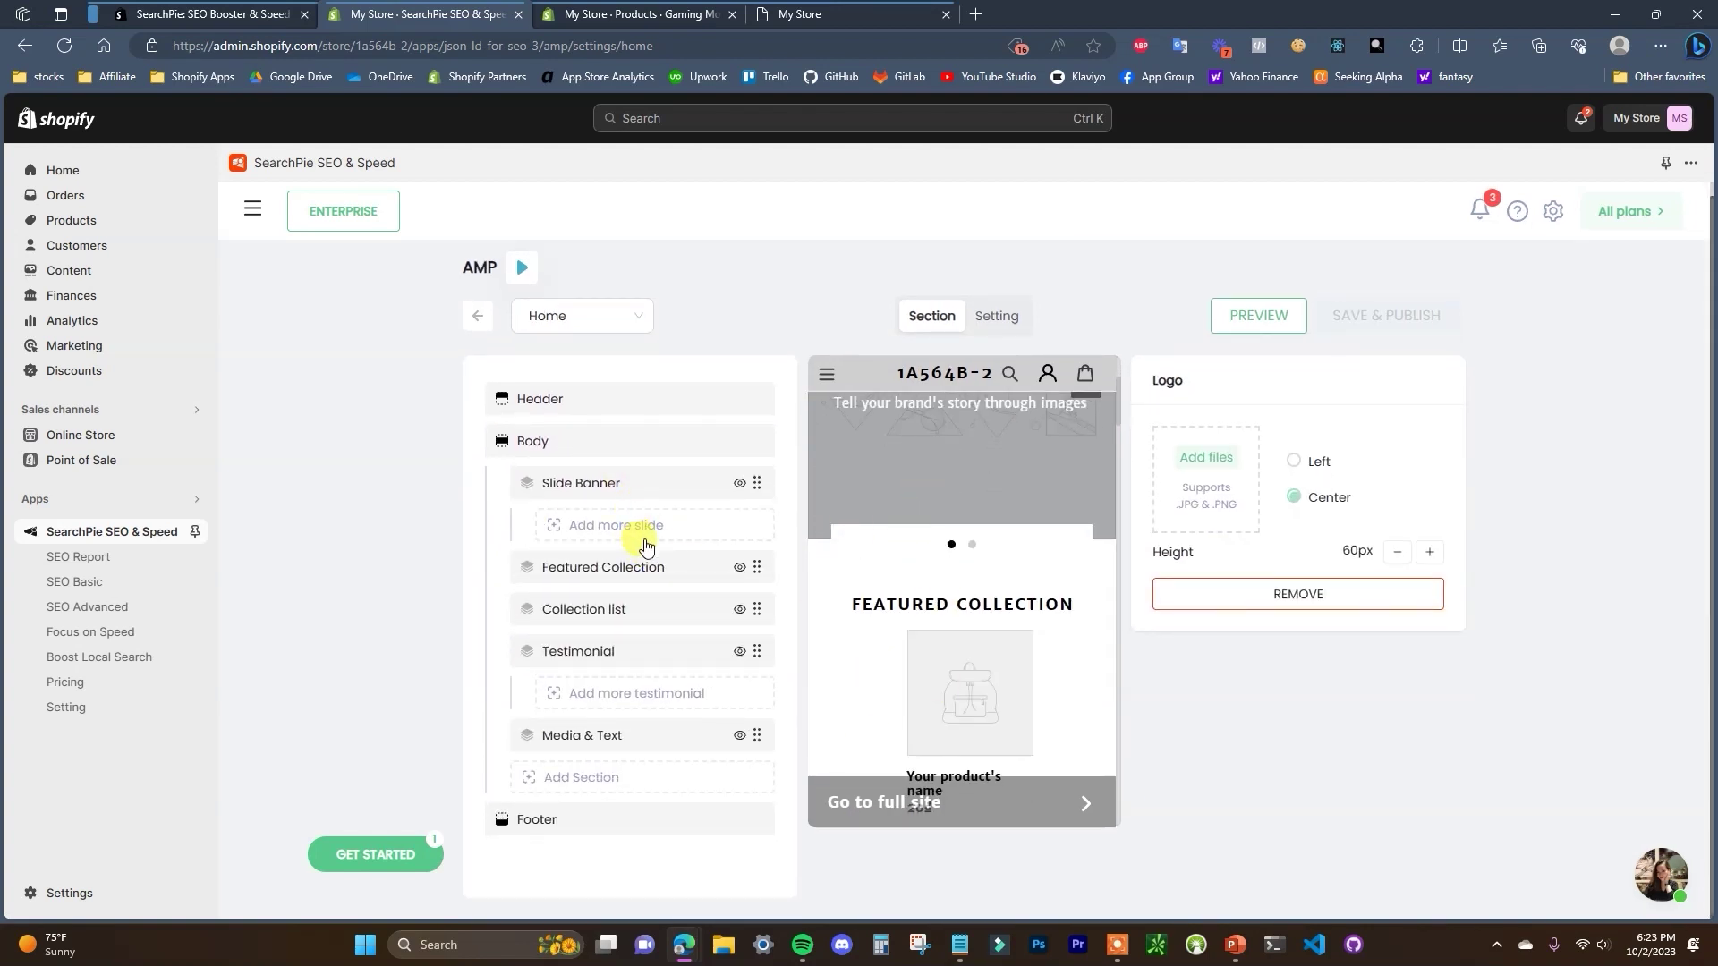
{"action": "left_click", "coordinate": [604, 448]}
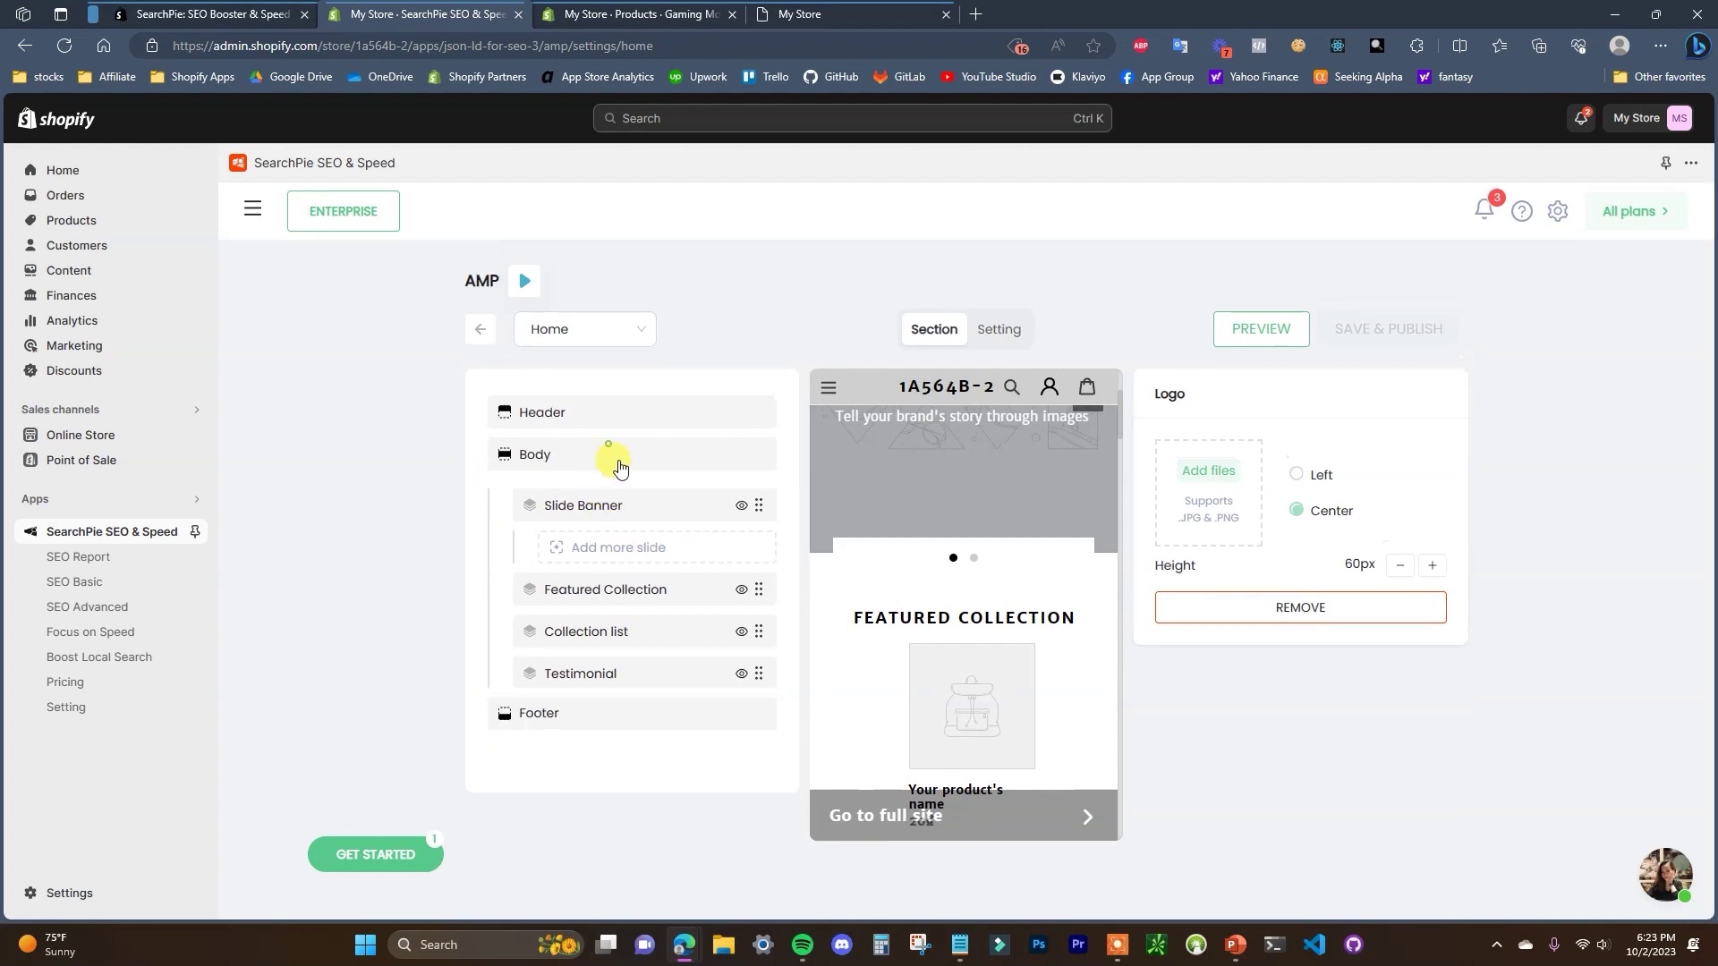
{"action": "left_click", "coordinate": [569, 504]}
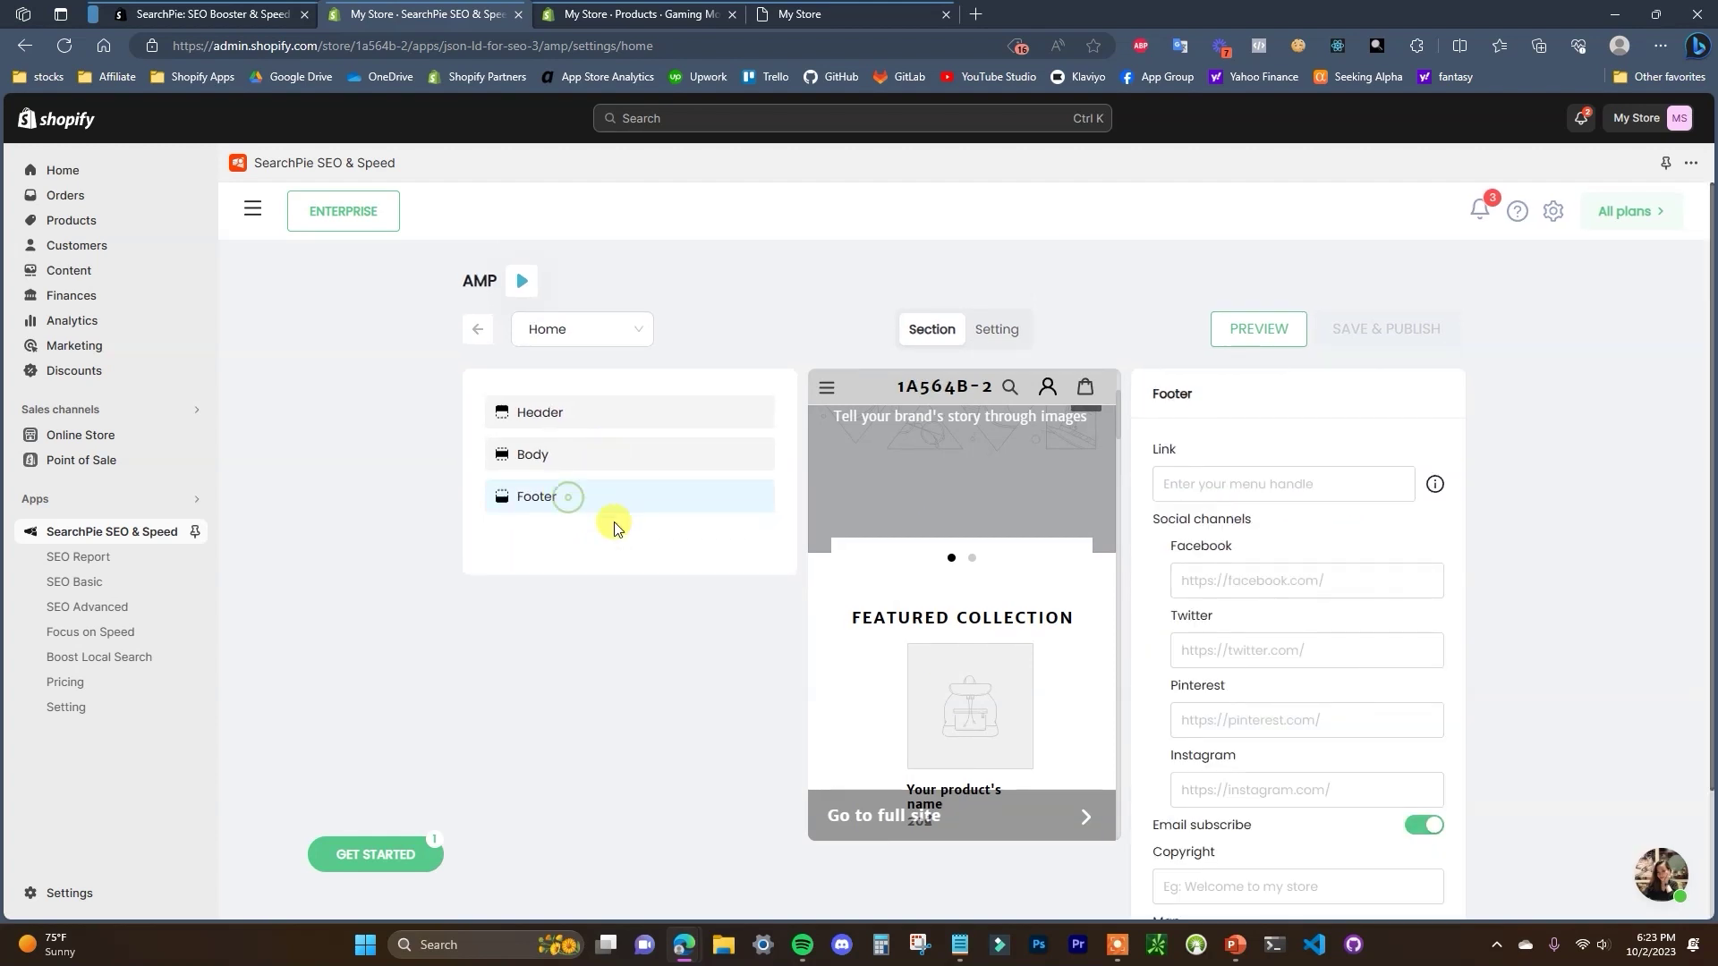
Expand the Body and Header sections again to review their blocks, and collapse them.
{"action": "left_click", "coordinate": [604, 455]}
{"action": "left_click", "coordinate": [623, 458]}
{"action": "left_click", "coordinate": [617, 414]}
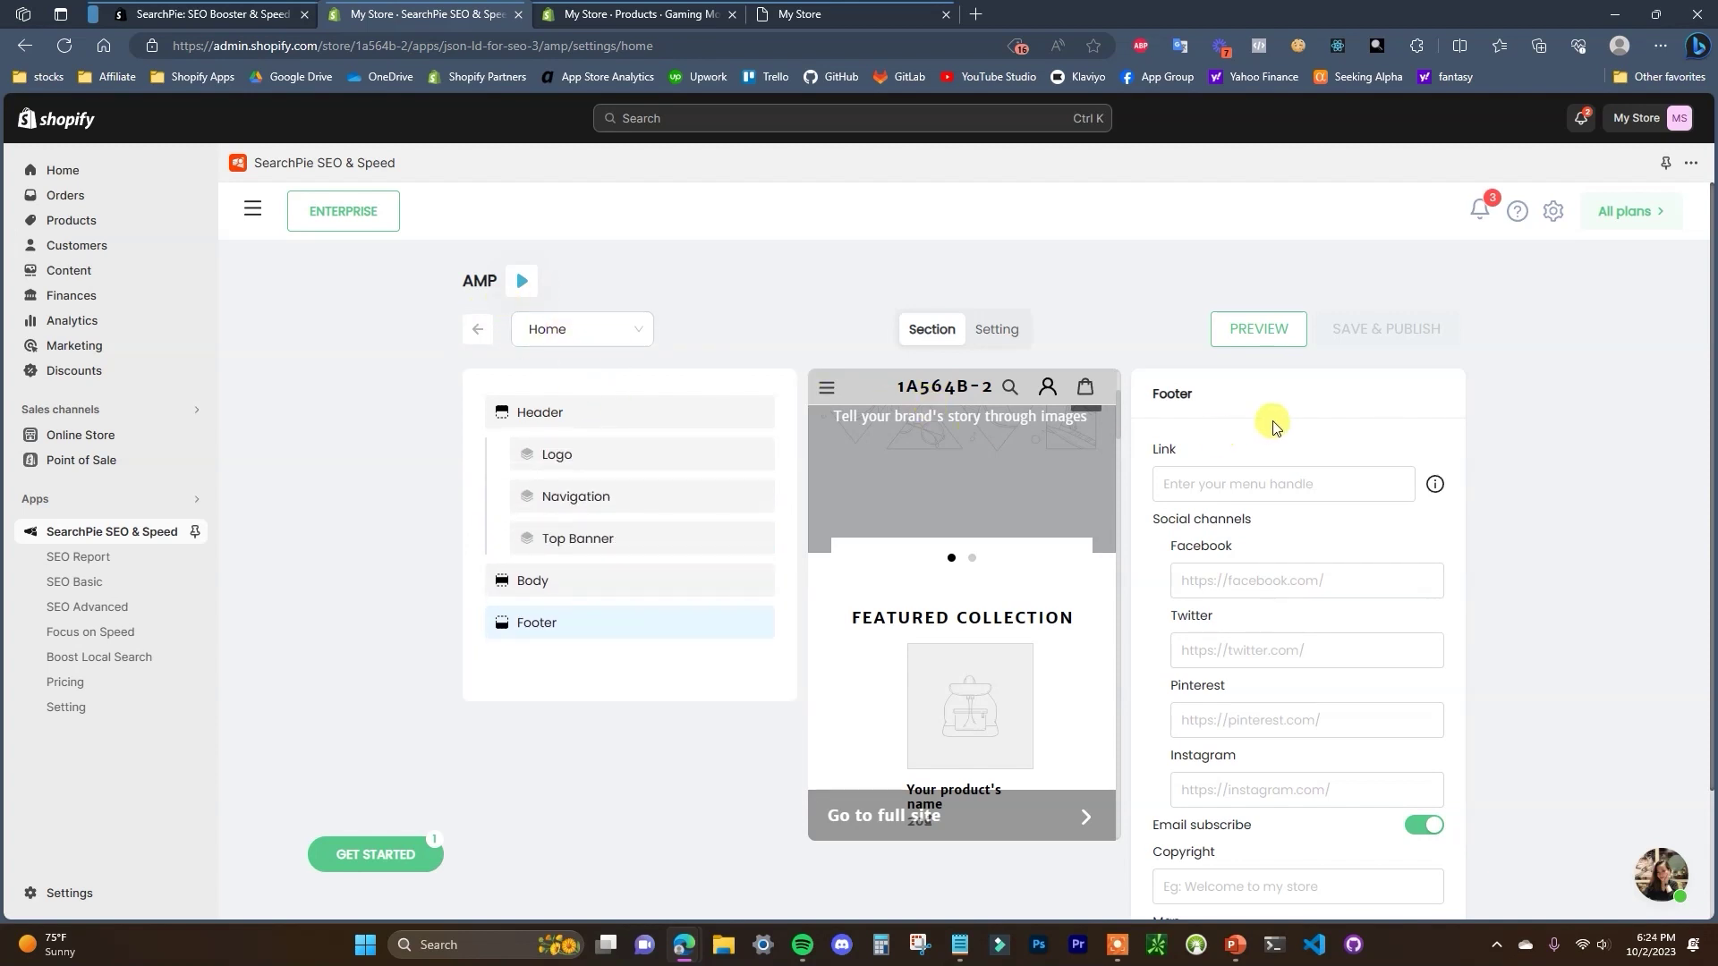
{"action": "left_click", "coordinate": [637, 423]}
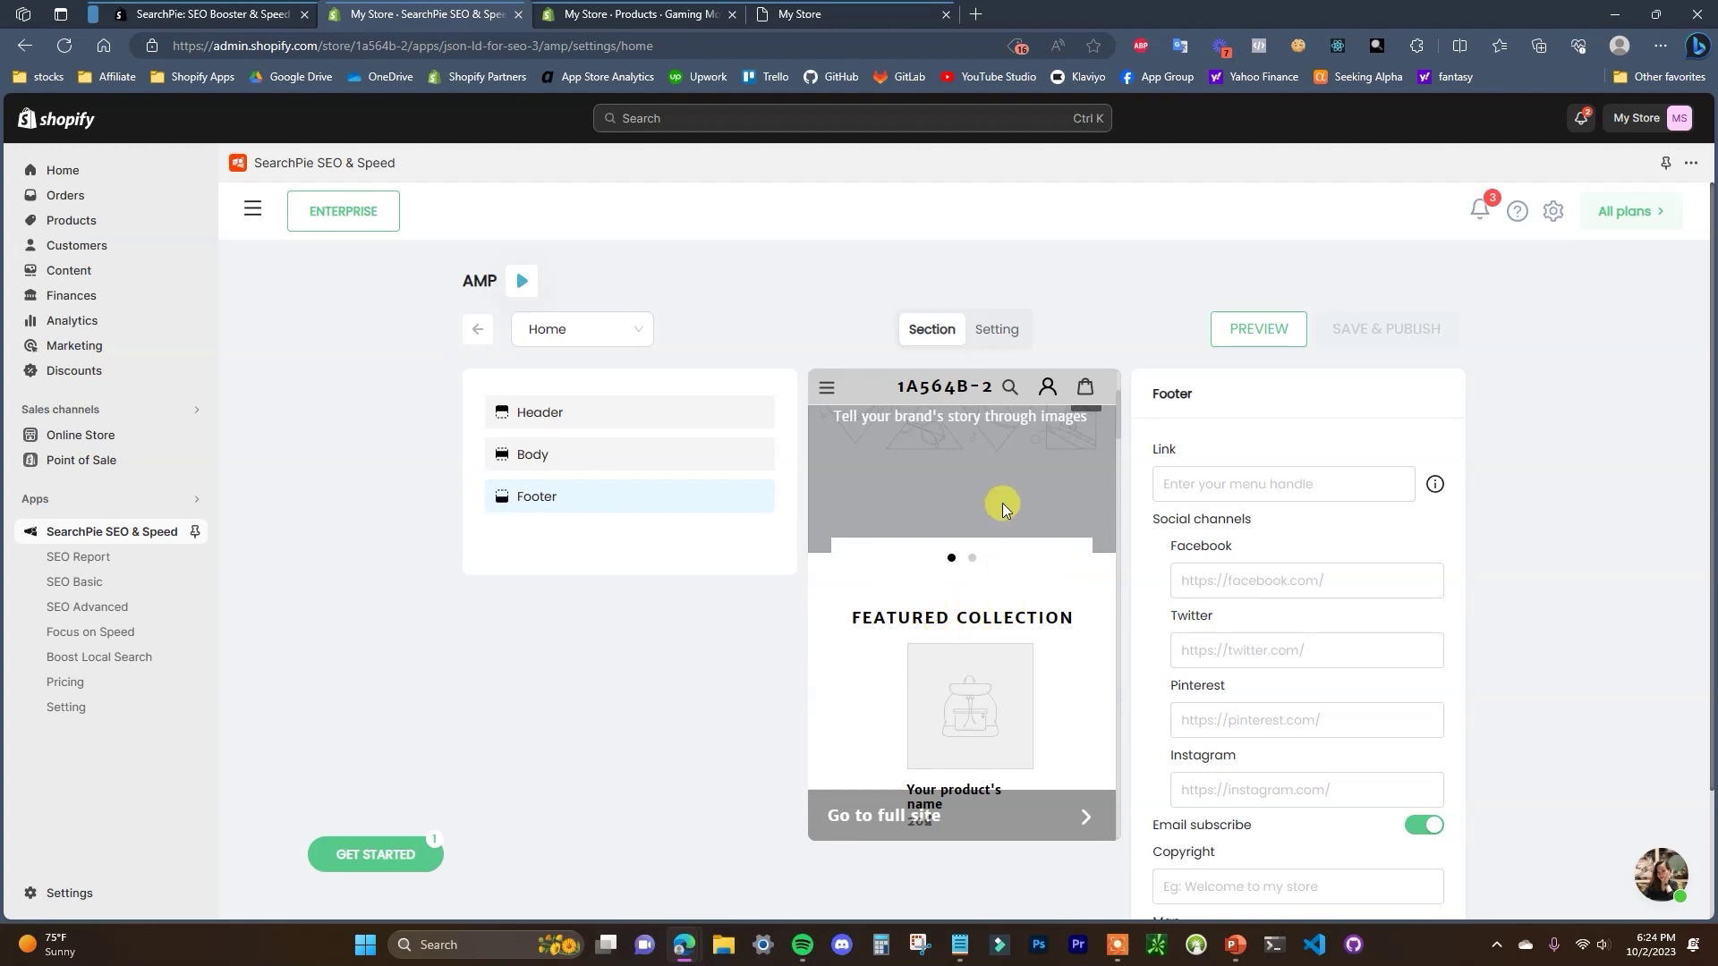
{"action": "left_click", "coordinate": [568, 455]}
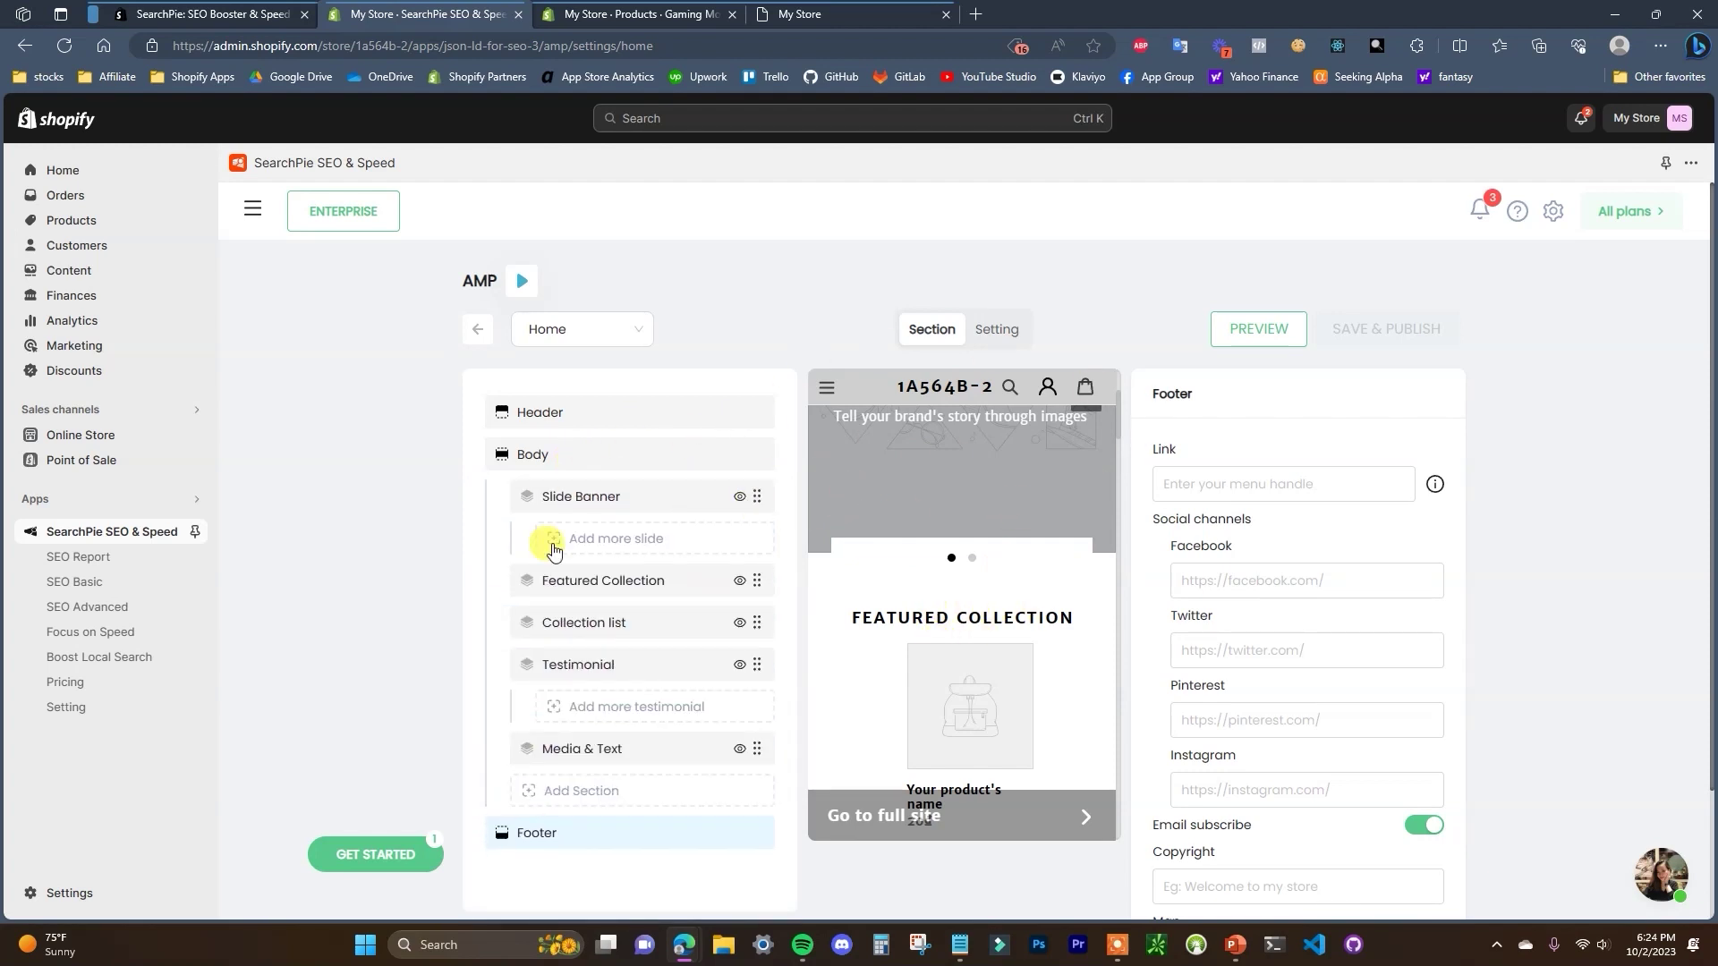
{"action": "left_click", "coordinate": [628, 456]}
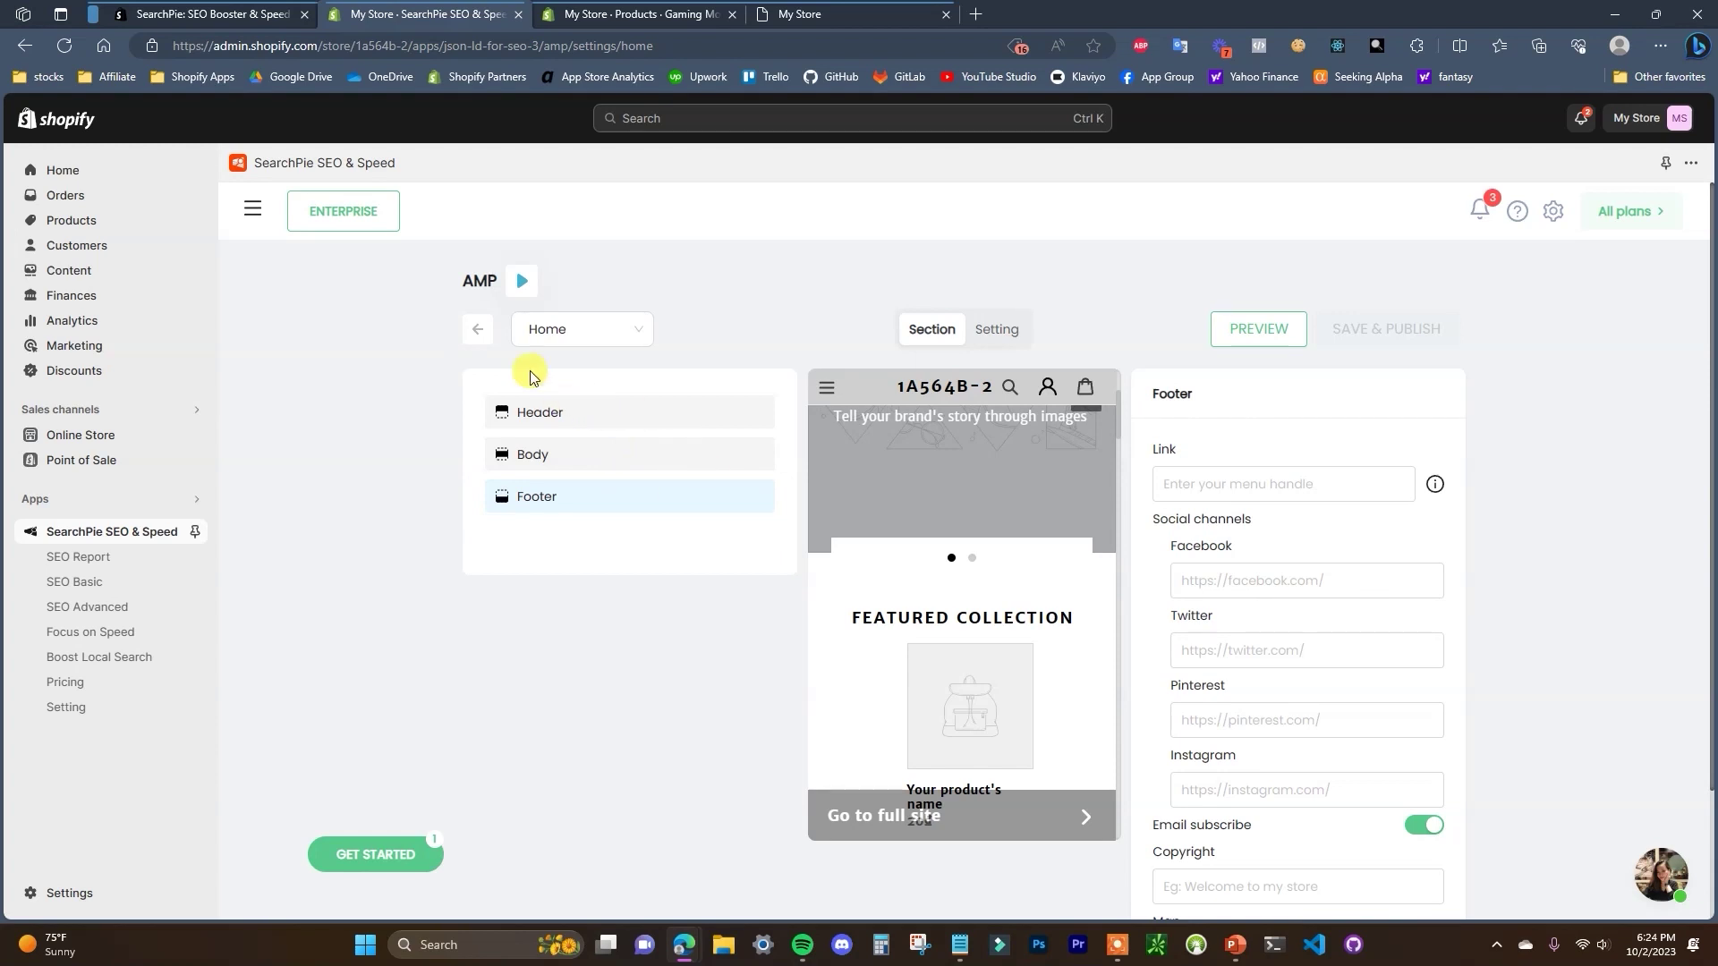
Leave the homepage AMP editor and review the activation options and preview on the AMP page.
{"action": "left_click", "coordinate": [479, 332]}
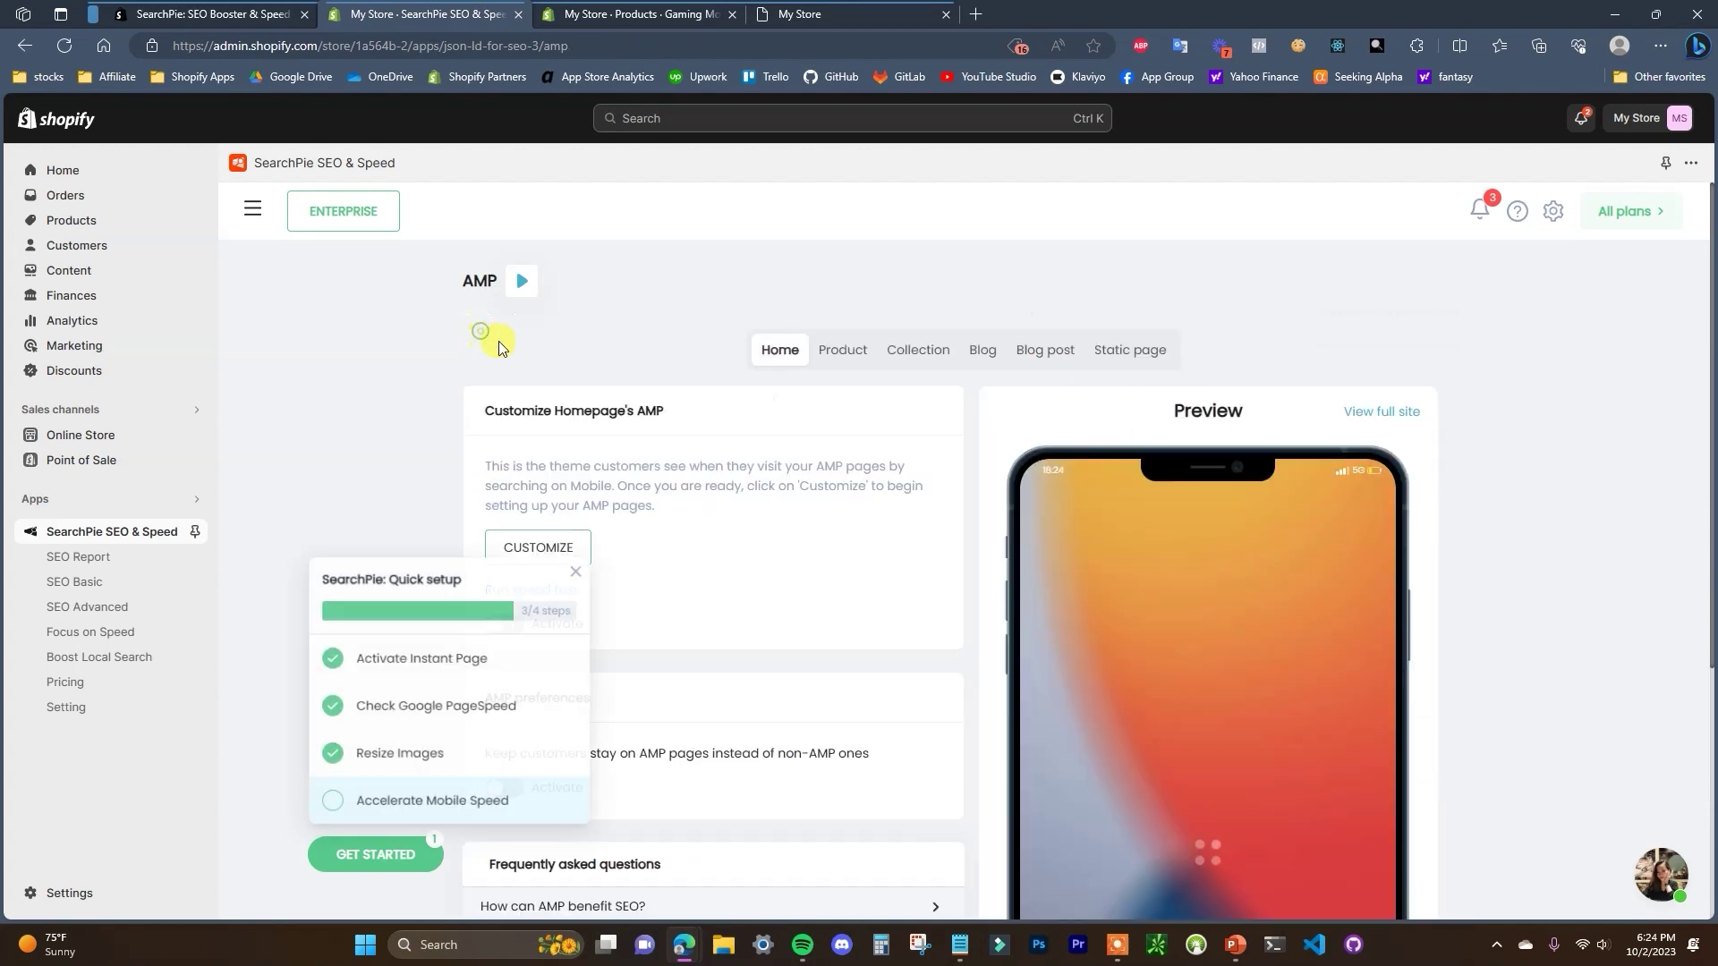
{"action": "scroll", "coordinate": [966, 537], "scroll_direction": "down", "scroll_amount": 3}
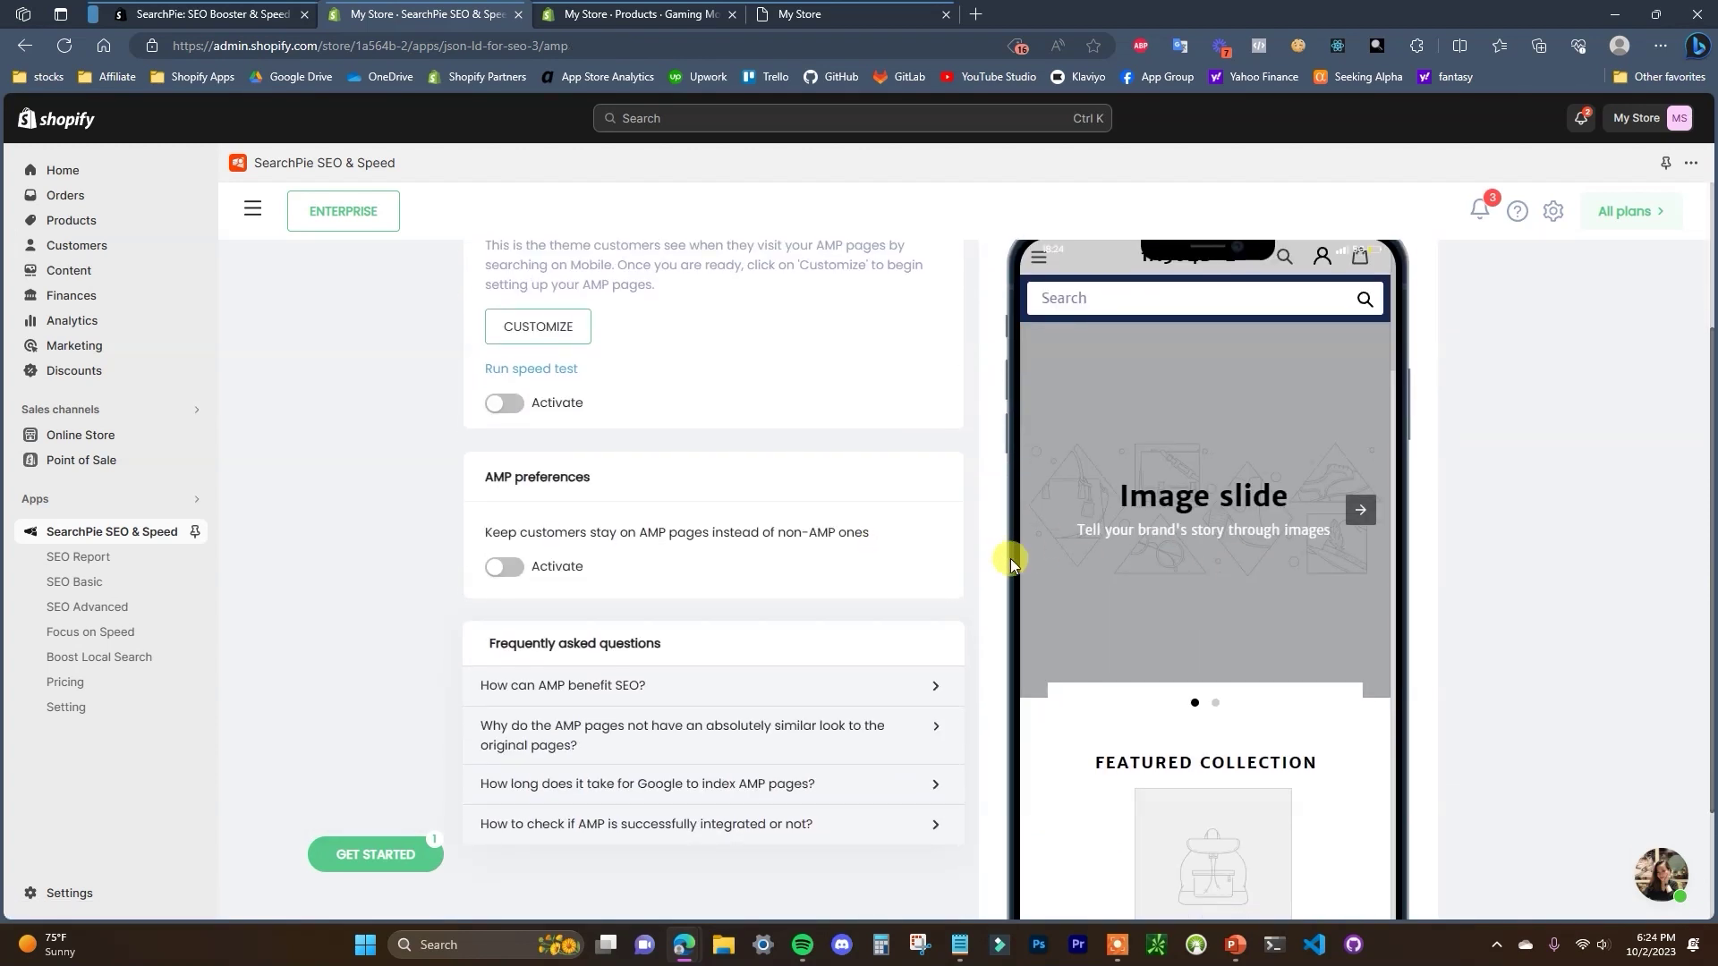
{"action": "scroll", "coordinate": [787, 614], "scroll_direction": "up", "scroll_amount": 3}
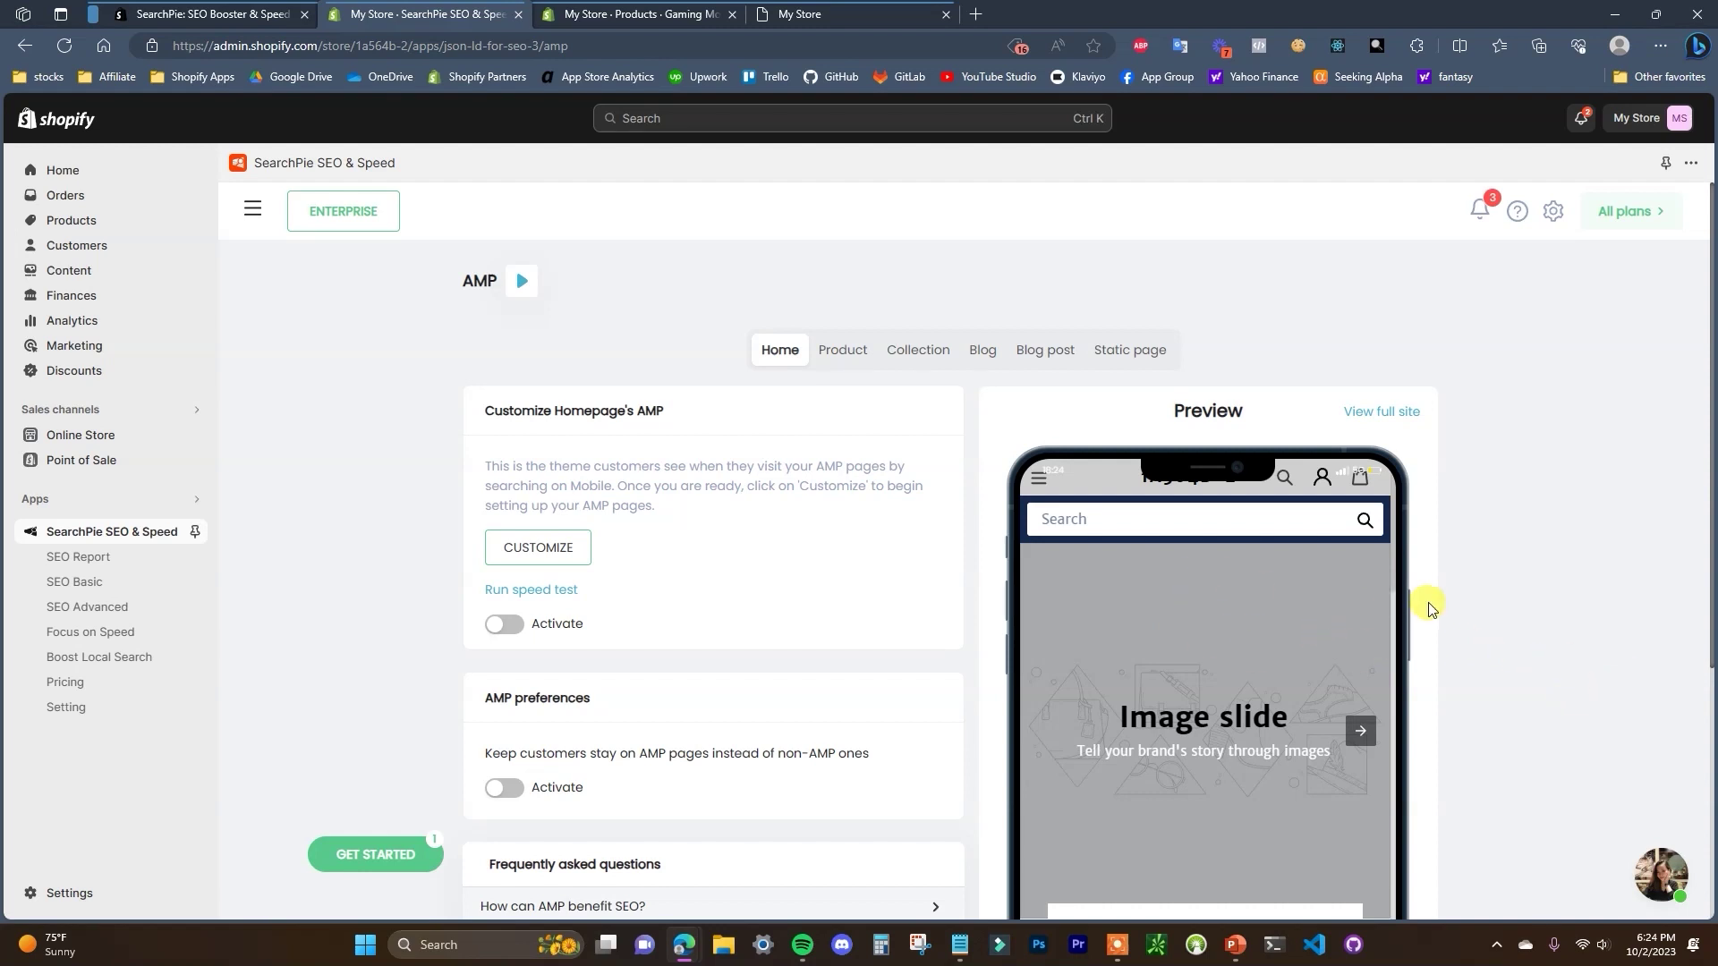
{"action": "scroll", "coordinate": [761, 544], "scroll_direction": "down", "scroll_amount": 2}
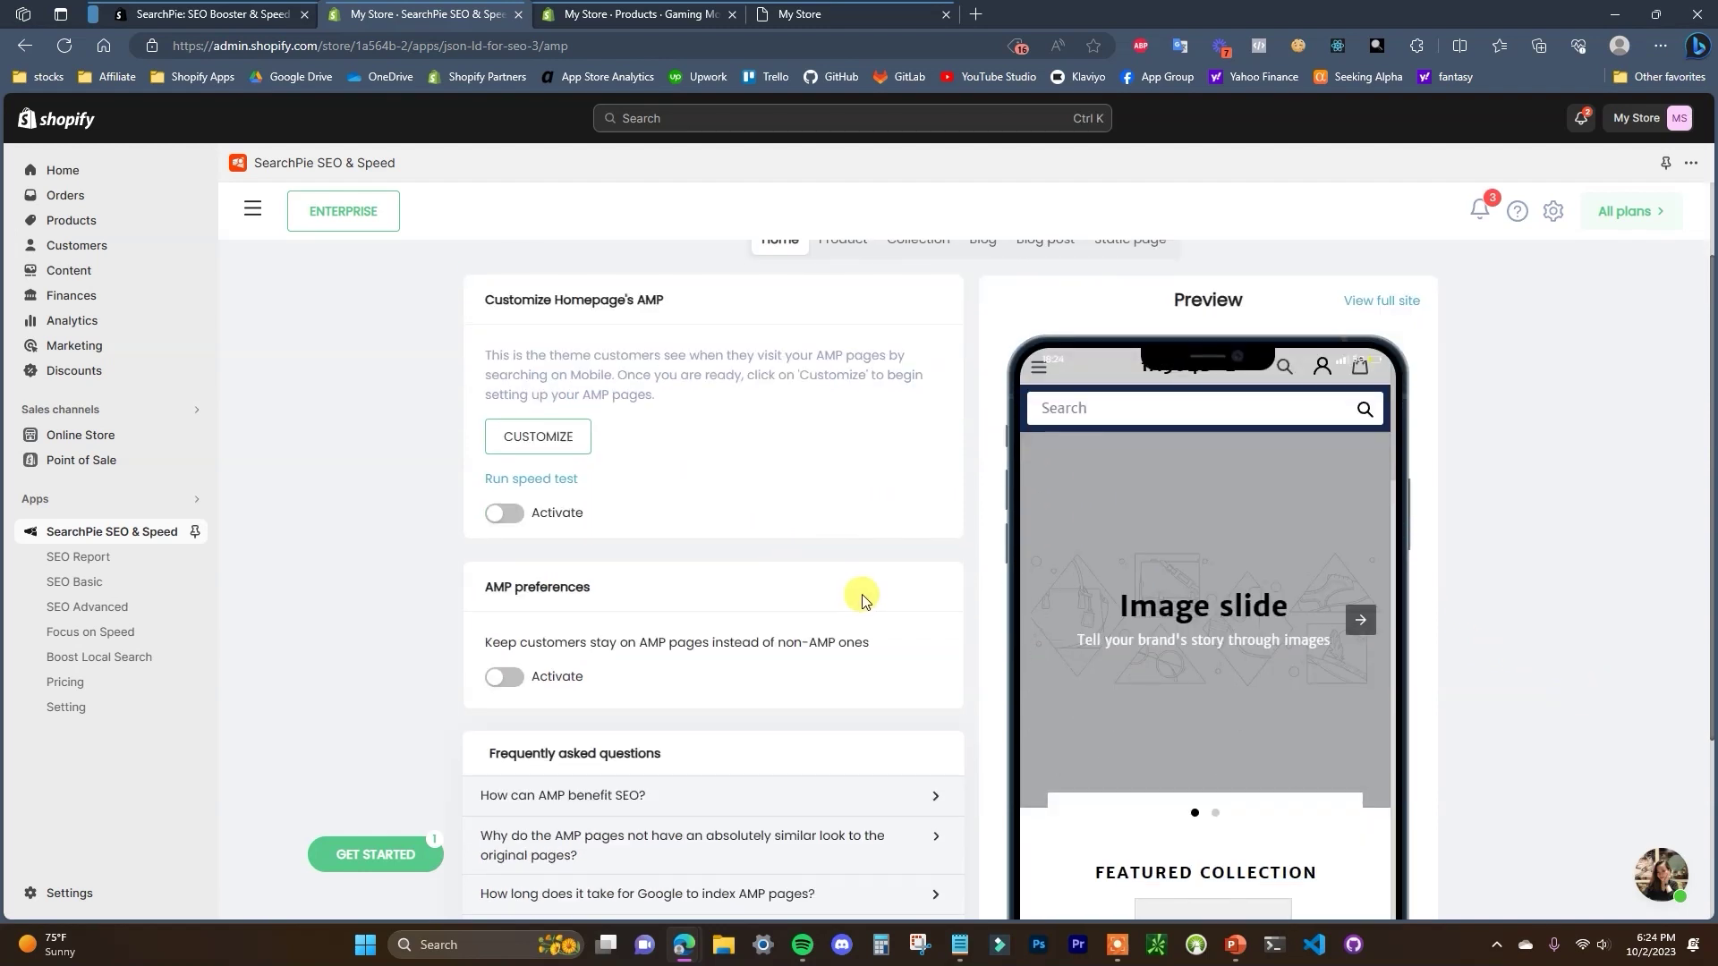
{"action": "scroll", "coordinate": [867, 594], "scroll_direction": "up", "scroll_amount": 2}
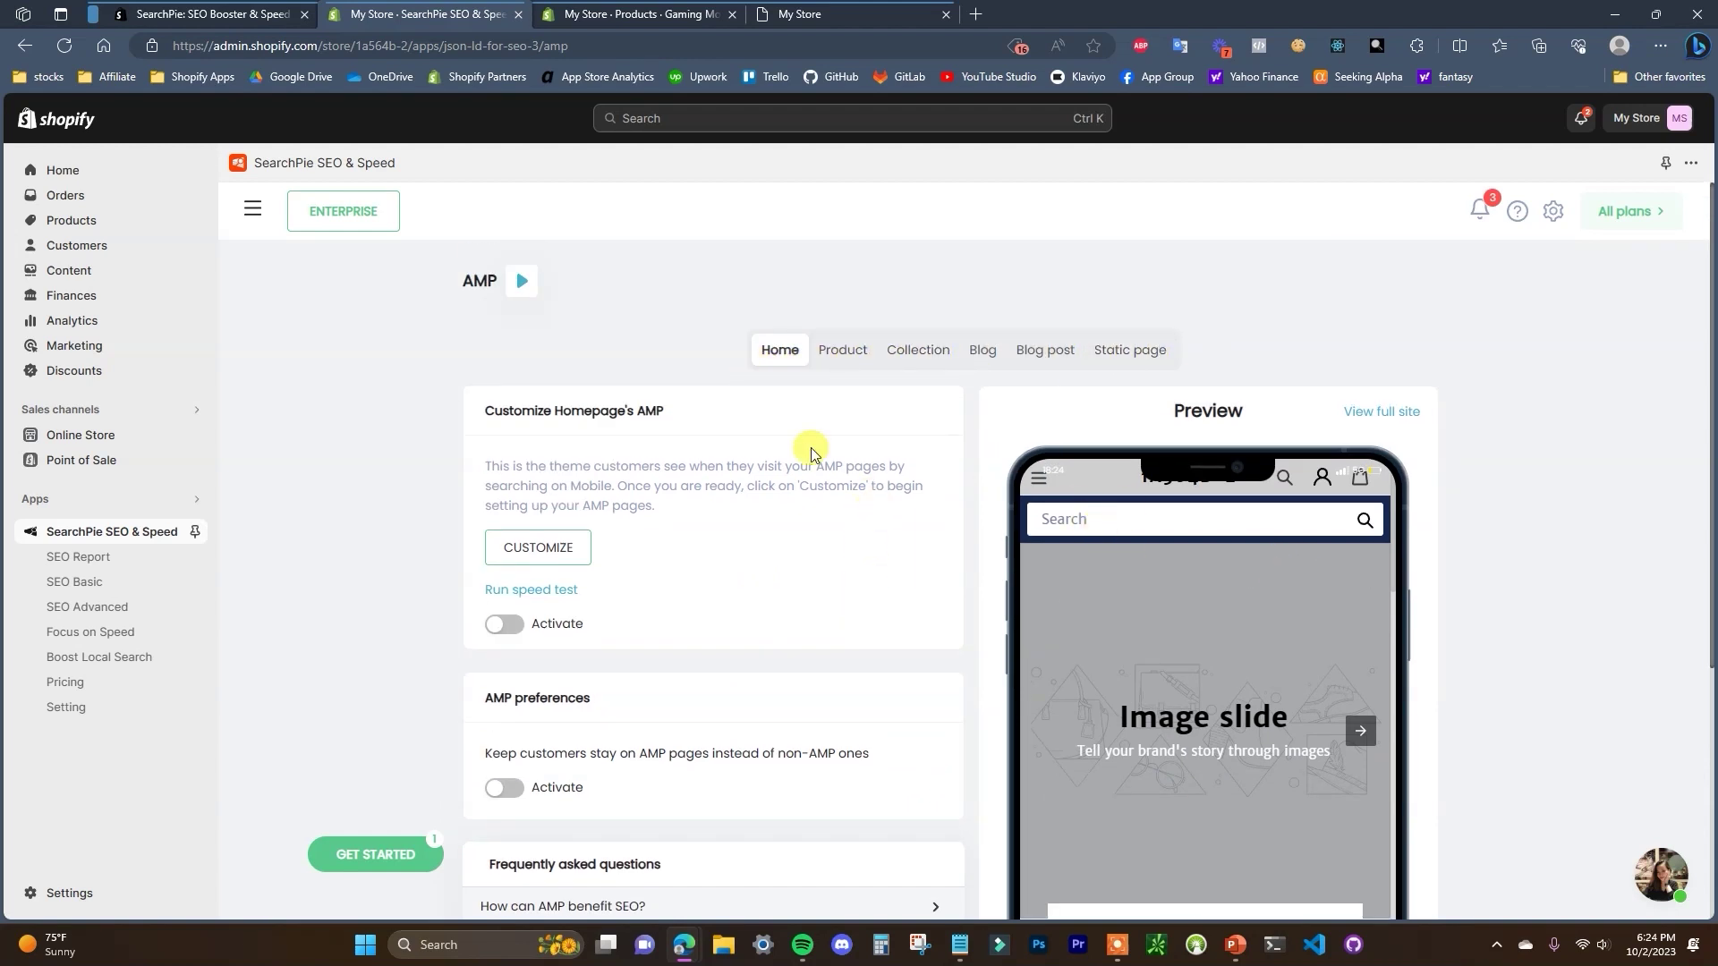
Review the AMP options for product, collection, blog, blog post and static pages, and return to the homepage's AMP options.
{"action": "left_click", "coordinate": [842, 350]}
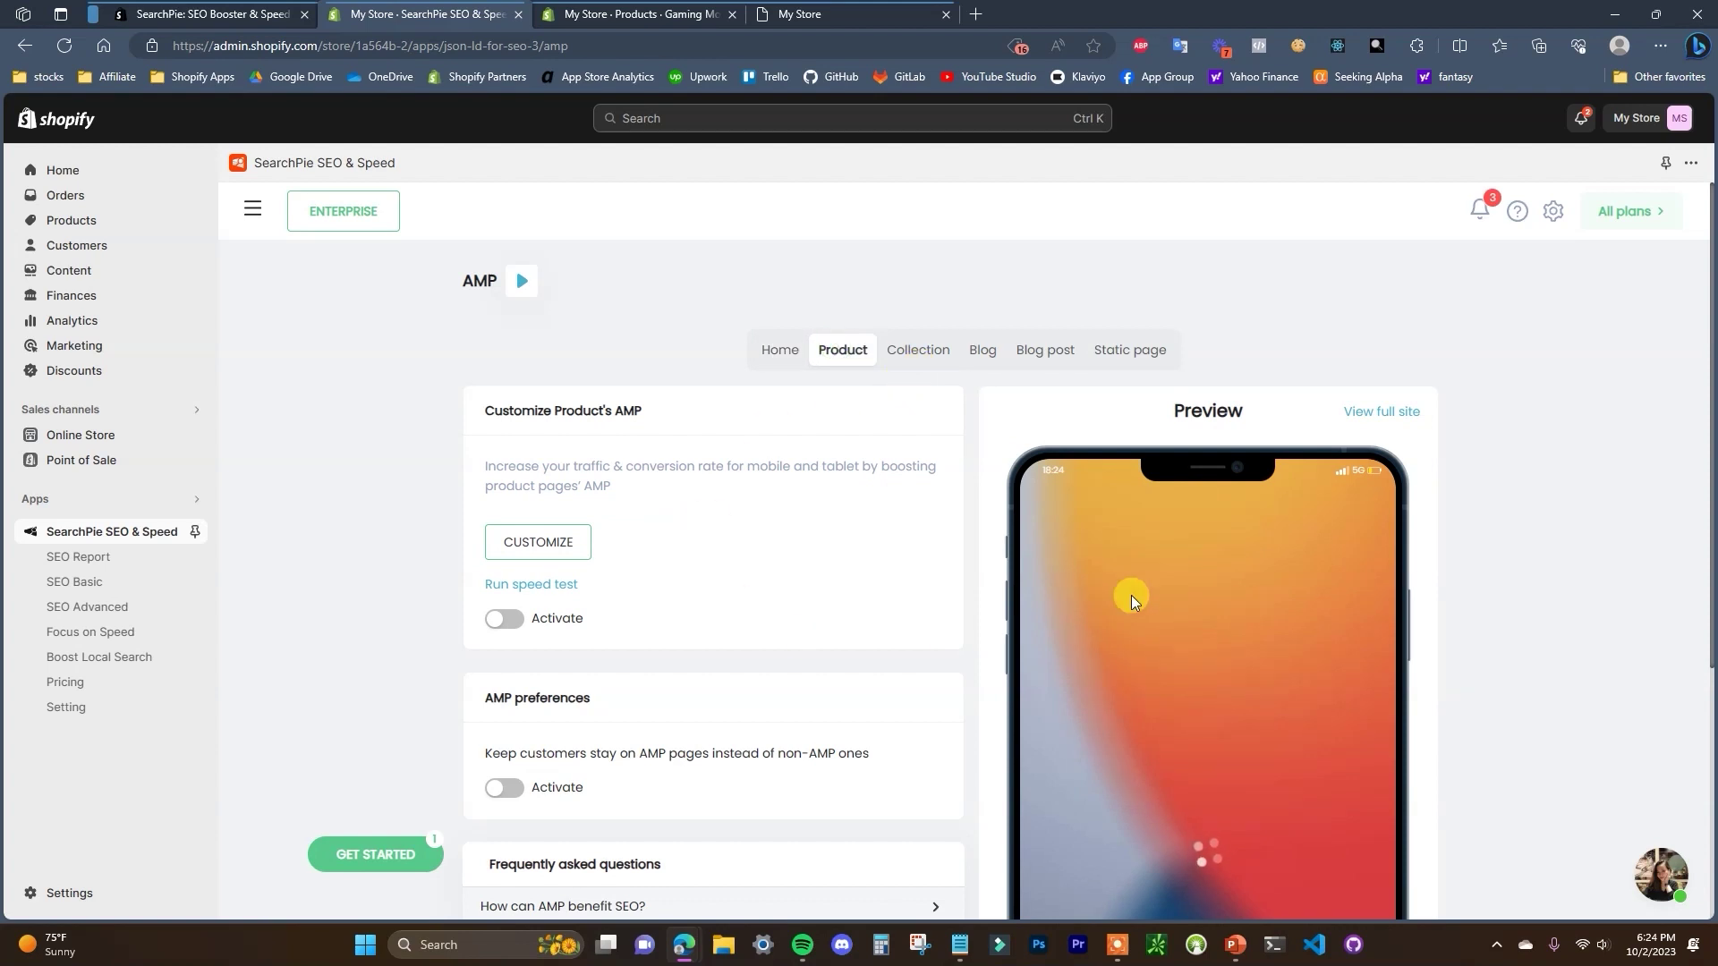
{"action": "left_click", "coordinate": [916, 352]}
{"action": "left_click", "coordinate": [989, 356]}
{"action": "left_click", "coordinate": [1043, 356]}
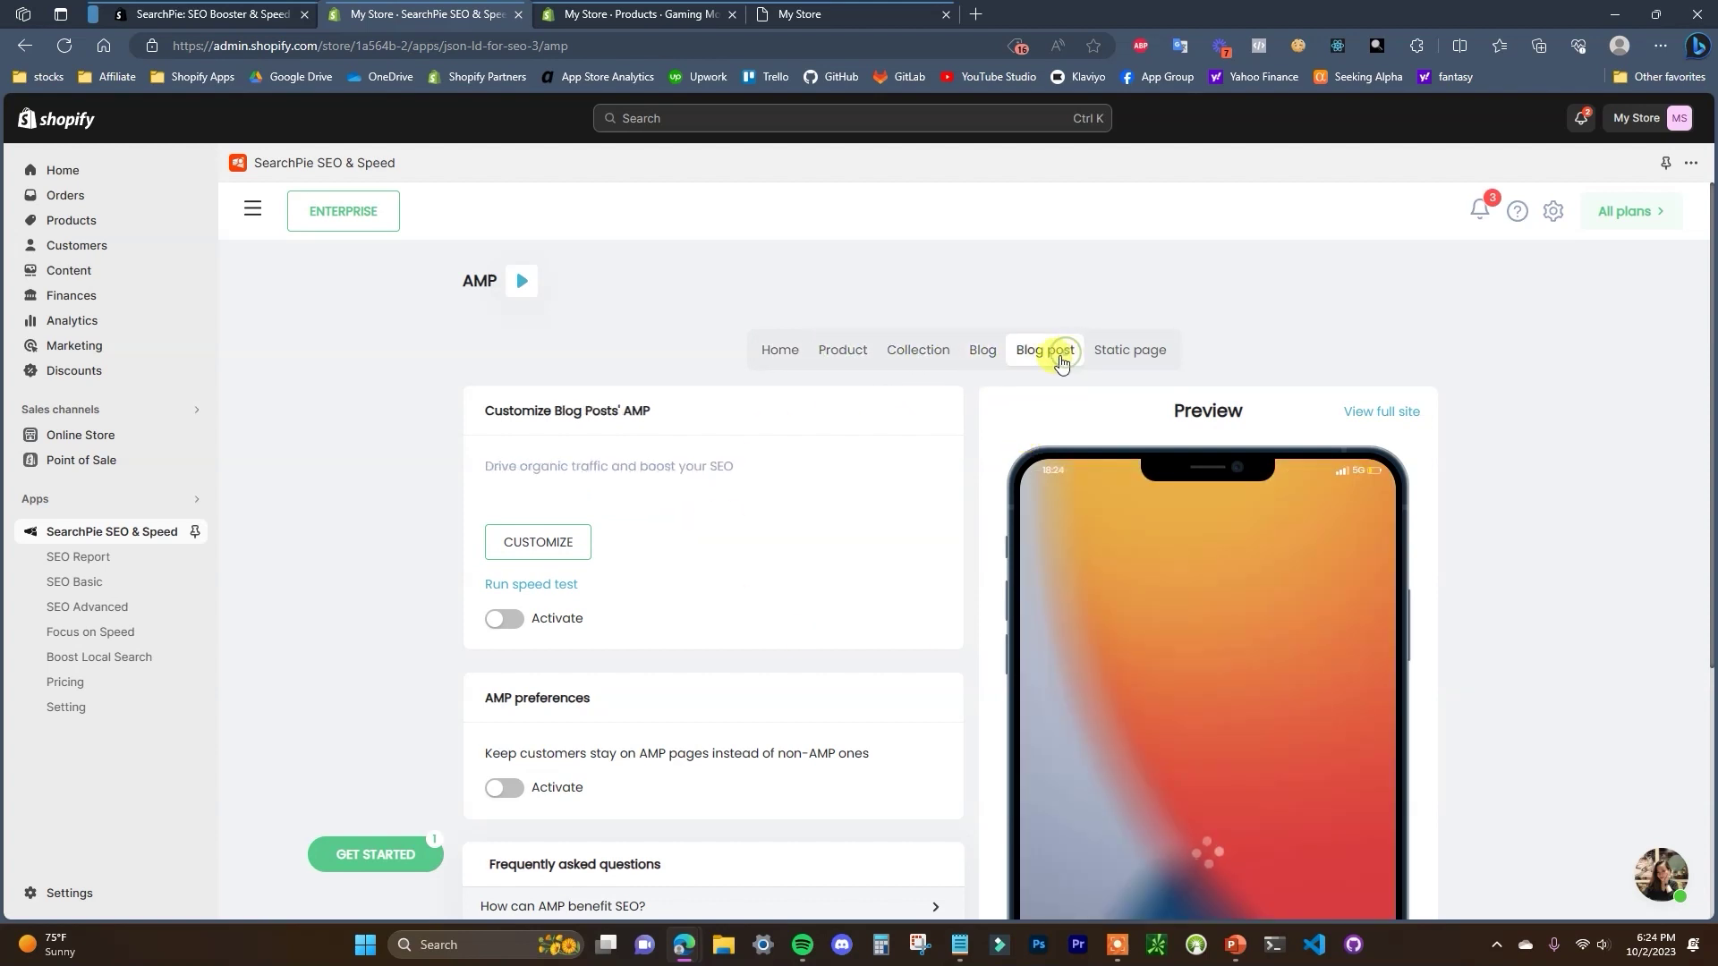
{"action": "left_click", "coordinate": [1145, 363]}
{"action": "scroll", "coordinate": [1086, 625], "scroll_direction": "down", "scroll_amount": 3}
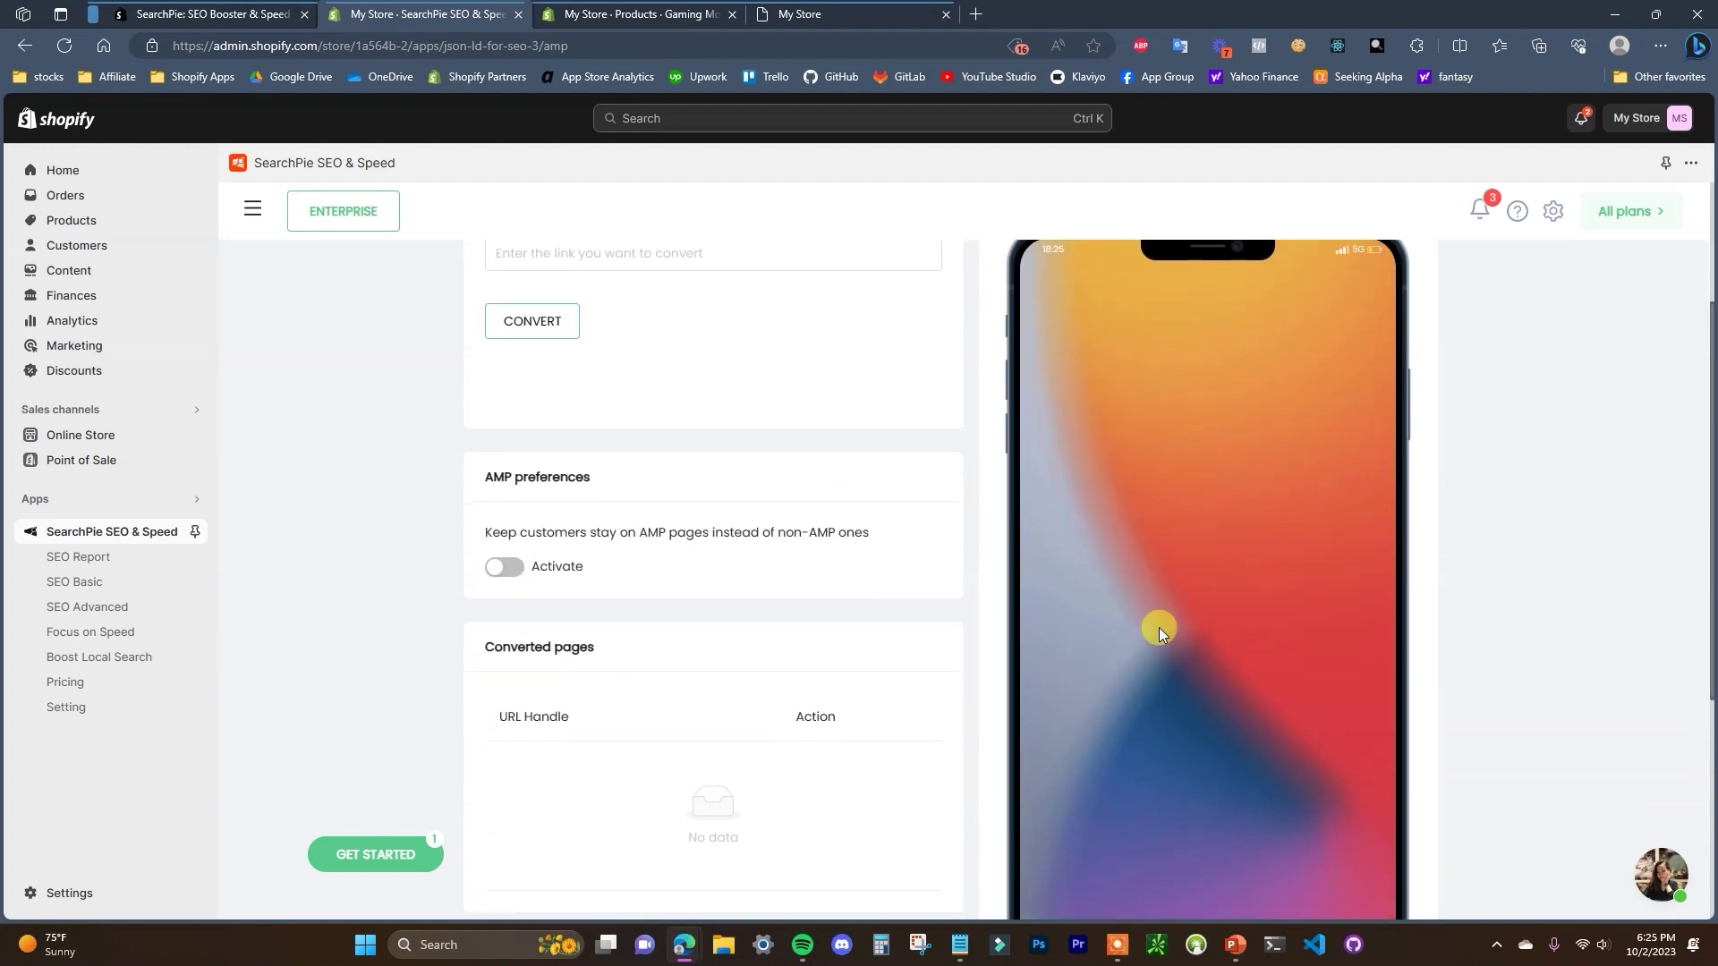
{"action": "scroll", "coordinate": [890, 563], "scroll_direction": "up", "scroll_amount": 2}
{"action": "scroll", "coordinate": [891, 564], "scroll_direction": "up", "scroll_amount": 1}
{"action": "left_click", "coordinate": [779, 350]}
{"action": "scroll", "coordinate": [770, 509], "scroll_direction": "down", "scroll_amount": 3}
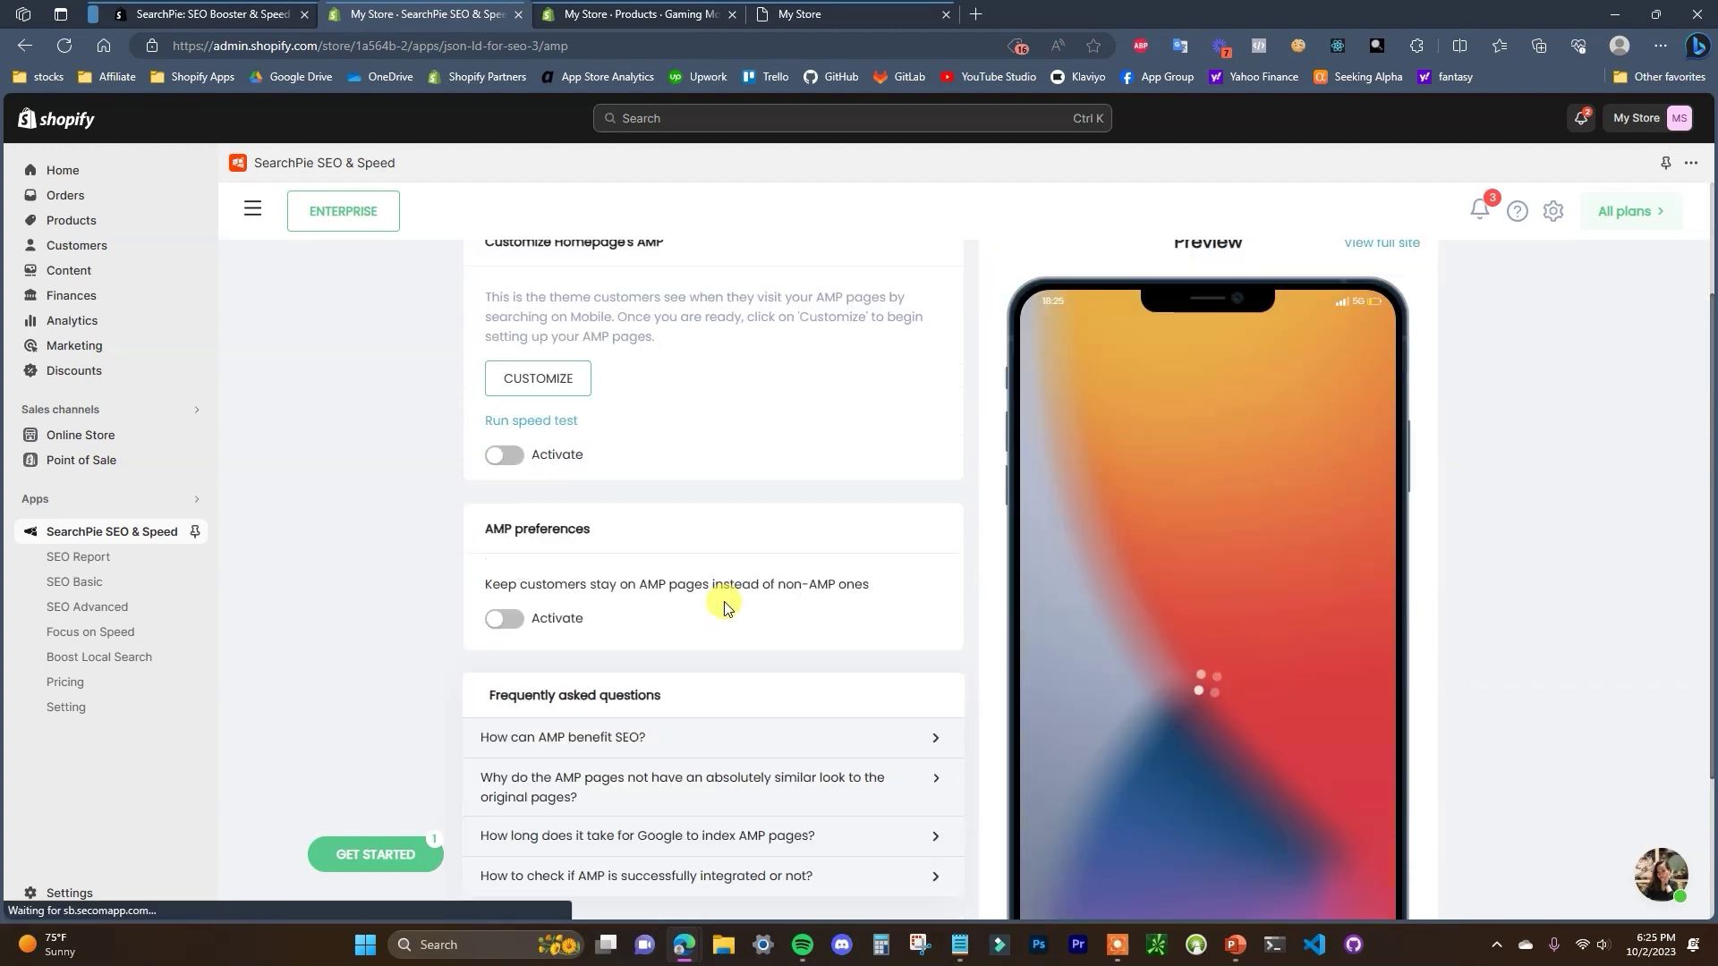
Open the Bulk Meta Tags page under SEO Tags and set the Home page rule to "Create your own template".
{"action": "scroll", "coordinate": [783, 739], "scroll_direction": "up", "scroll_amount": 3}
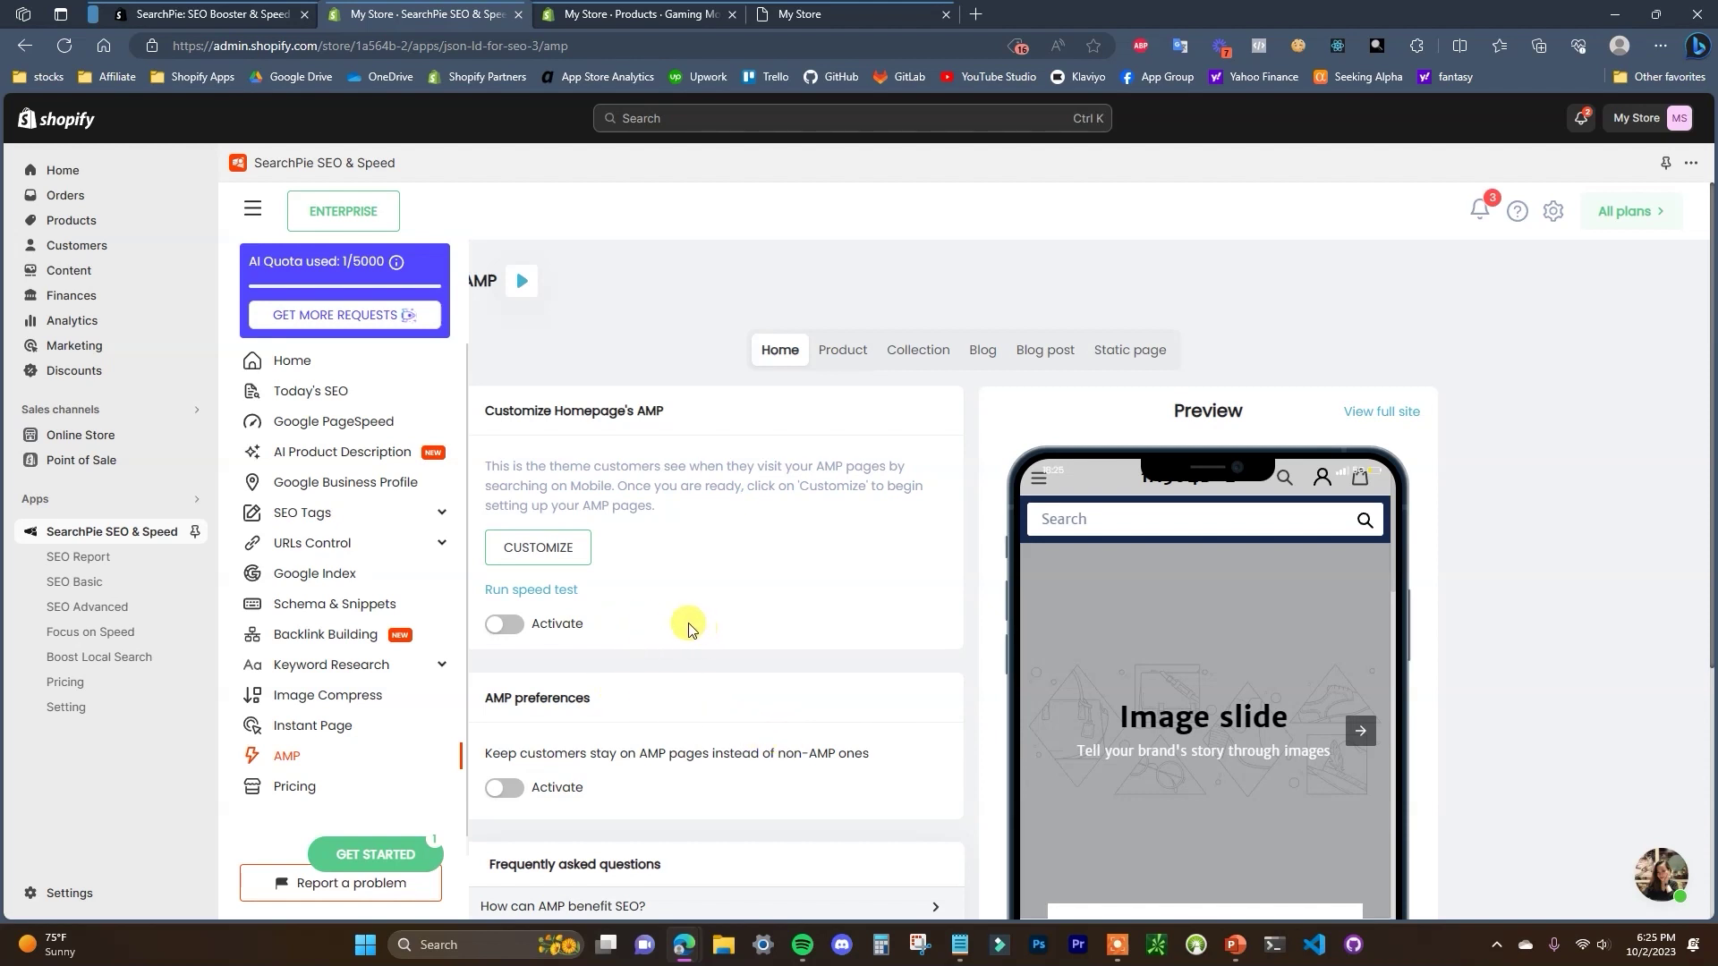
{"action": "left_click", "coordinate": [417, 519]}
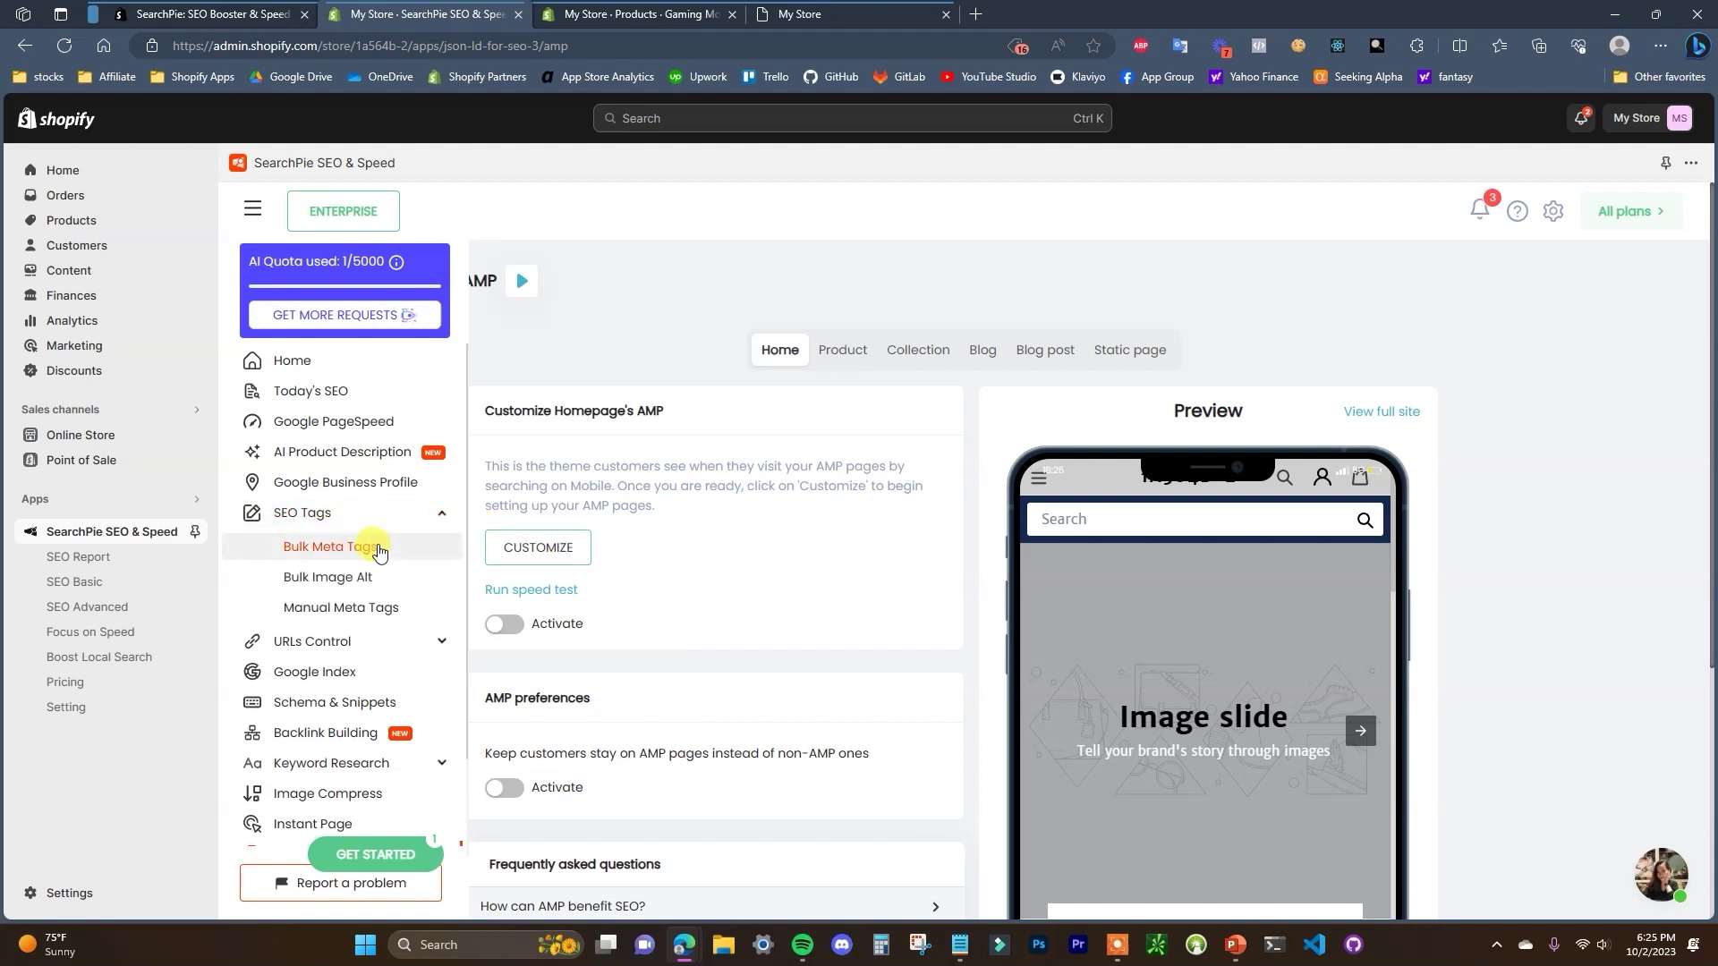
{"action": "left_click", "coordinate": [379, 548]}
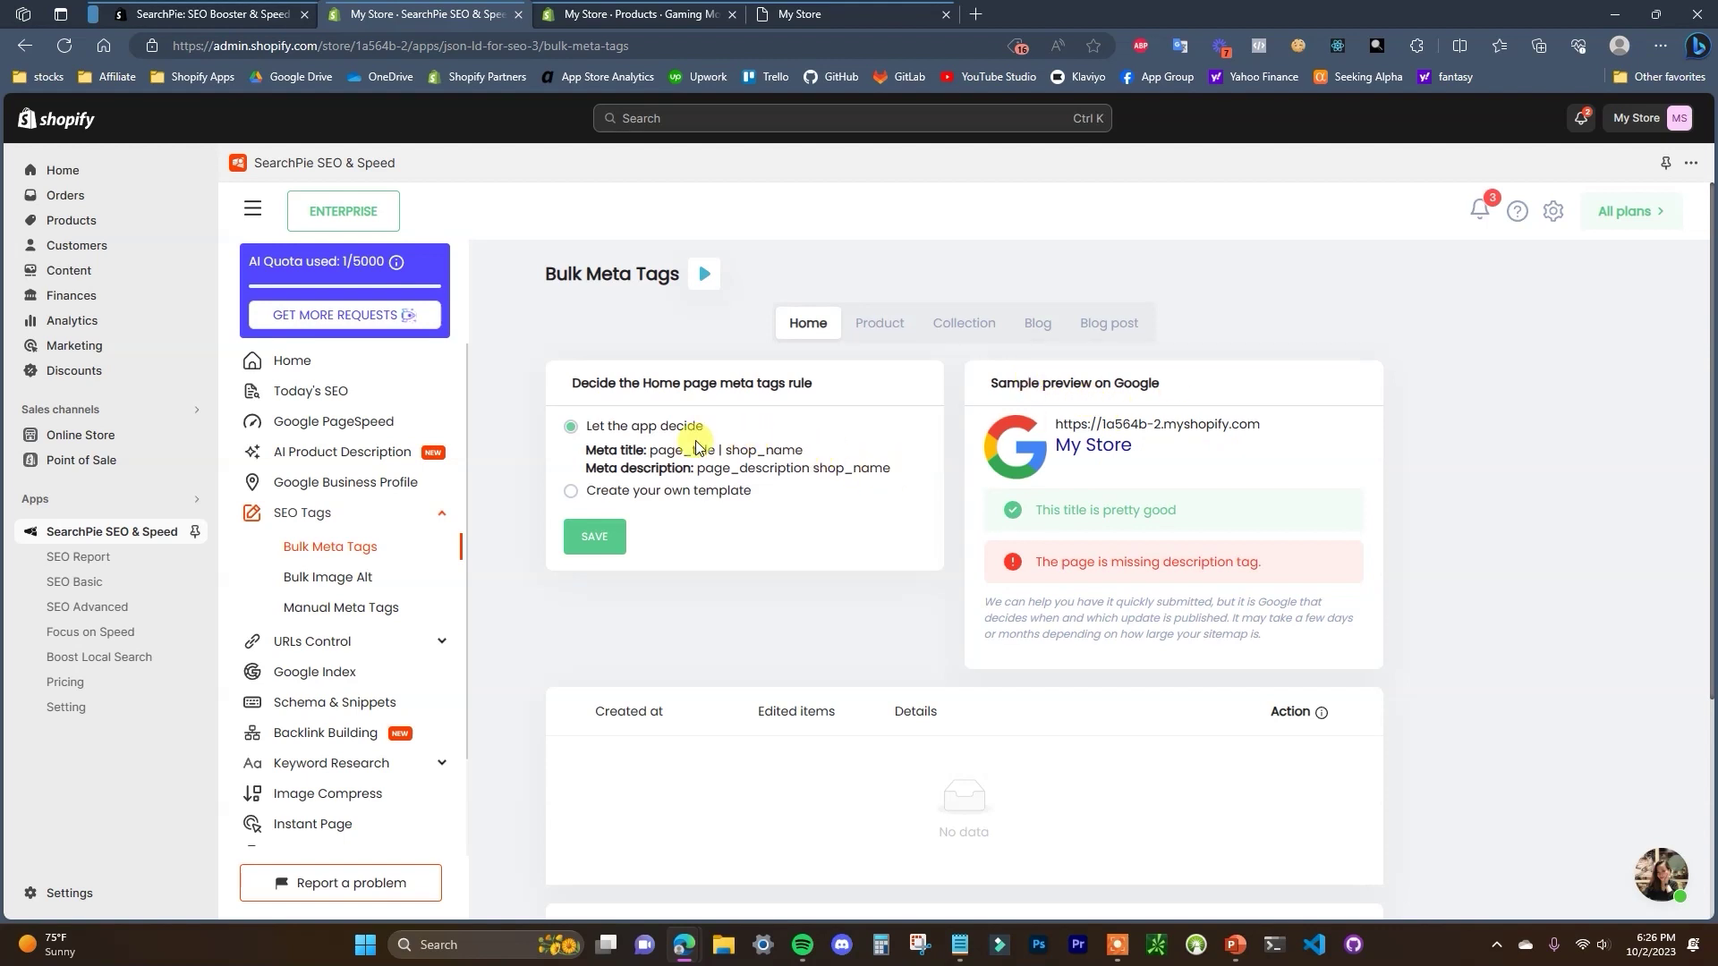
{"action": "left_click", "coordinate": [694, 491]}
{"action": "left_click", "coordinate": [739, 507]}
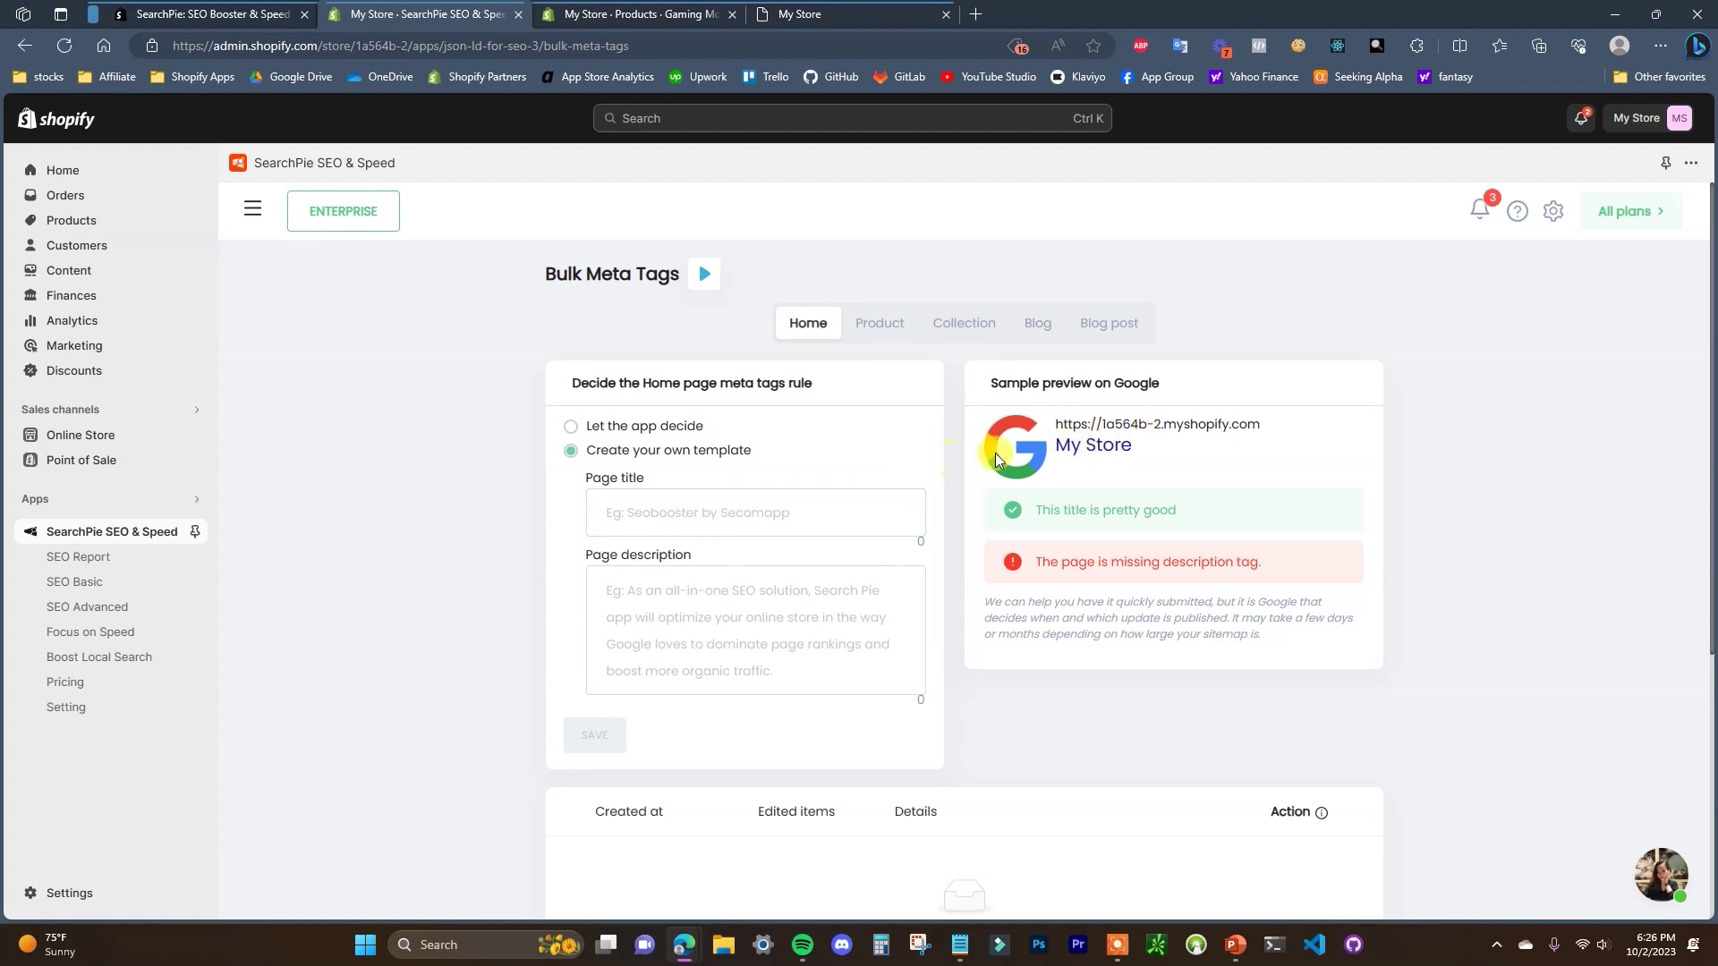
{"action": "left_click_drag", "start_coordinate": [1071, 468], "coordinate": [1196, 471]}
{"action": "left_click", "coordinate": [1073, 476]}
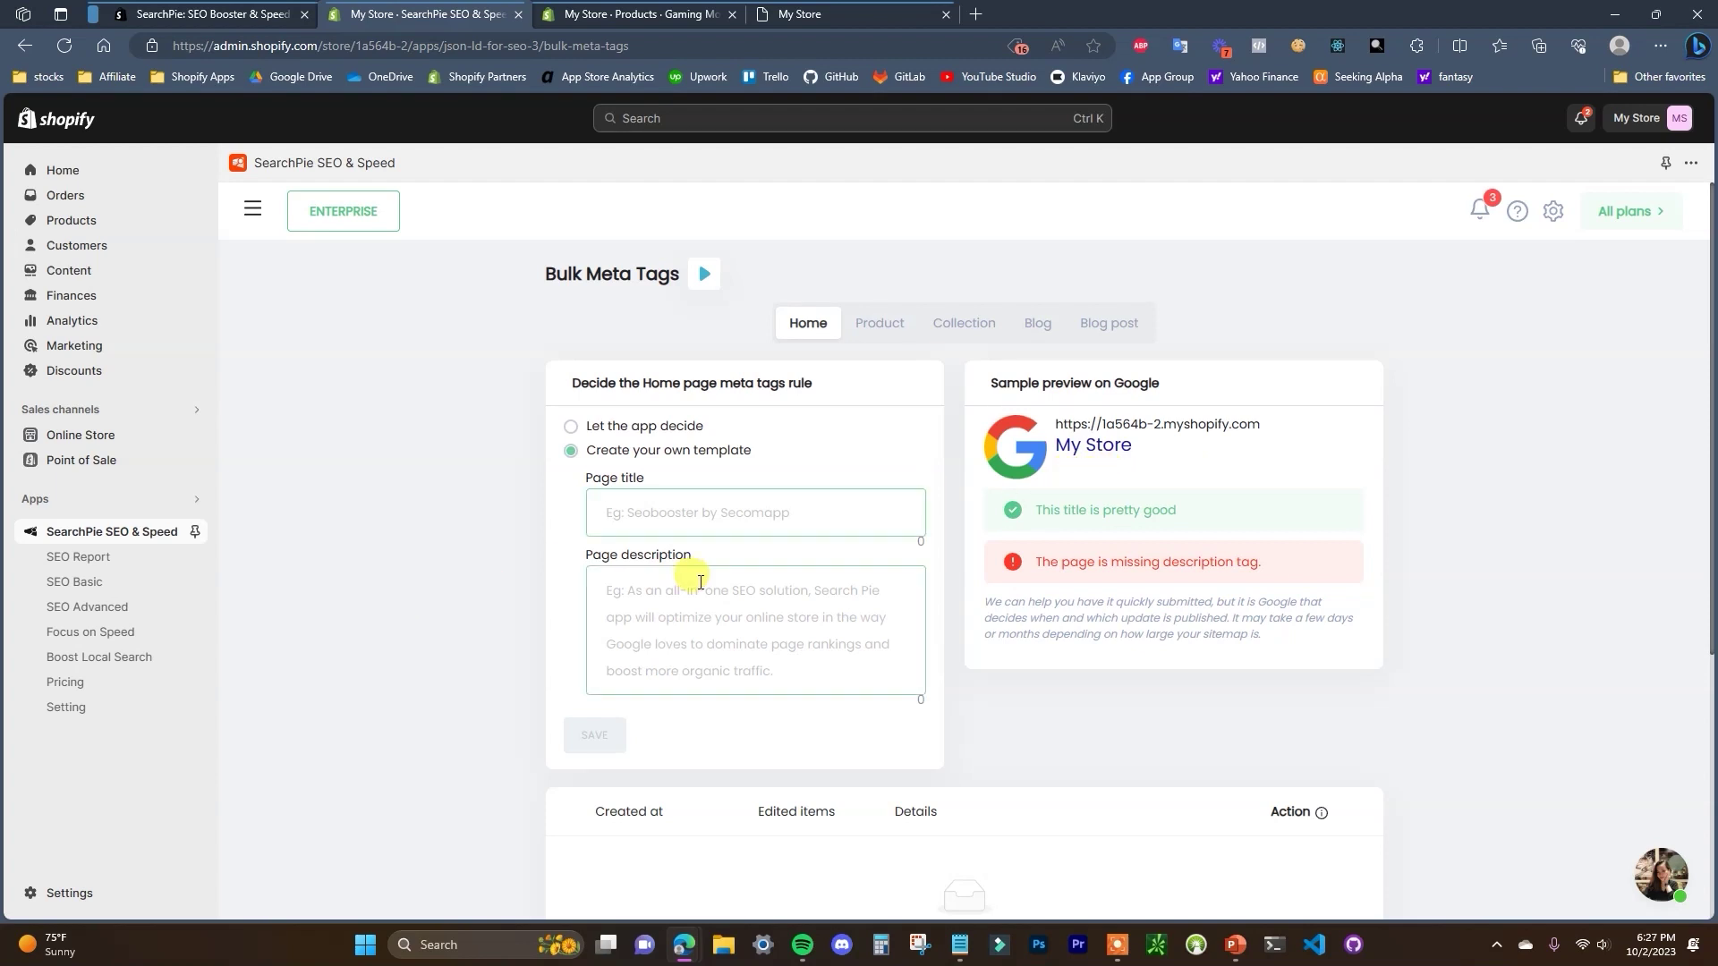
Save the page title "Demo Store Monitors" and description "Upgrade your gaming experience with our high-performance monitors! Shop now for immersive visuals and competitive edge.".
{"action": "left_click", "coordinate": [656, 612]}
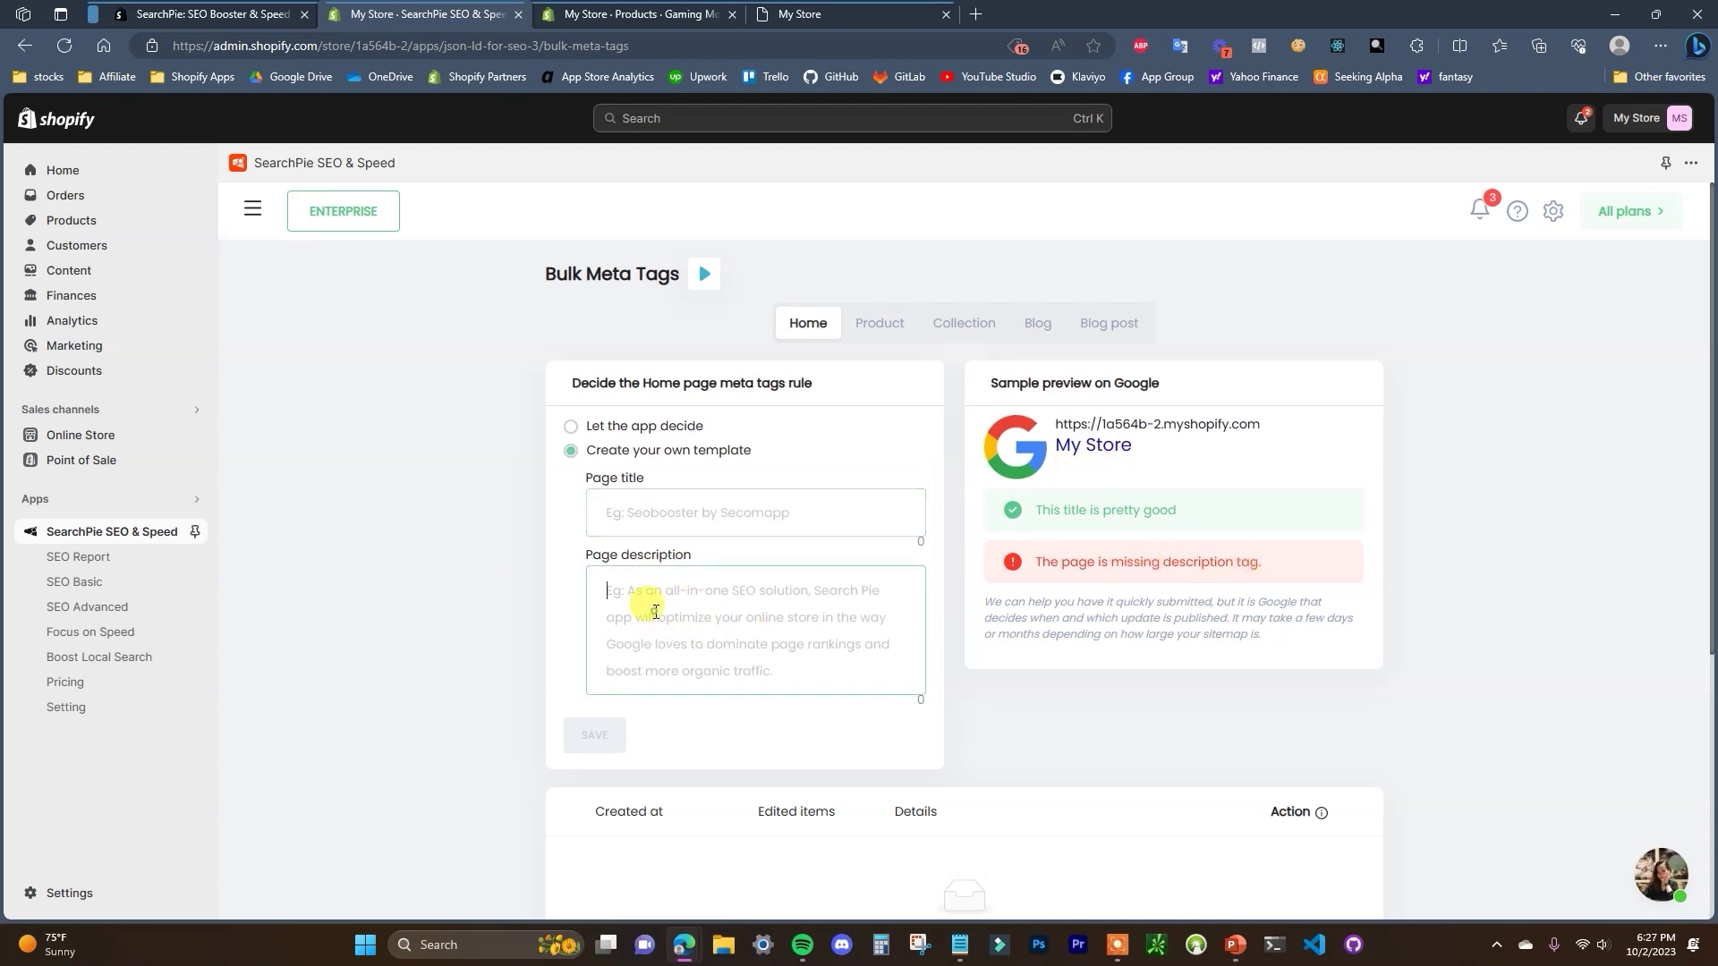
{"action": "type", "text": "Upgrade your gaming experience with our high-performance monitors! Shop now for immersive visuals and competitive edge."}
{"action": "left_click", "coordinate": [721, 515]}
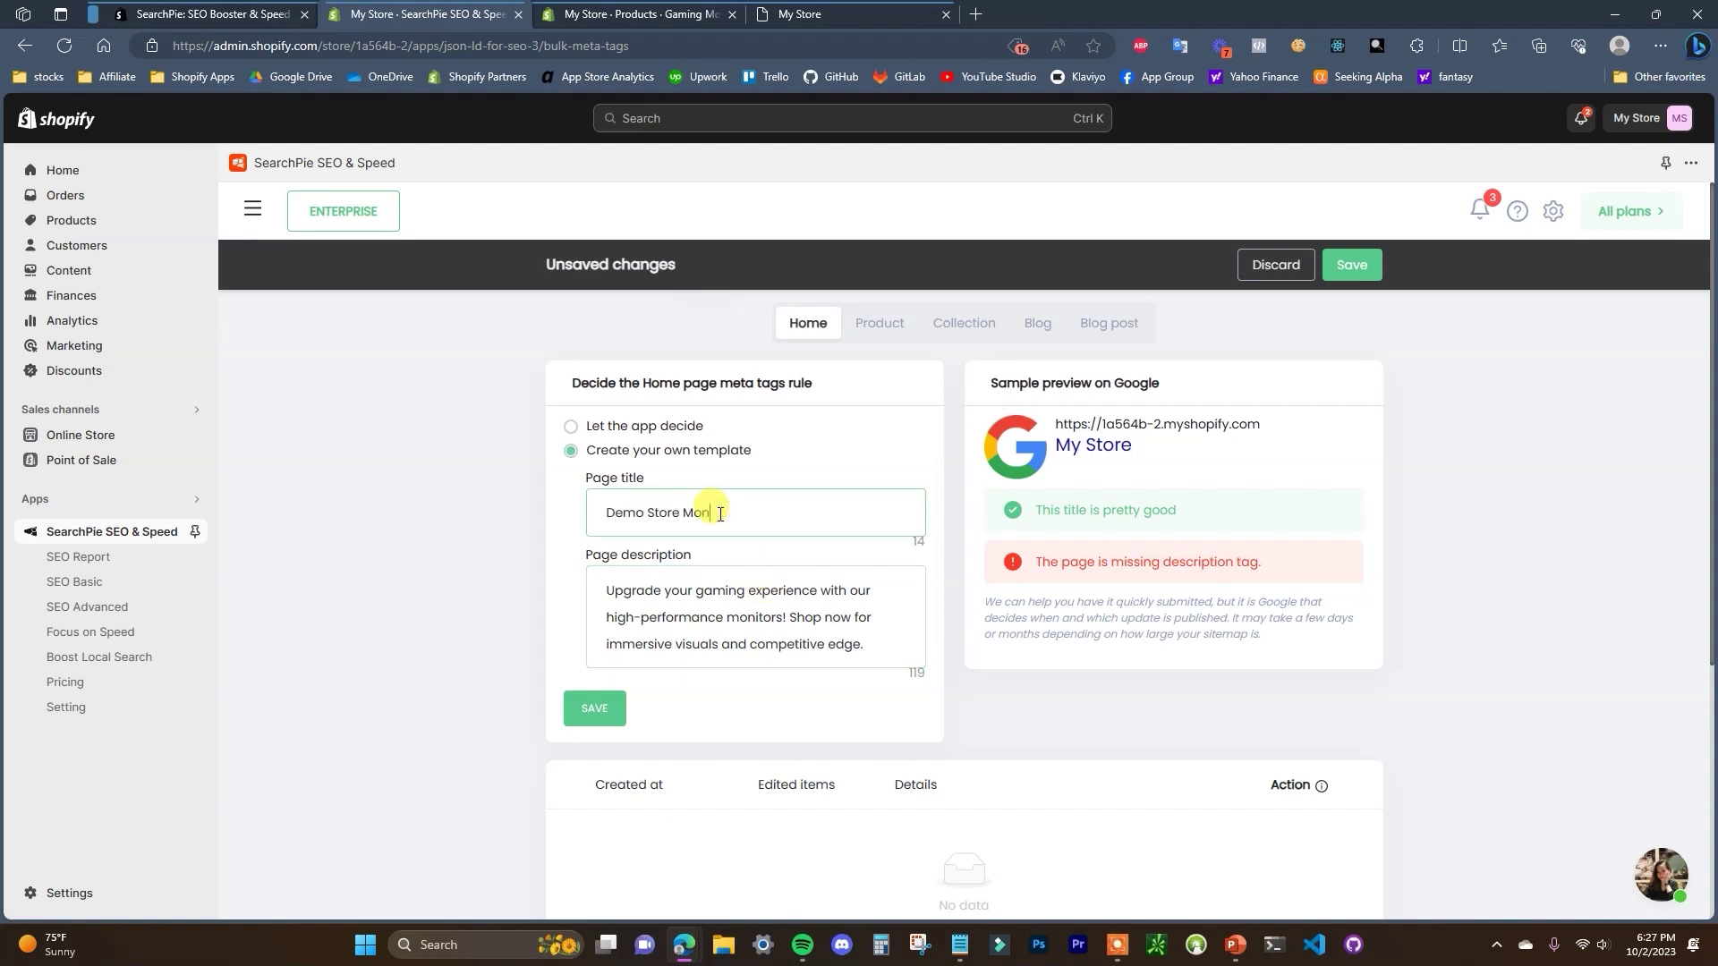
{"action": "left_click", "coordinate": [1352, 265]}
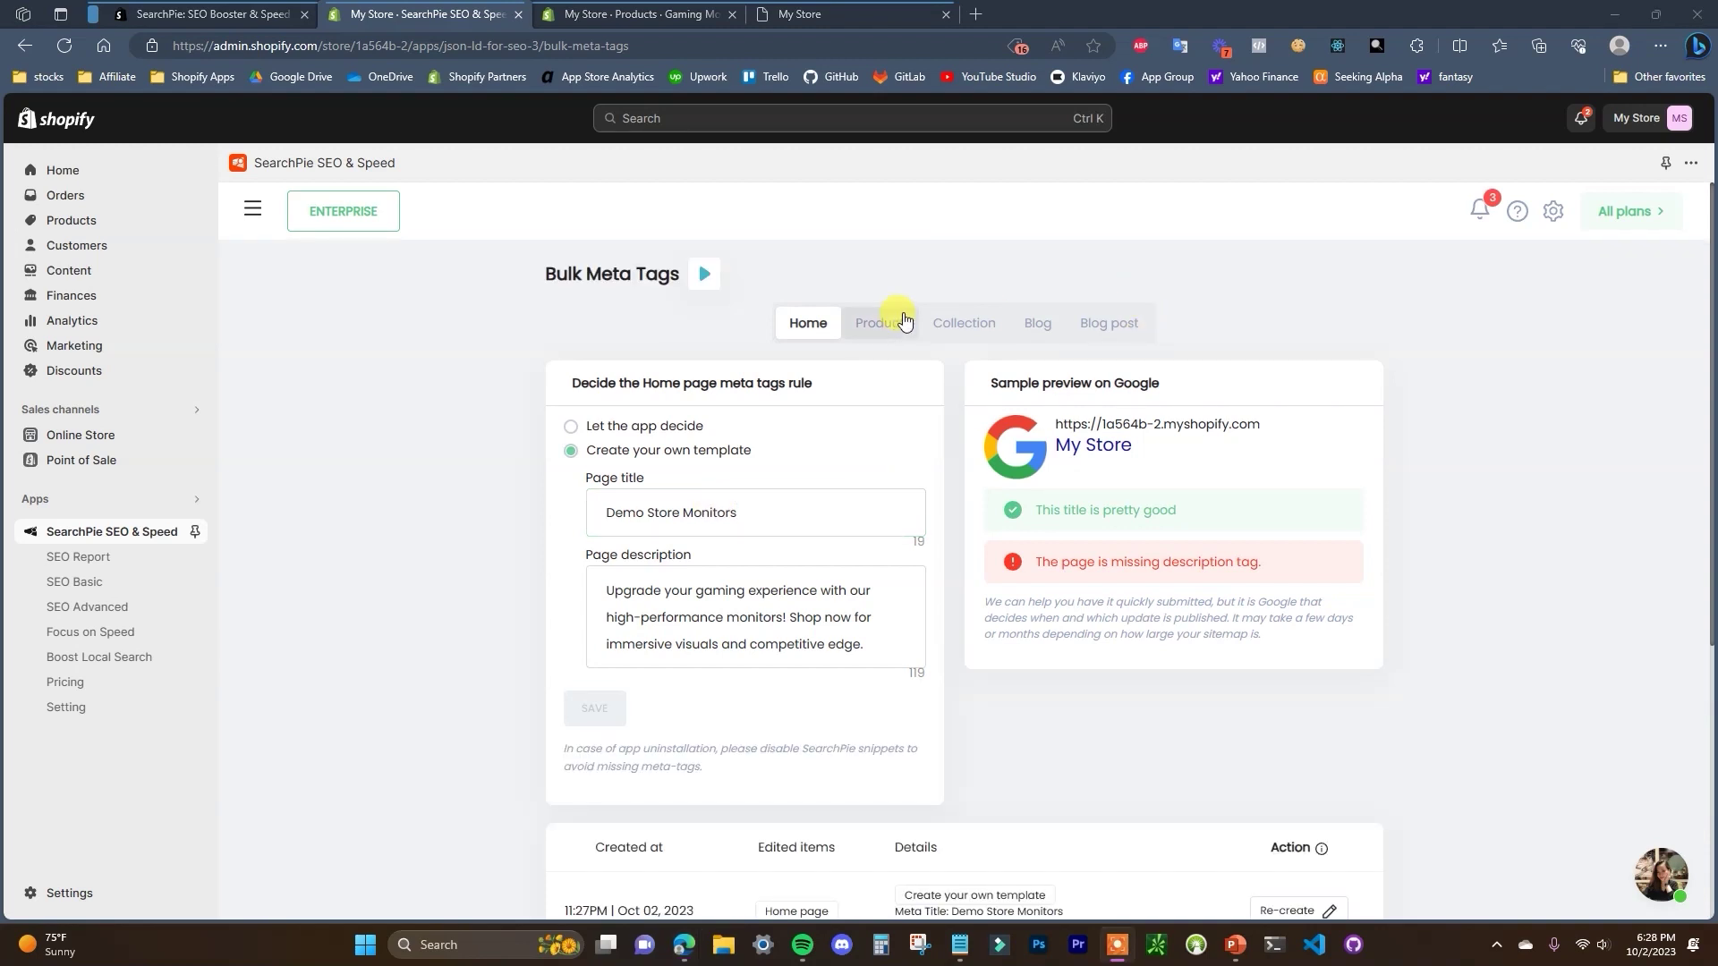
Compare the Home page's own-template and app-decided meta tag rules, ending on "Let the app decide" without saving.
{"action": "left_click", "coordinate": [684, 427]}
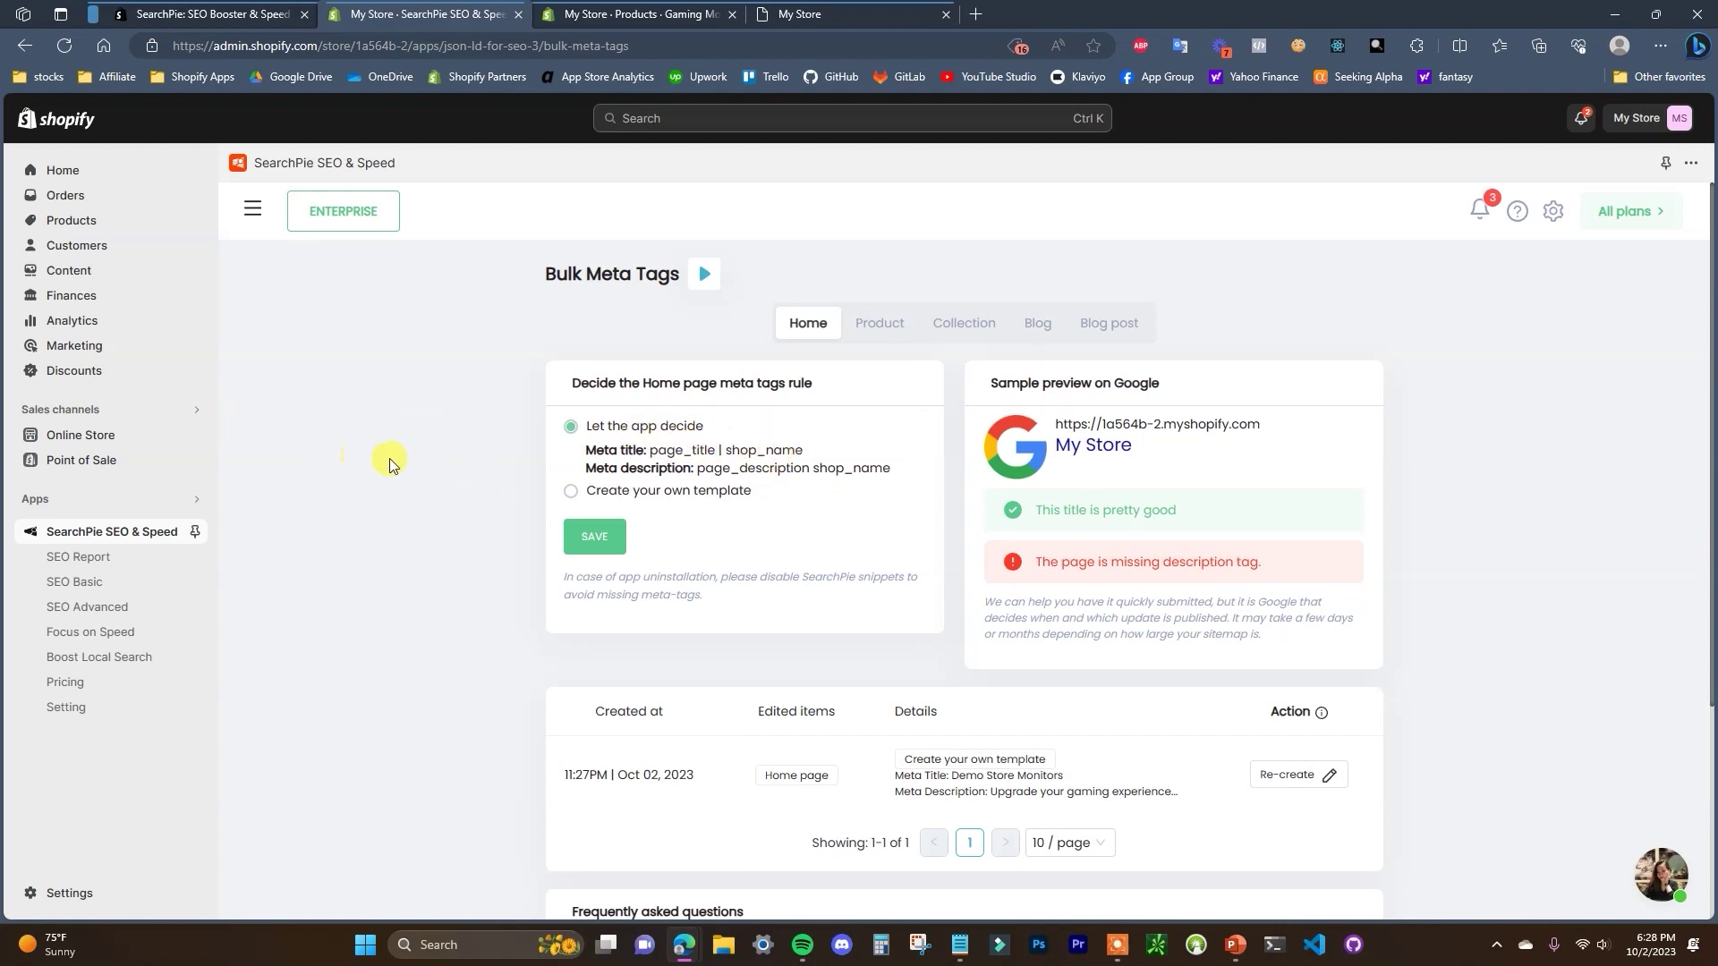
{"action": "left_click", "coordinate": [665, 490]}
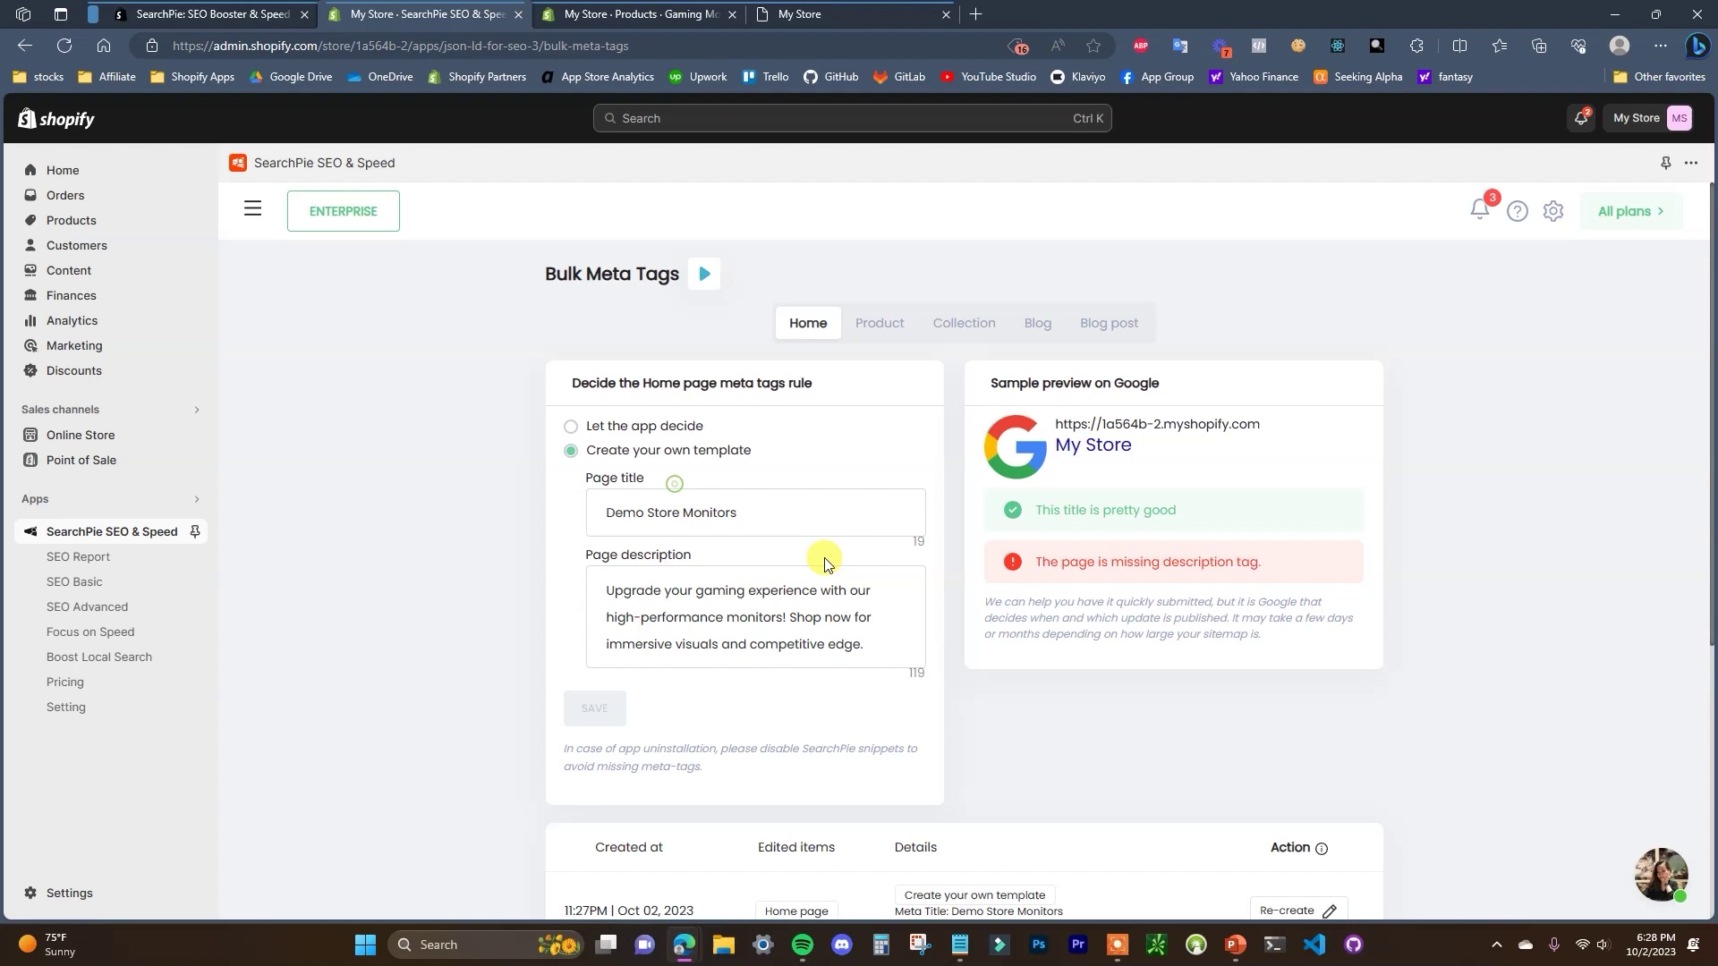
{"action": "left_click", "coordinate": [652, 427]}
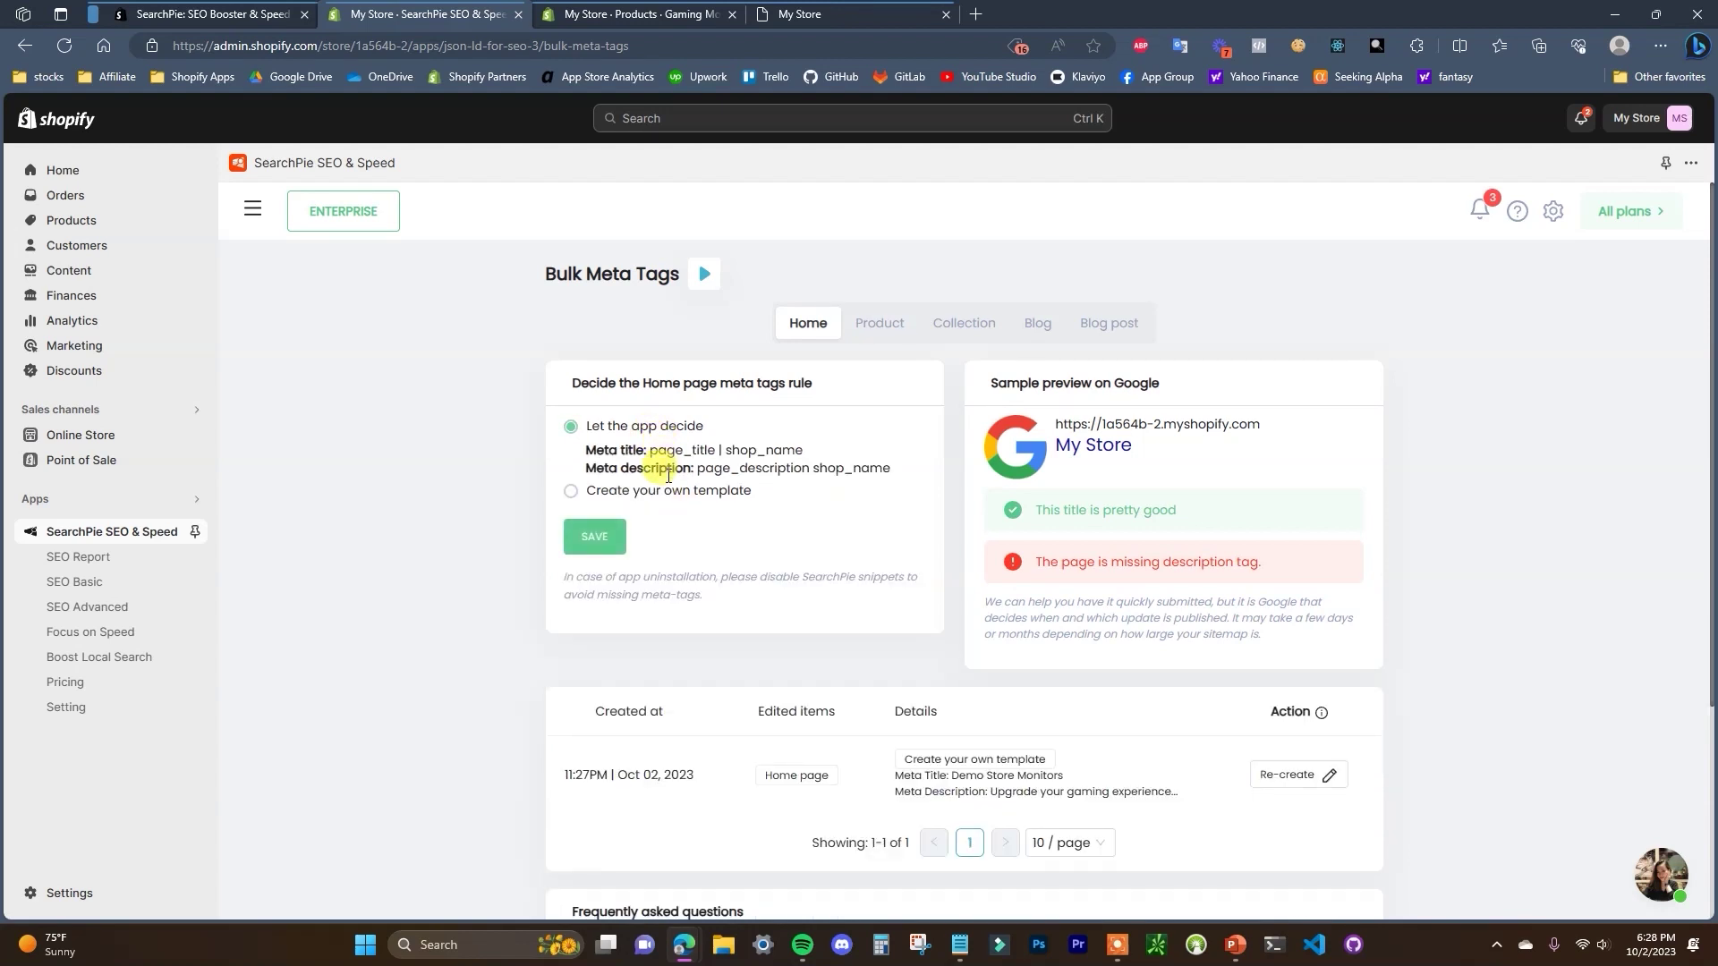
Examine the Product meta tags rule and its Google preview, and look at the Gaming Monitor product's title and description fields.
{"action": "left_click", "coordinate": [890, 333]}
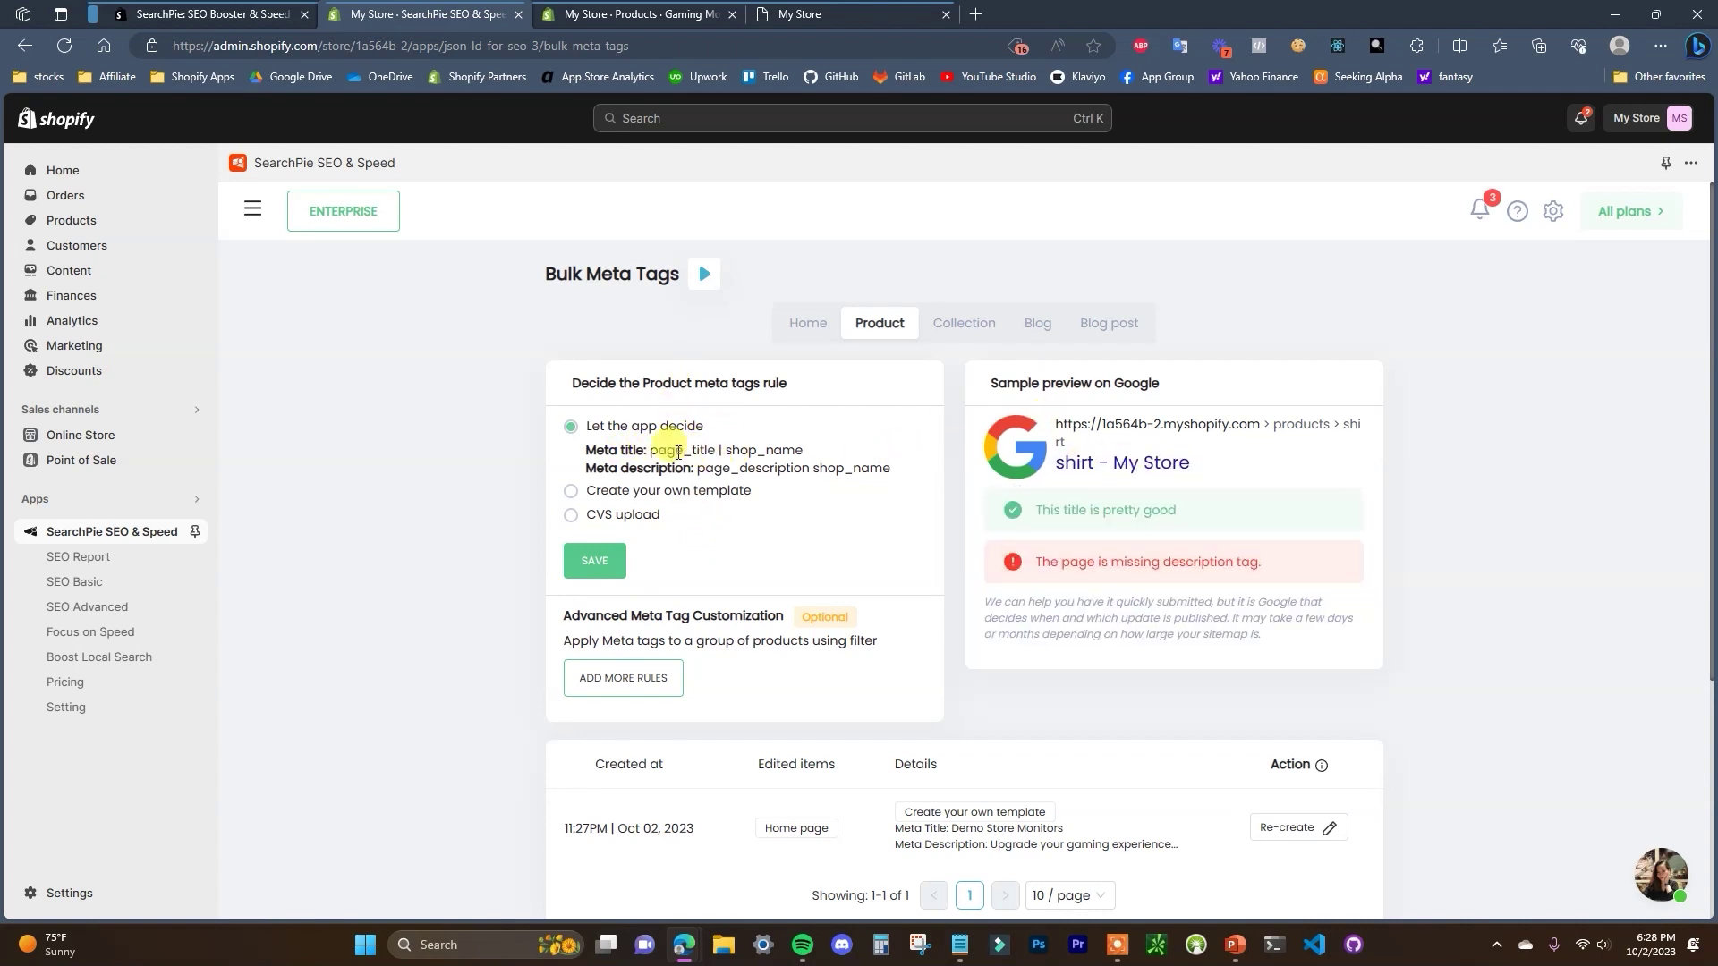
{"action": "left_click_drag", "start_coordinate": [726, 452], "coordinate": [821, 454]}
{"action": "left_click", "coordinate": [741, 449]}
{"action": "left_click_drag", "start_coordinate": [1062, 491], "coordinate": [1235, 488]}
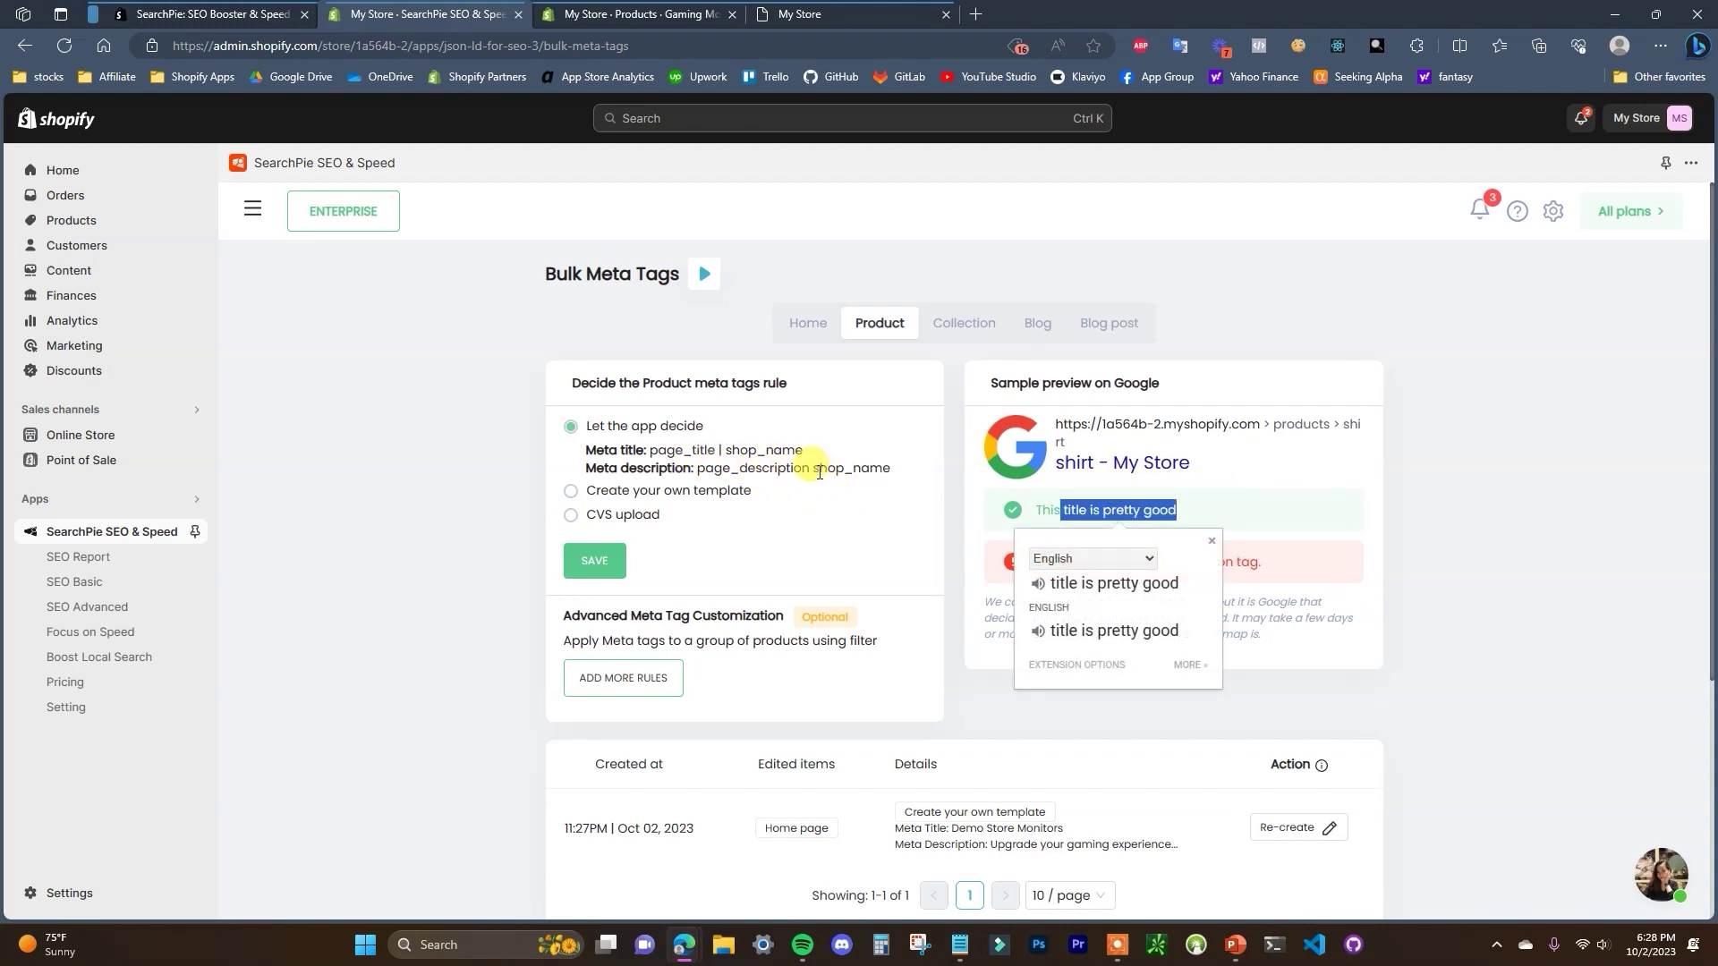
{"action": "left_click", "coordinate": [884, 469]}
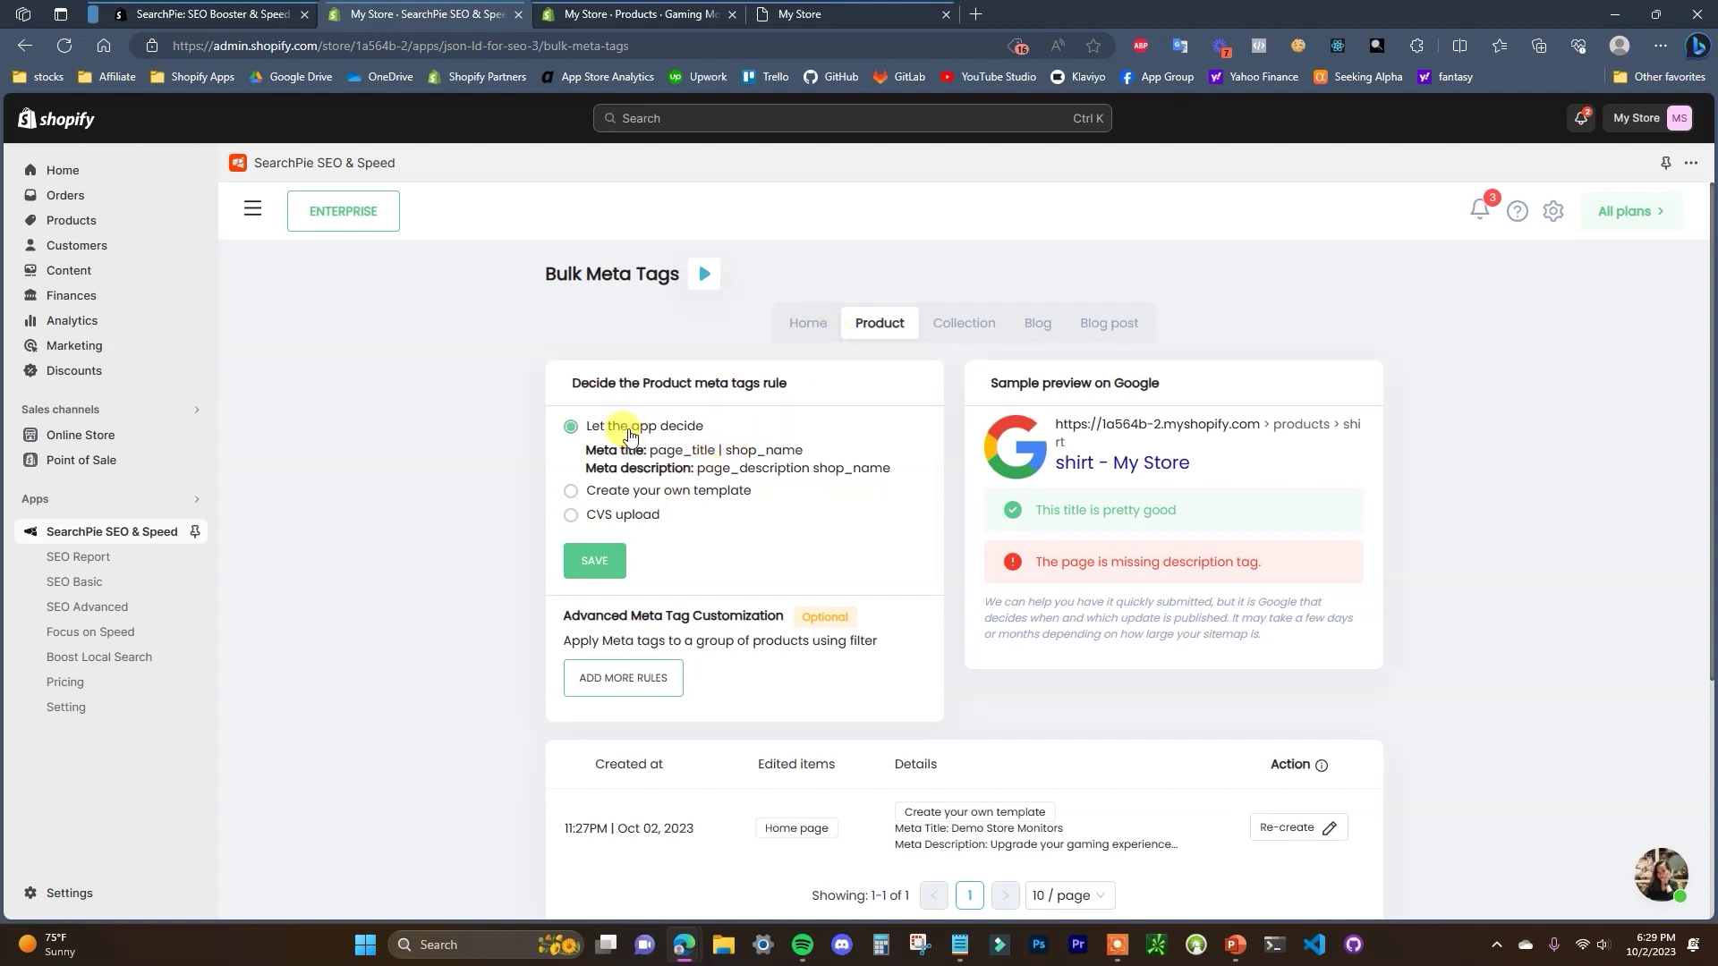
{"action": "left_click", "coordinate": [642, 14]}
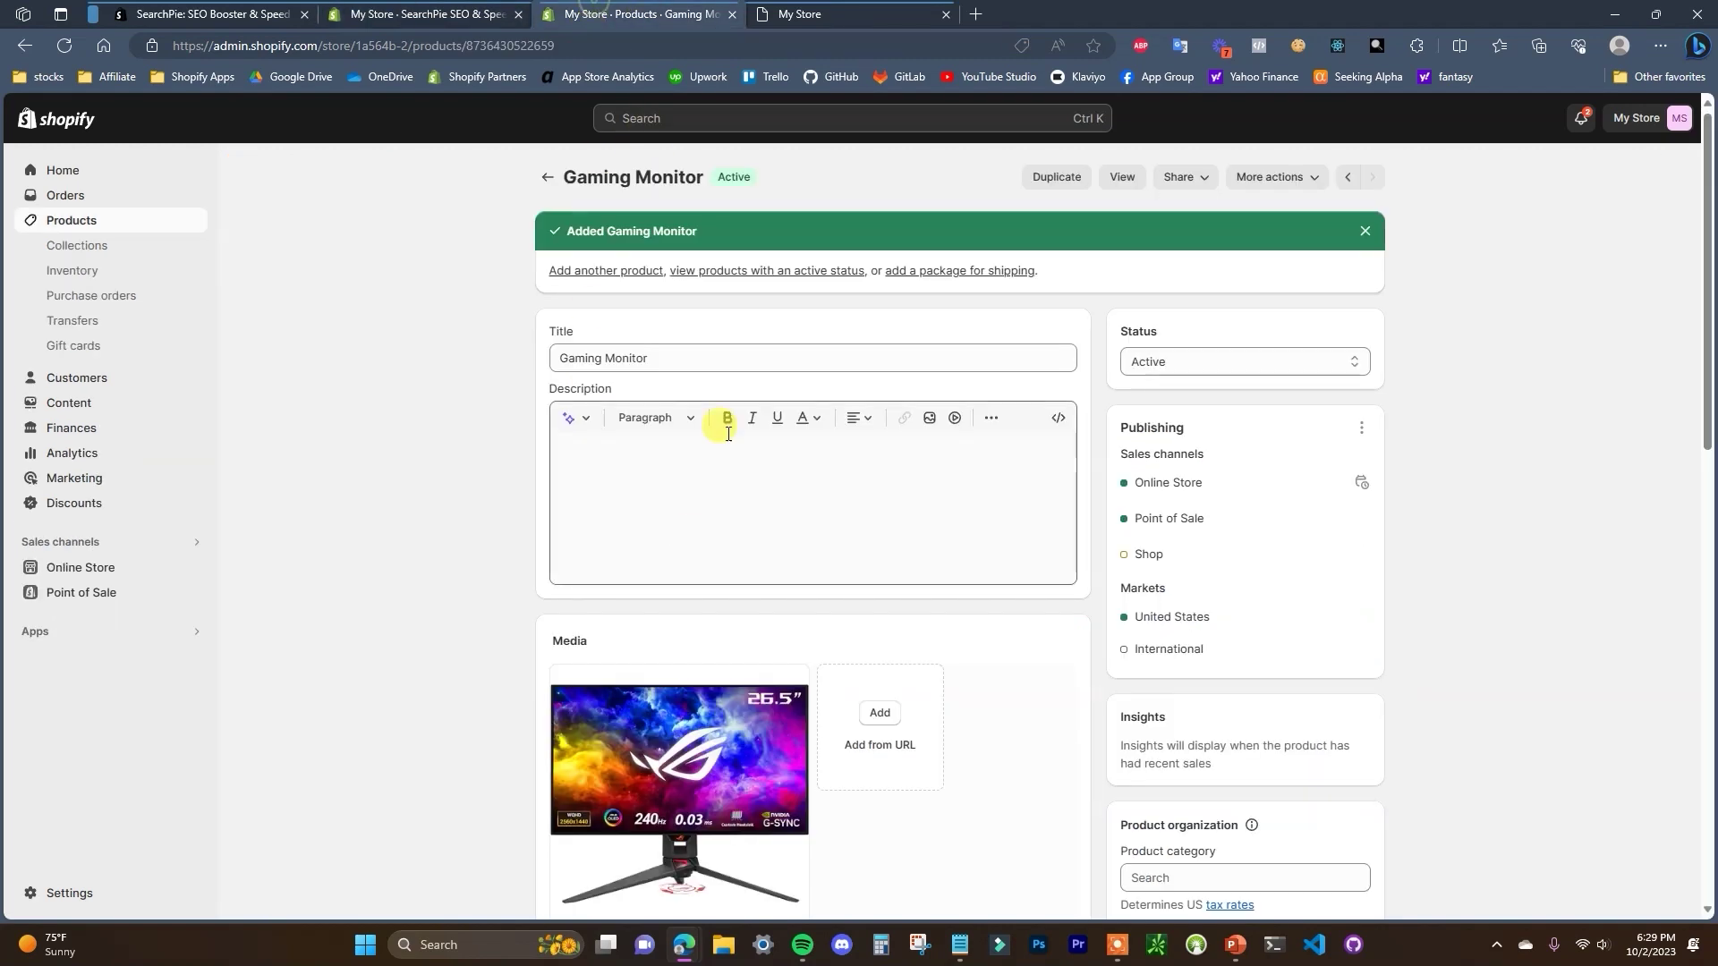
Return to SearchPie, open the Bulk Image Alt page and examine the product_title rule for product images.
{"action": "left_click", "coordinate": [474, 14]}
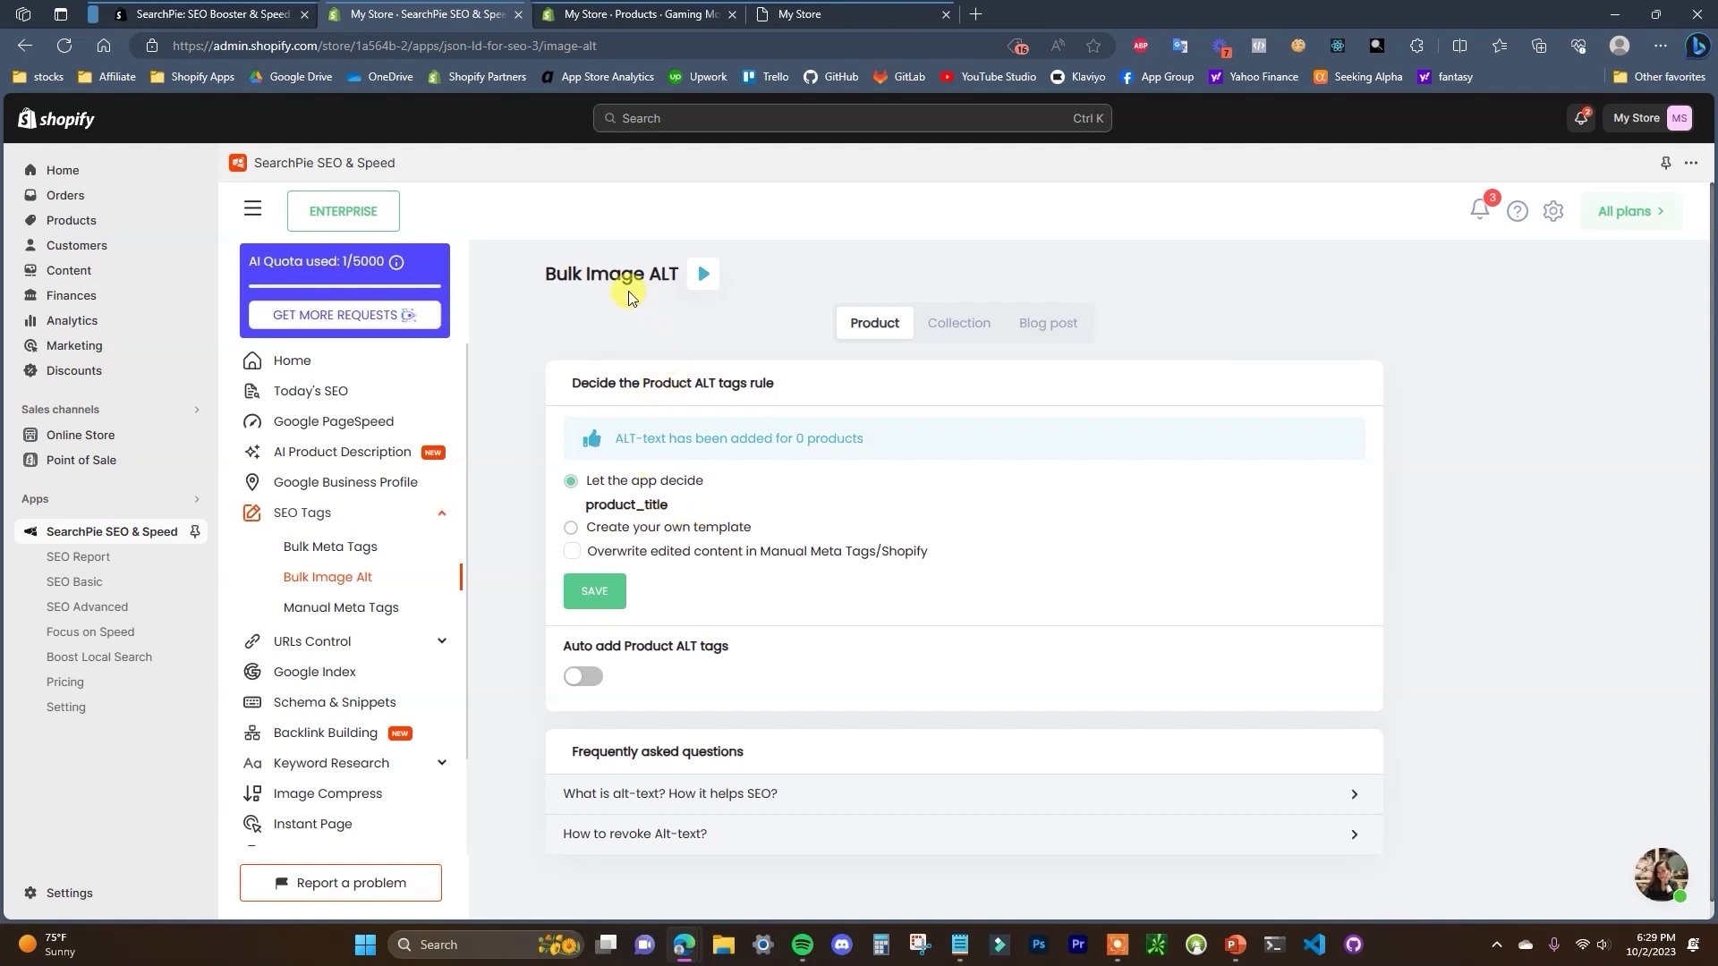
{"action": "double_click", "coordinate": [670, 506]}
{"action": "left_click", "coordinate": [633, 506]}
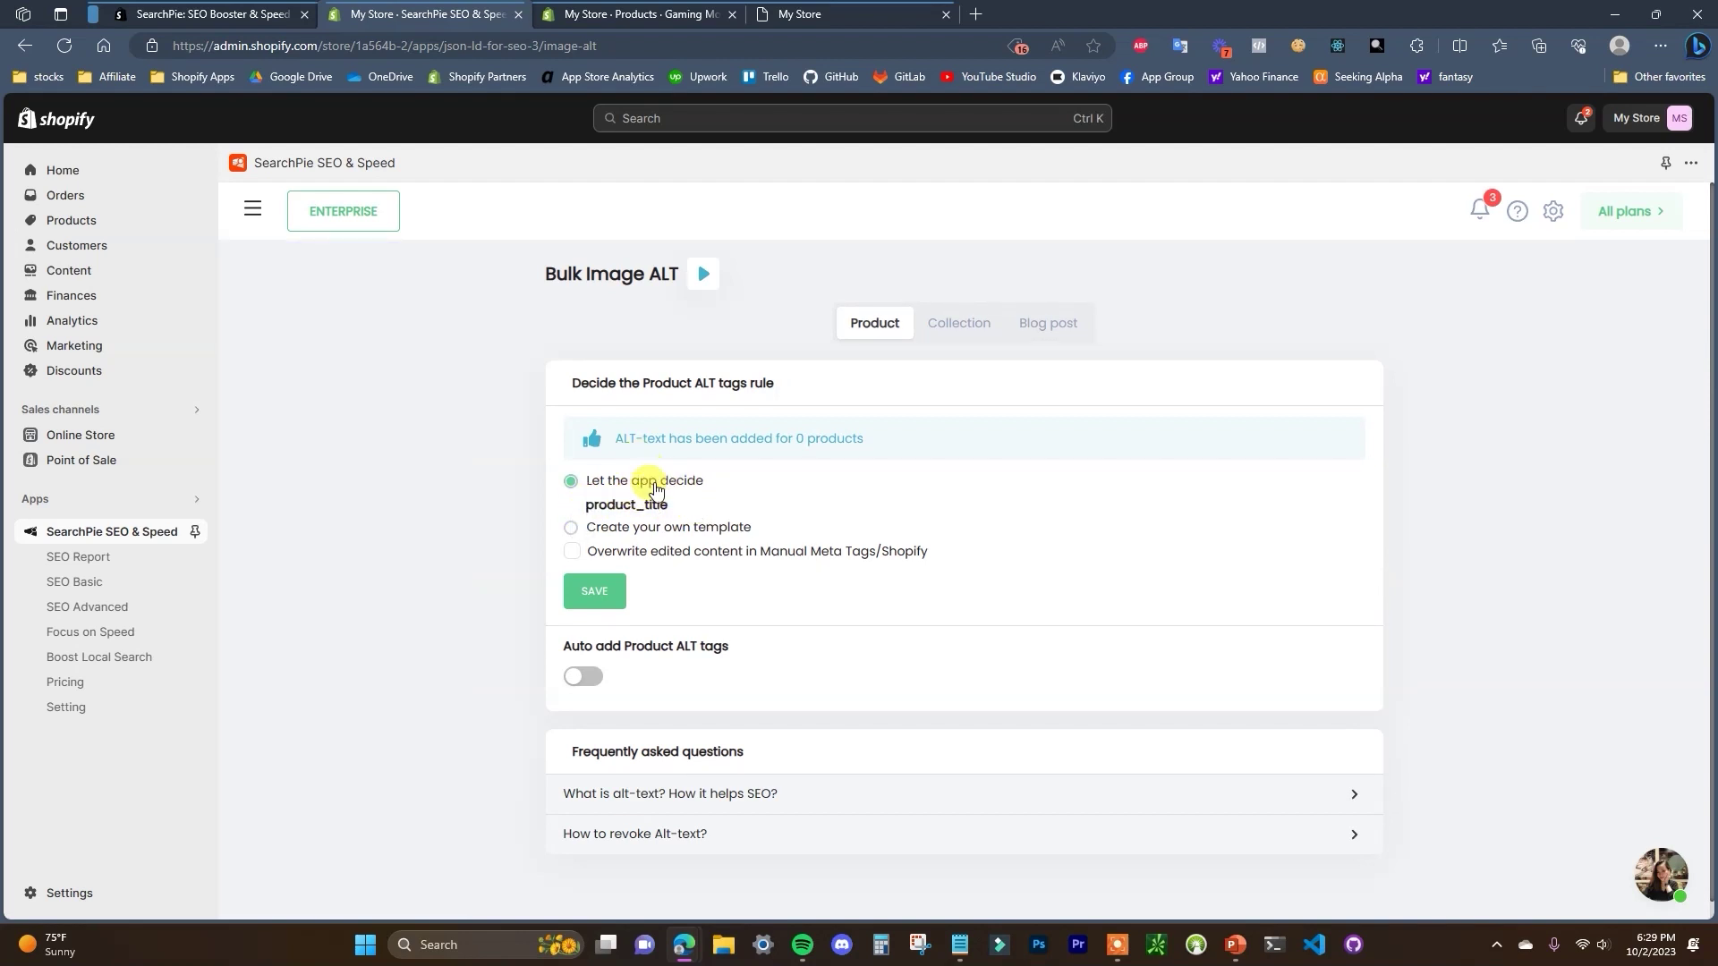
View the Gaming Monitor image's alt text information and compare it with SearchPie's Product ALT tags rule.
{"action": "left_click", "coordinate": [637, 13]}
{"action": "scroll", "coordinate": [703, 522], "scroll_direction": "down", "scroll_amount": 3}
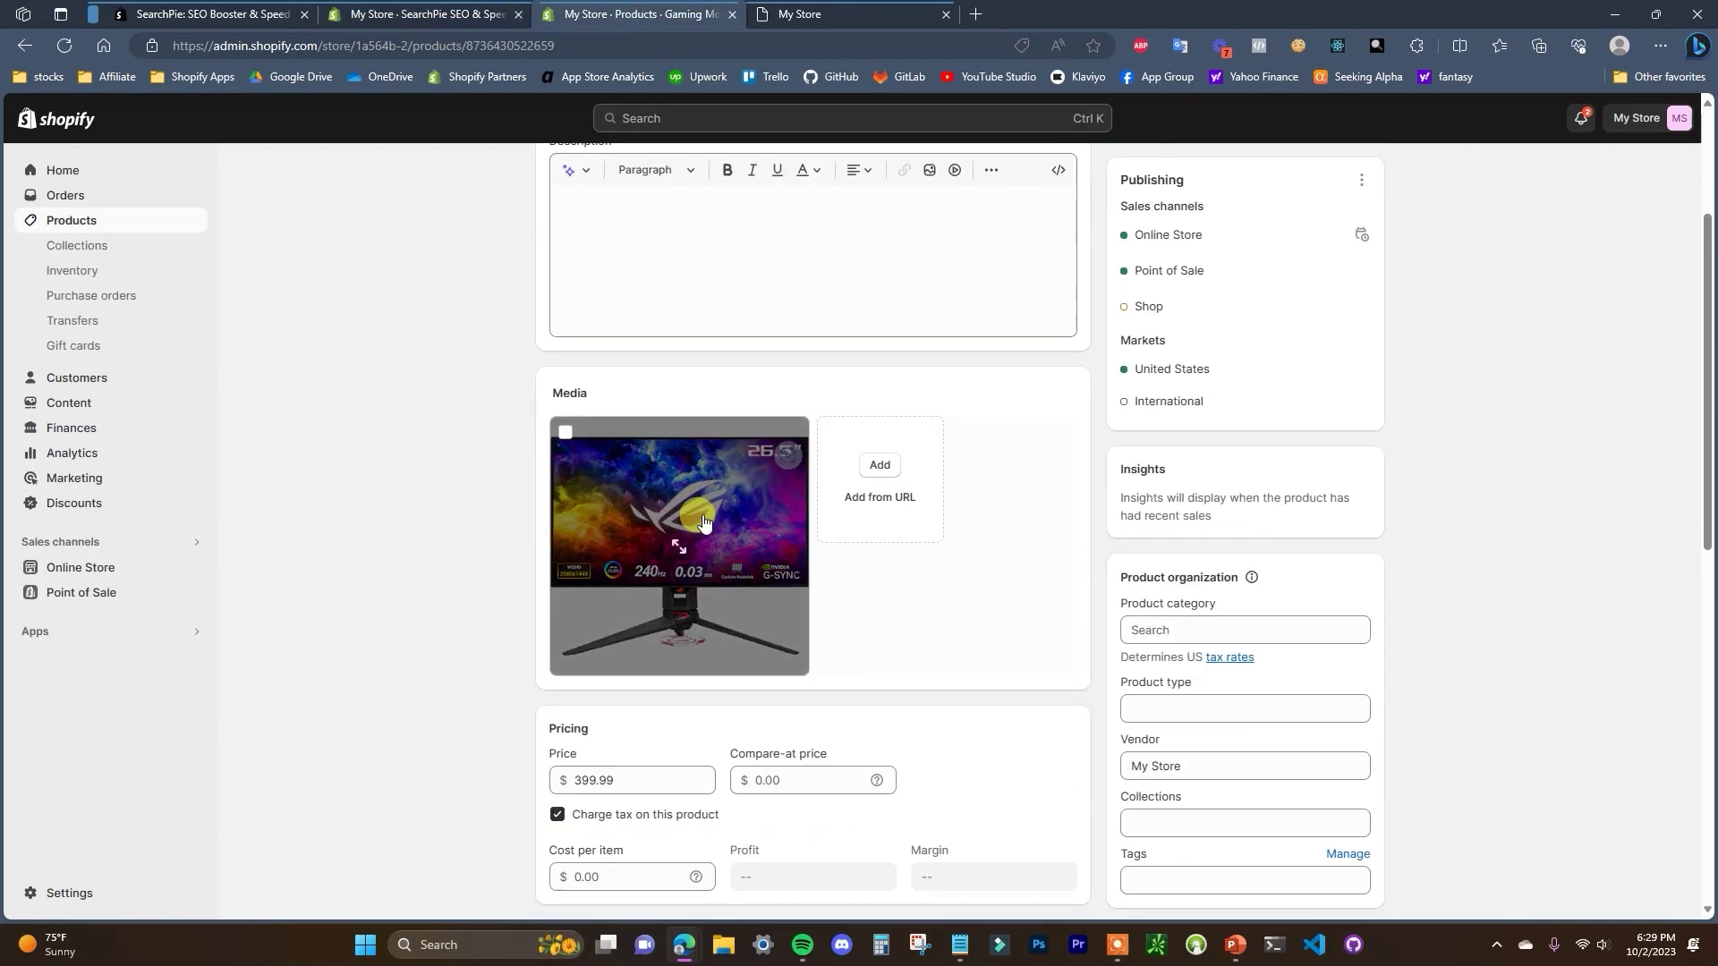
{"action": "left_click", "coordinate": [750, 541]}
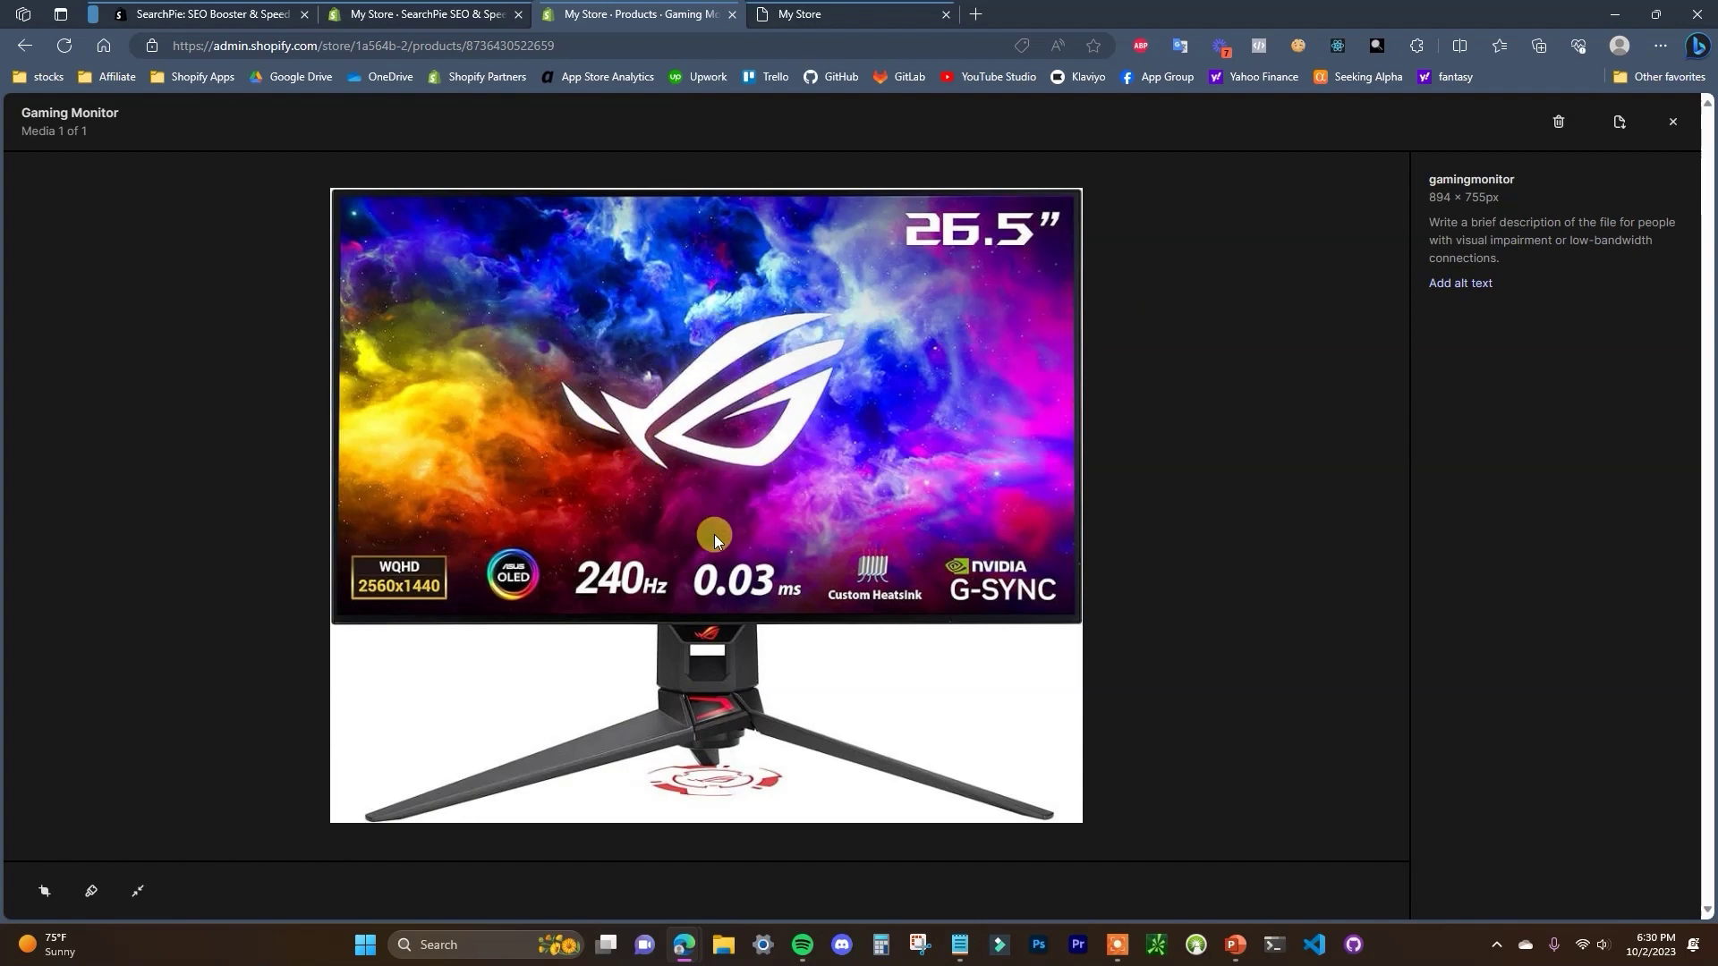
{"action": "left_click", "coordinate": [410, 7]}
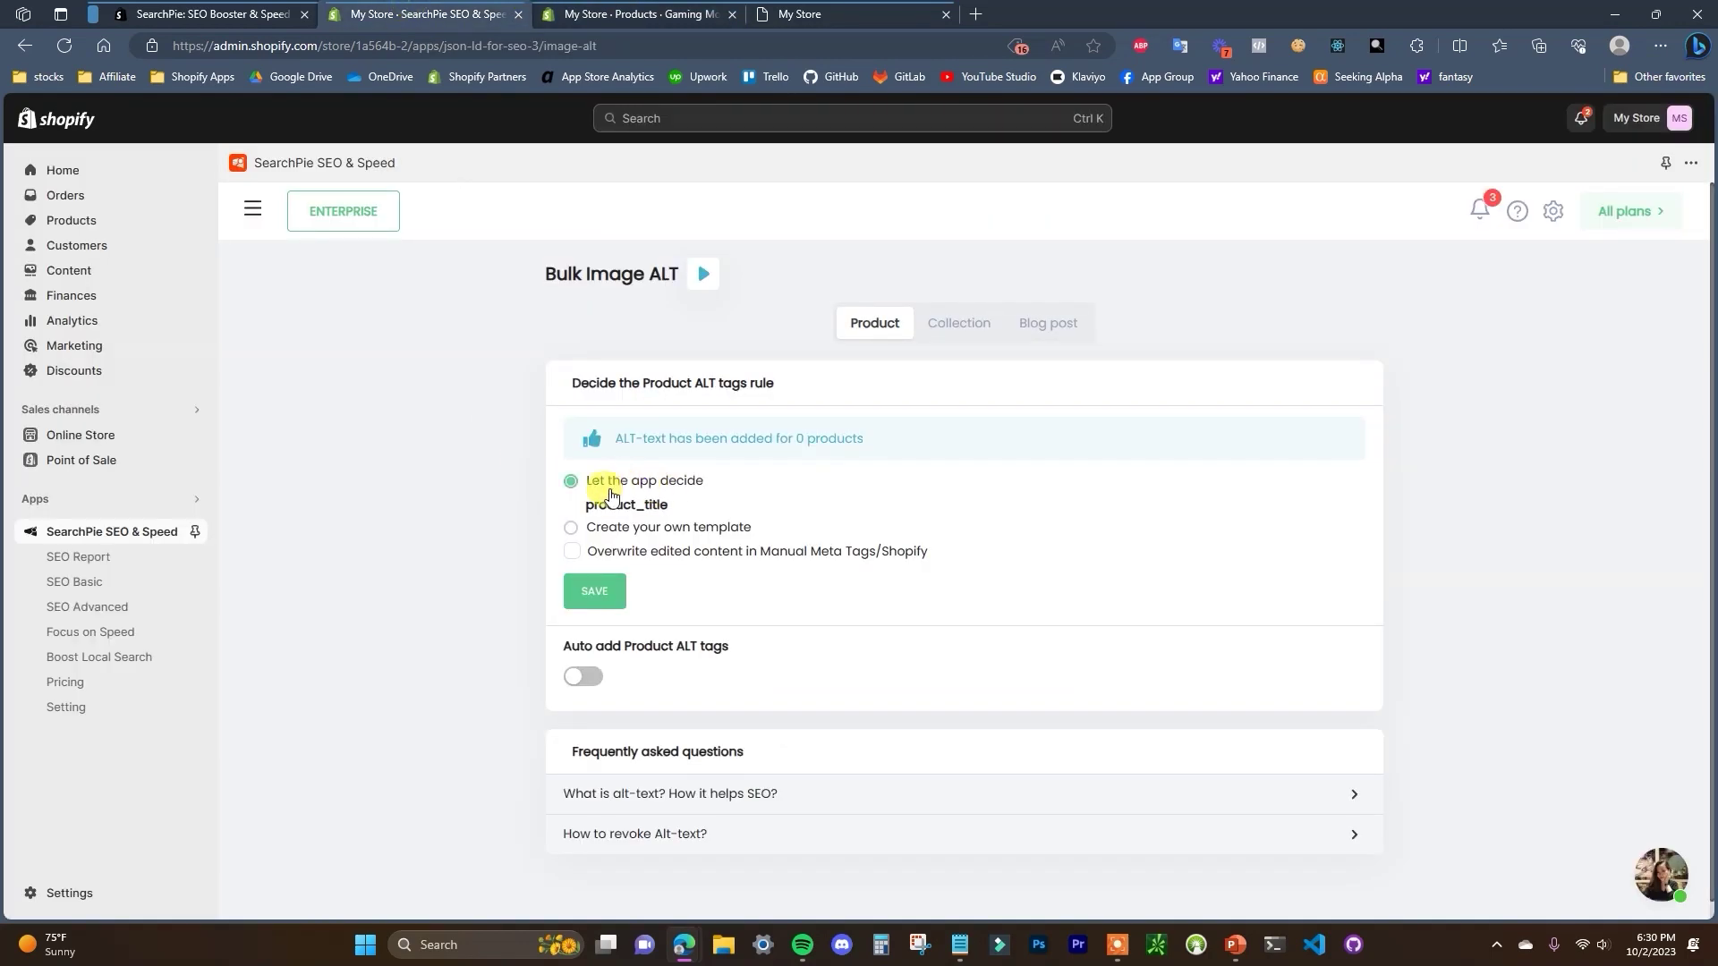
{"action": "left_click", "coordinate": [662, 11]}
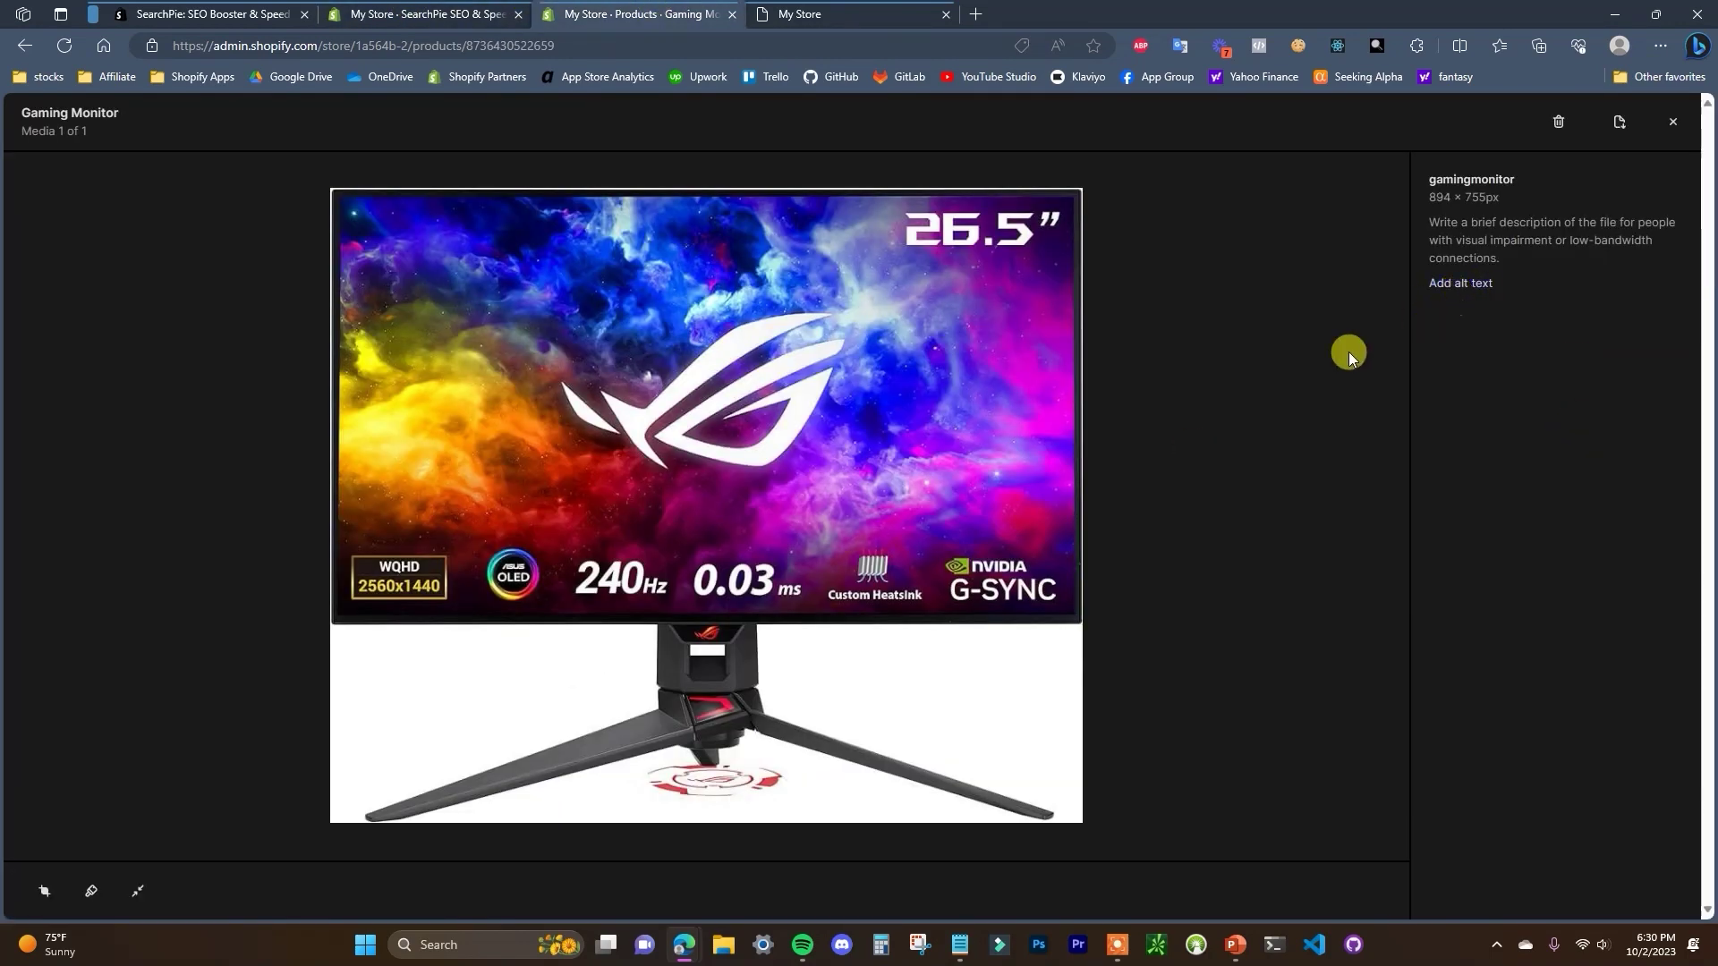
{"action": "left_click", "coordinate": [410, 9]}
{"action": "left_click", "coordinate": [597, 10]}
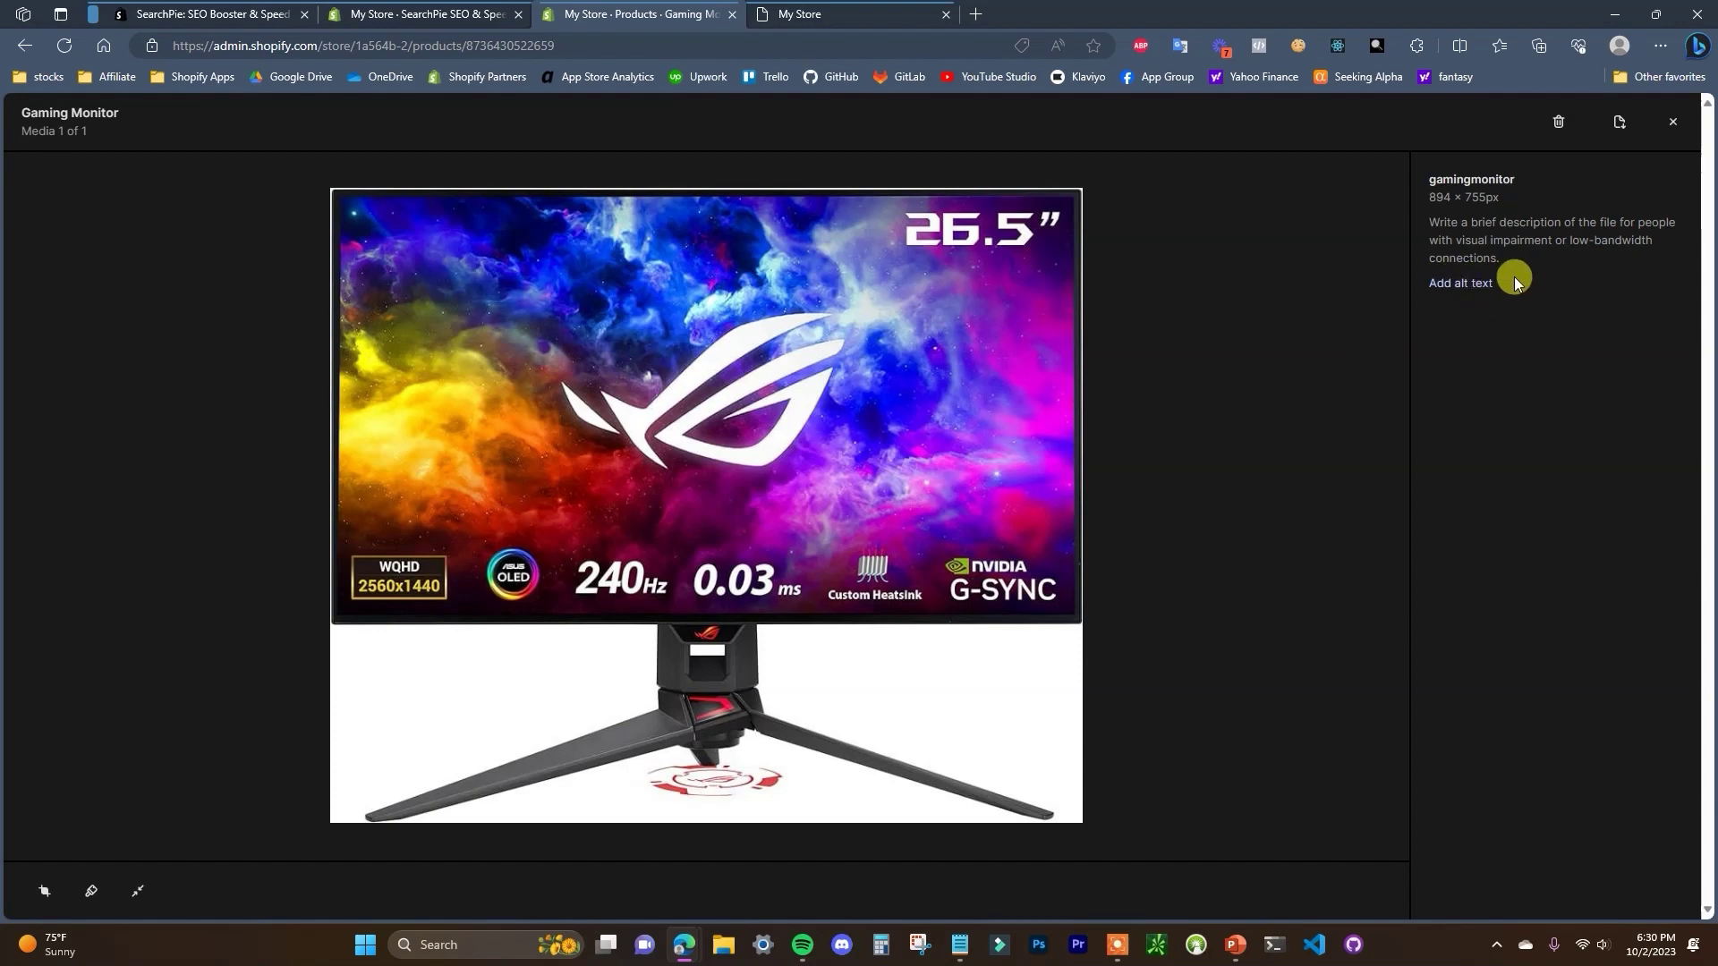
{"action": "left_click", "coordinate": [420, 12]}
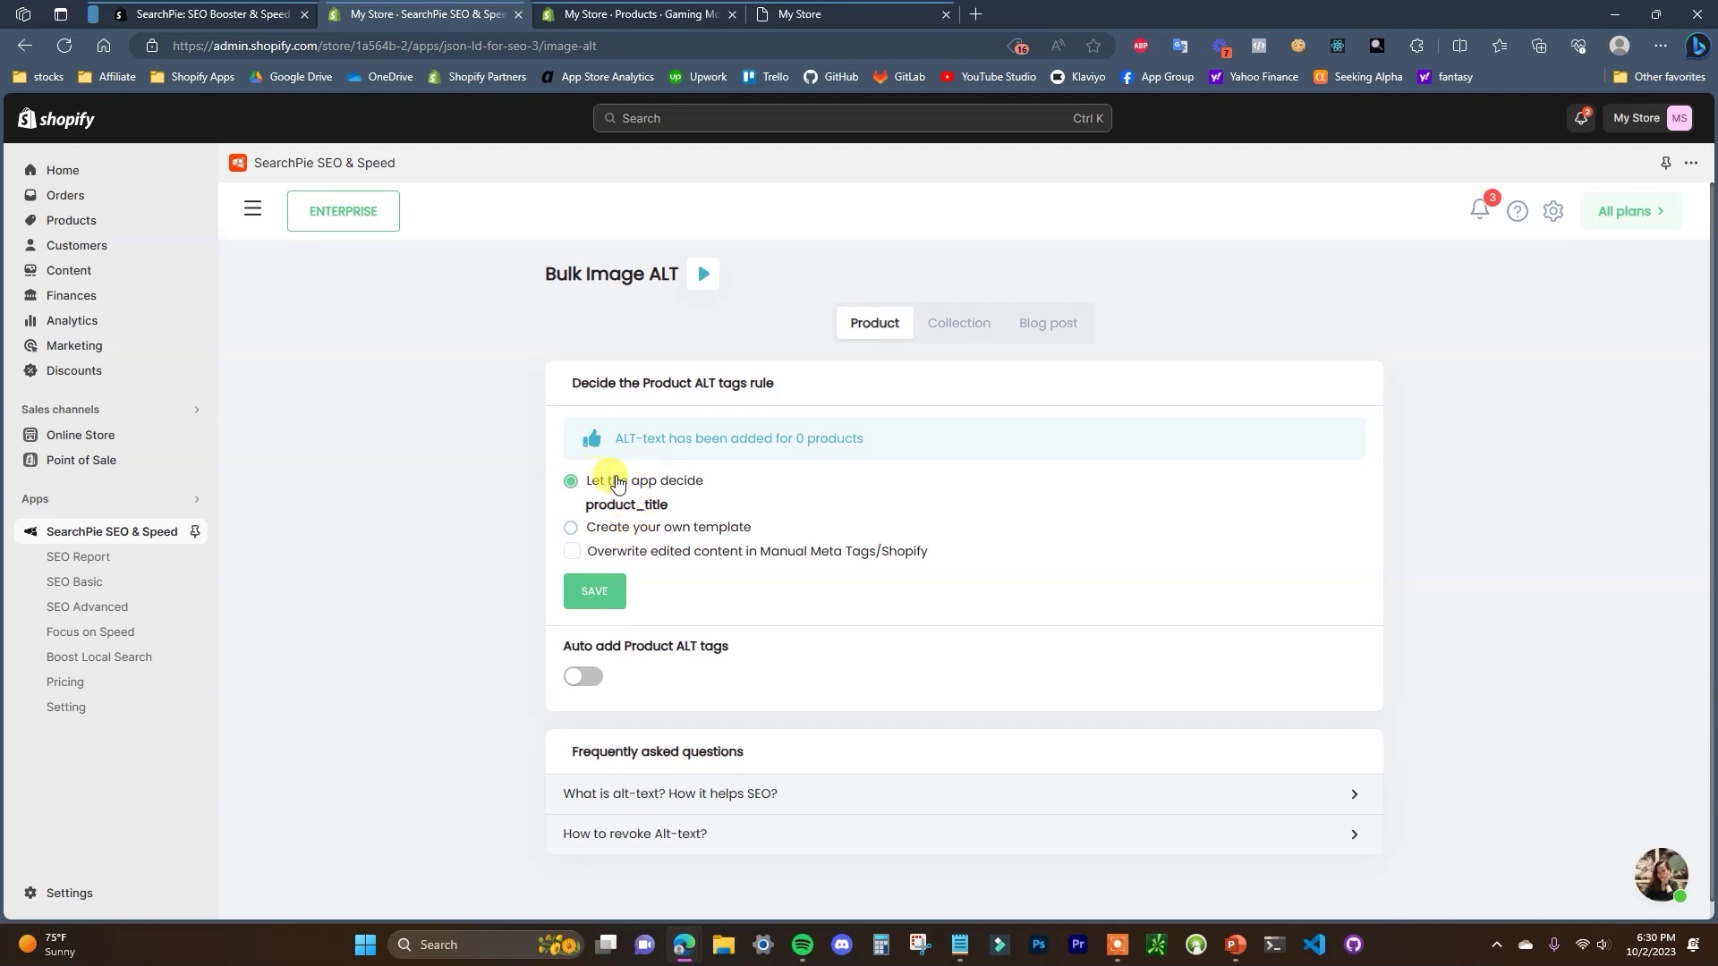
Turn on Auto add Product ALT tags, save the app-decided Product ALT rule and read the processing notice.
{"action": "left_click", "coordinate": [586, 682]}
{"action": "left_click", "coordinate": [594, 590]}
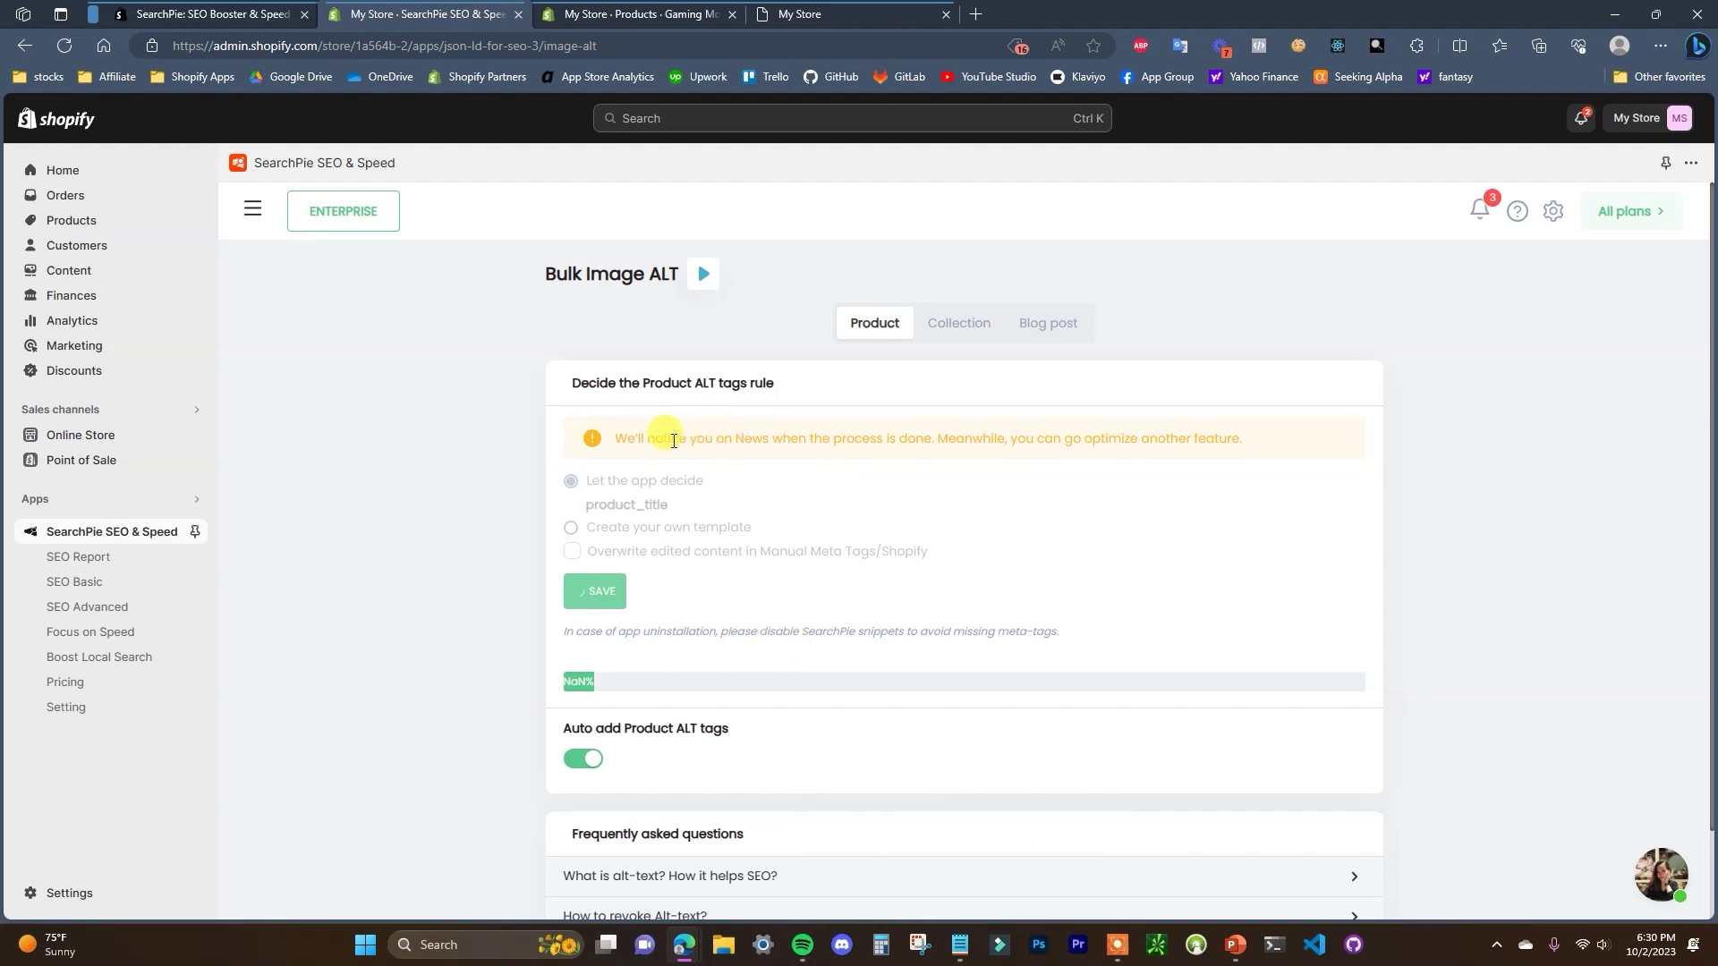
{"action": "left_click_drag", "start_coordinate": [680, 442], "coordinate": [1286, 436]}
{"action": "left_click", "coordinate": [1199, 435]}
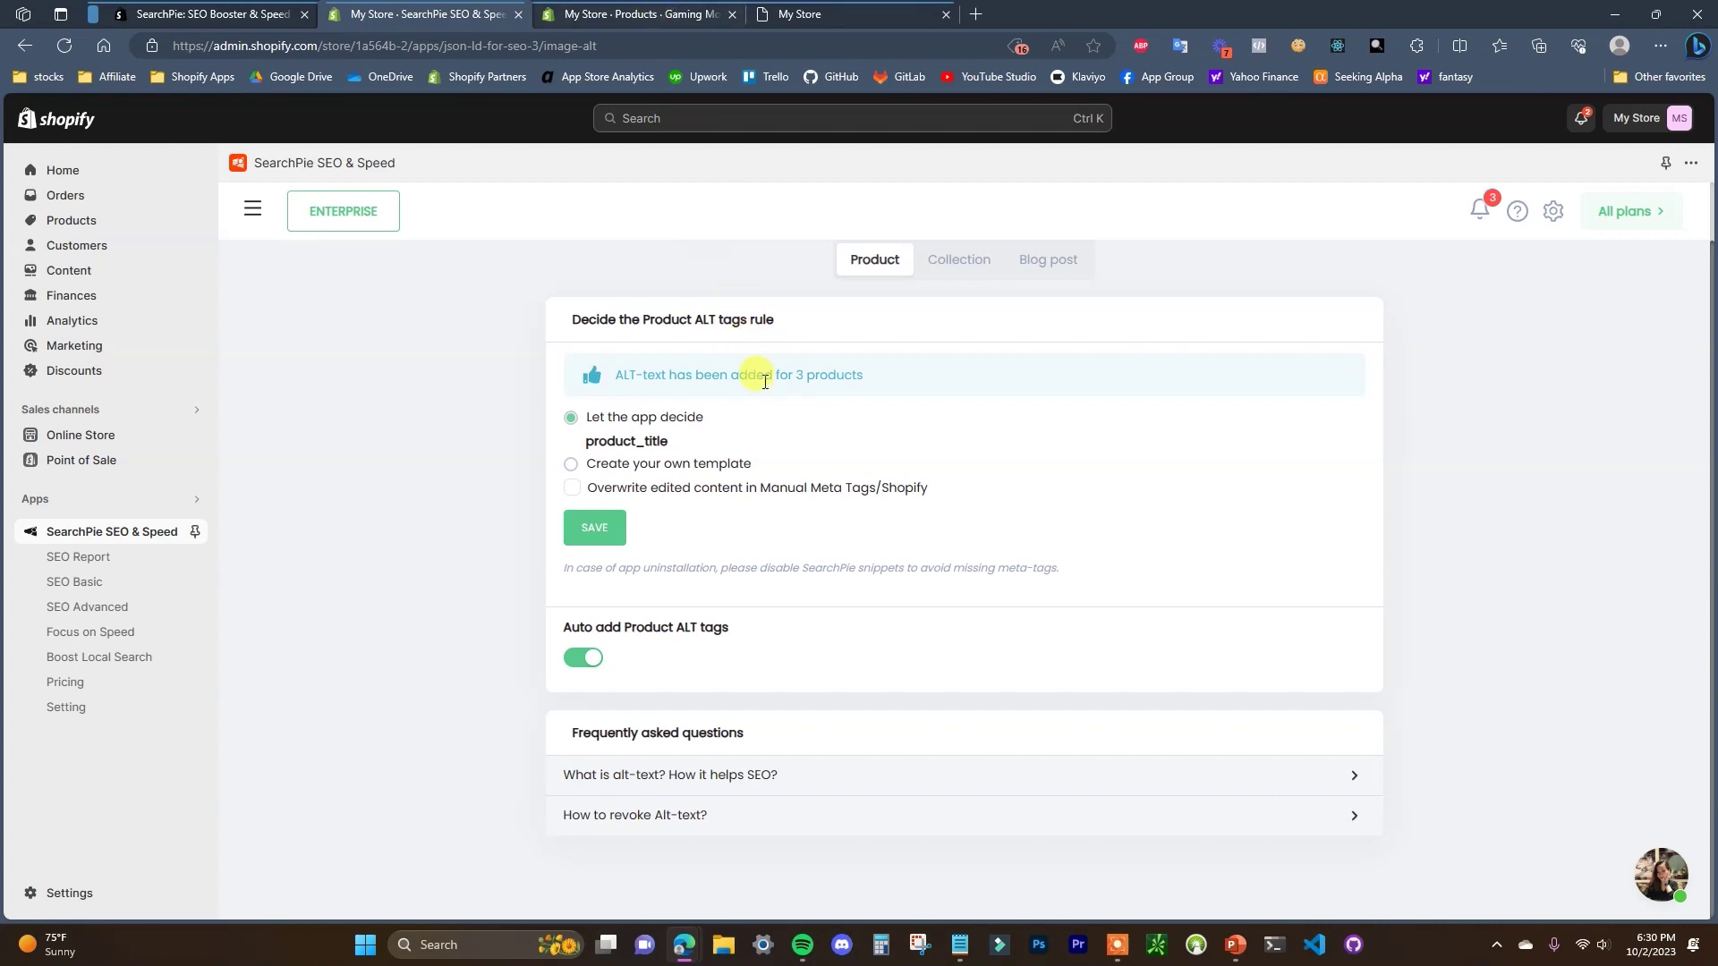
Reopen the Gaming Monitor product image to check its alt text, and close the image view.
{"action": "left_click", "coordinate": [639, 13]}
{"action": "left_click", "coordinate": [1673, 121]}
{"action": "left_click", "coordinate": [725, 534]}
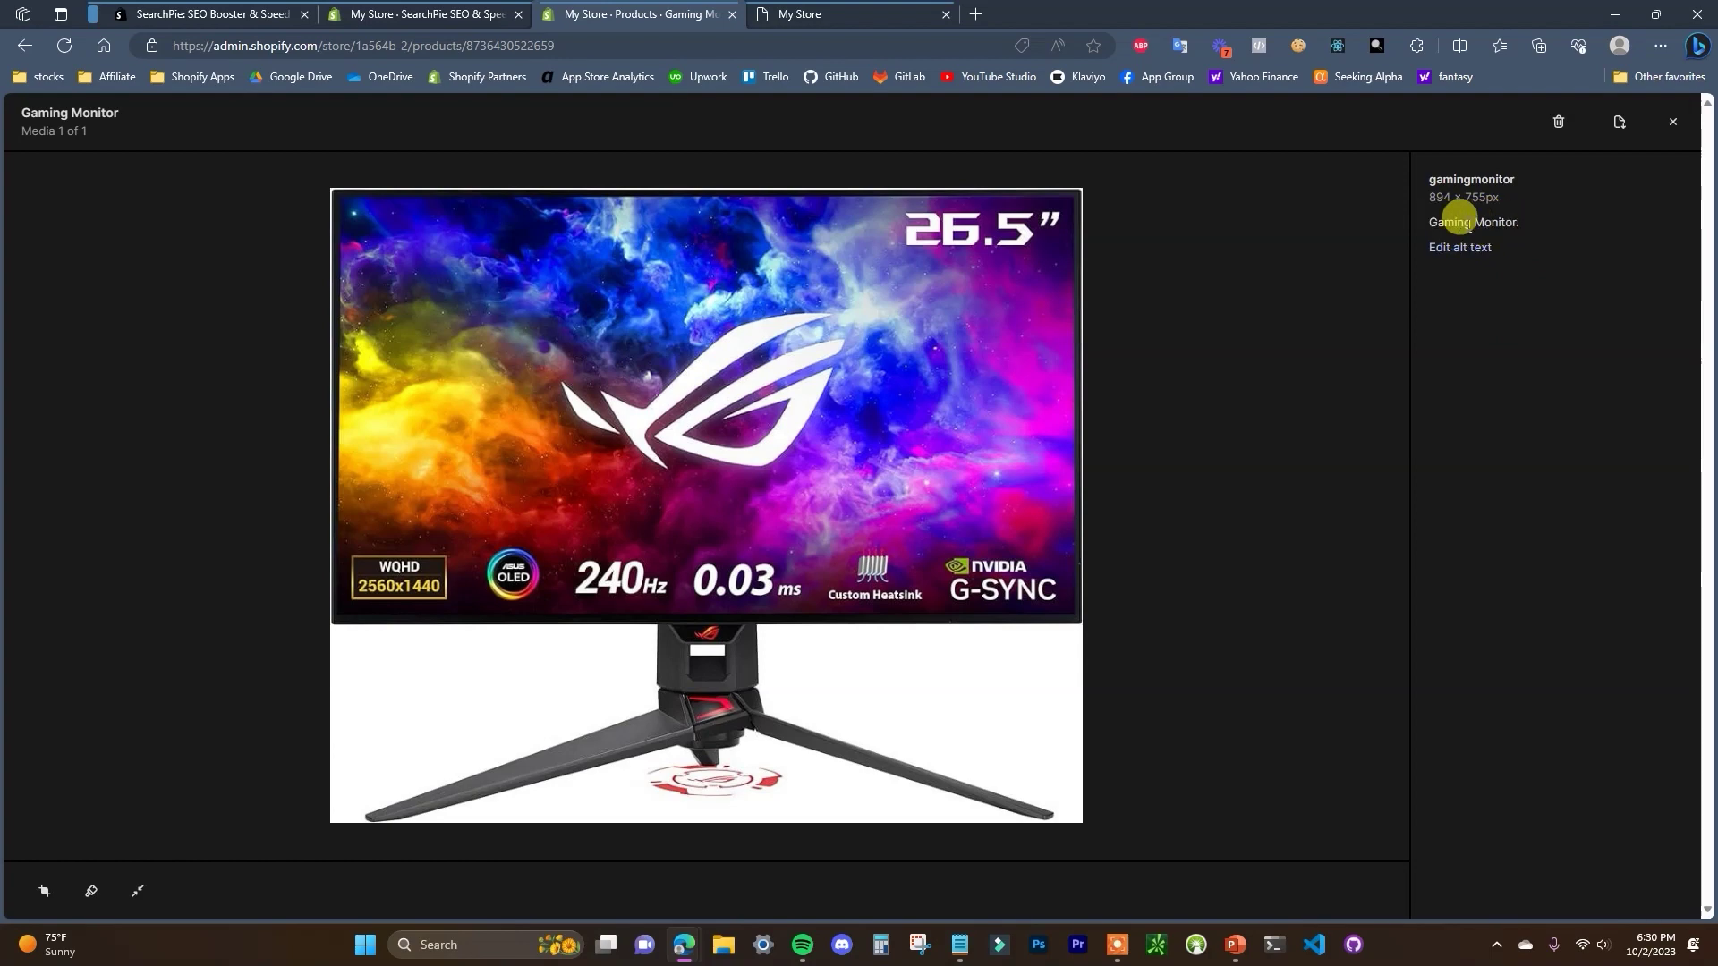
{"action": "left_click", "coordinate": [1672, 122]}
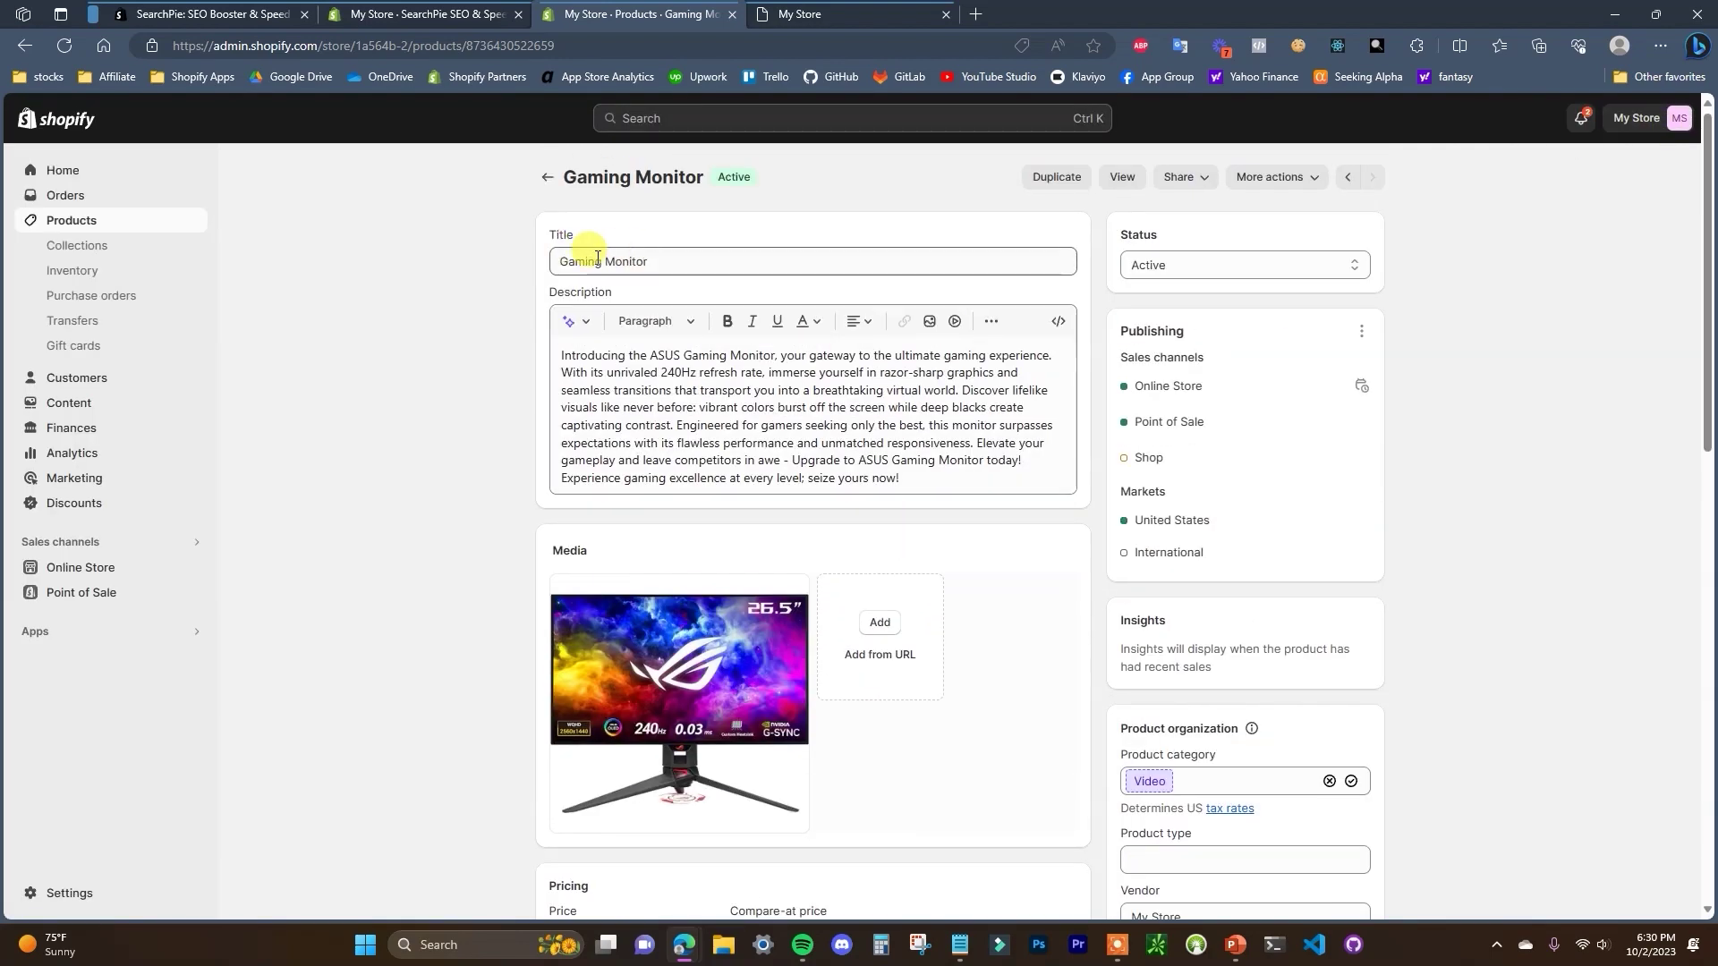
Review the Bulk Image ALT rules for collections and blog posts in SearchPie, and return to the collection rule.
{"action": "left_click", "coordinate": [438, 14]}
{"action": "left_click", "coordinate": [943, 267]}
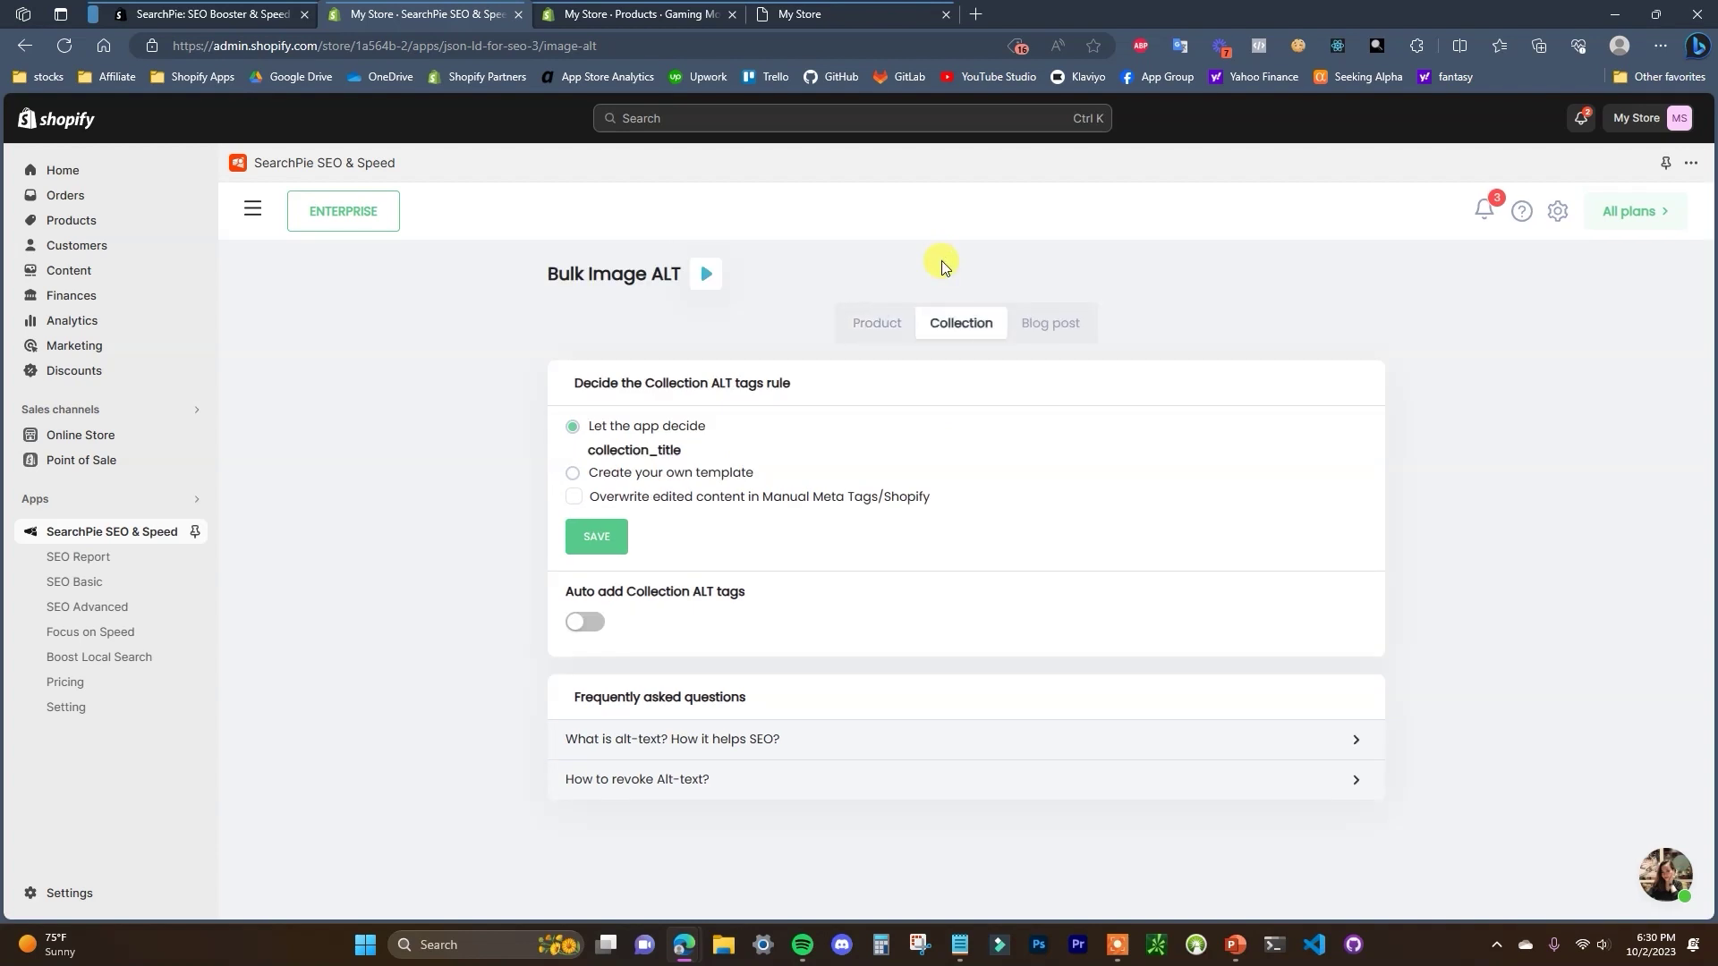
{"action": "left_click", "coordinate": [1042, 327]}
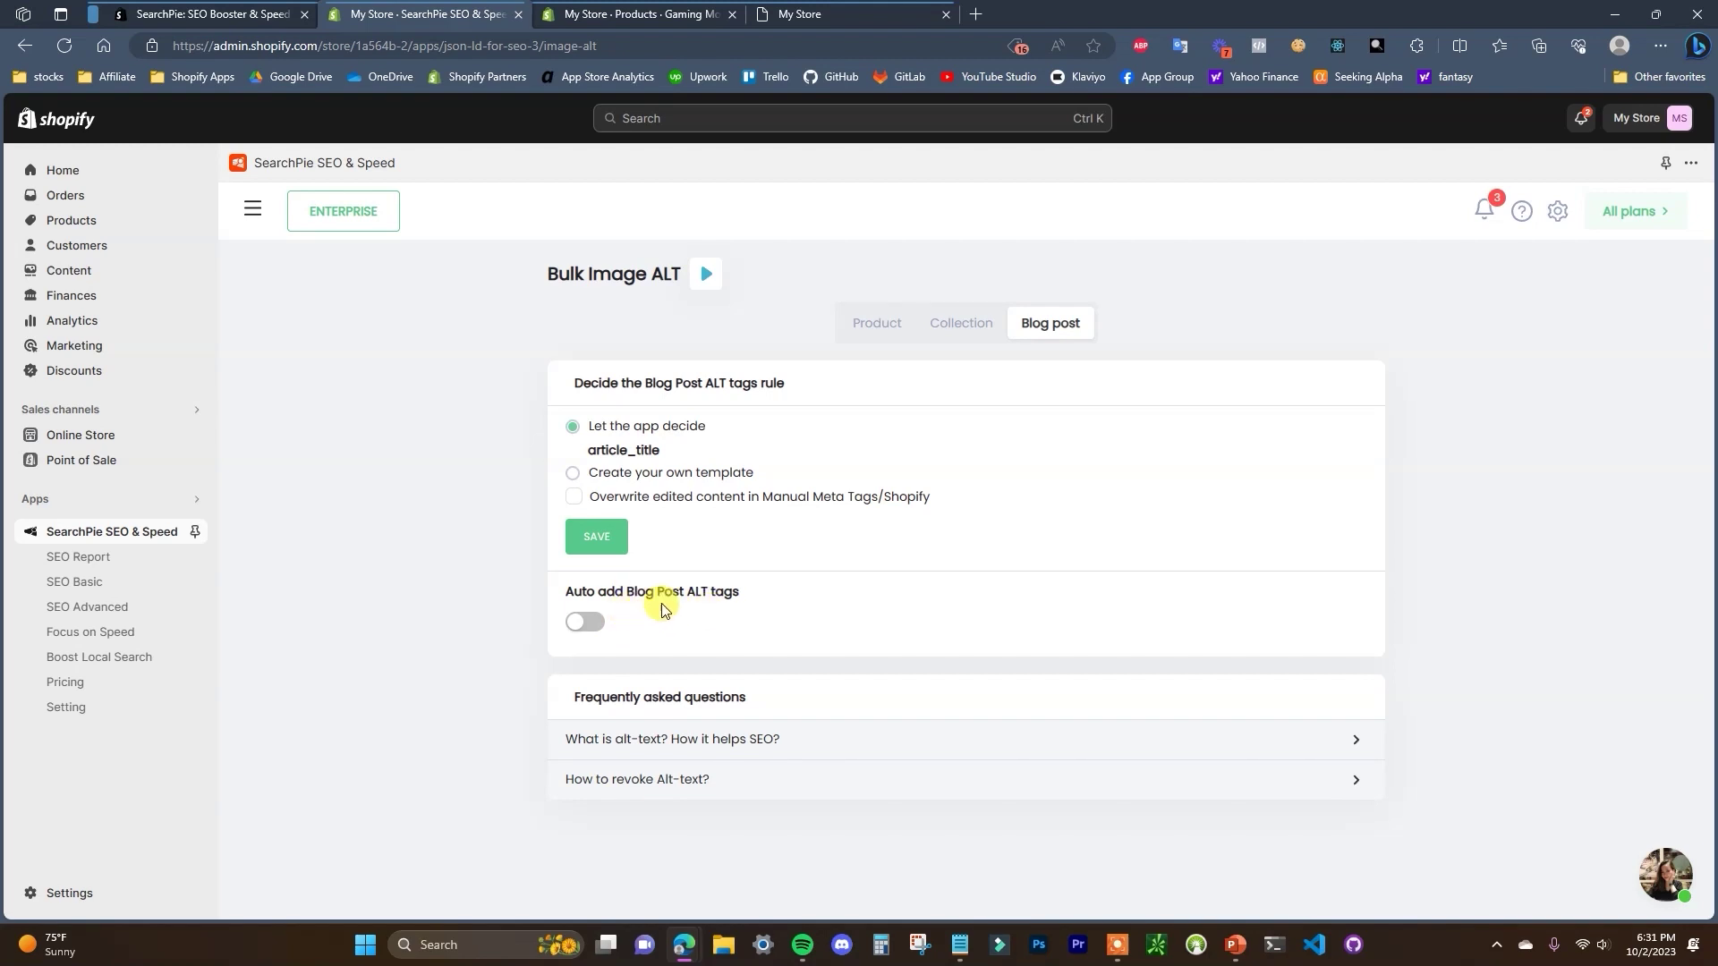
{"action": "left_click", "coordinate": [966, 323]}
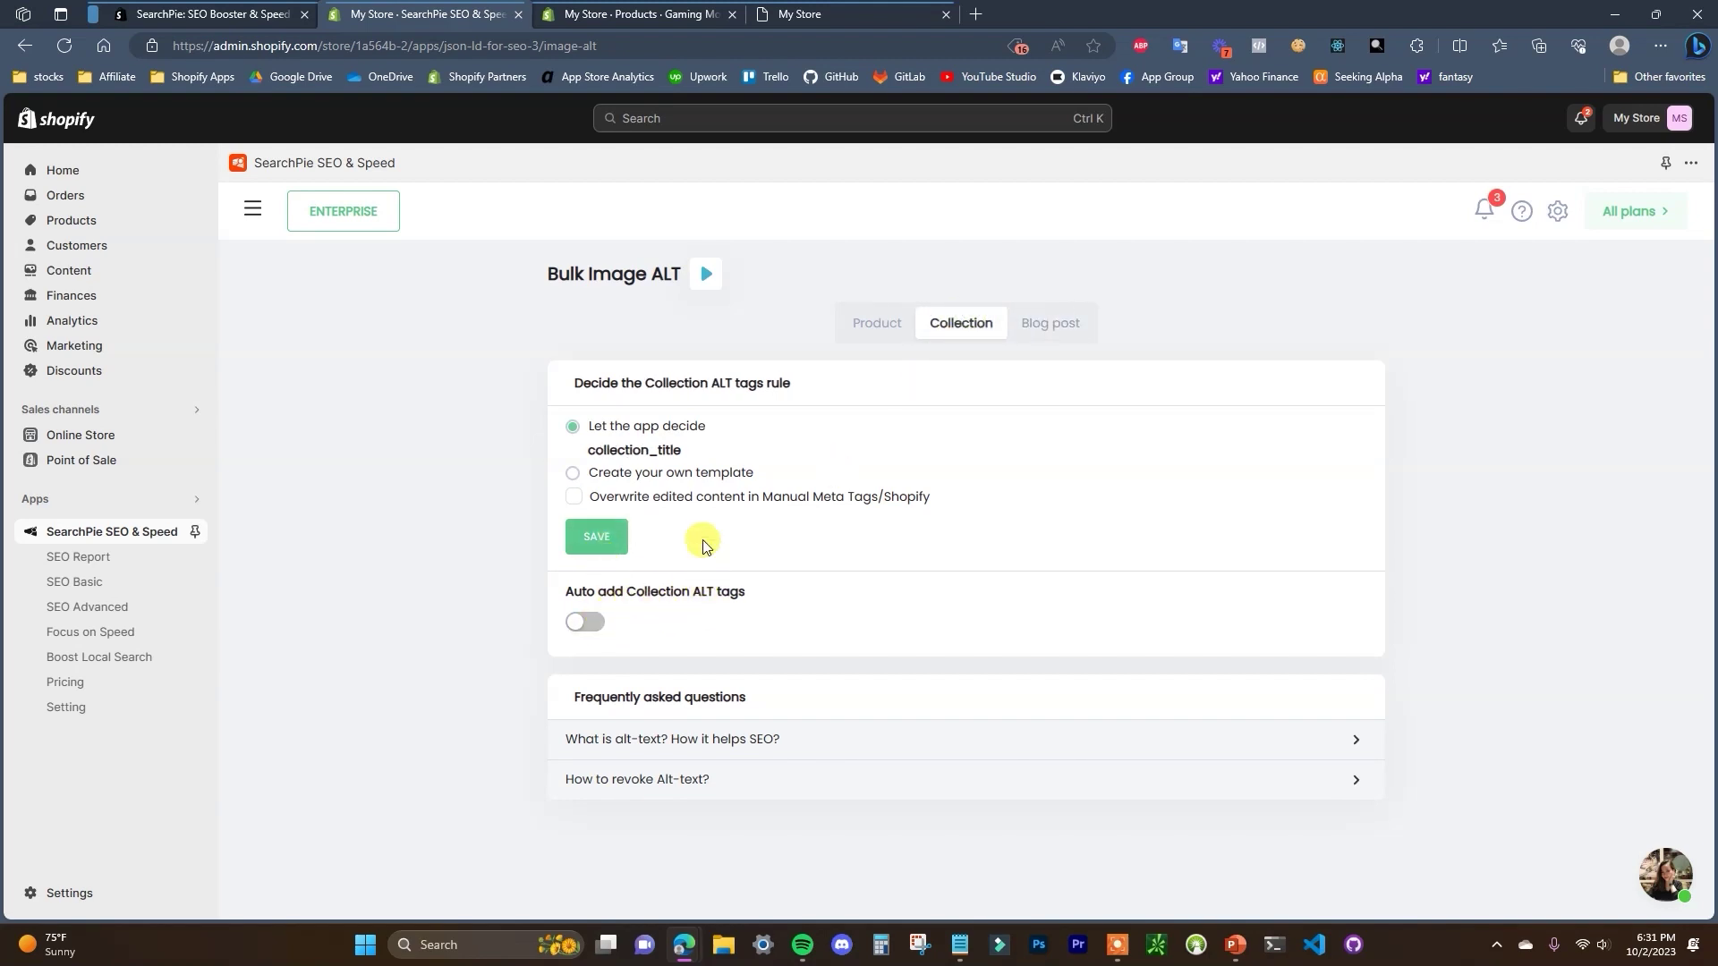
Open the Manual Meta Tags page, review the product and collection tags, return to the Home tags, and show the app's navigation again.
{"action": "left_click", "coordinate": [252, 207]}
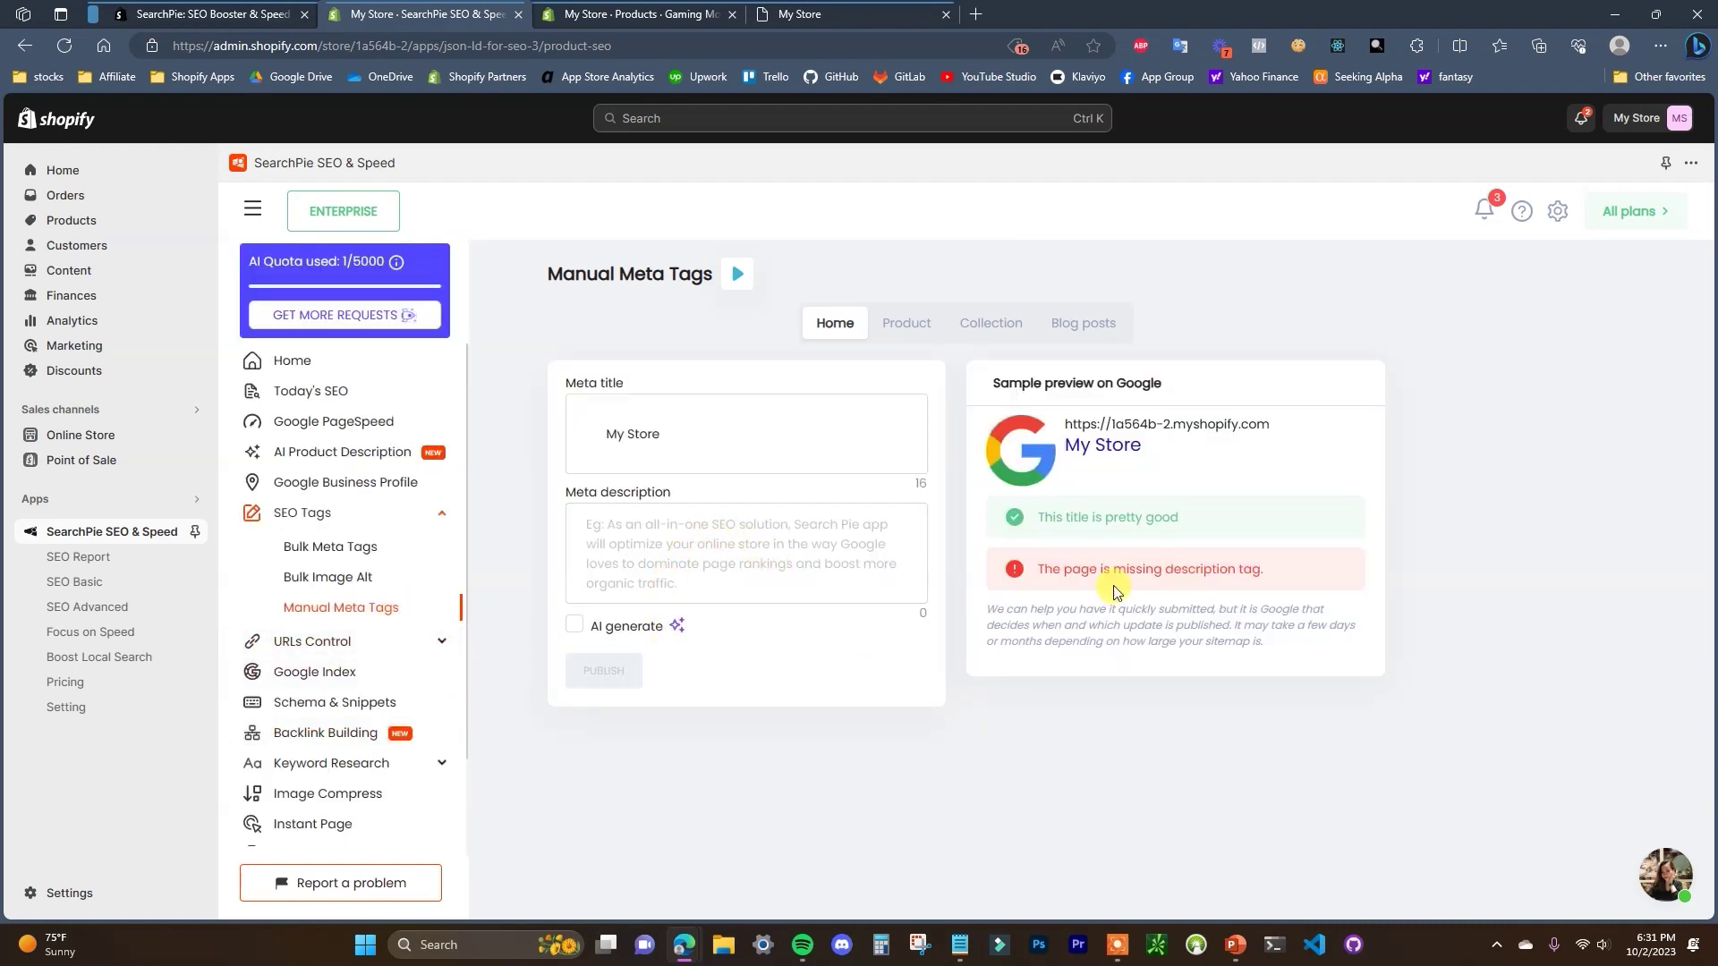
{"action": "left_click", "coordinate": [909, 338]}
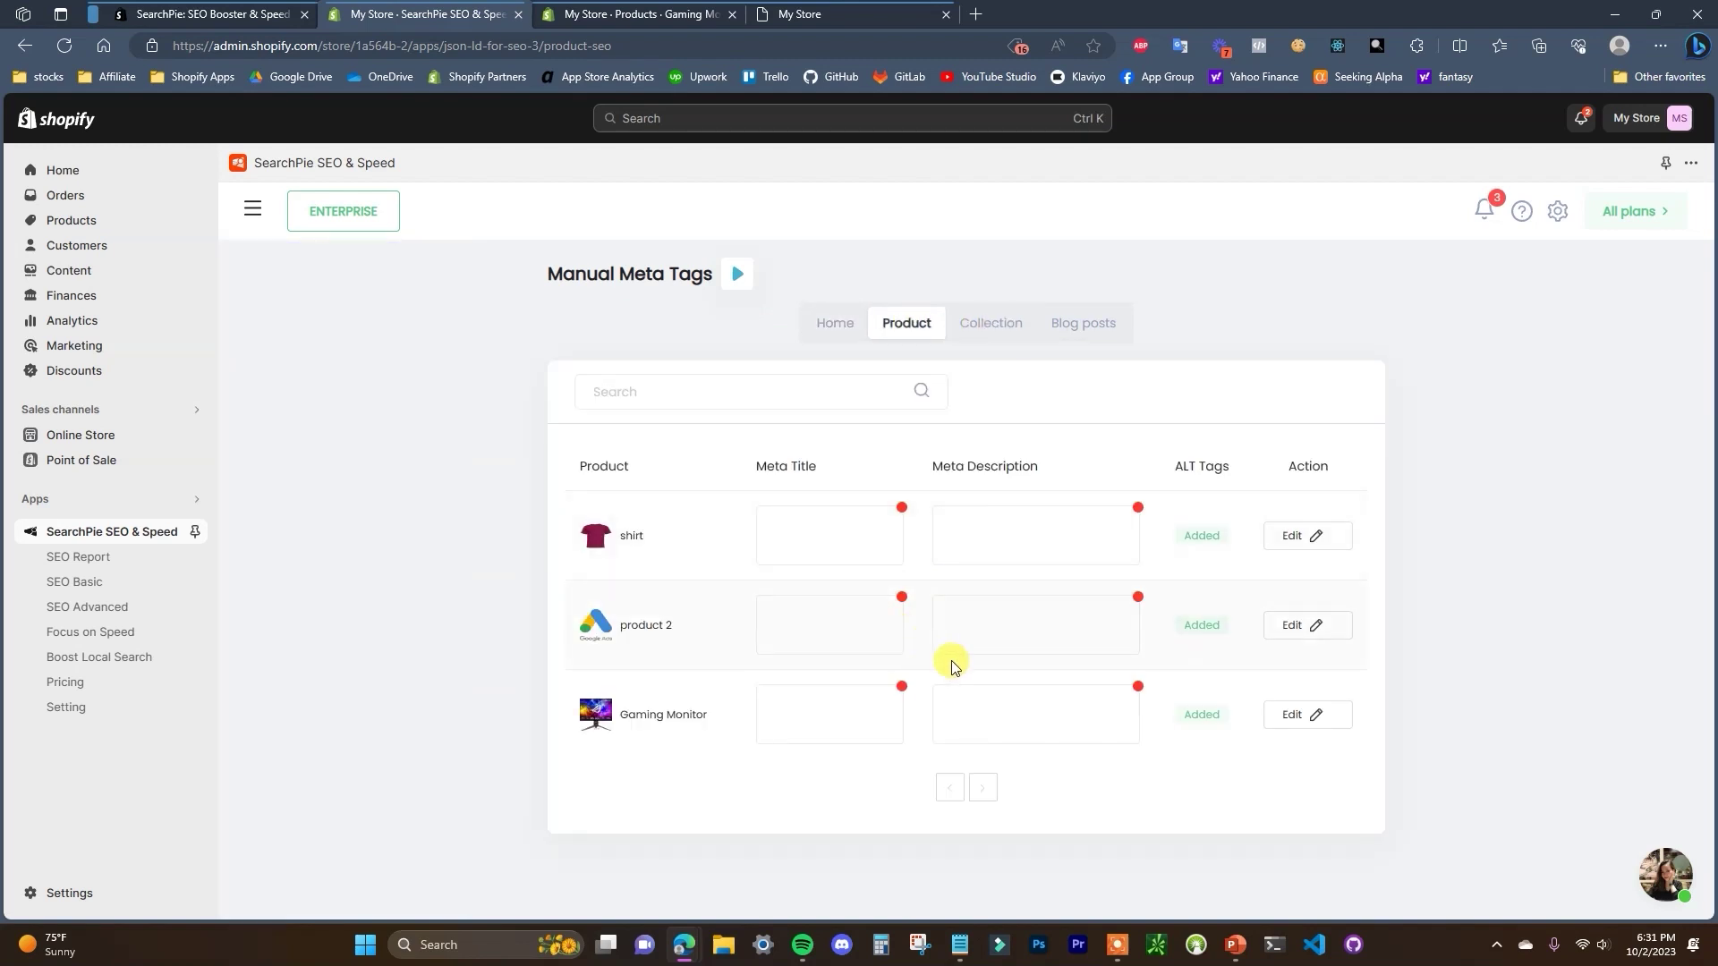
{"action": "left_click", "coordinate": [999, 336]}
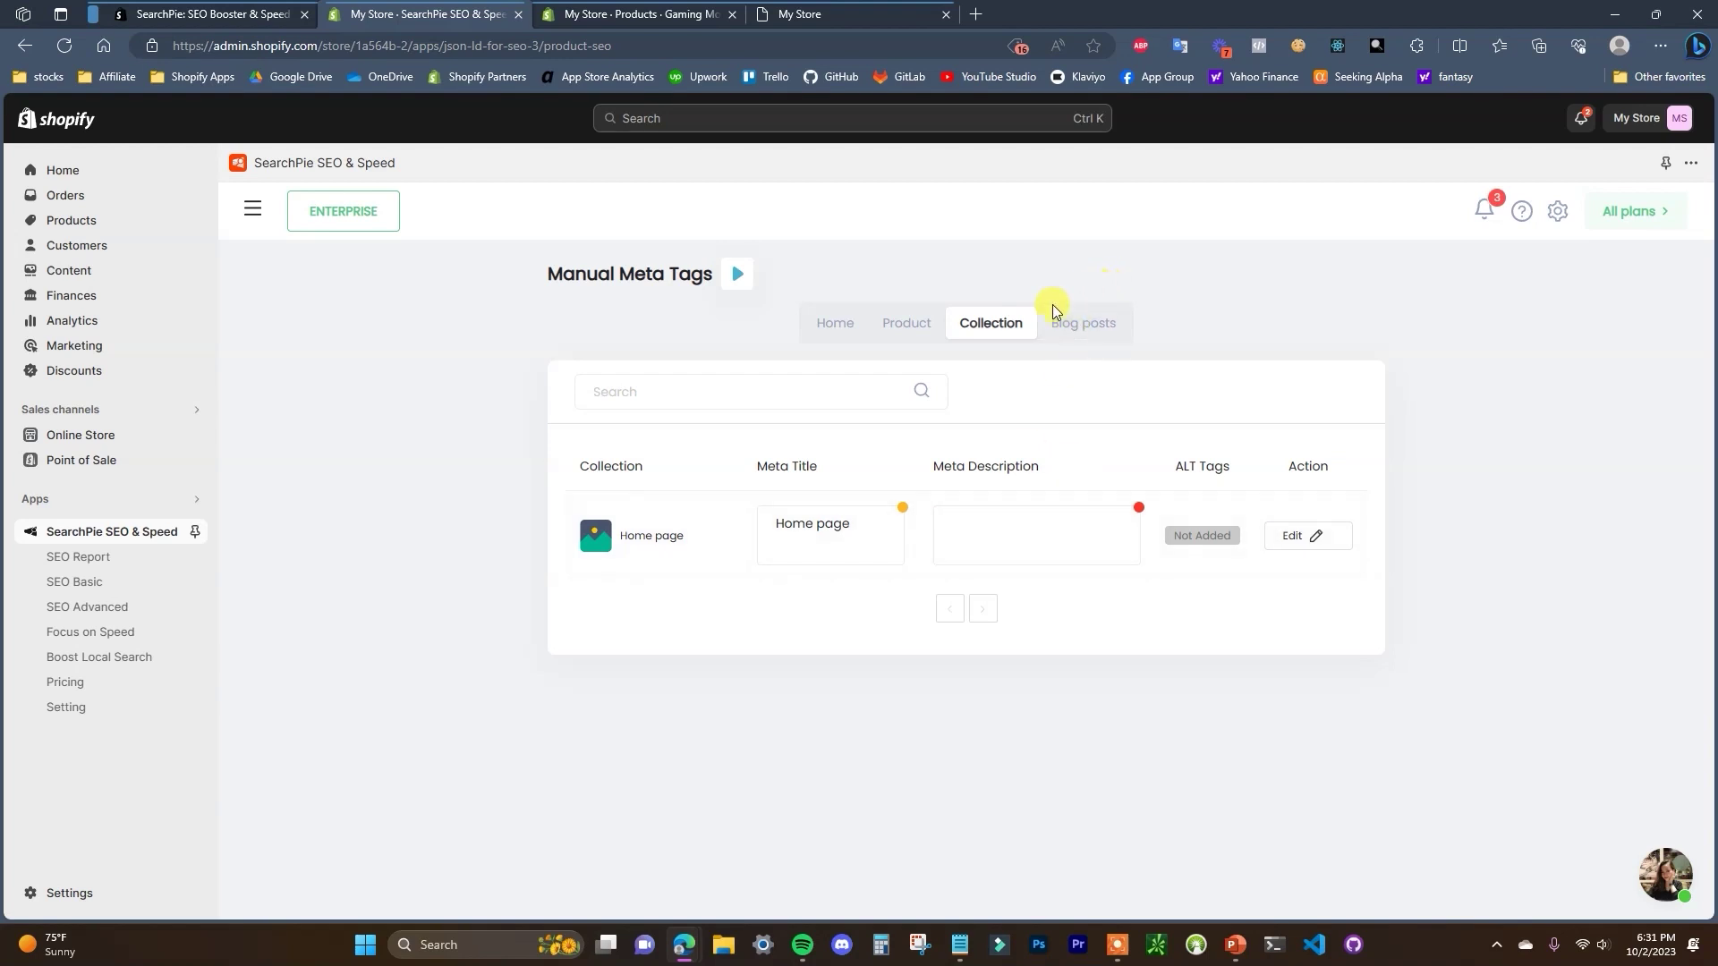
{"action": "left_click", "coordinate": [836, 323]}
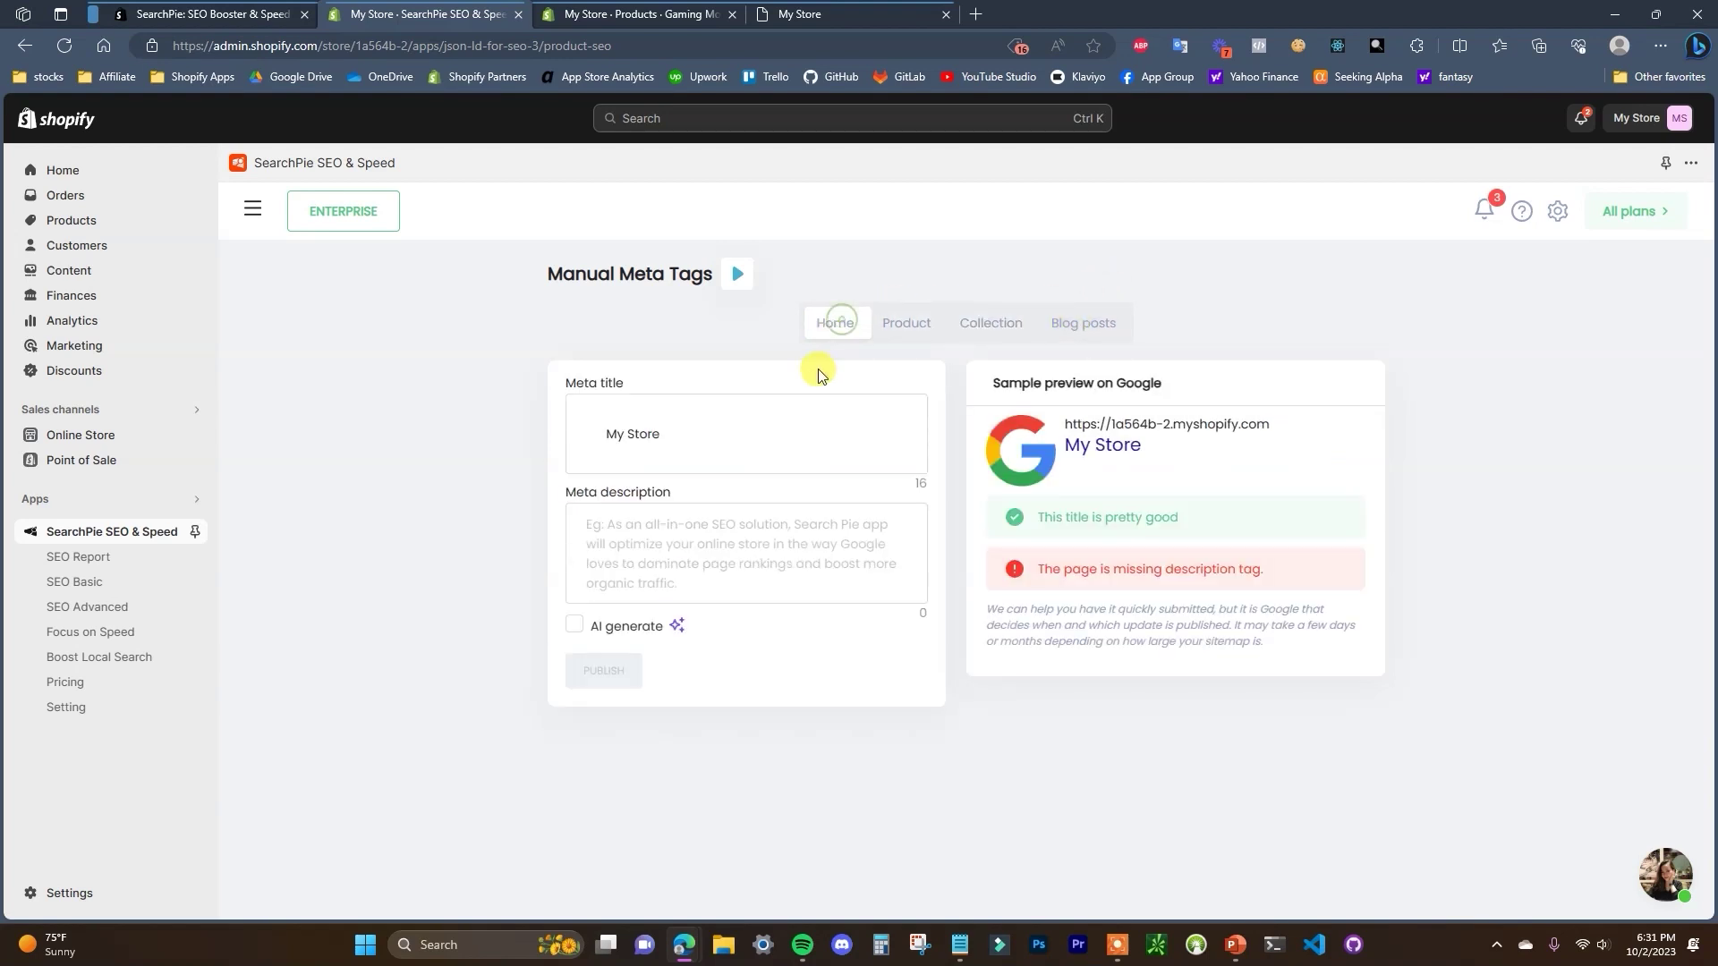
{"action": "left_click", "coordinate": [252, 224]}
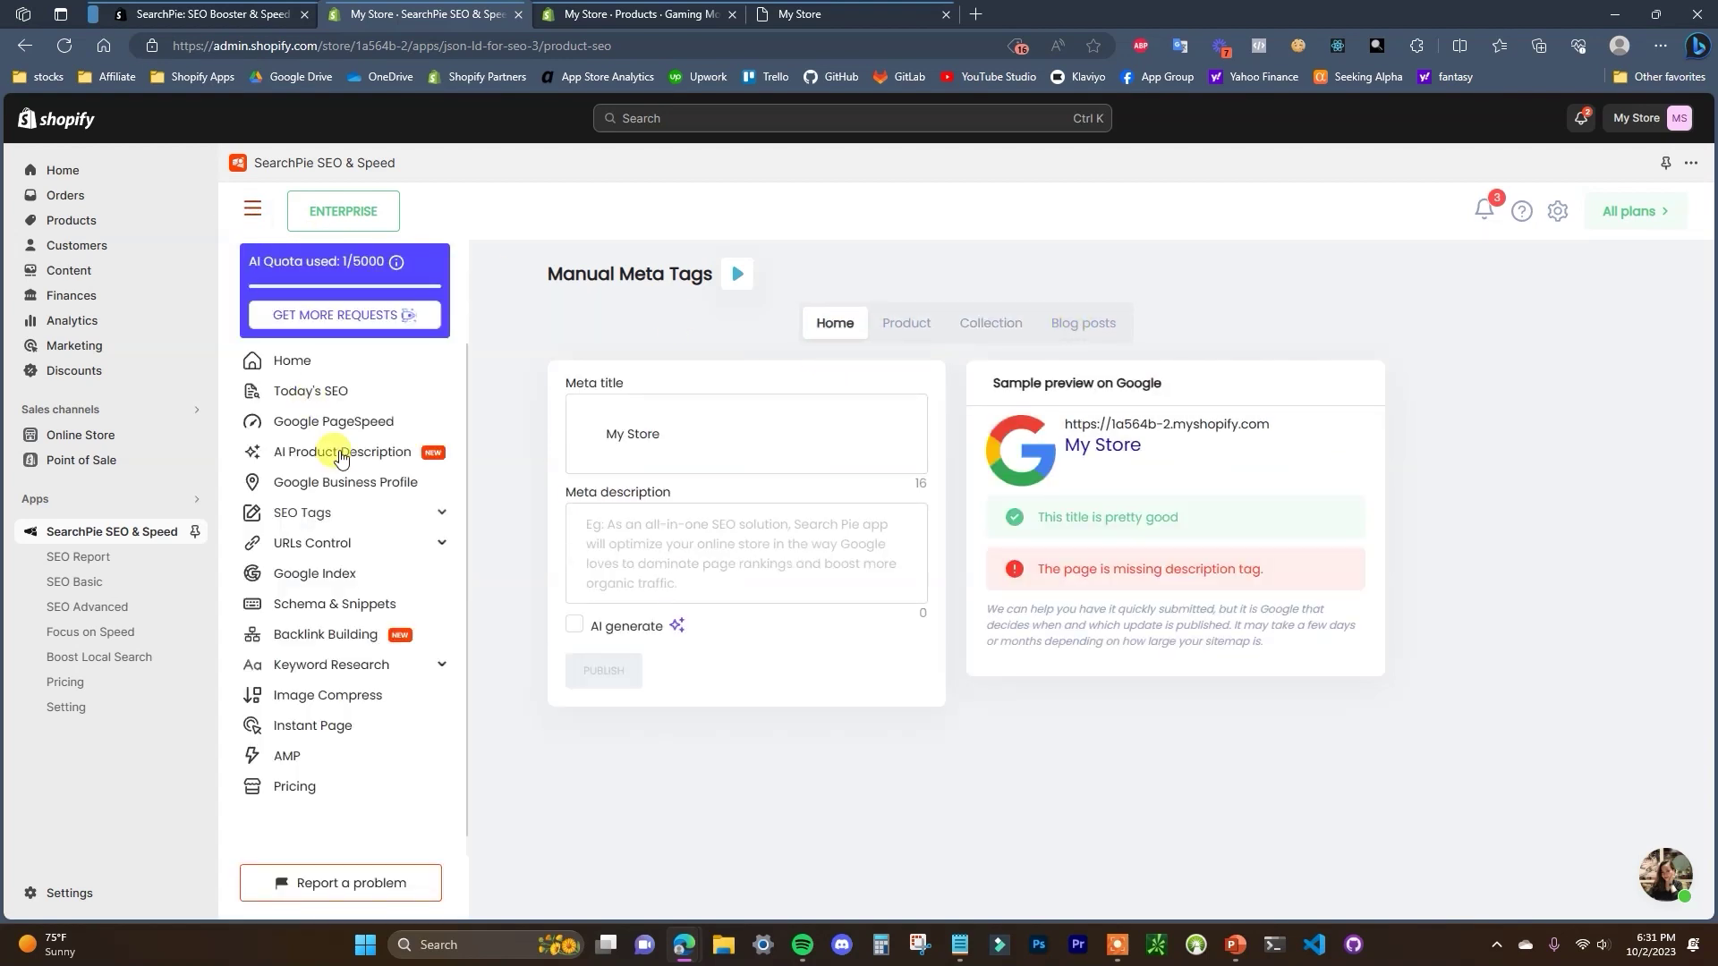
Open the Broken Link page from SearchPie's URLs Control section.
{"action": "left_click", "coordinate": [439, 541]}
{"action": "left_click", "coordinate": [438, 512]}
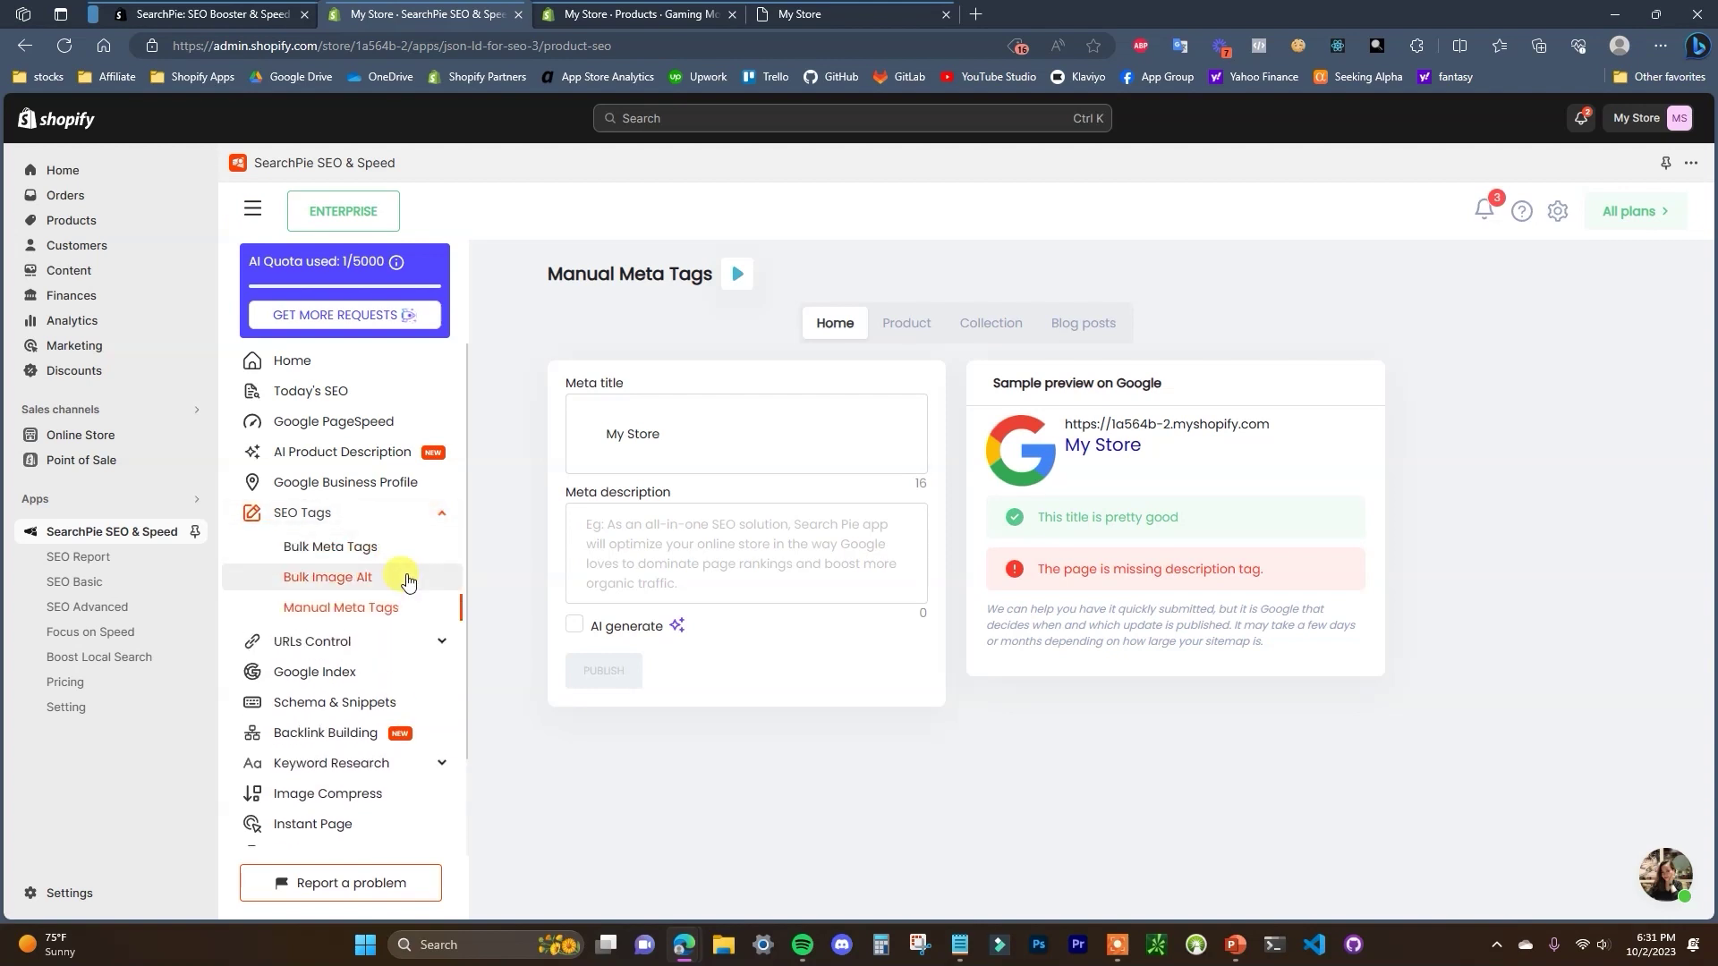
{"action": "left_click", "coordinate": [441, 511]}
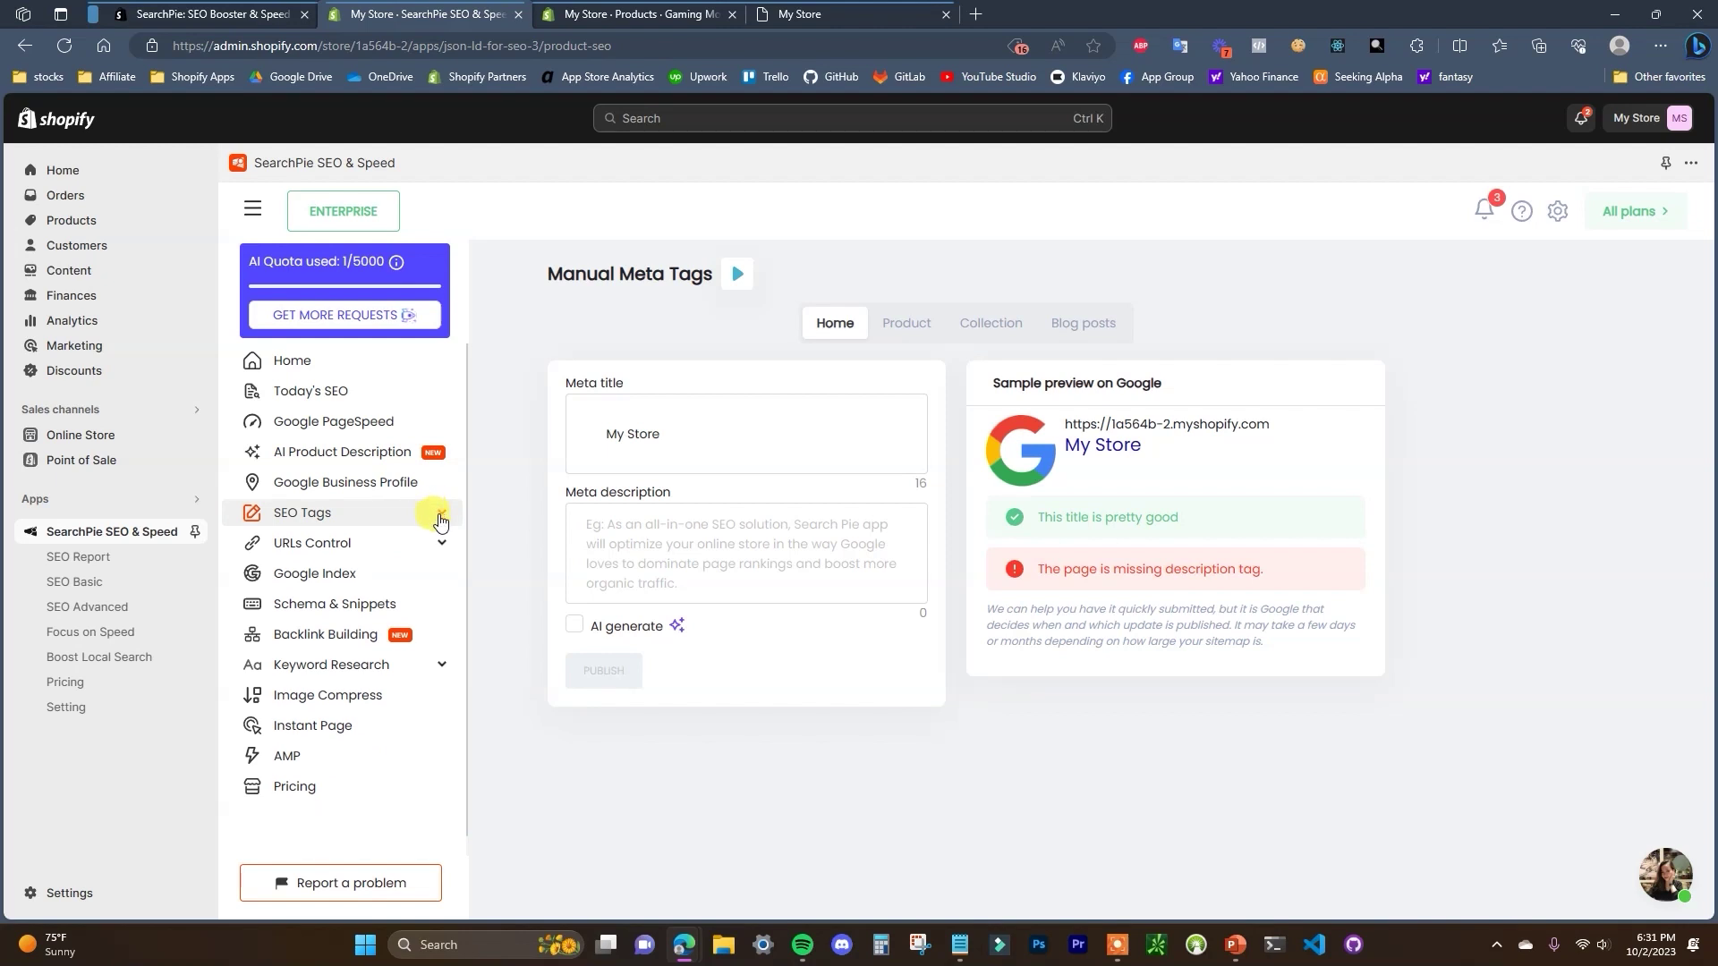
{"action": "left_click", "coordinate": [436, 543]}
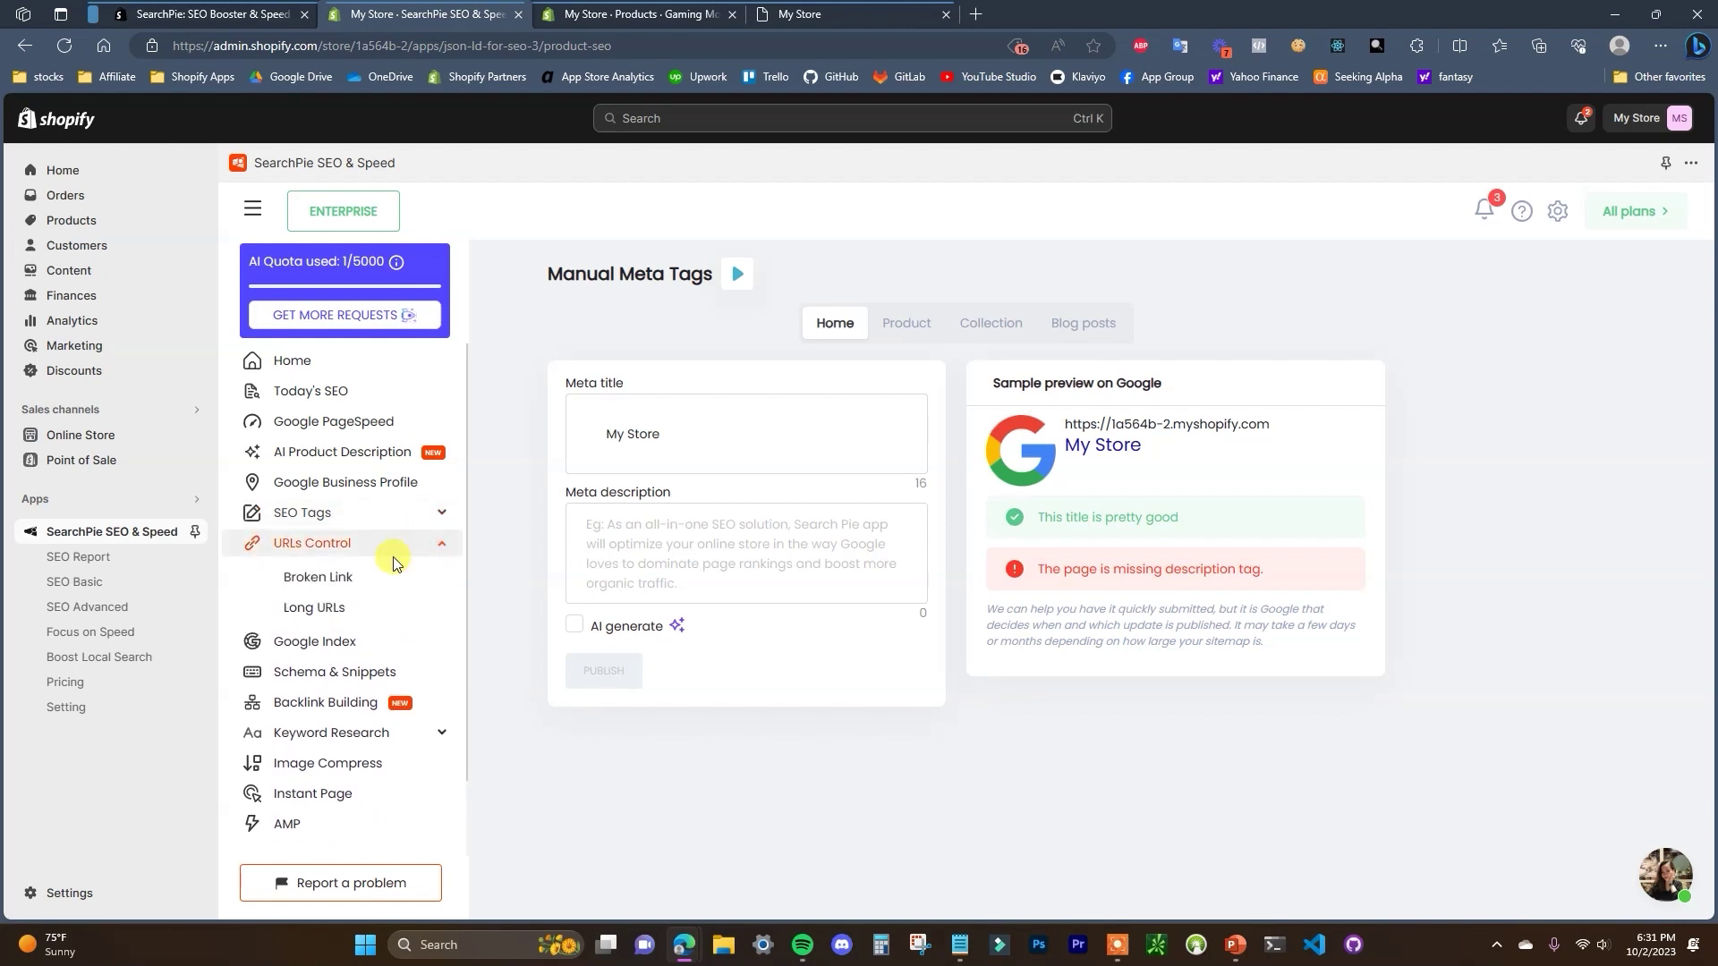
{"action": "left_click", "coordinate": [374, 575]}
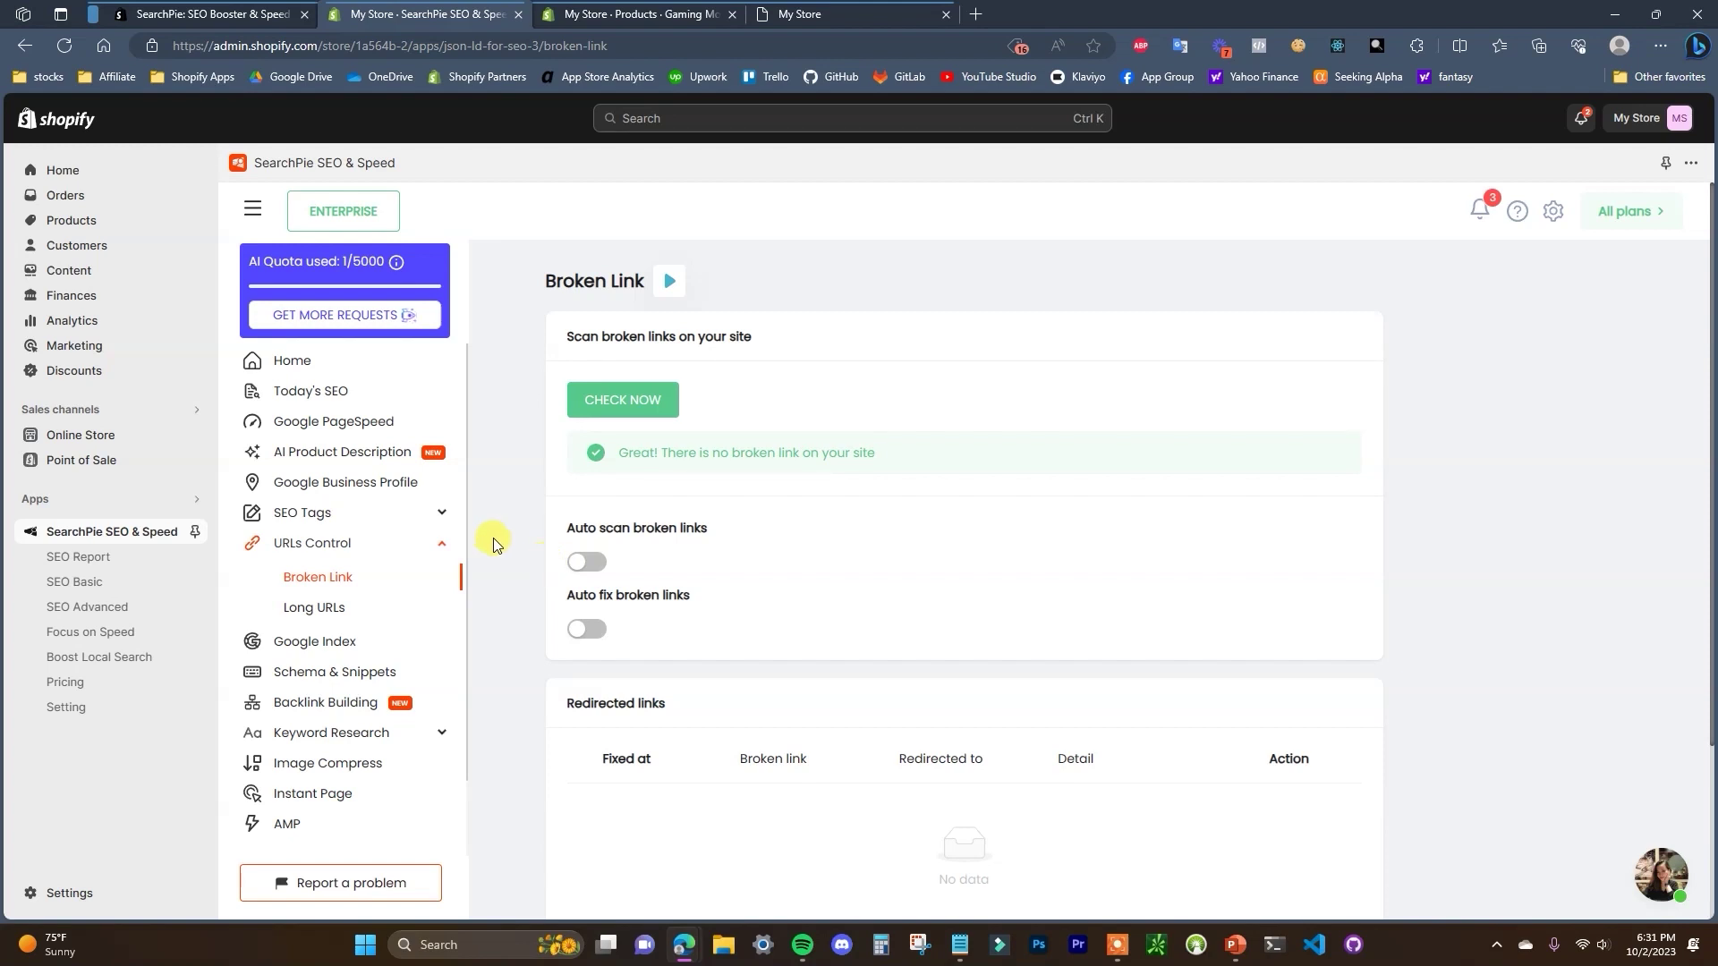
Turn on Auto scan broken links and Auto fix broken links, and review the redirect link setting.
{"action": "left_click", "coordinate": [588, 563]}
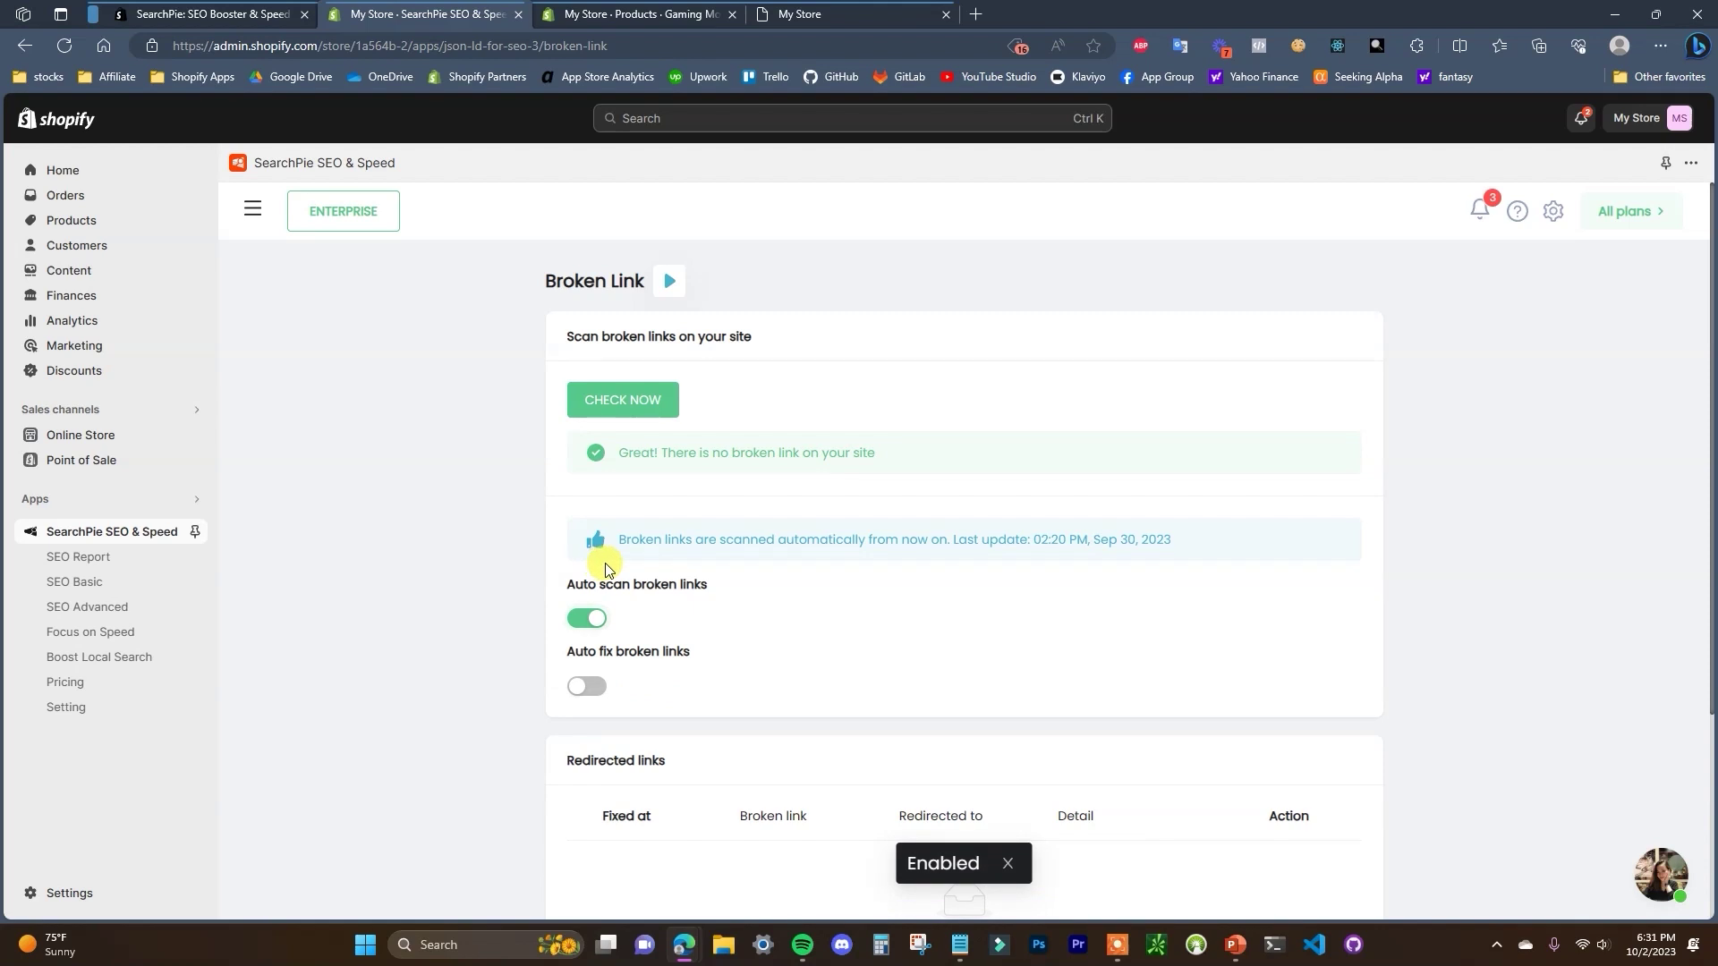
{"action": "left_click", "coordinate": [600, 687]}
{"action": "scroll", "coordinate": [958, 633], "scroll_direction": "down", "scroll_amount": 3}
{"action": "scroll", "coordinate": [951, 624], "scroll_direction": "up", "scroll_amount": 3}
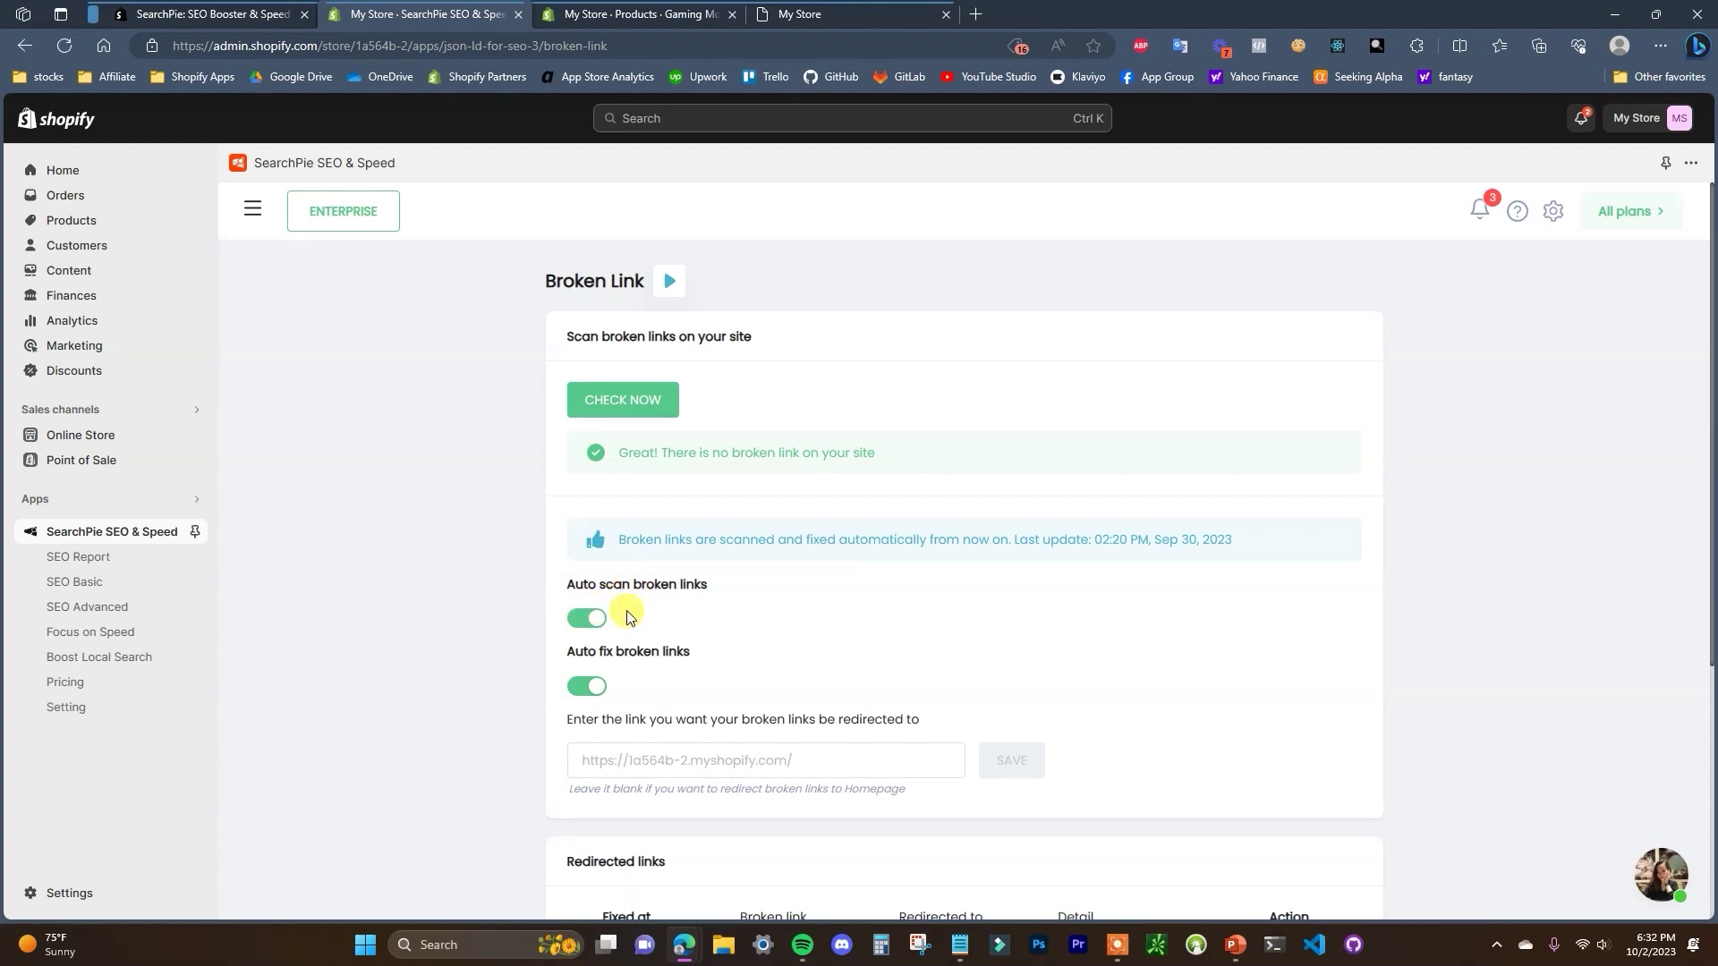
{"action": "scroll", "coordinate": [817, 618], "scroll_direction": "down", "scroll_amount": 1}
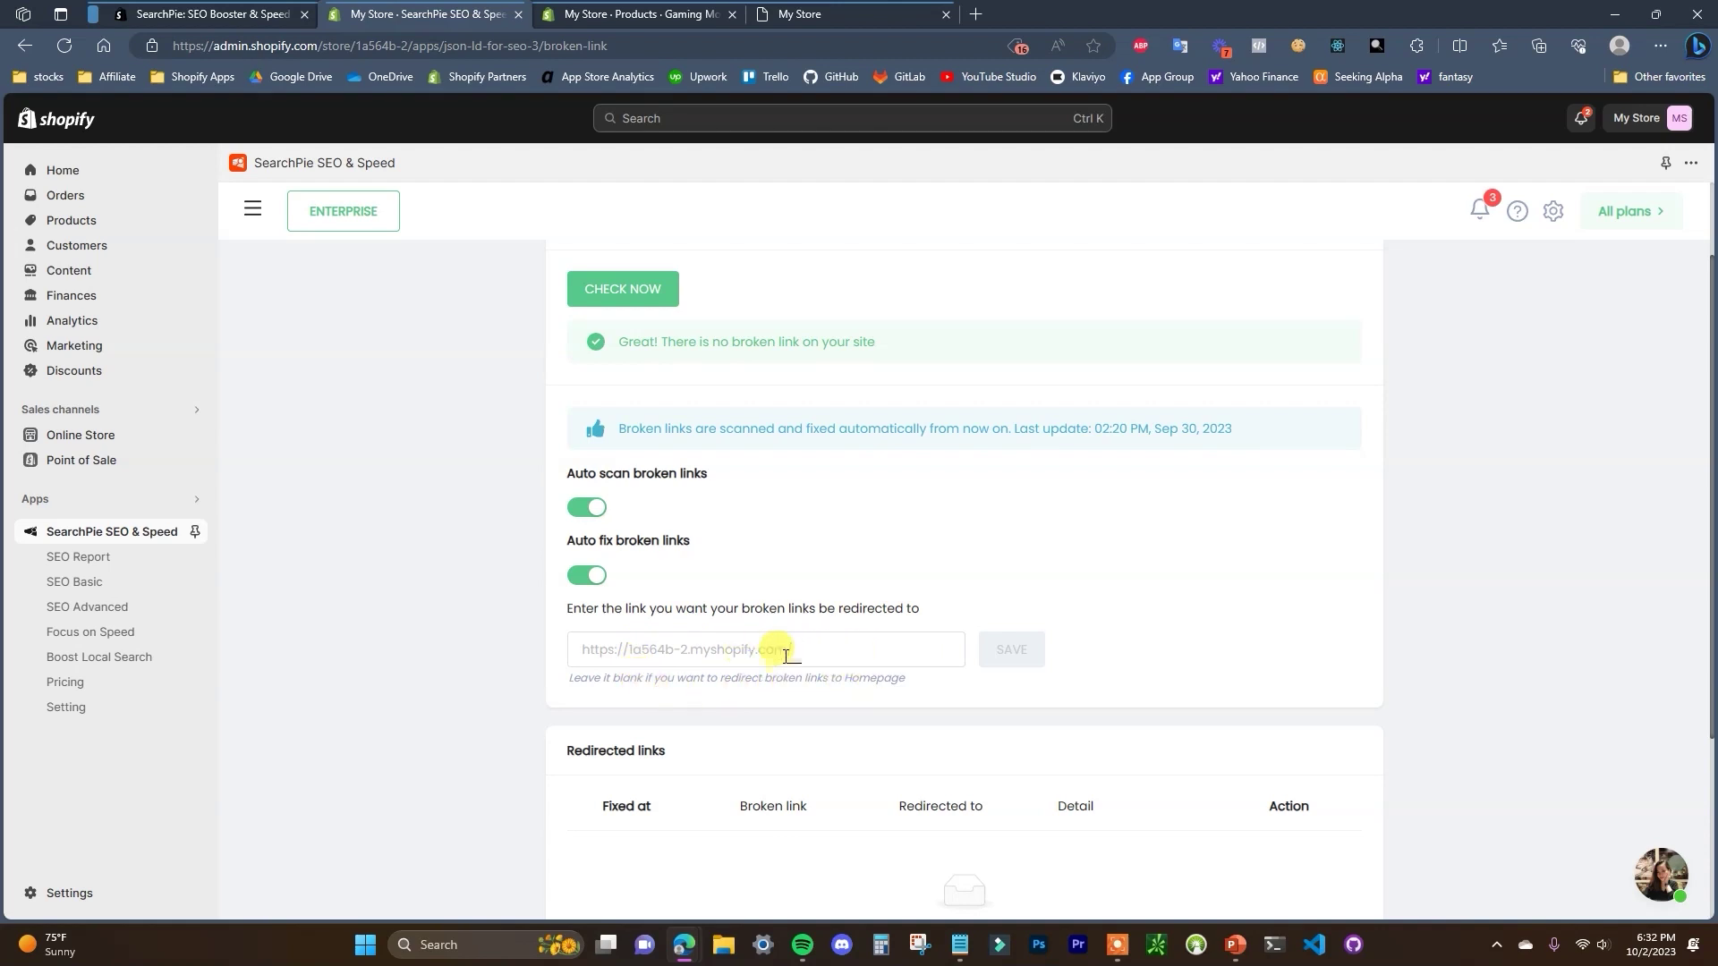
{"action": "scroll", "coordinate": [796, 671], "scroll_direction": "up", "scroll_amount": 1}
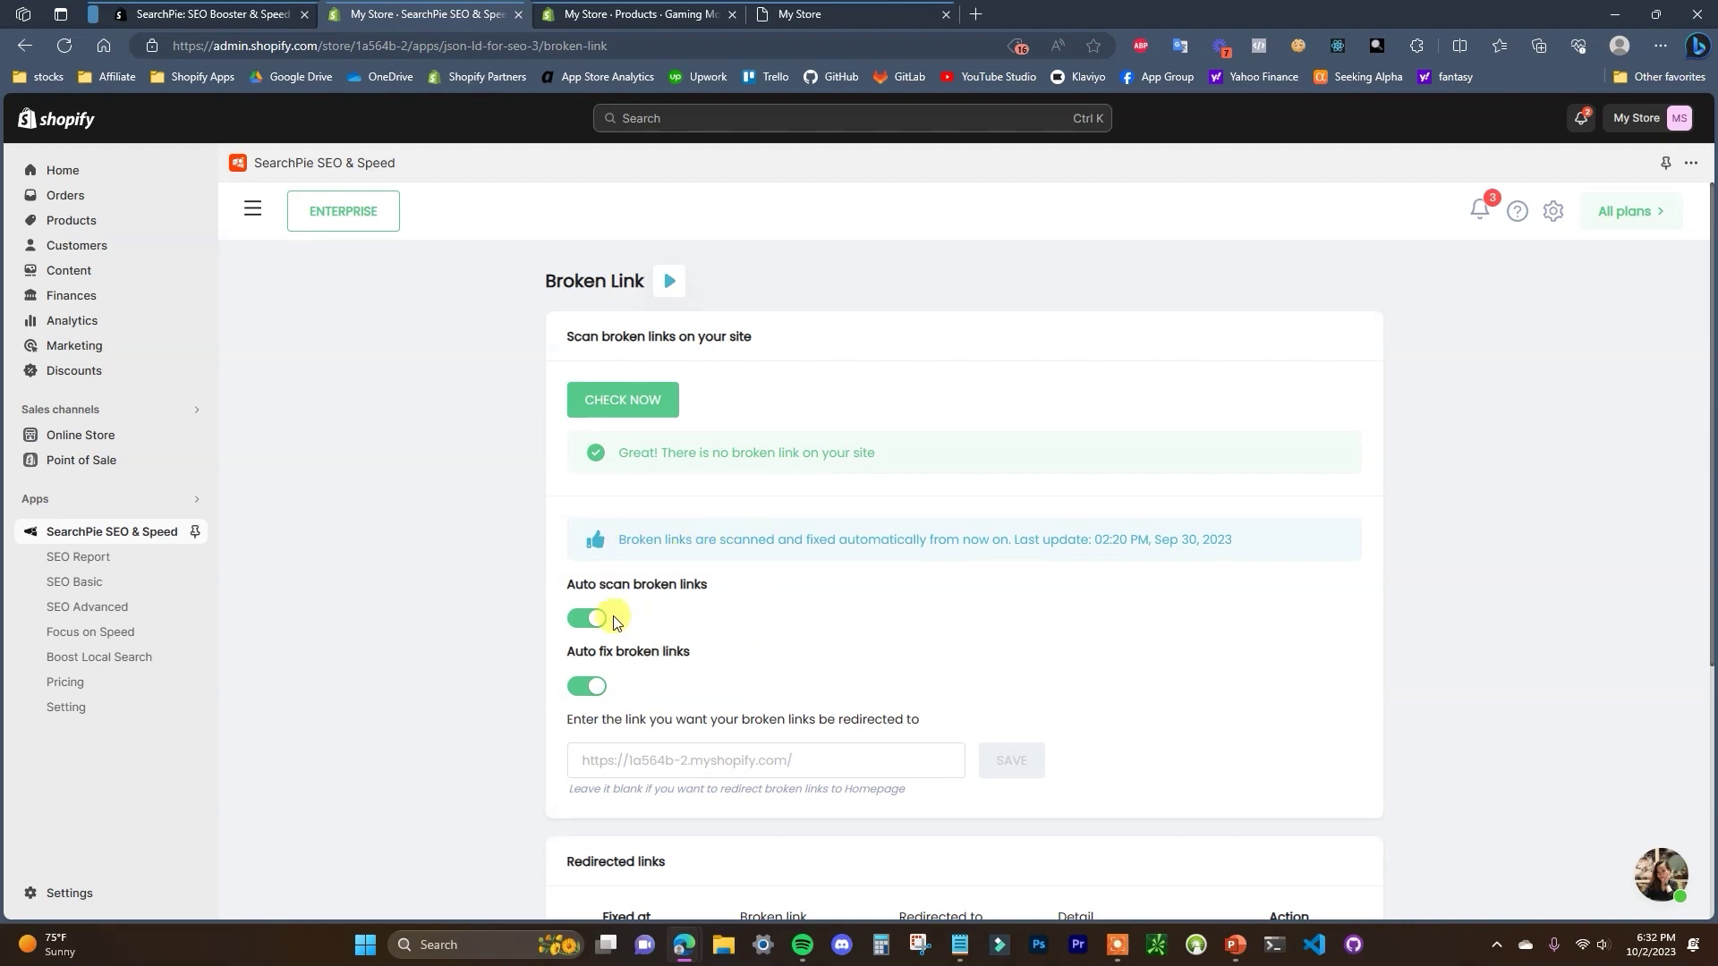
Open the Long URLs page under URLs Control and read the scan result for long URLs.
{"action": "left_click", "coordinate": [251, 212]}
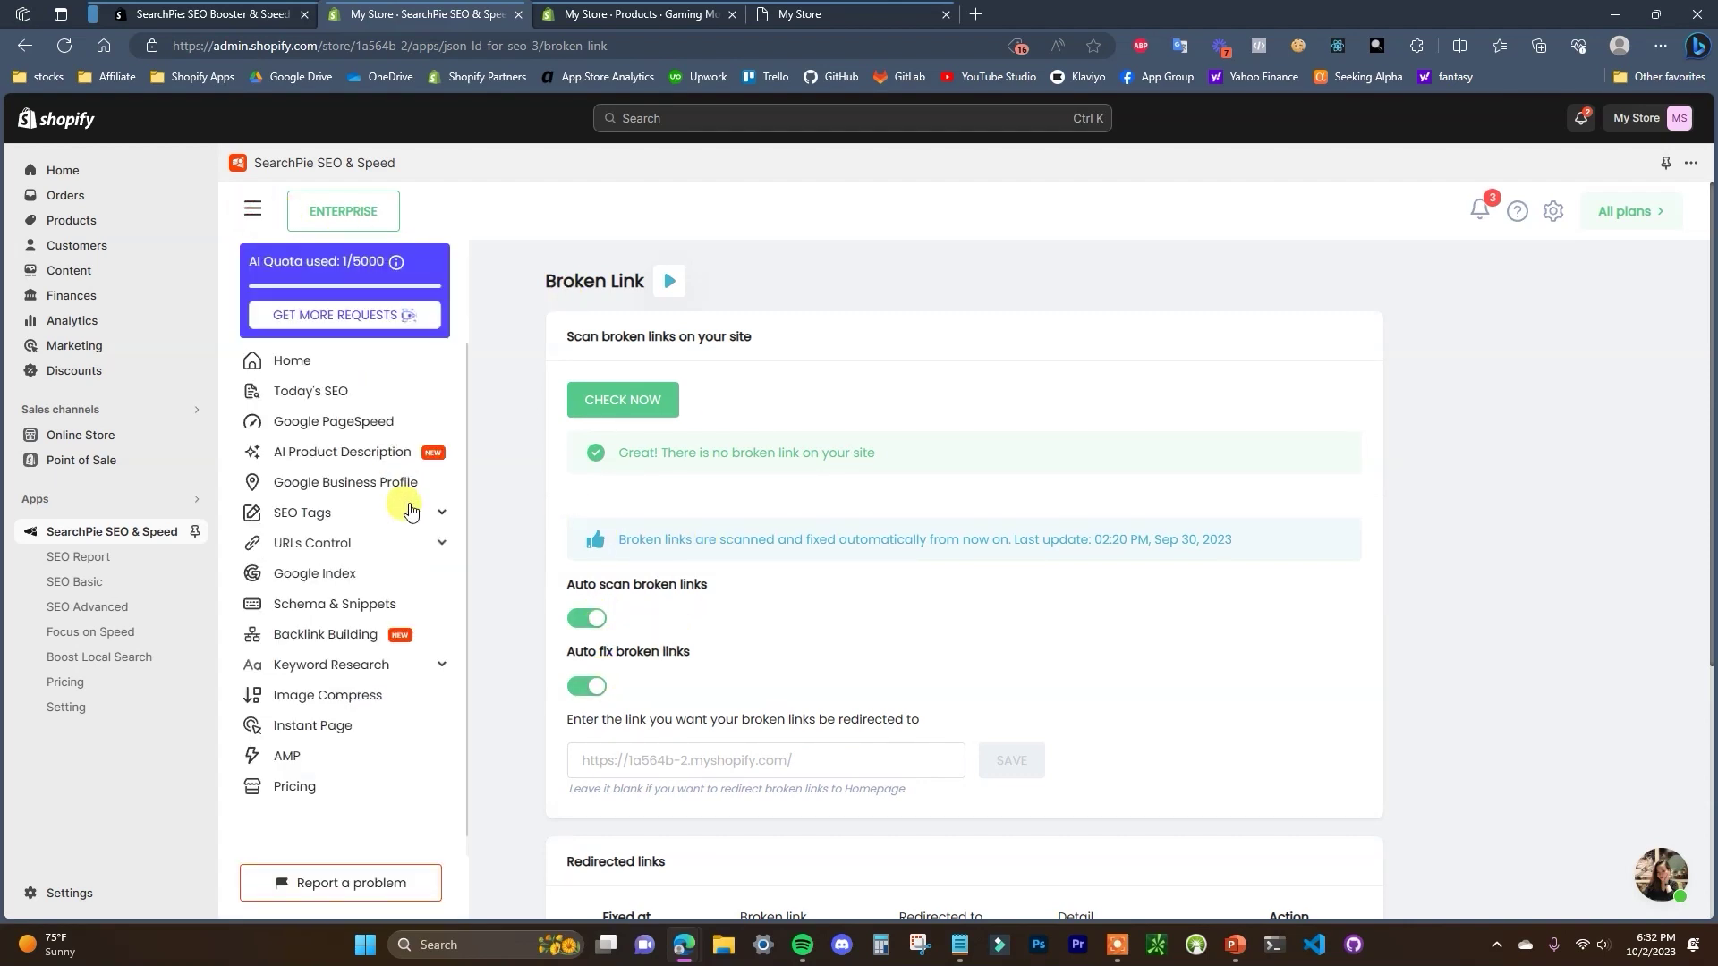
{"action": "left_click", "coordinate": [403, 543]}
{"action": "left_click", "coordinate": [371, 609]}
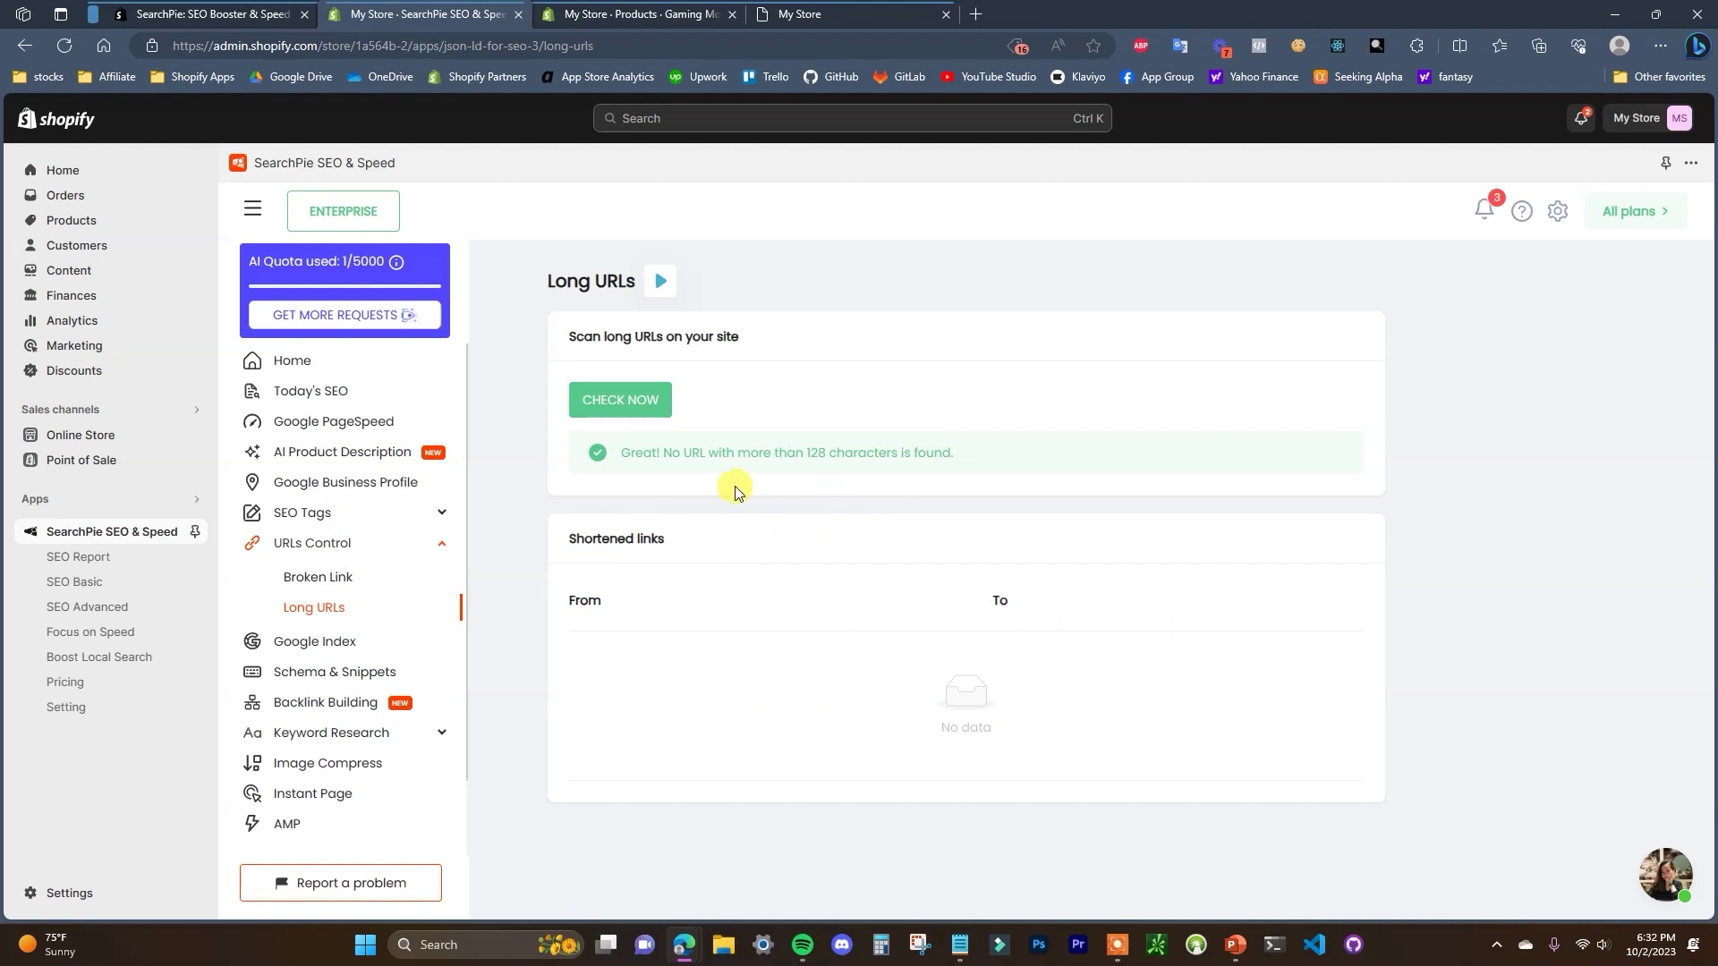
{"action": "left_click_drag", "start_coordinate": [968, 453], "coordinate": [633, 469]}
{"action": "left_click", "coordinate": [957, 456]}
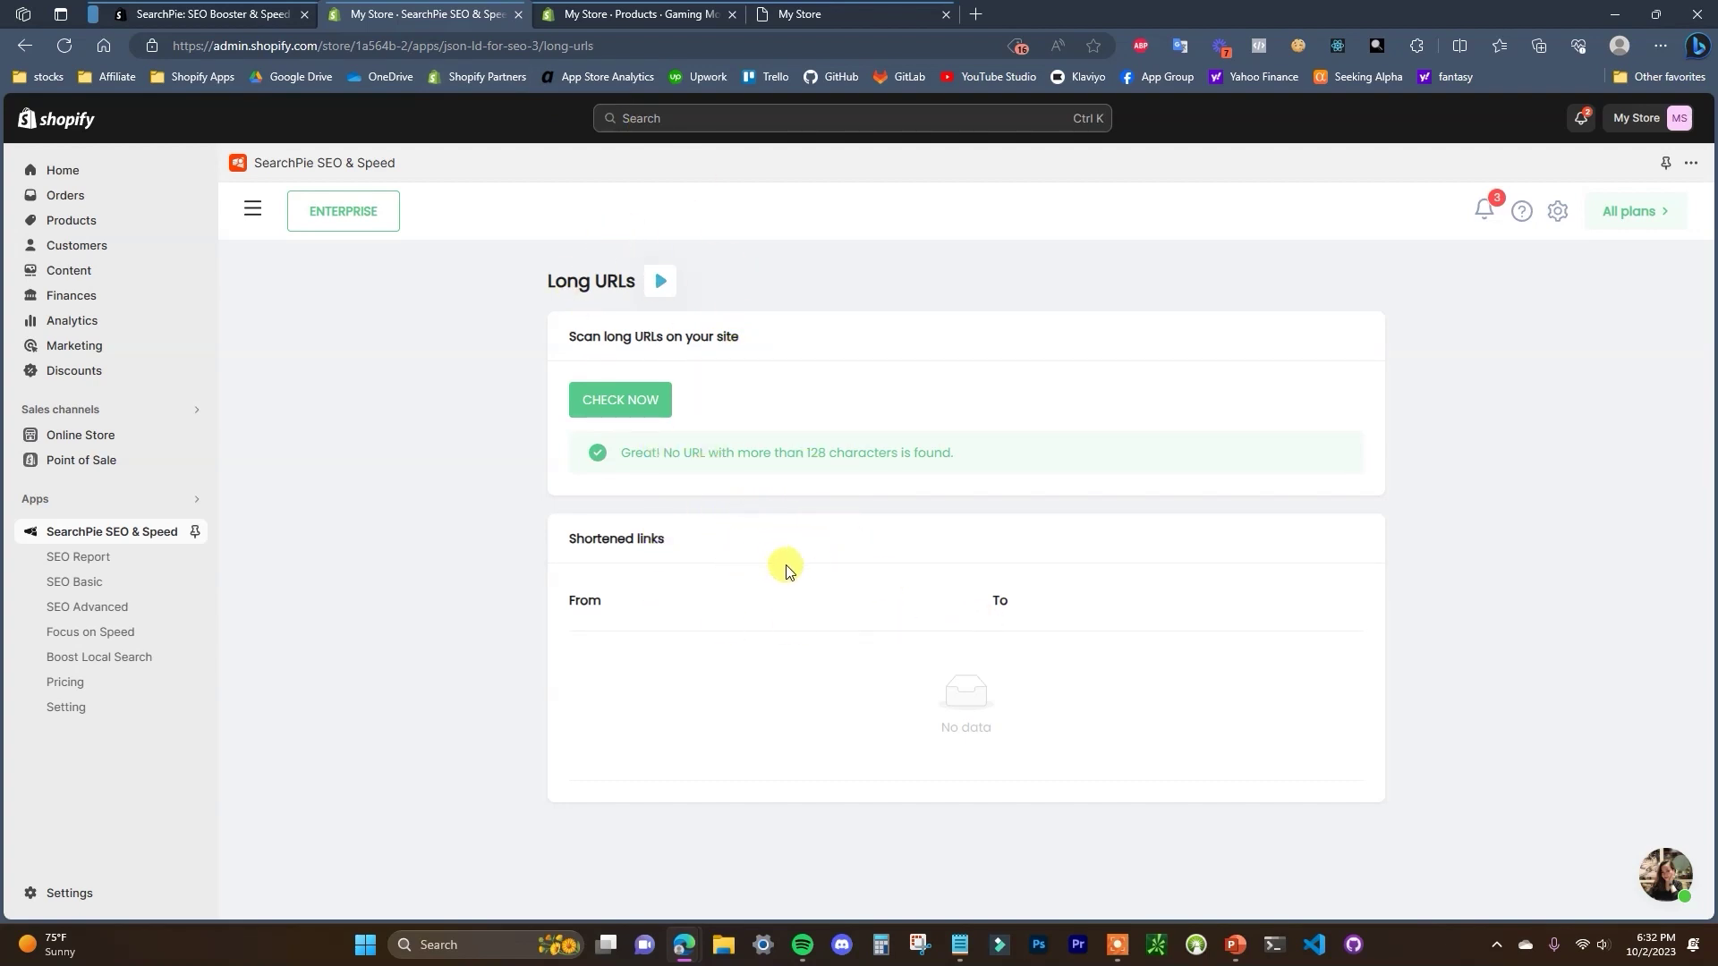
On the Google Index page, view the sitemap's products, pages, collections and blogs, and turn on Submit sitemap.
{"action": "left_click", "coordinate": [253, 207]}
{"action": "left_click", "coordinate": [375, 575]}
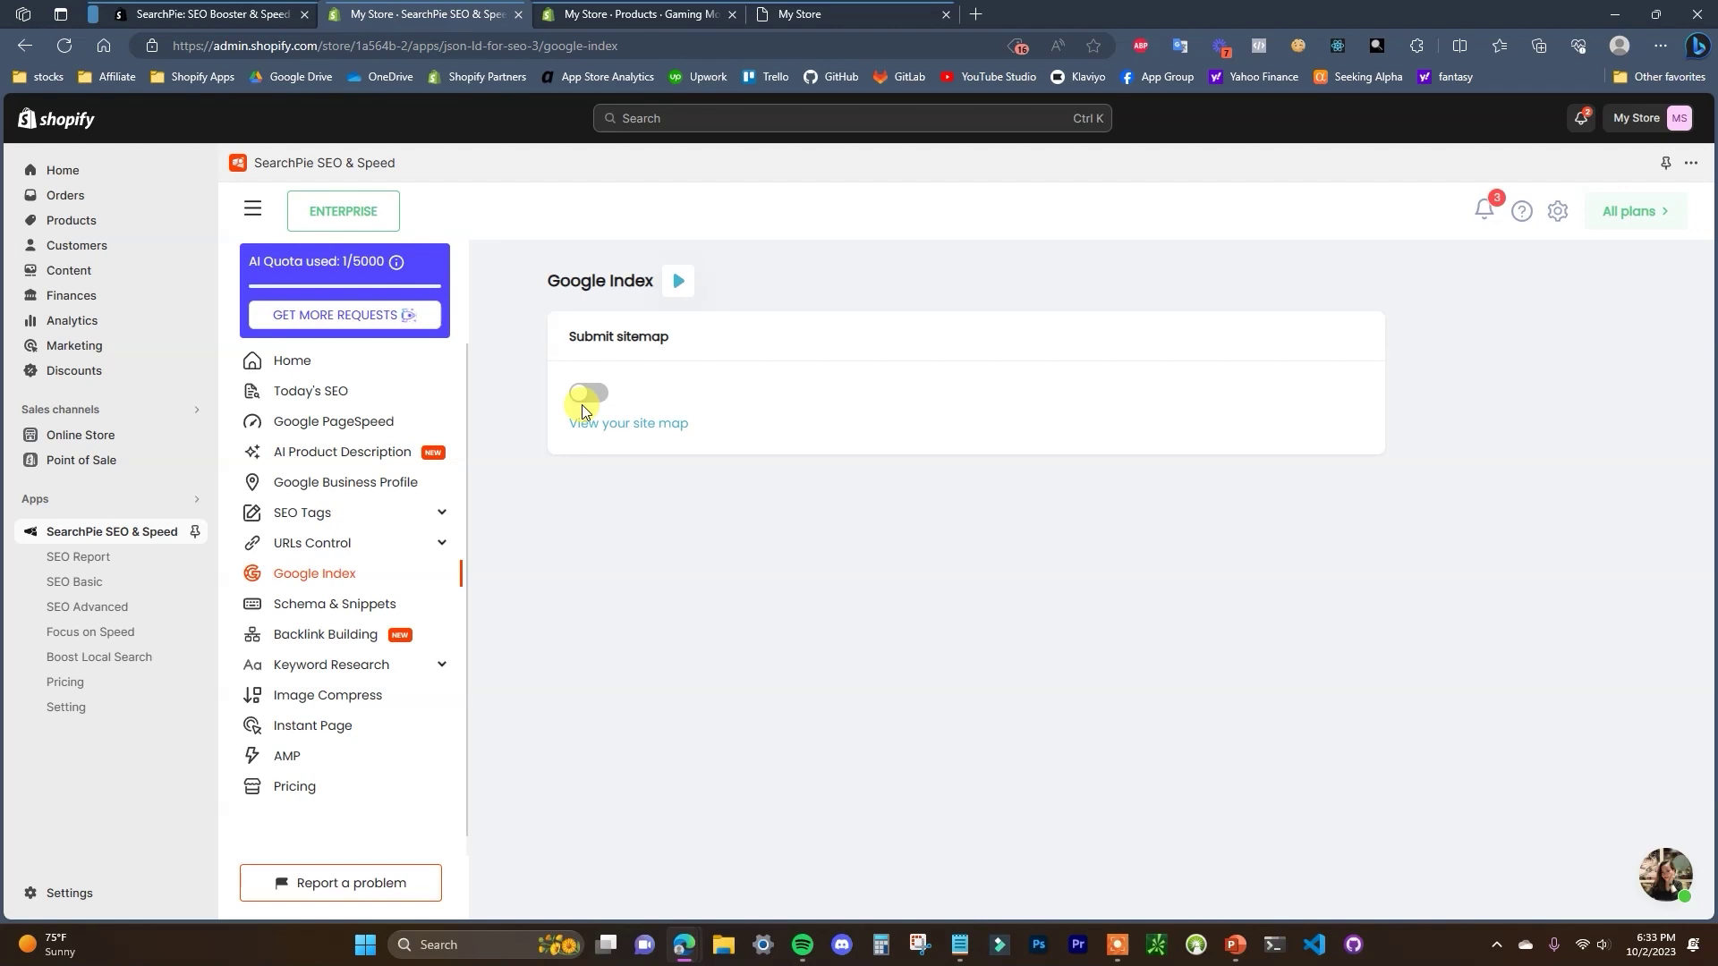
{"action": "left_click", "coordinate": [636, 438]}
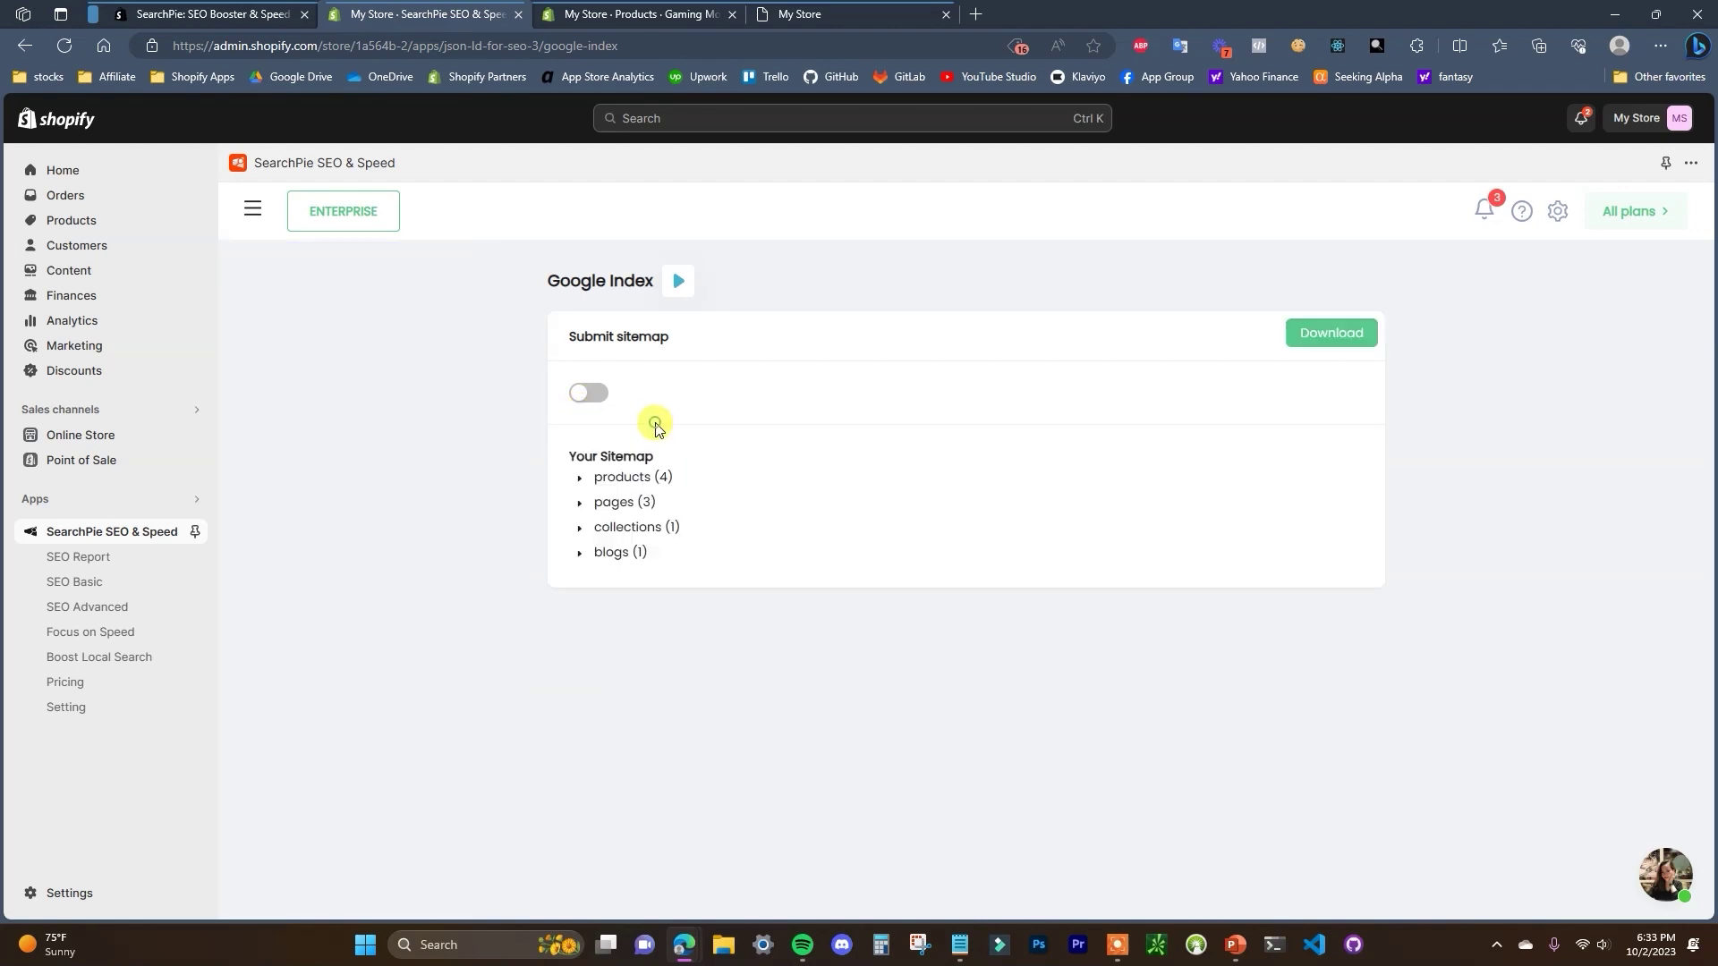
{"action": "left_click", "coordinate": [725, 479]}
{"action": "left_click", "coordinate": [687, 606]}
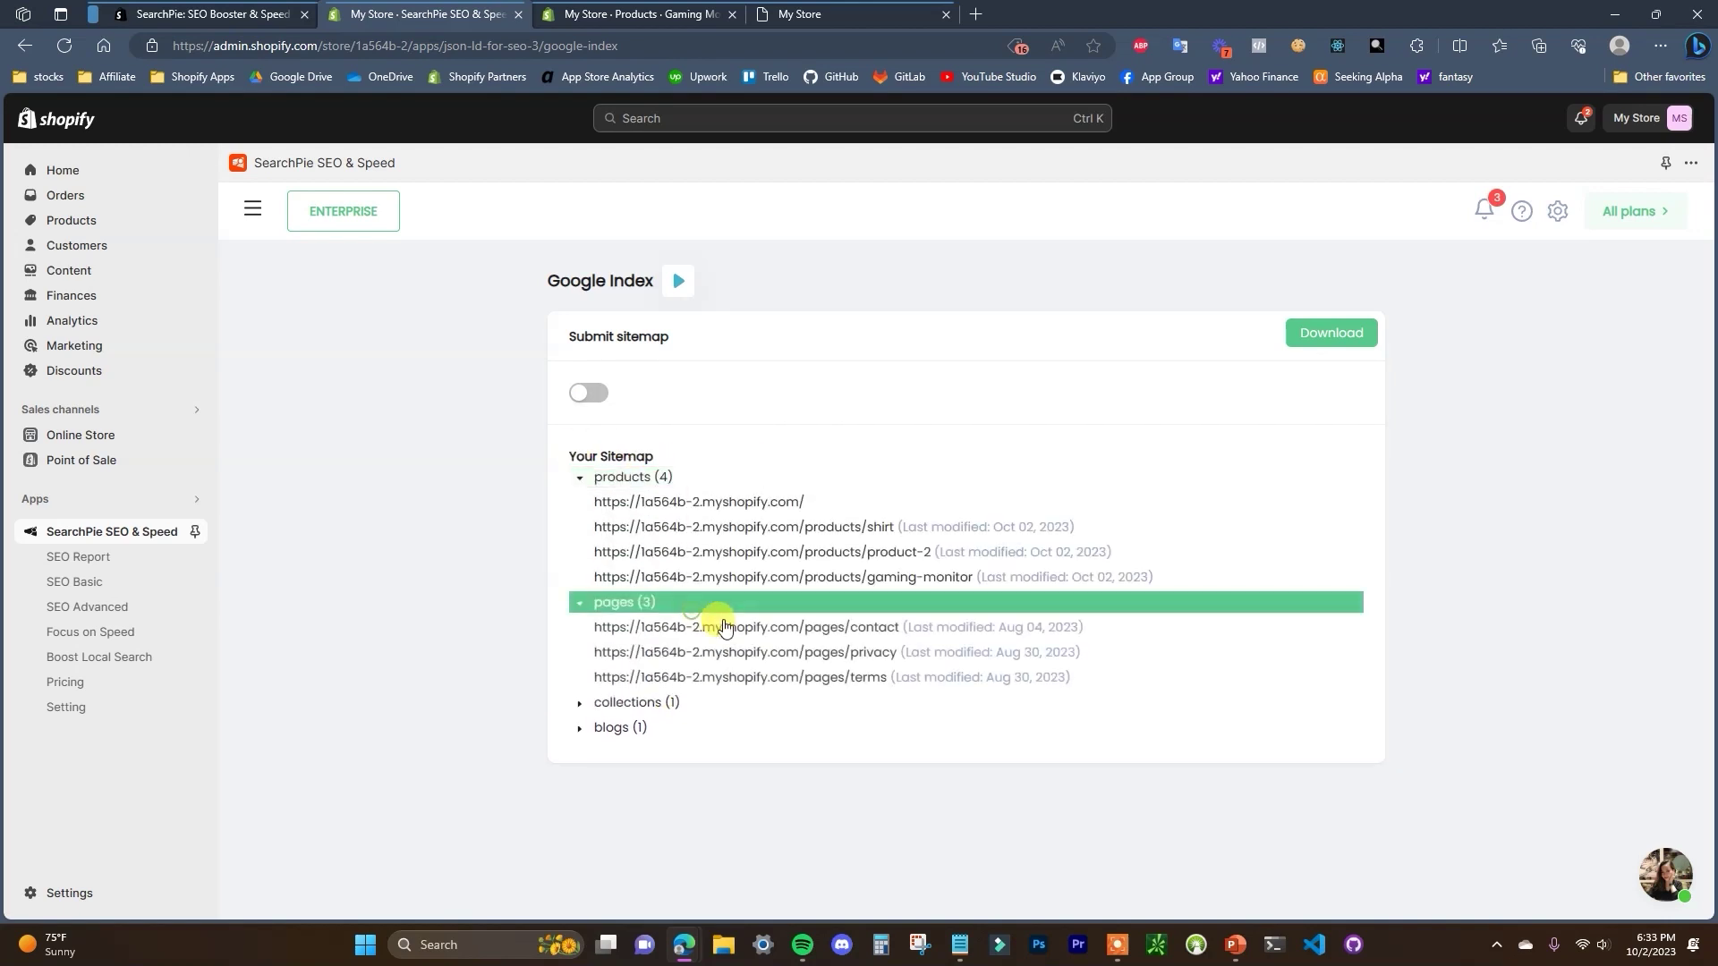
{"action": "left_click", "coordinate": [699, 704]}
{"action": "left_click", "coordinate": [671, 754]}
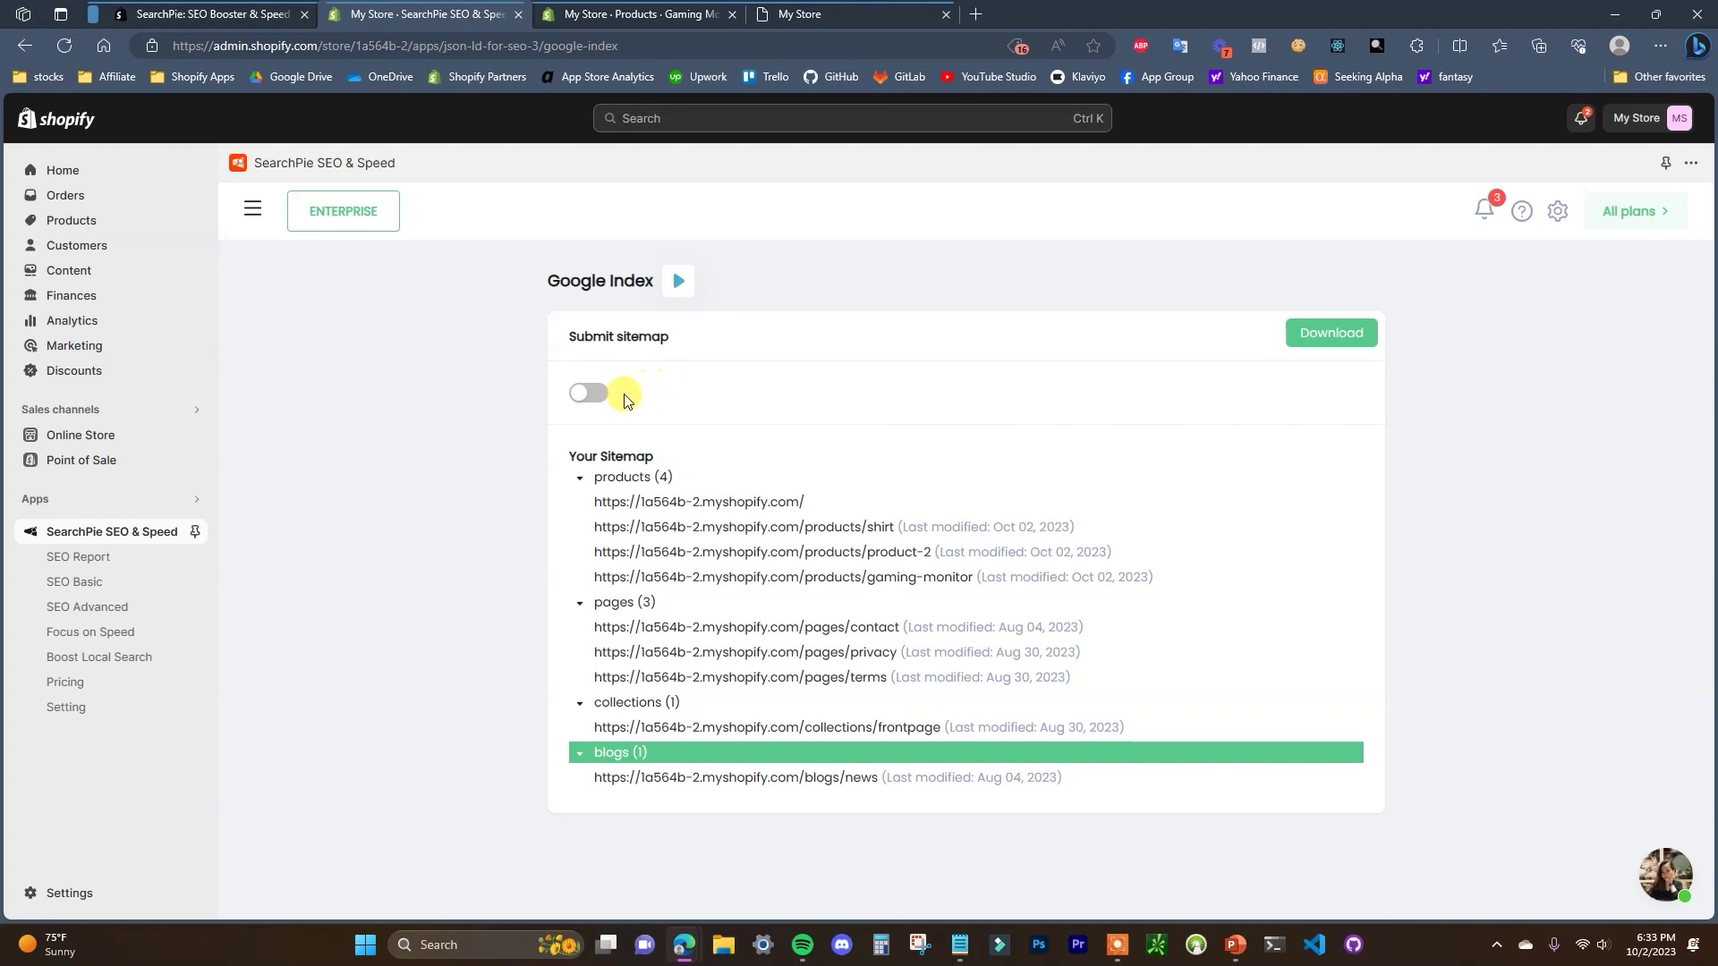
{"action": "left_click", "coordinate": [598, 394]}
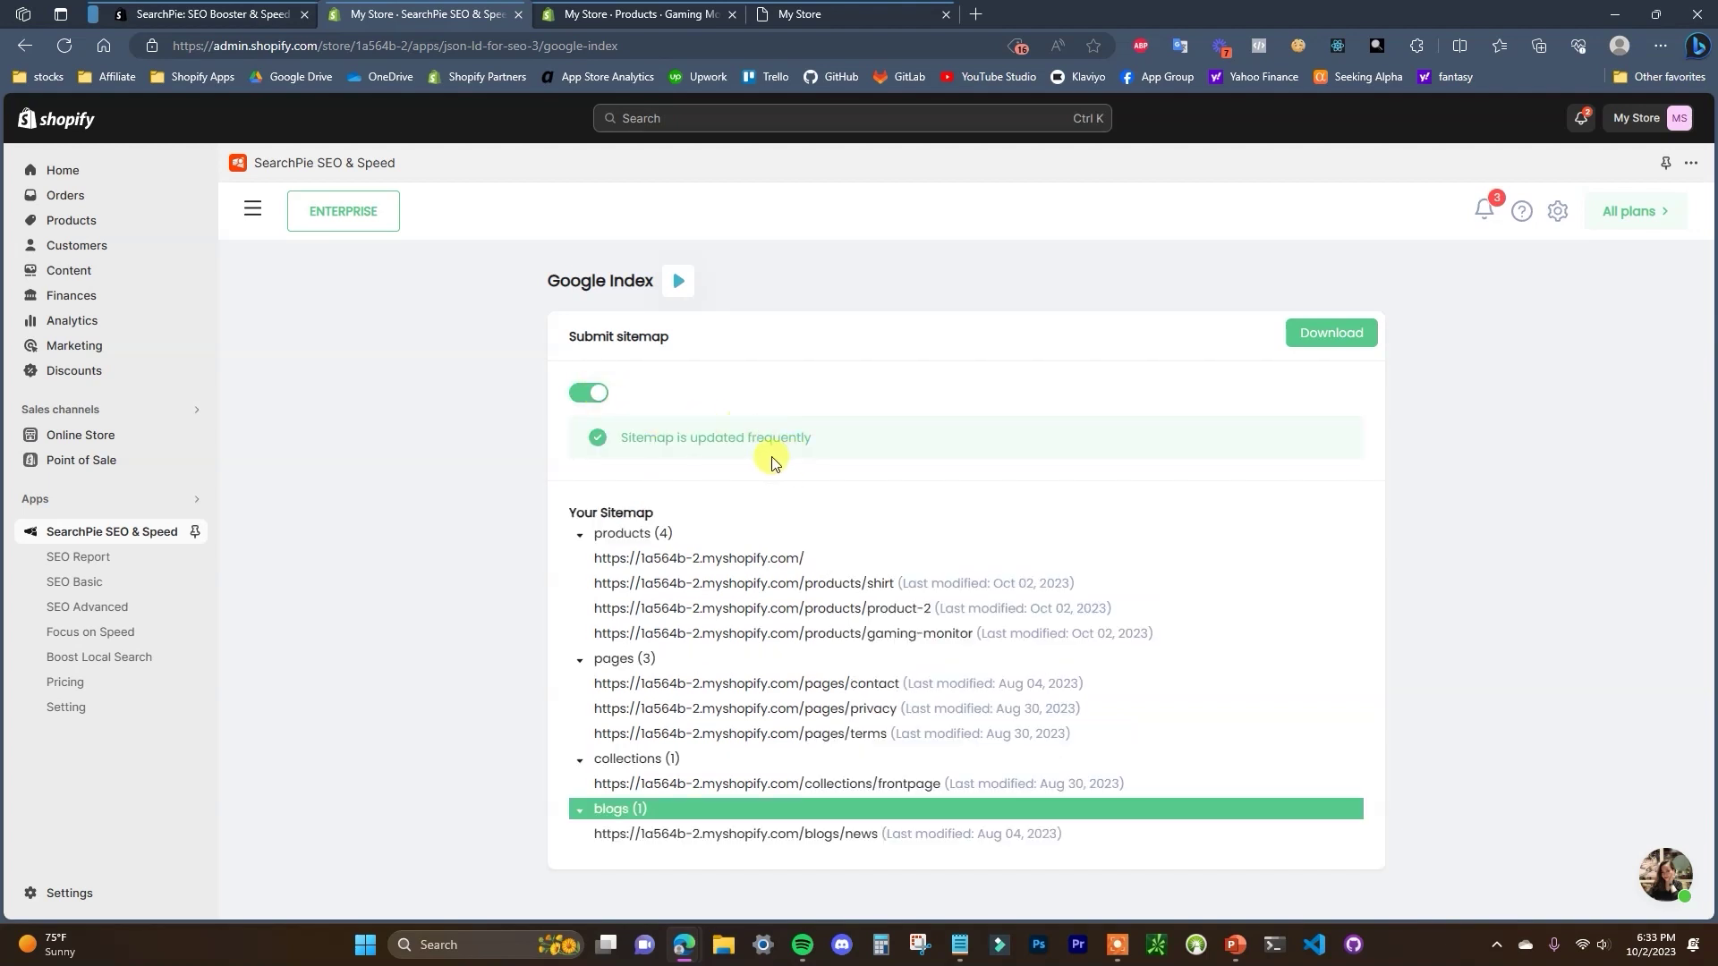
Open the Schema & Snippets page, review the Breadcrumb and Product snippet explanations and previews, and collapse them.
{"action": "left_click", "coordinate": [252, 209]}
{"action": "left_click", "coordinate": [335, 604]}
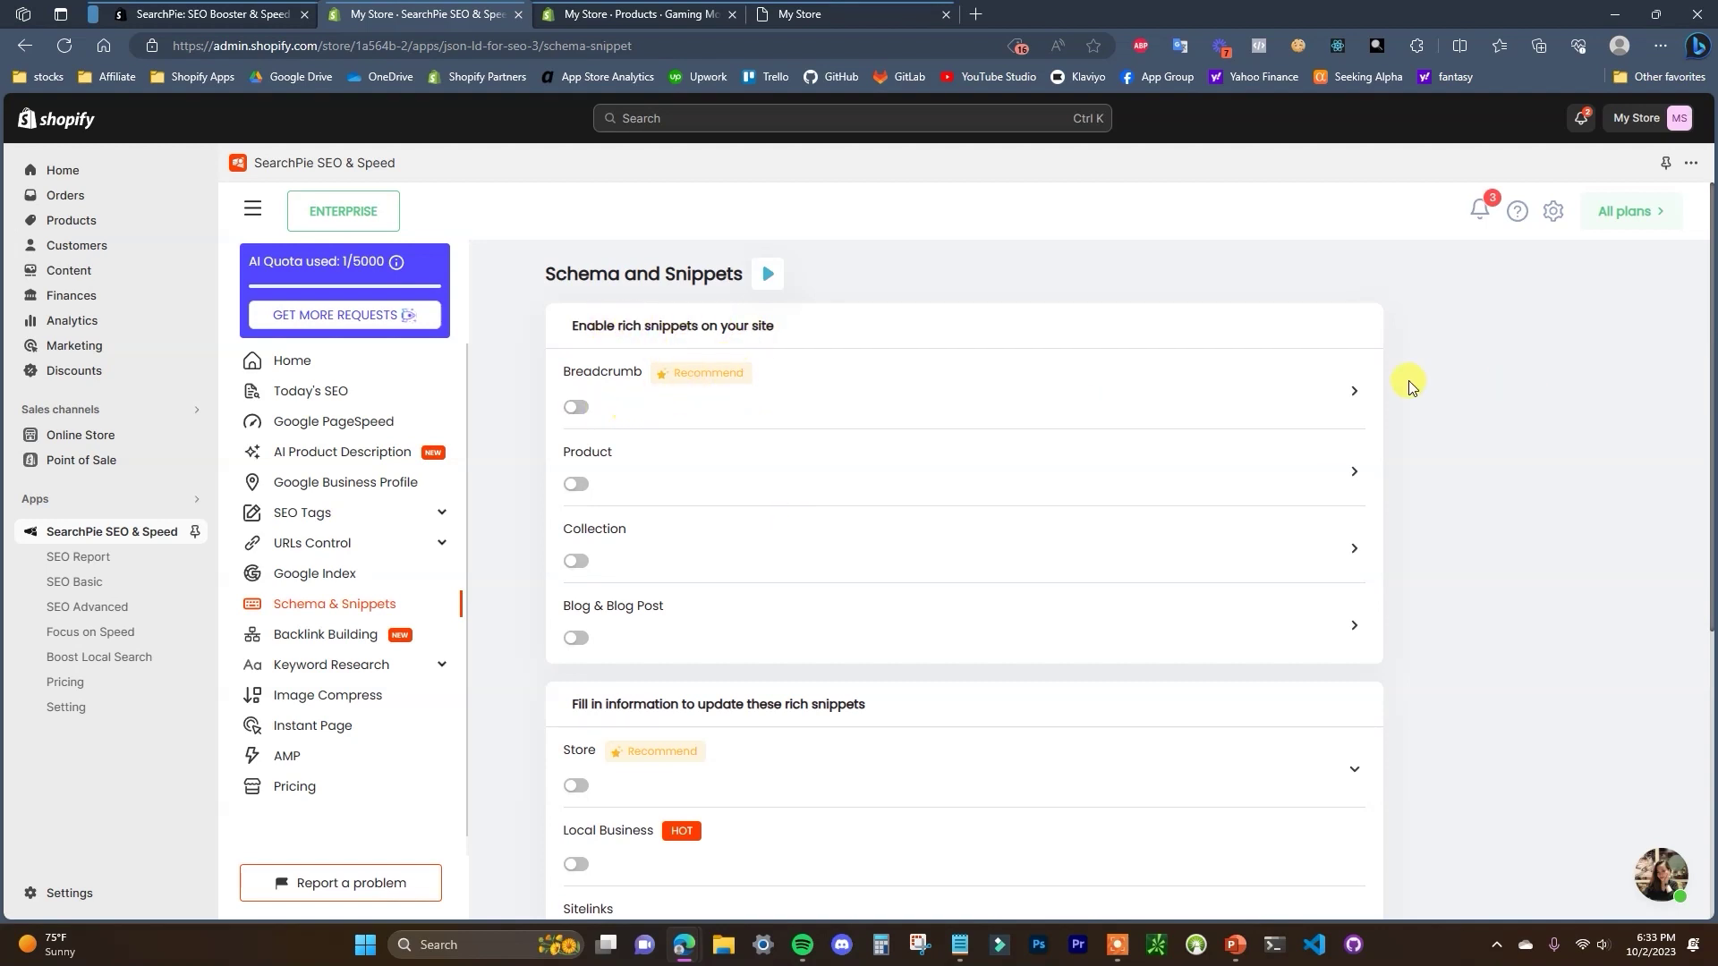
{"action": "left_click", "coordinate": [1352, 390]}
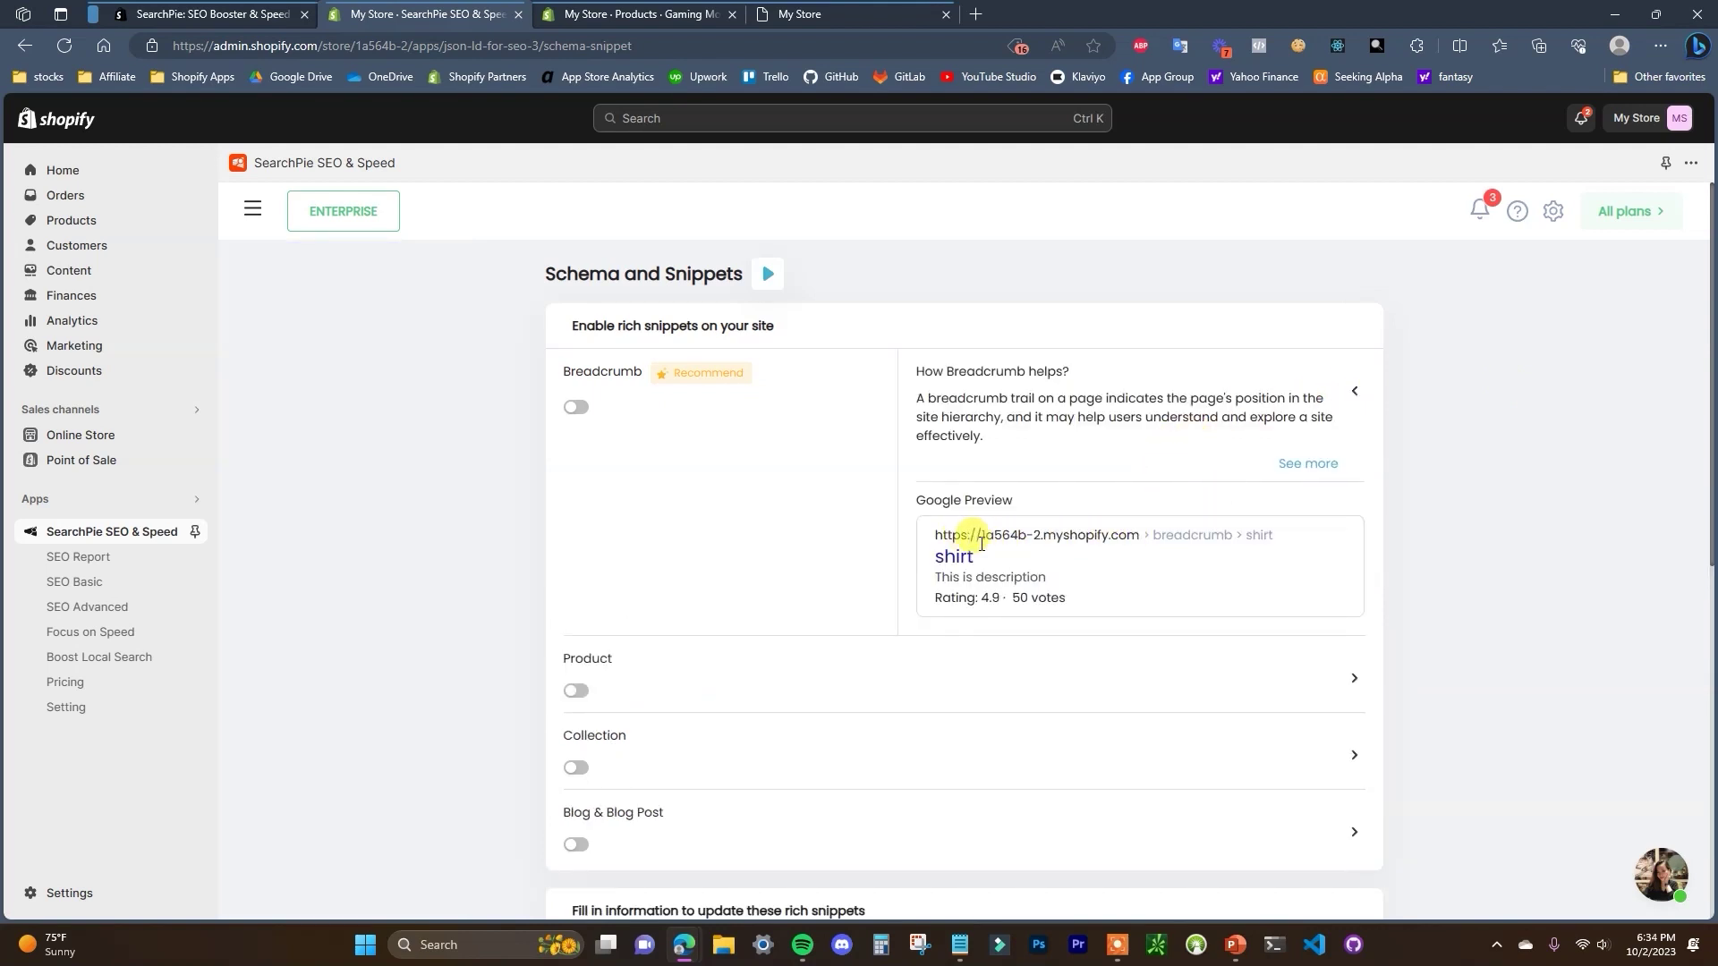
{"action": "left_click", "coordinate": [1354, 677]}
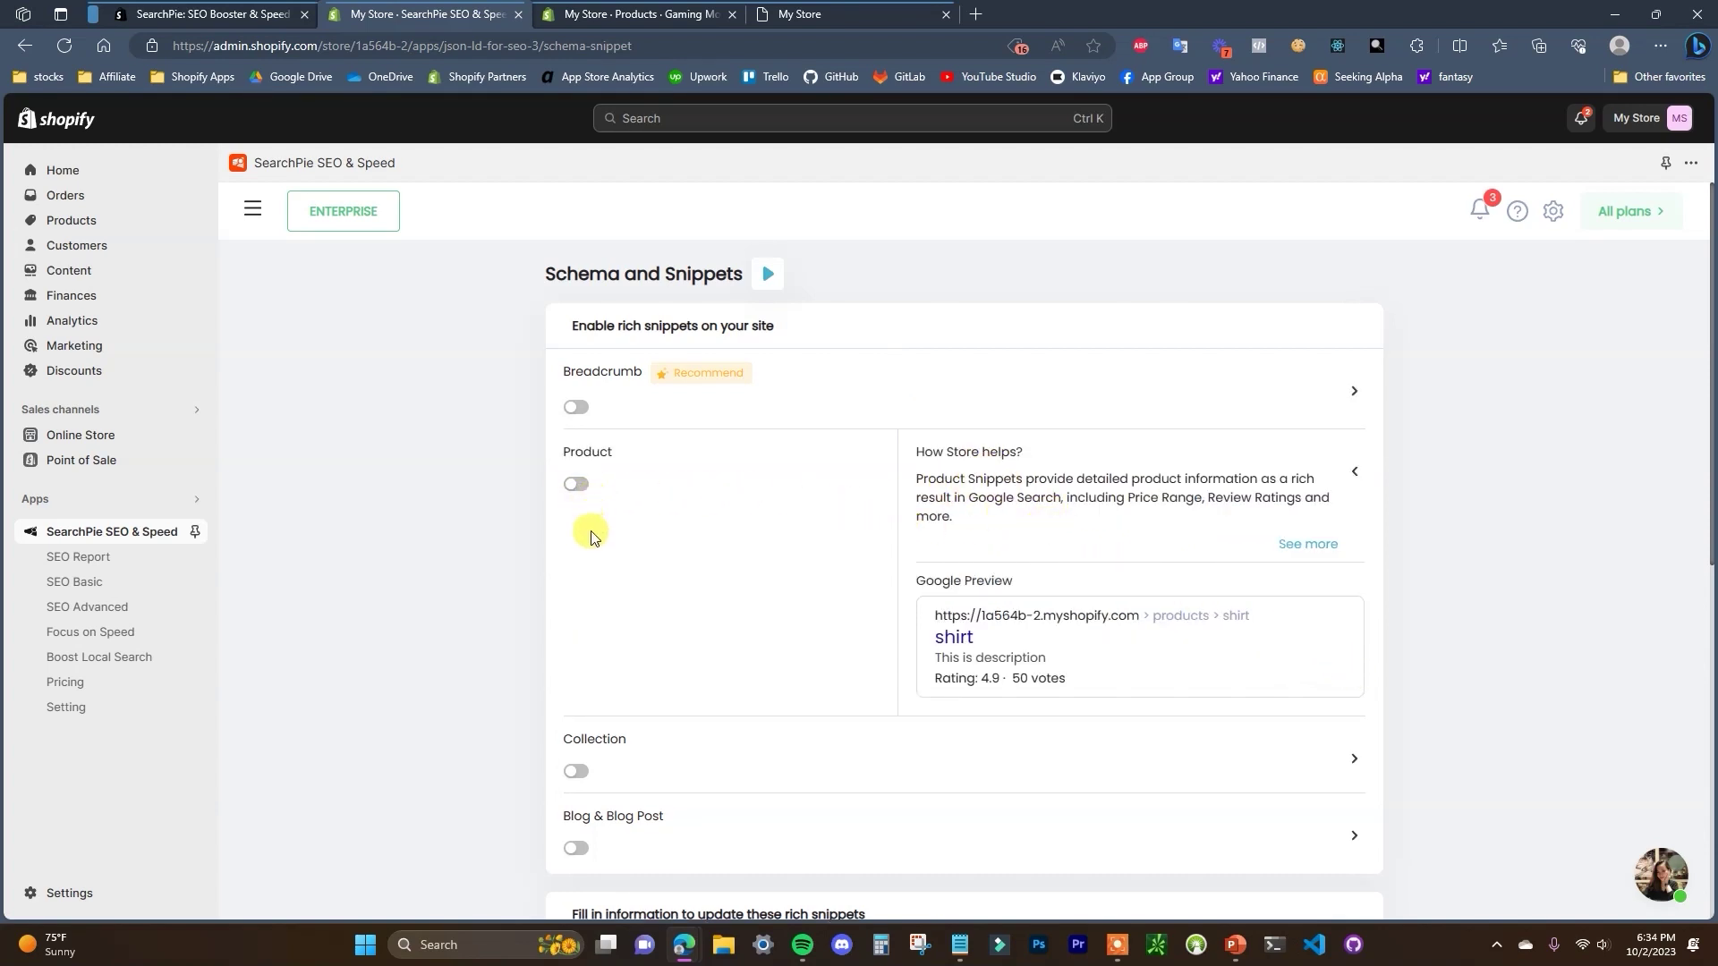
{"action": "left_click", "coordinate": [1348, 476]}
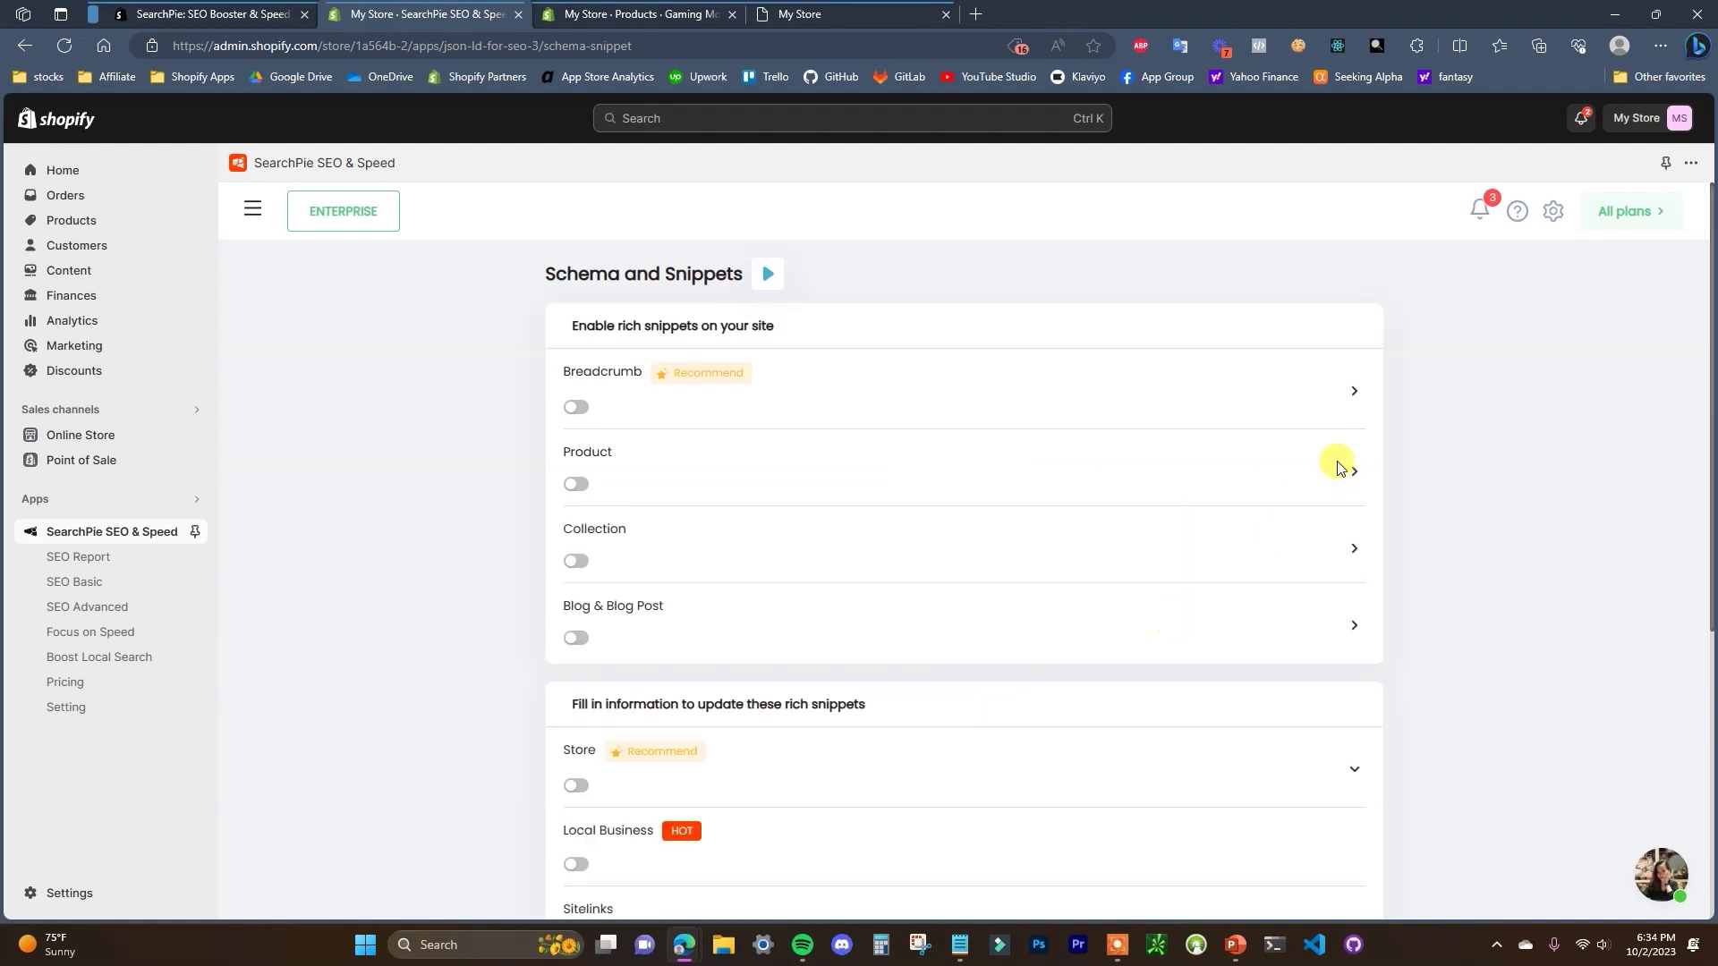
Turn on the Breadcrumb rich snippet, and review the Product snippet's explanation and Google preview again.
{"action": "left_click", "coordinate": [576, 407]}
{"action": "left_click", "coordinate": [1351, 476]}
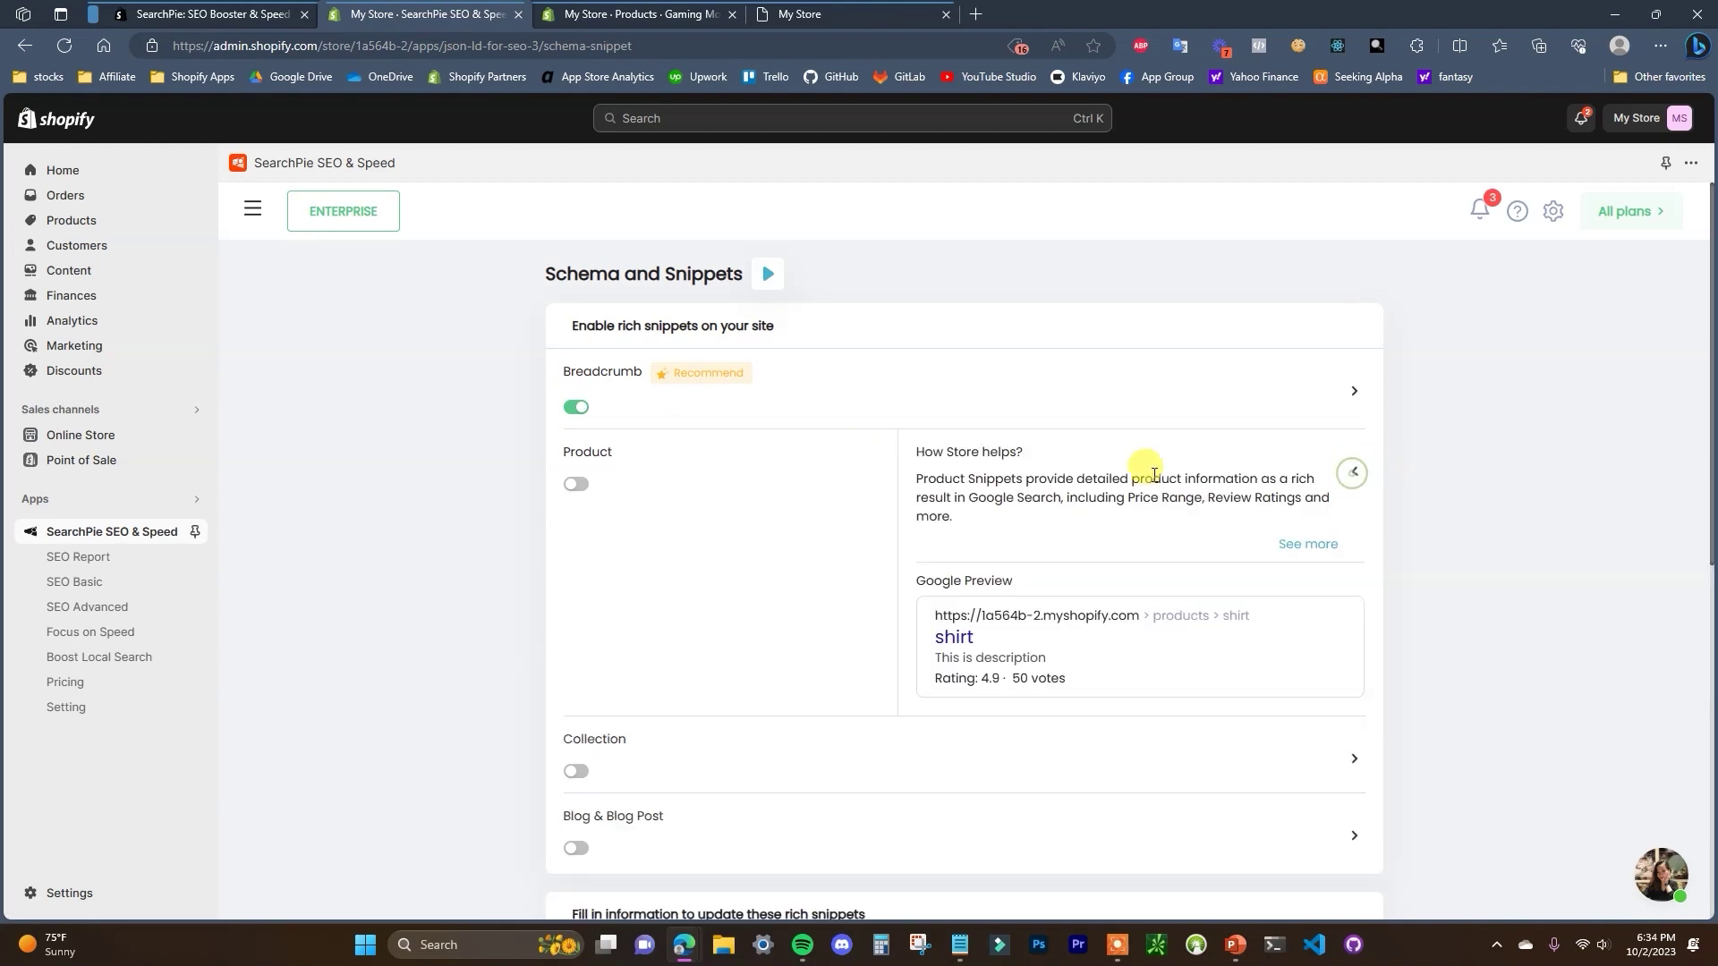
{"action": "left_click", "coordinate": [569, 492]}
{"action": "scroll", "coordinate": [1020, 514], "scroll_direction": "down", "scroll_amount": 1}
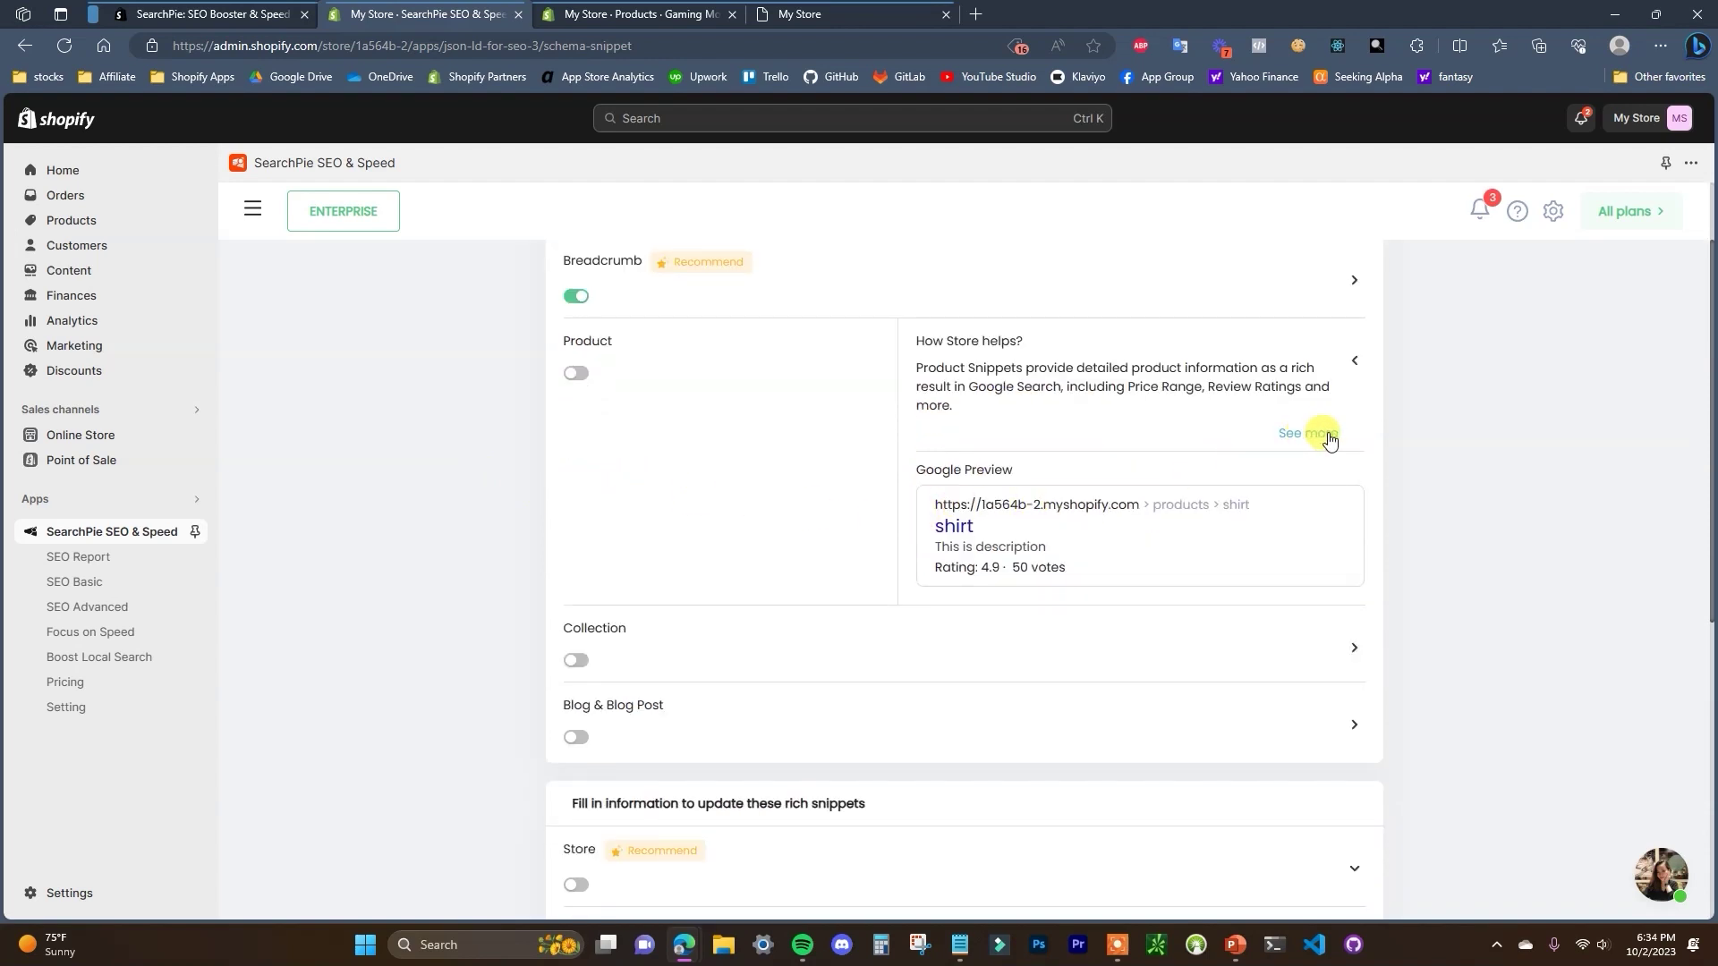
Examine the Store snippet's explanation, logo, brand name, reference page and social profile fields, and collapse the section.
{"action": "scroll", "coordinate": [1425, 371], "scroll_direction": "down", "scroll_amount": 4}
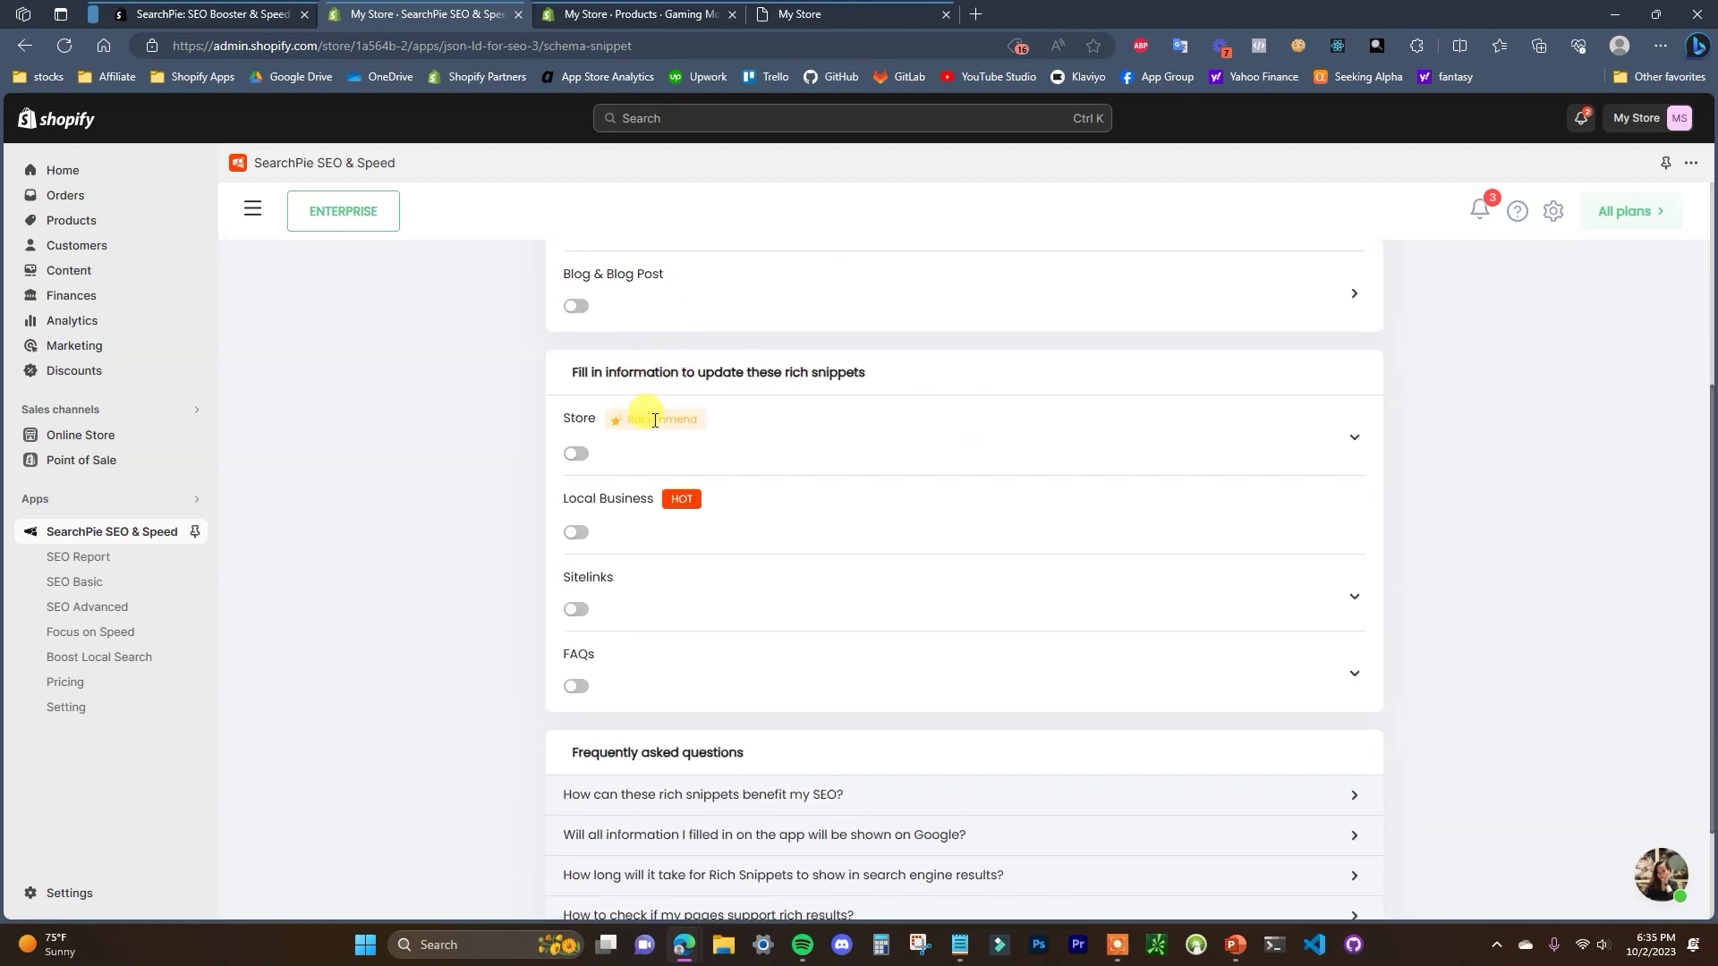
{"action": "scroll", "coordinate": [802, 603], "scroll_direction": "up", "scroll_amount": 1}
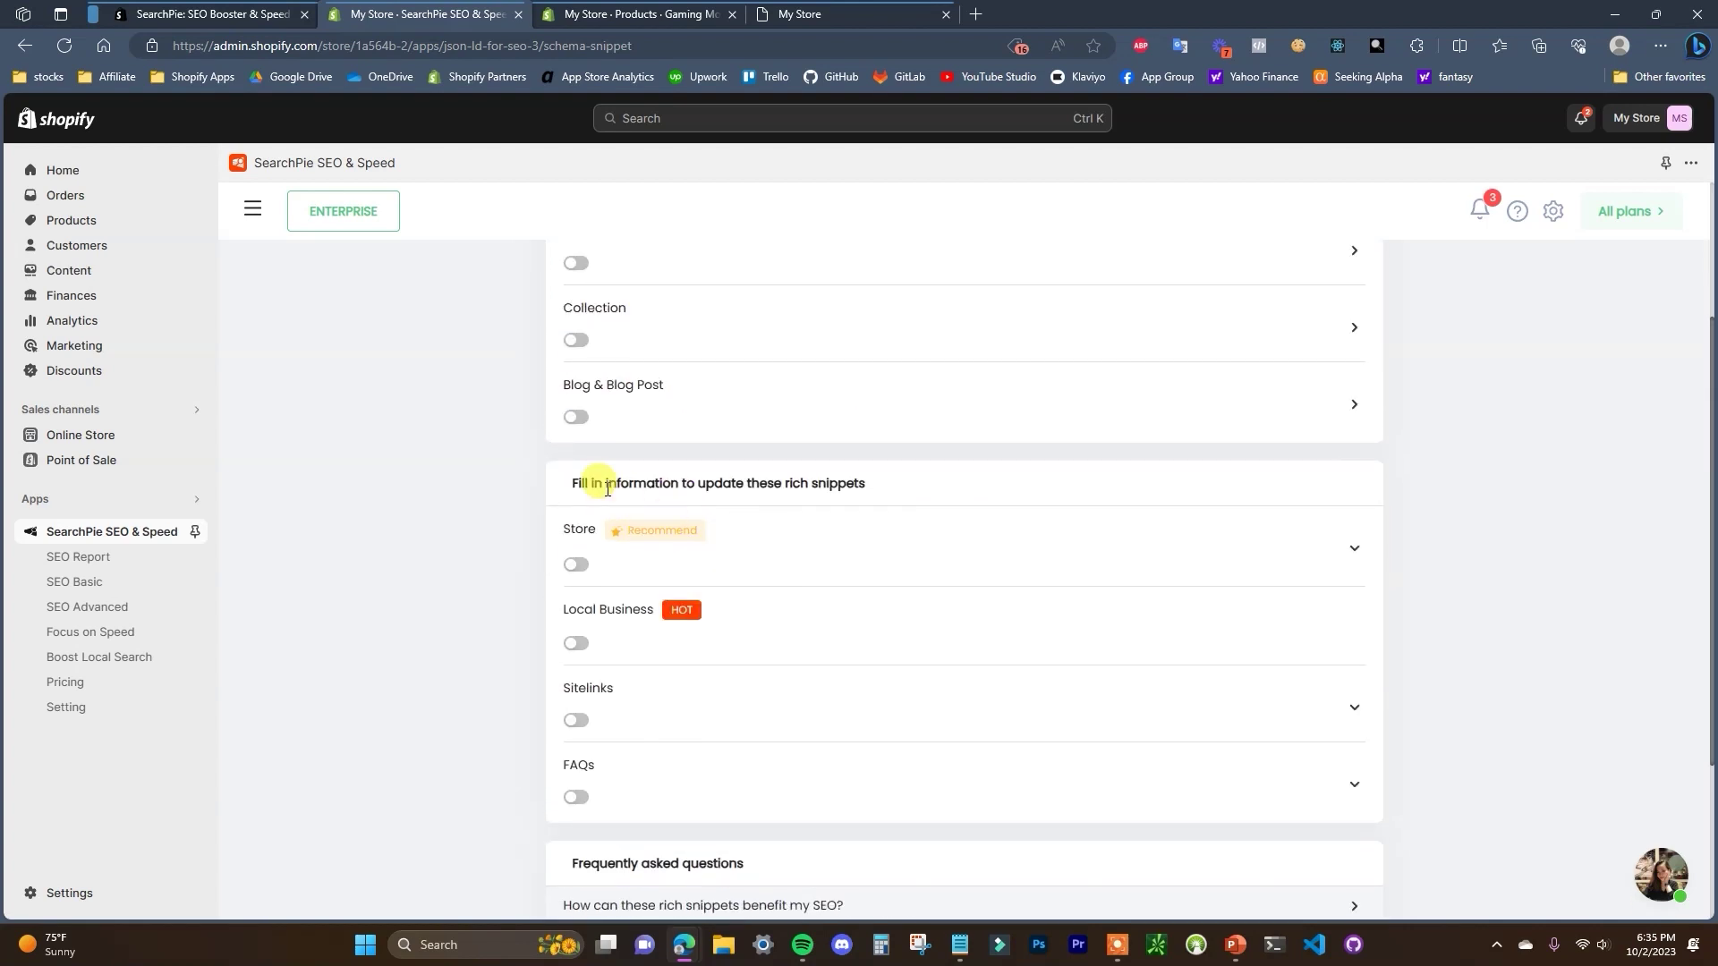
{"action": "left_click", "coordinate": [1362, 546]}
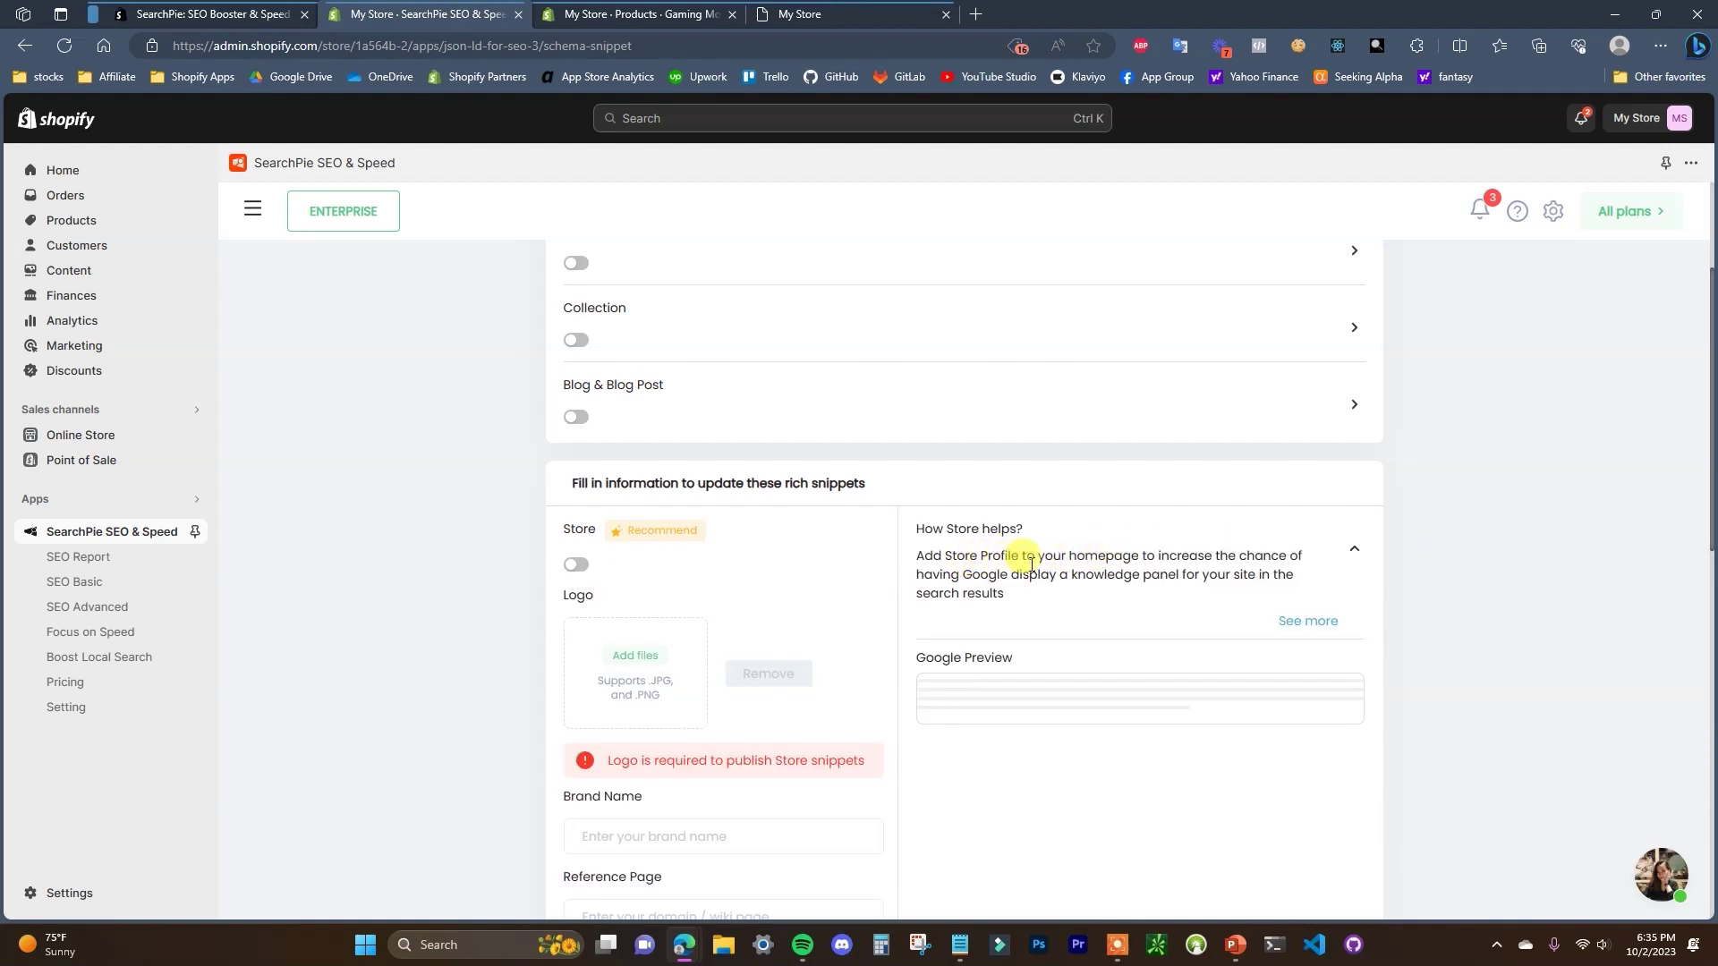
{"action": "left_click_drag", "start_coordinate": [961, 575], "coordinate": [1044, 593]}
{"action": "left_click", "coordinate": [1047, 601]}
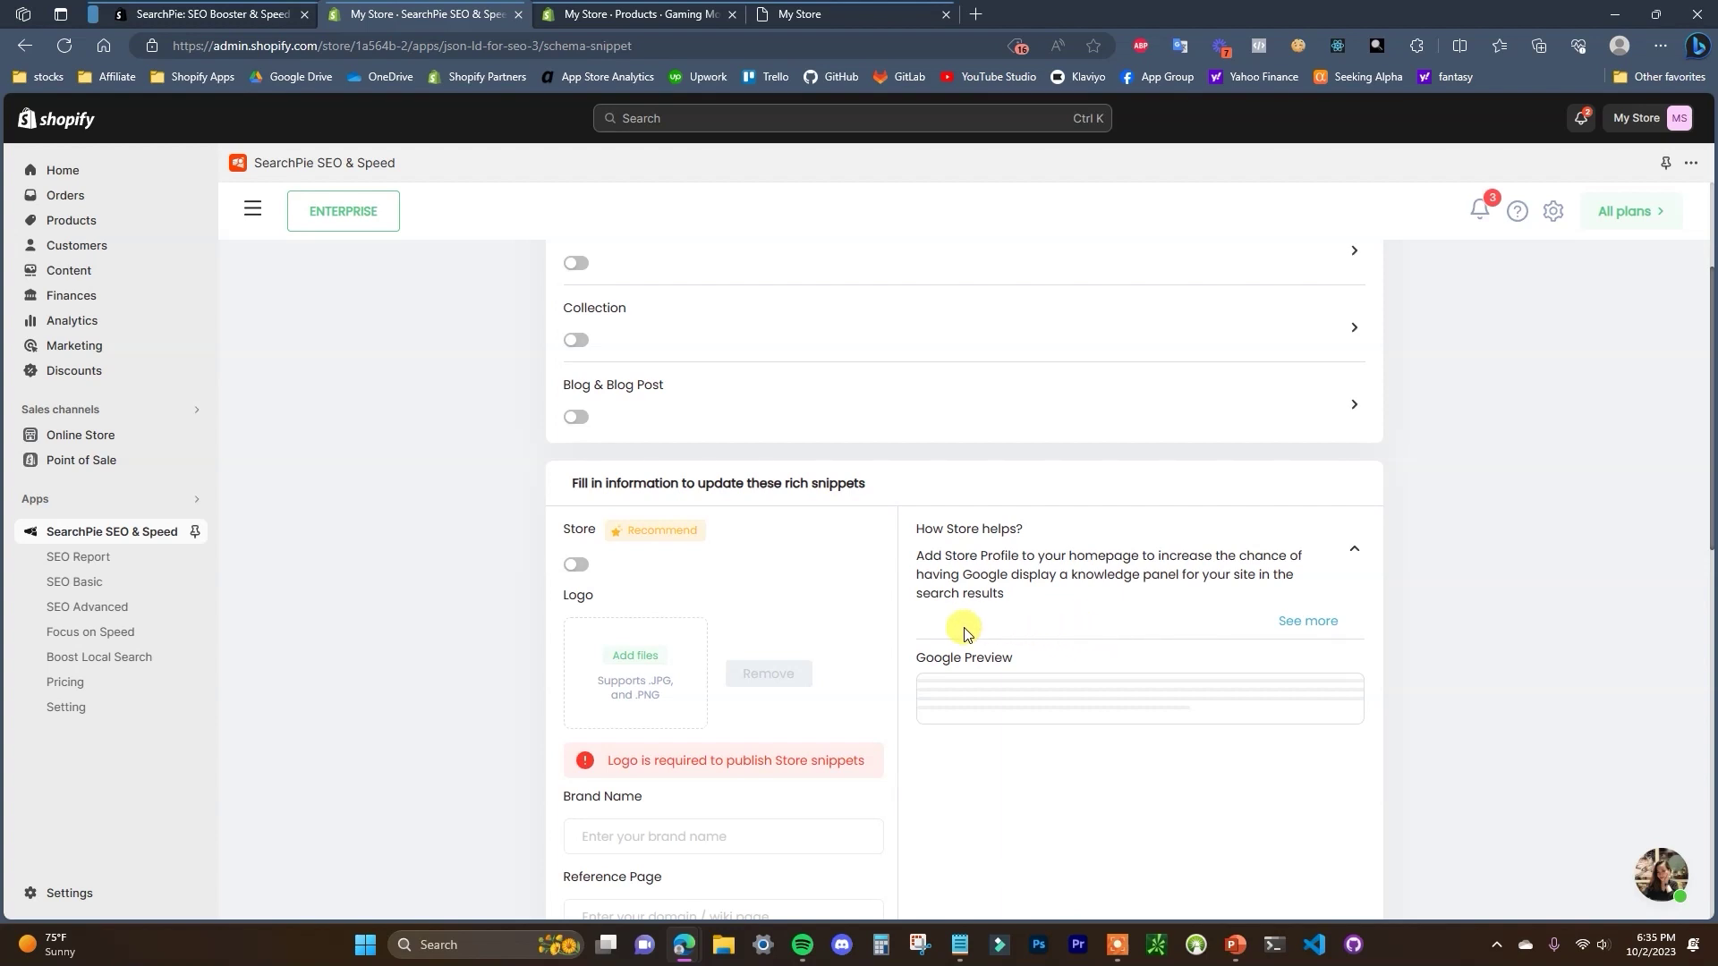
{"action": "scroll", "coordinate": [984, 626], "scroll_direction": "down", "scroll_amount": 1}
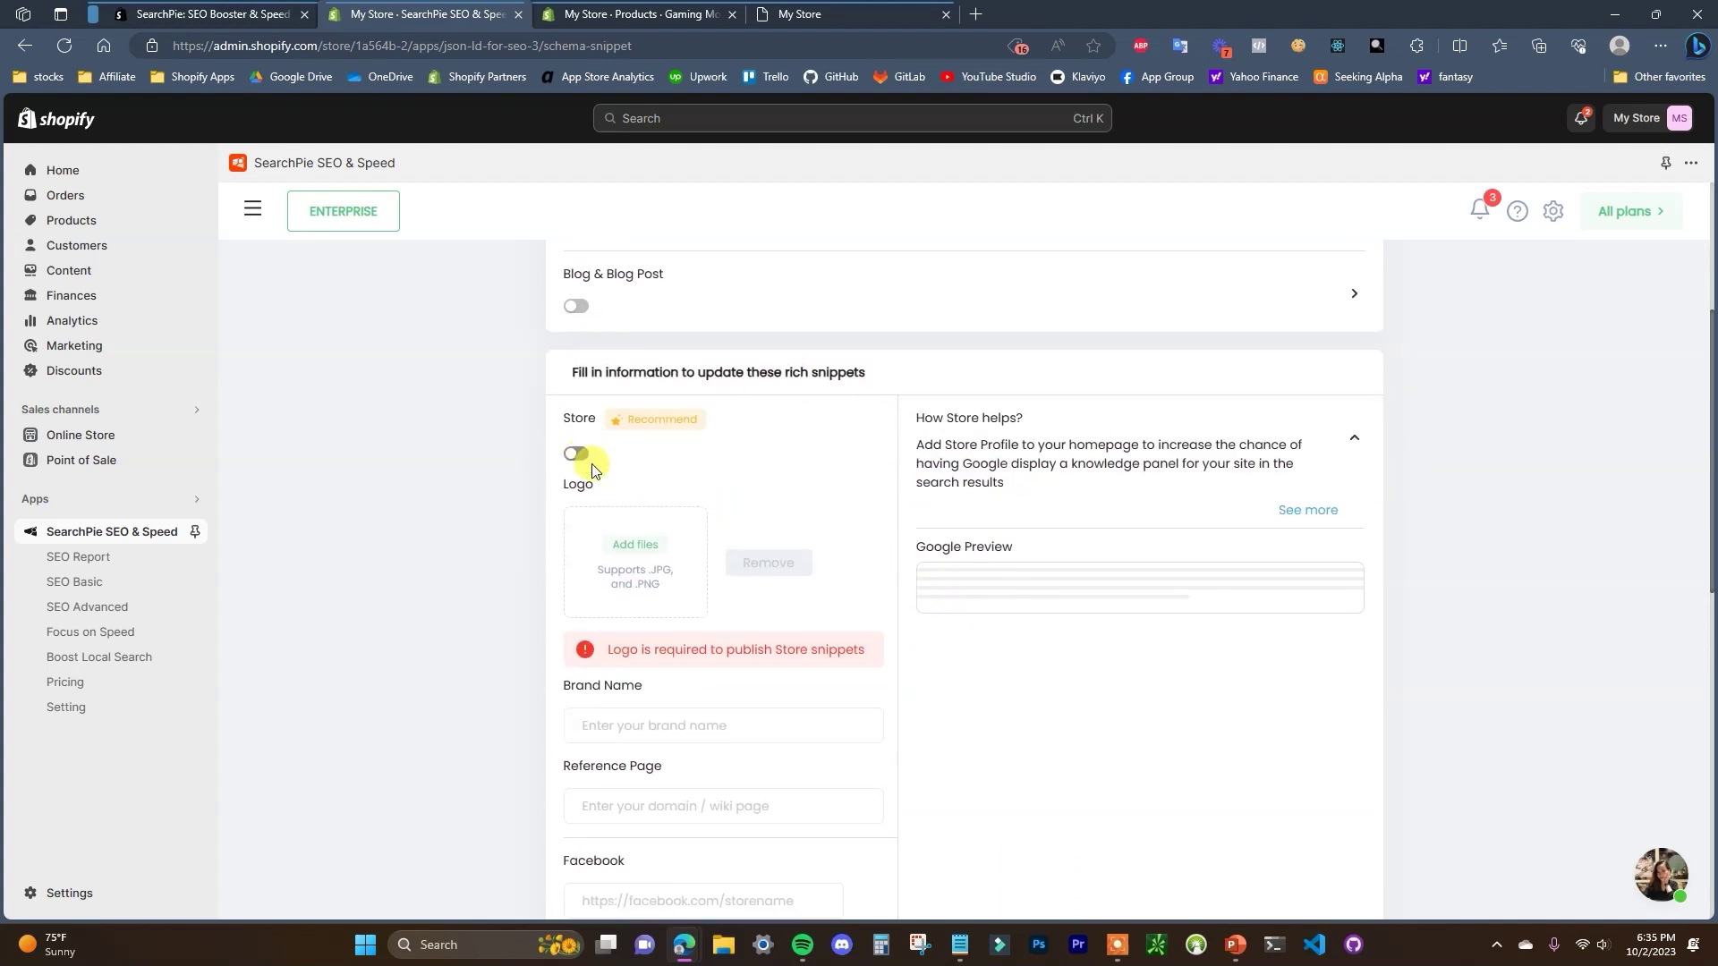
{"action": "scroll", "coordinate": [639, 542], "scroll_direction": "down", "scroll_amount": 1}
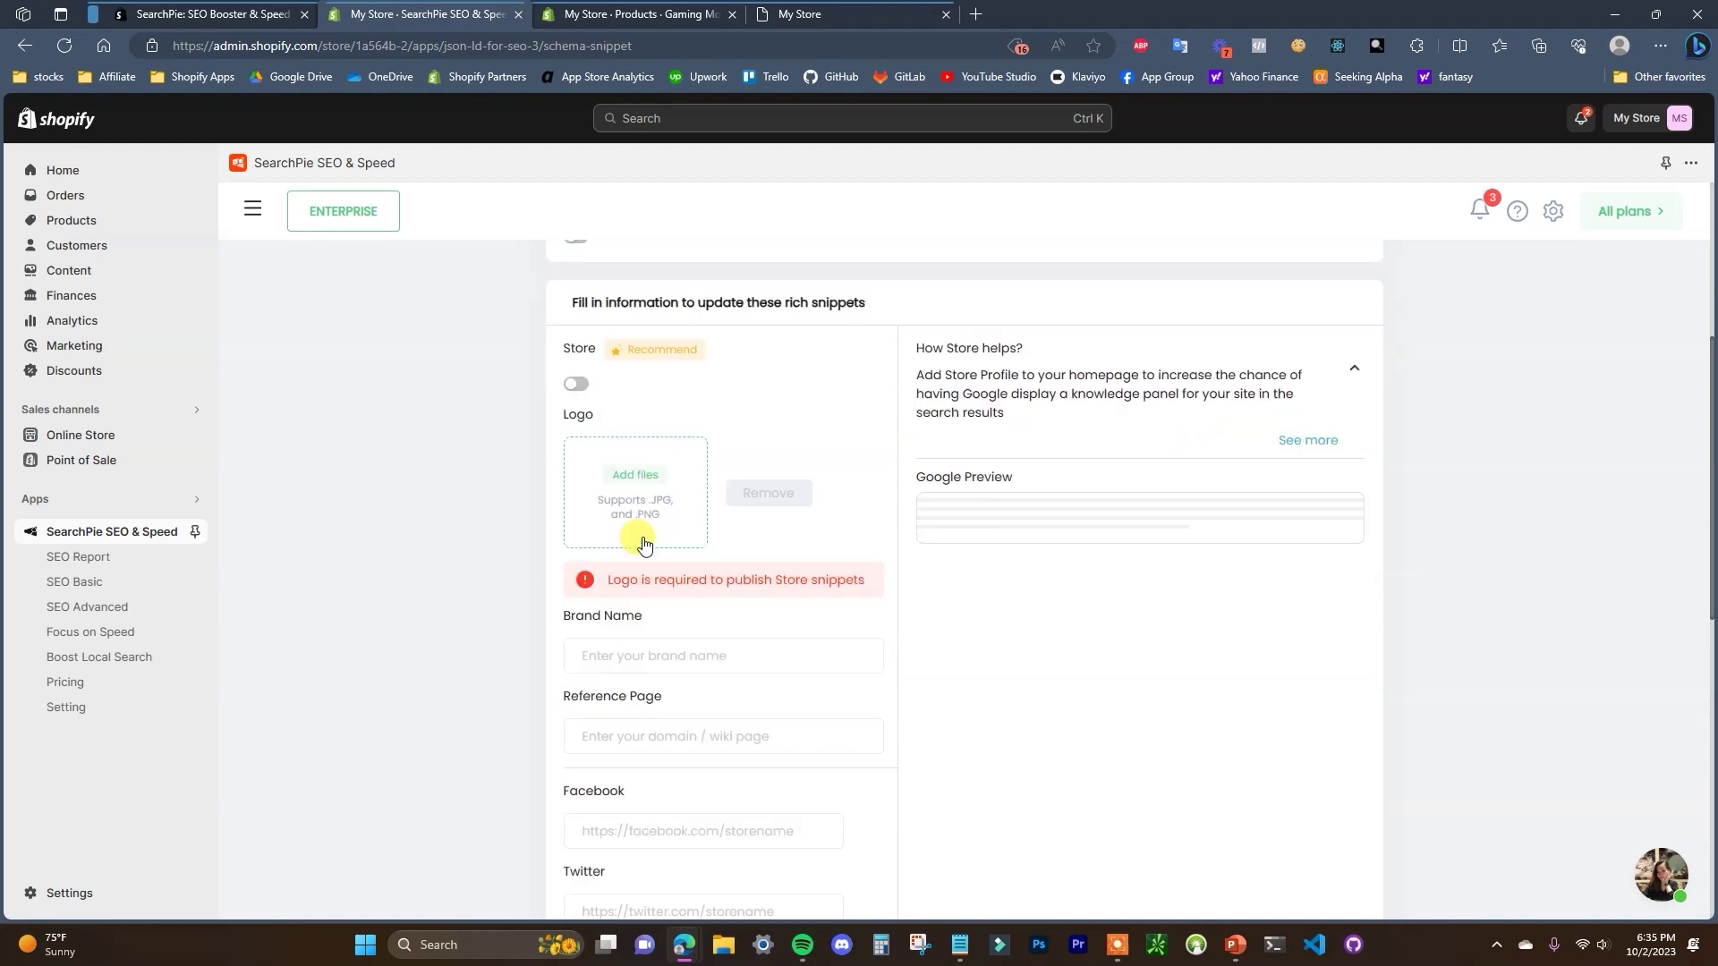
{"action": "scroll", "coordinate": [643, 544], "scroll_direction": "down", "scroll_amount": 1}
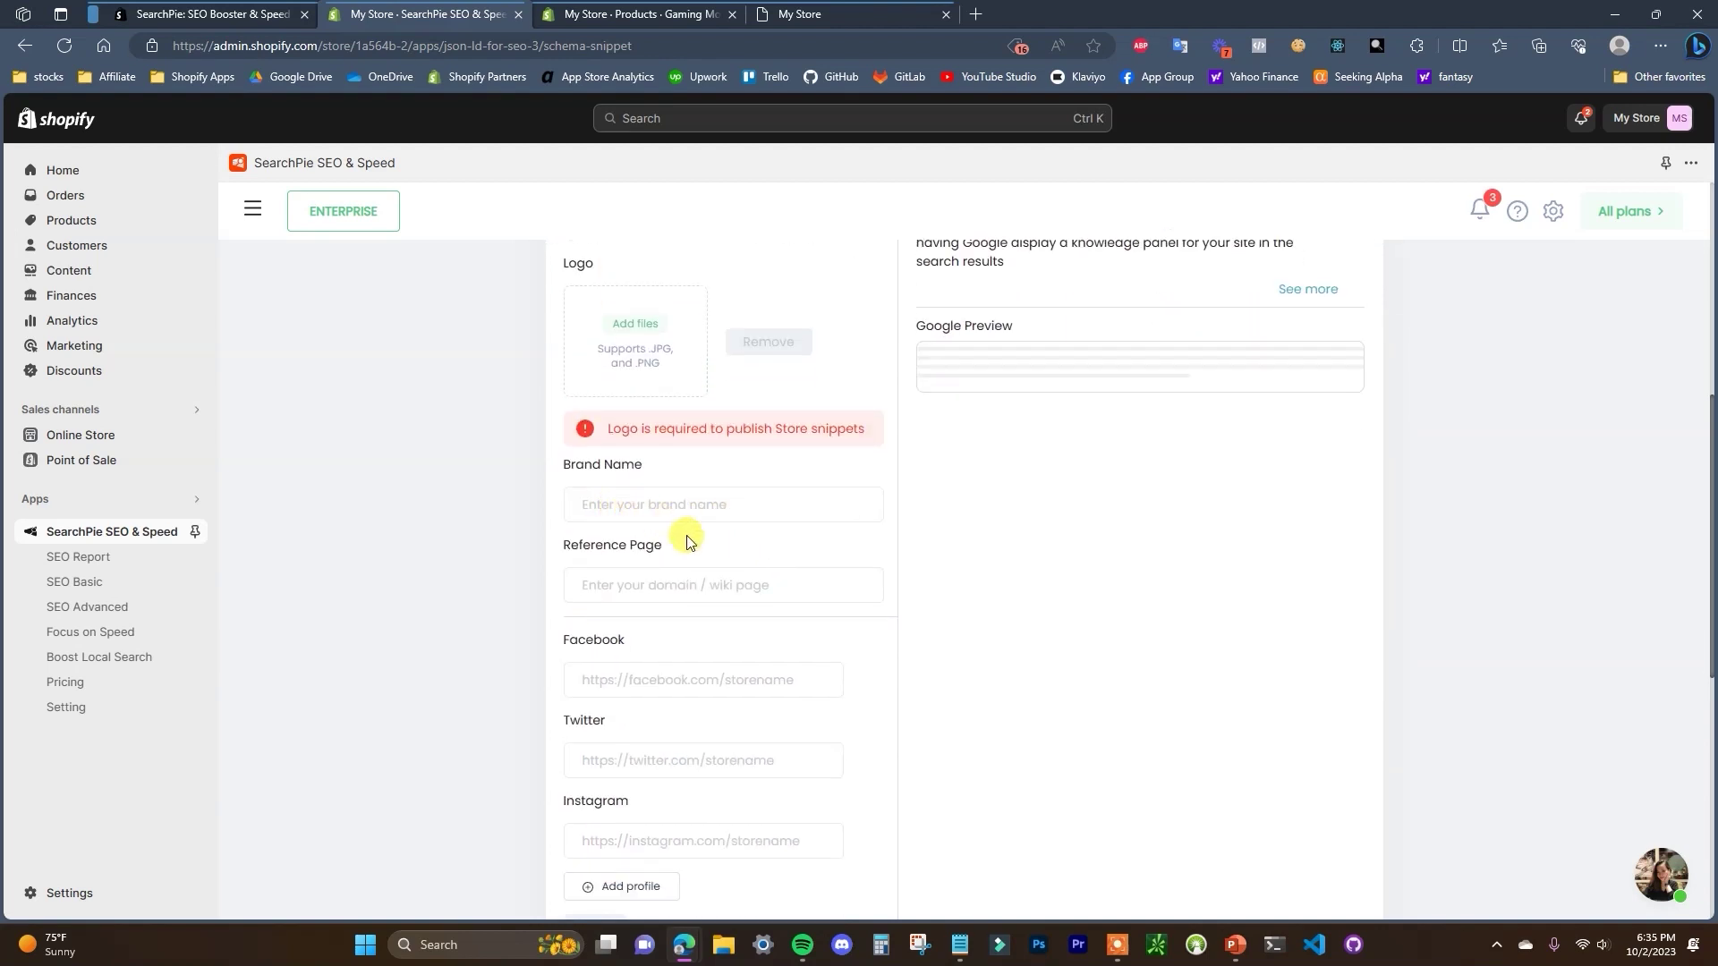
{"action": "scroll", "coordinate": [676, 588], "scroll_direction": "down", "scroll_amount": 1}
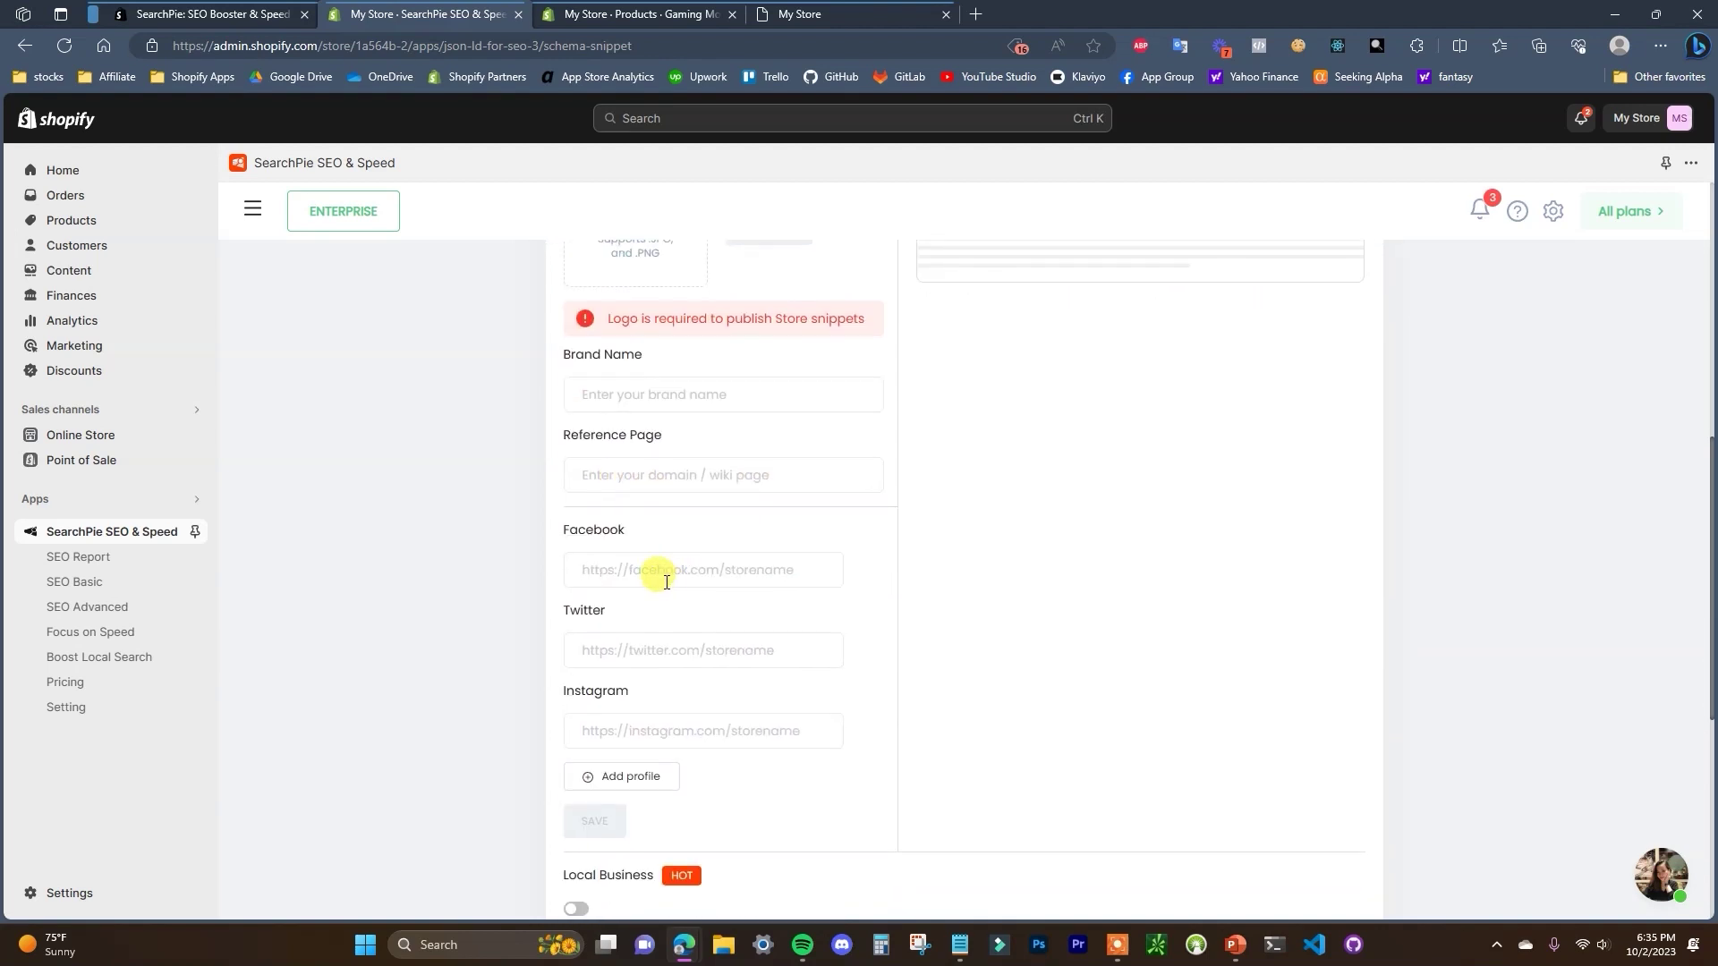
{"action": "scroll", "coordinate": [647, 618], "scroll_direction": "down", "scroll_amount": 2}
{"action": "scroll", "coordinate": [1104, 606], "scroll_direction": "up", "scroll_amount": 5}
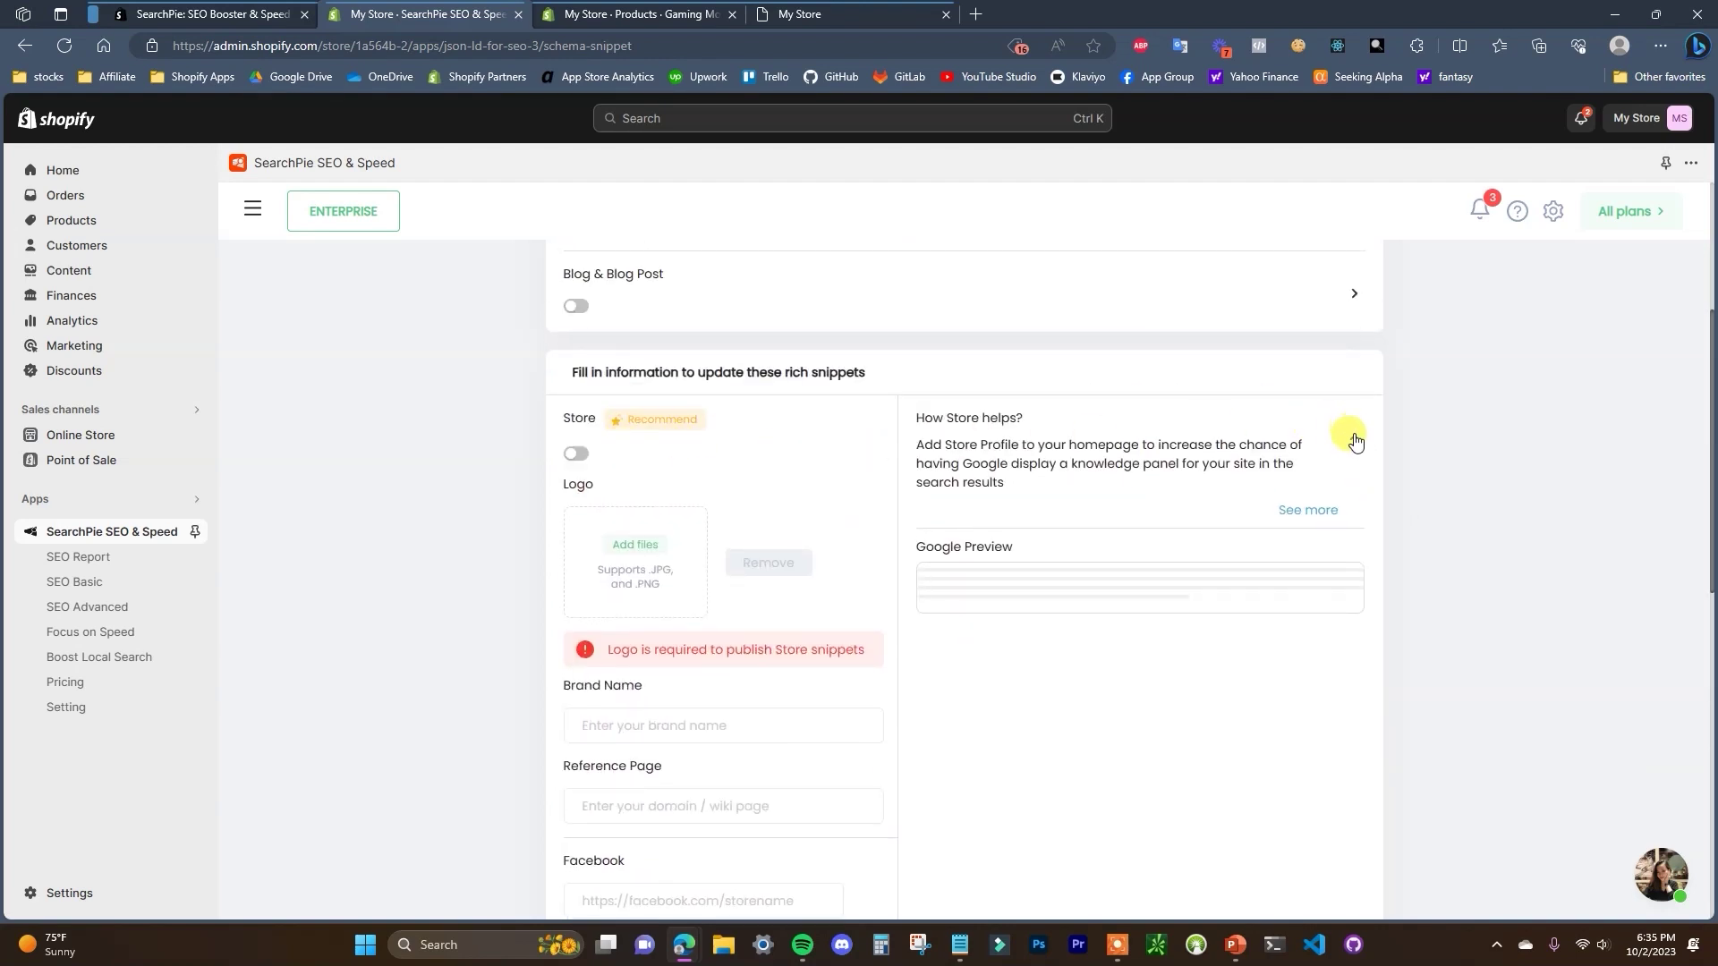
{"action": "left_click", "coordinate": [1357, 446]}
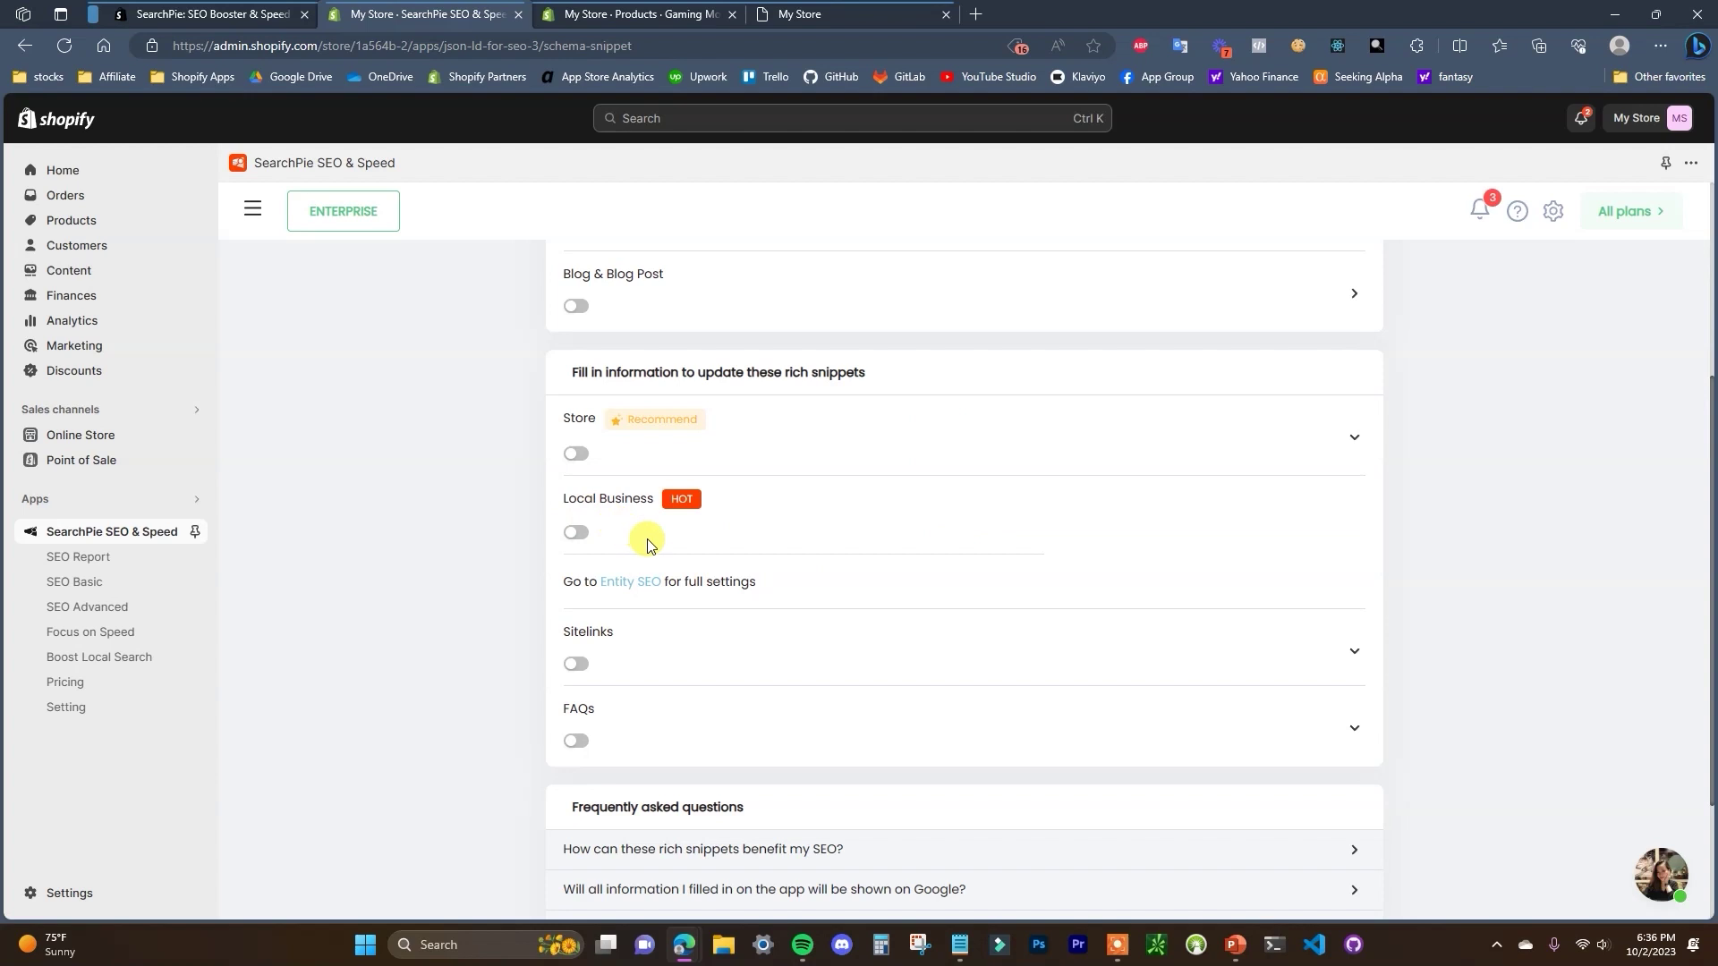
Review the Sitelinks snippet's link title and URL fields and its explanation, and collapse the section.
{"action": "scroll", "coordinate": [648, 529], "scroll_direction": "down", "scroll_amount": 1}
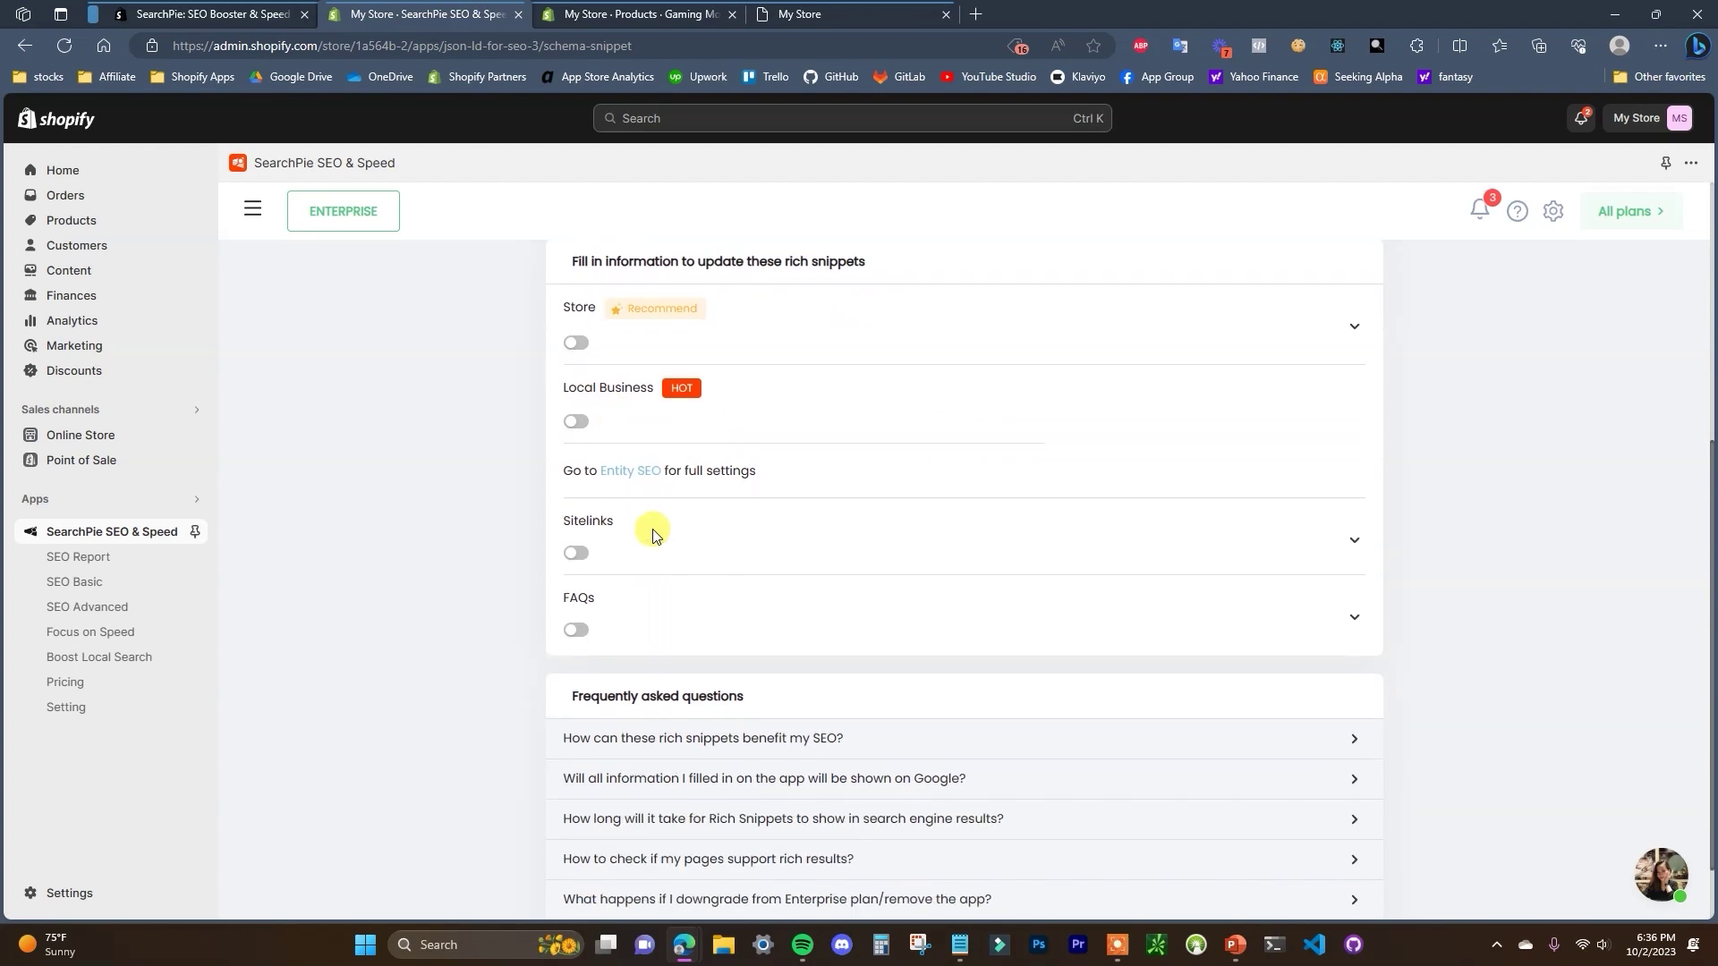
{"action": "left_click", "coordinate": [1353, 539]}
{"action": "scroll", "coordinate": [1092, 685], "scroll_direction": "down", "scroll_amount": 1}
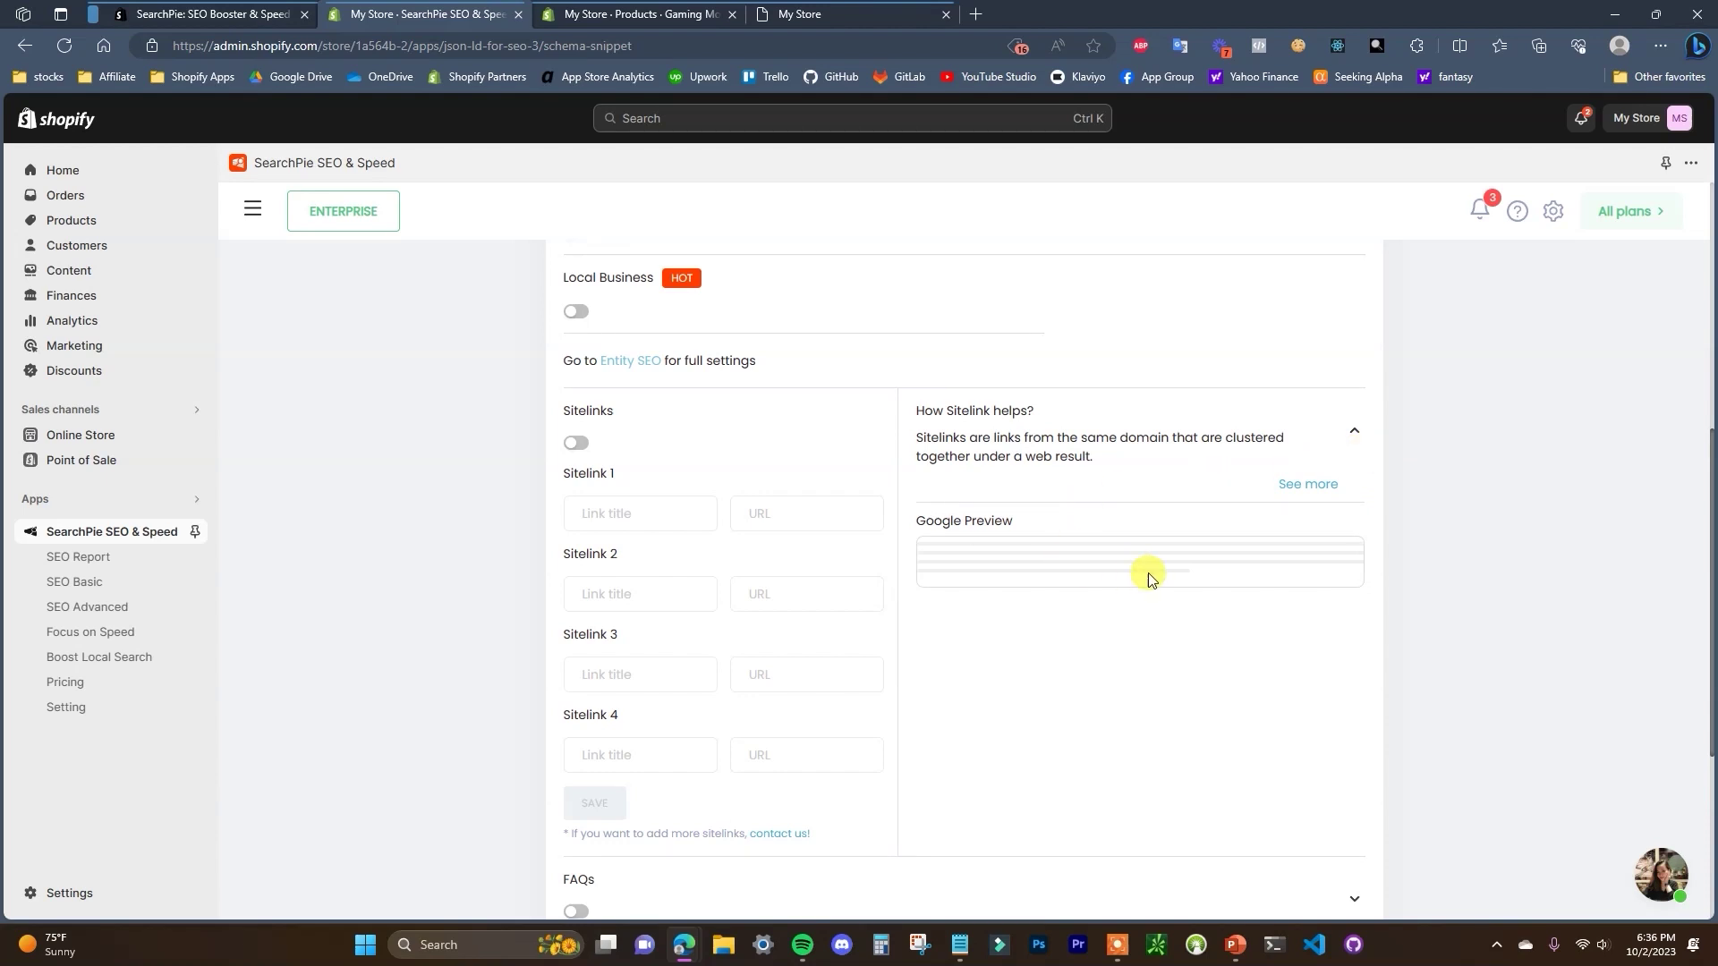
{"action": "left_click", "coordinate": [1355, 443]}
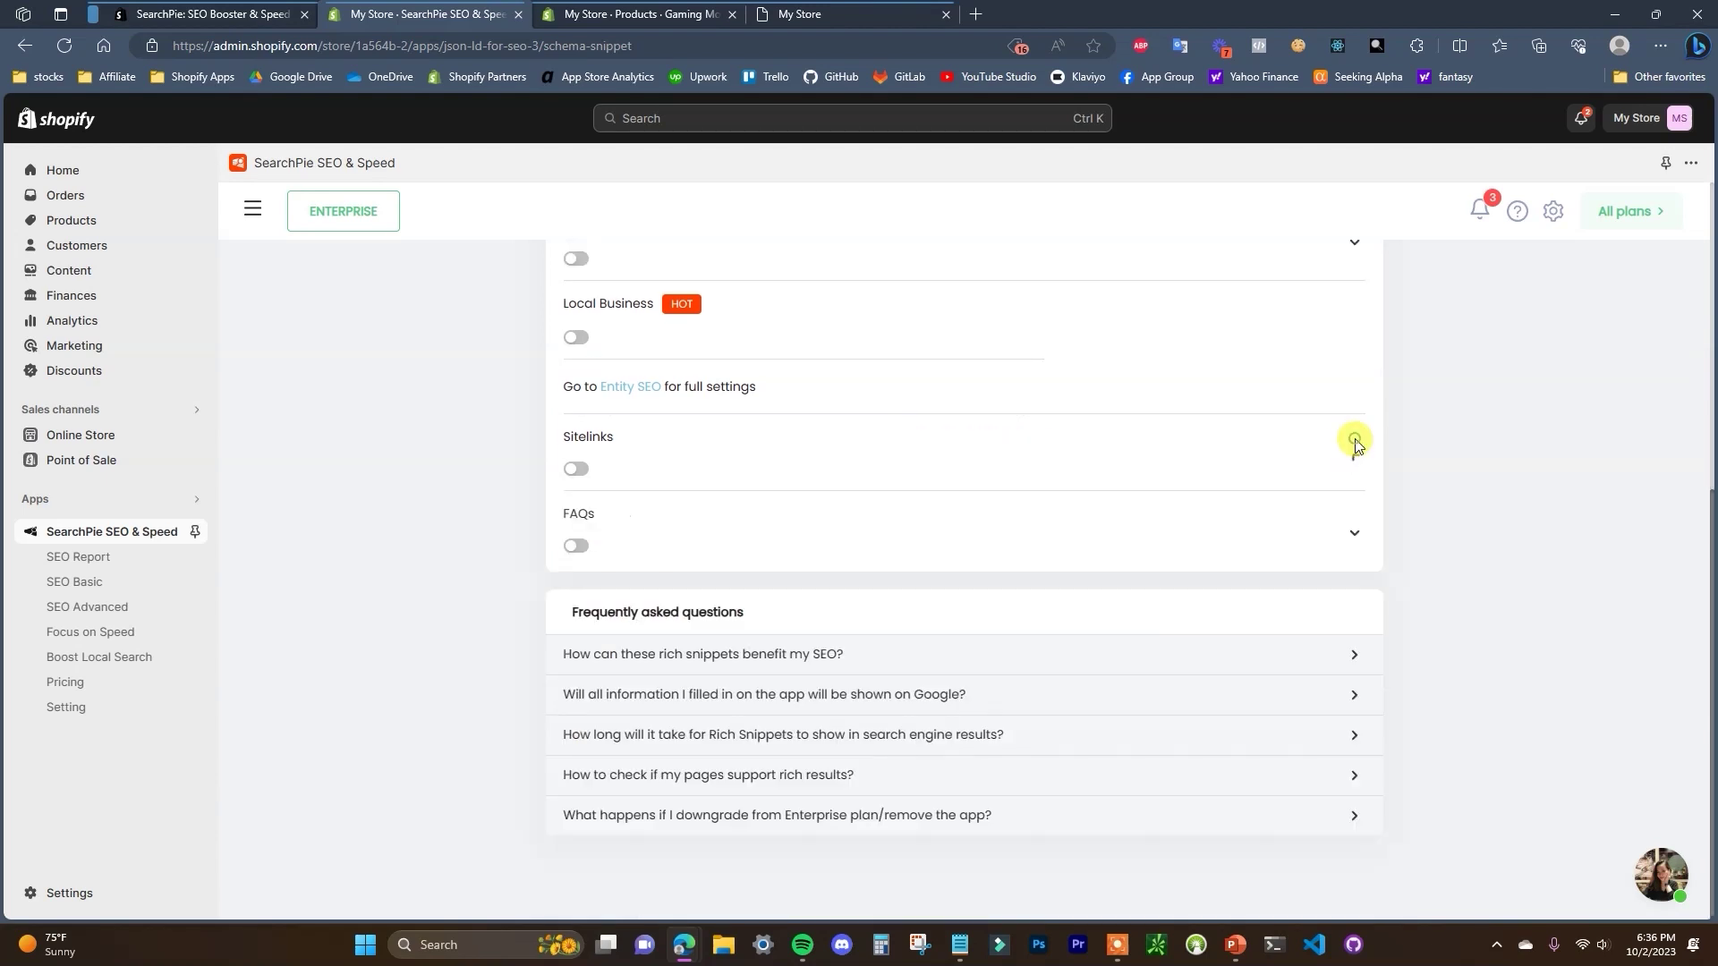
Review the FAQs snippet's page URL, question and answer fields and explanation, collapse it, and look over the available snippet types.
{"action": "left_click", "coordinate": [1144, 526]}
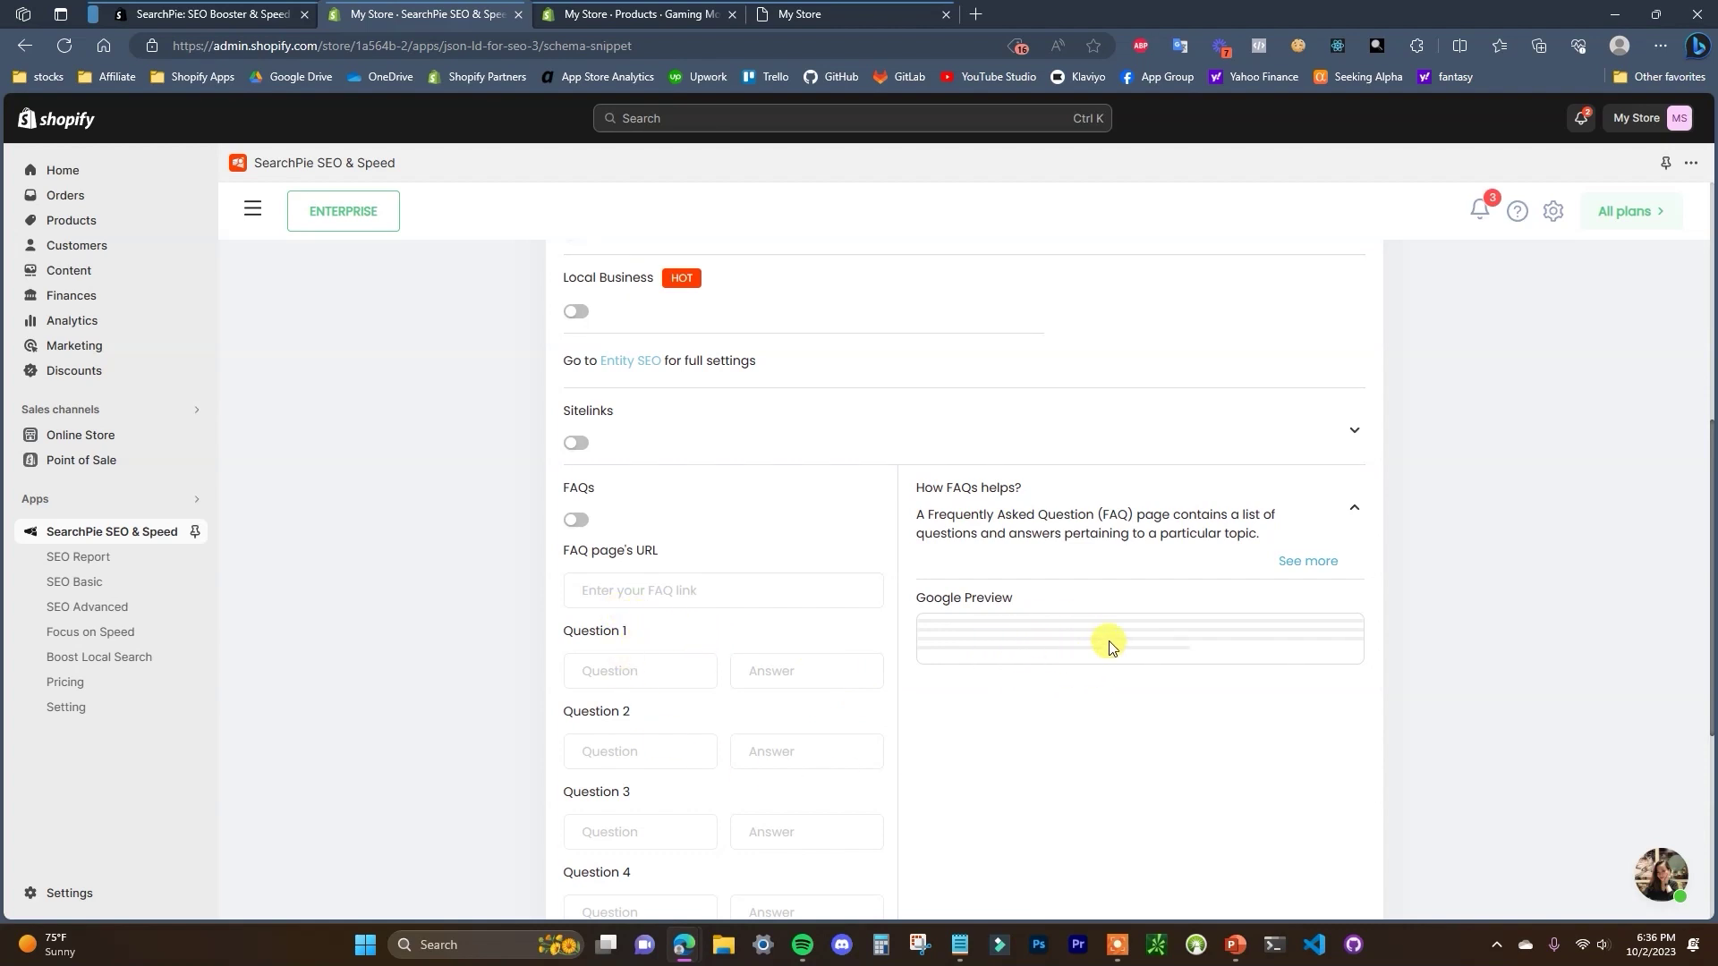
{"action": "left_click", "coordinate": [1353, 509]}
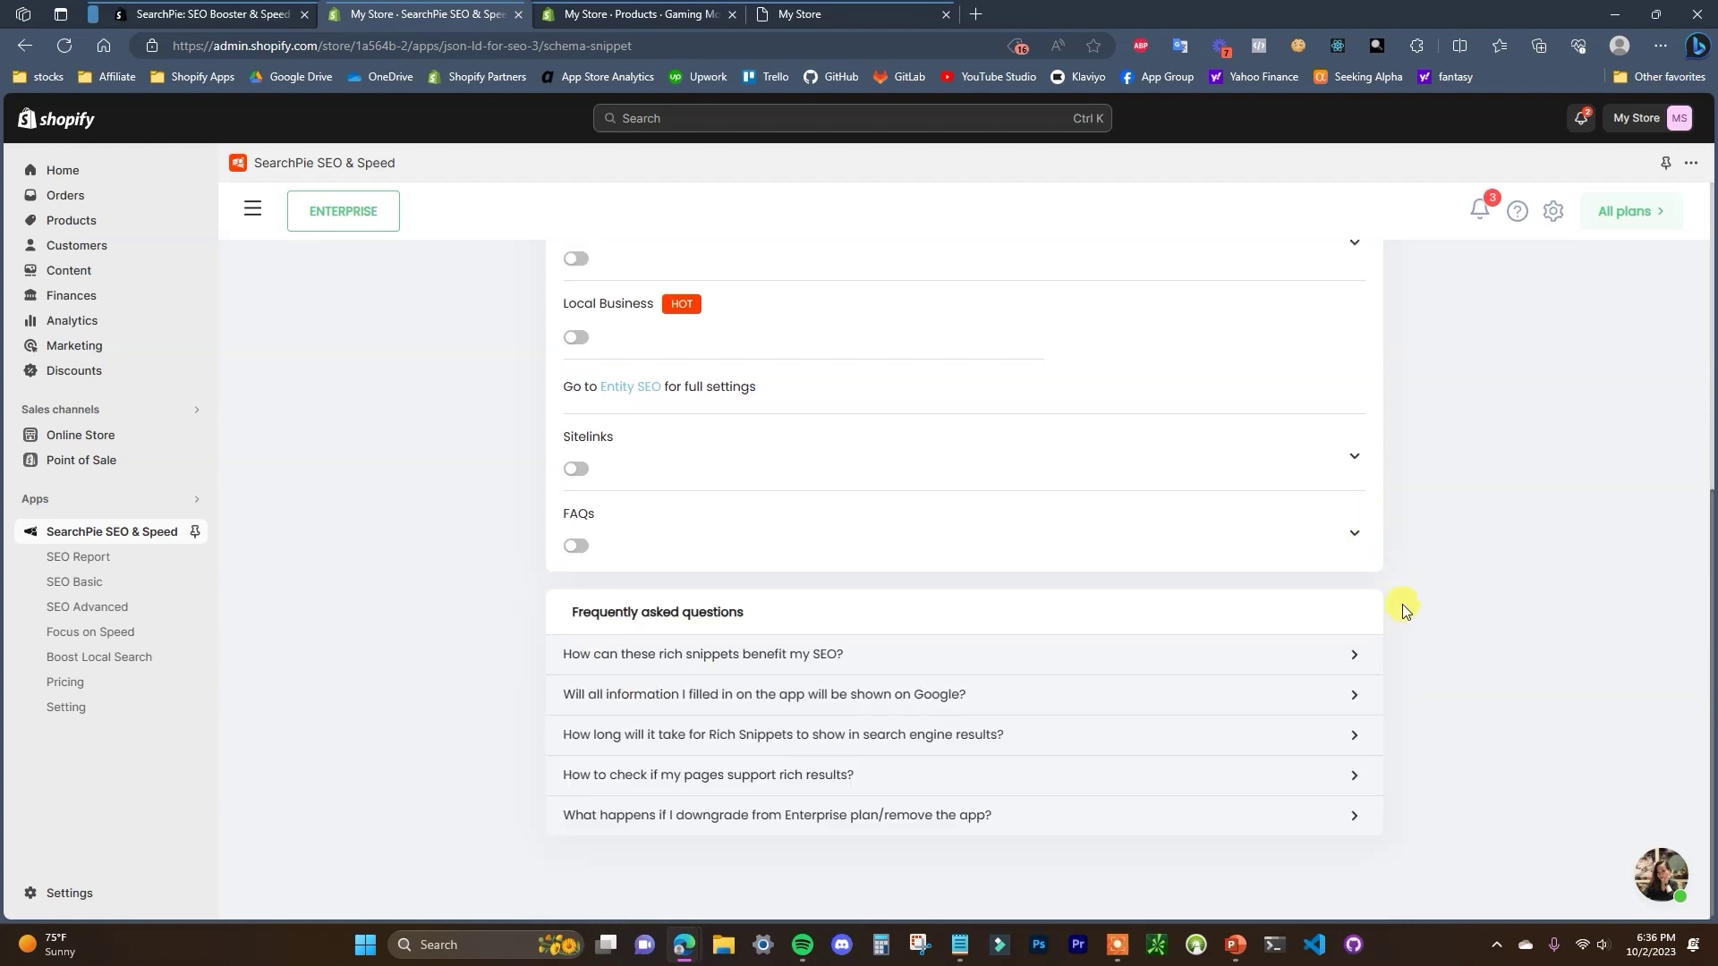
{"action": "scroll", "coordinate": [1401, 627], "scroll_direction": "up", "scroll_amount": 5}
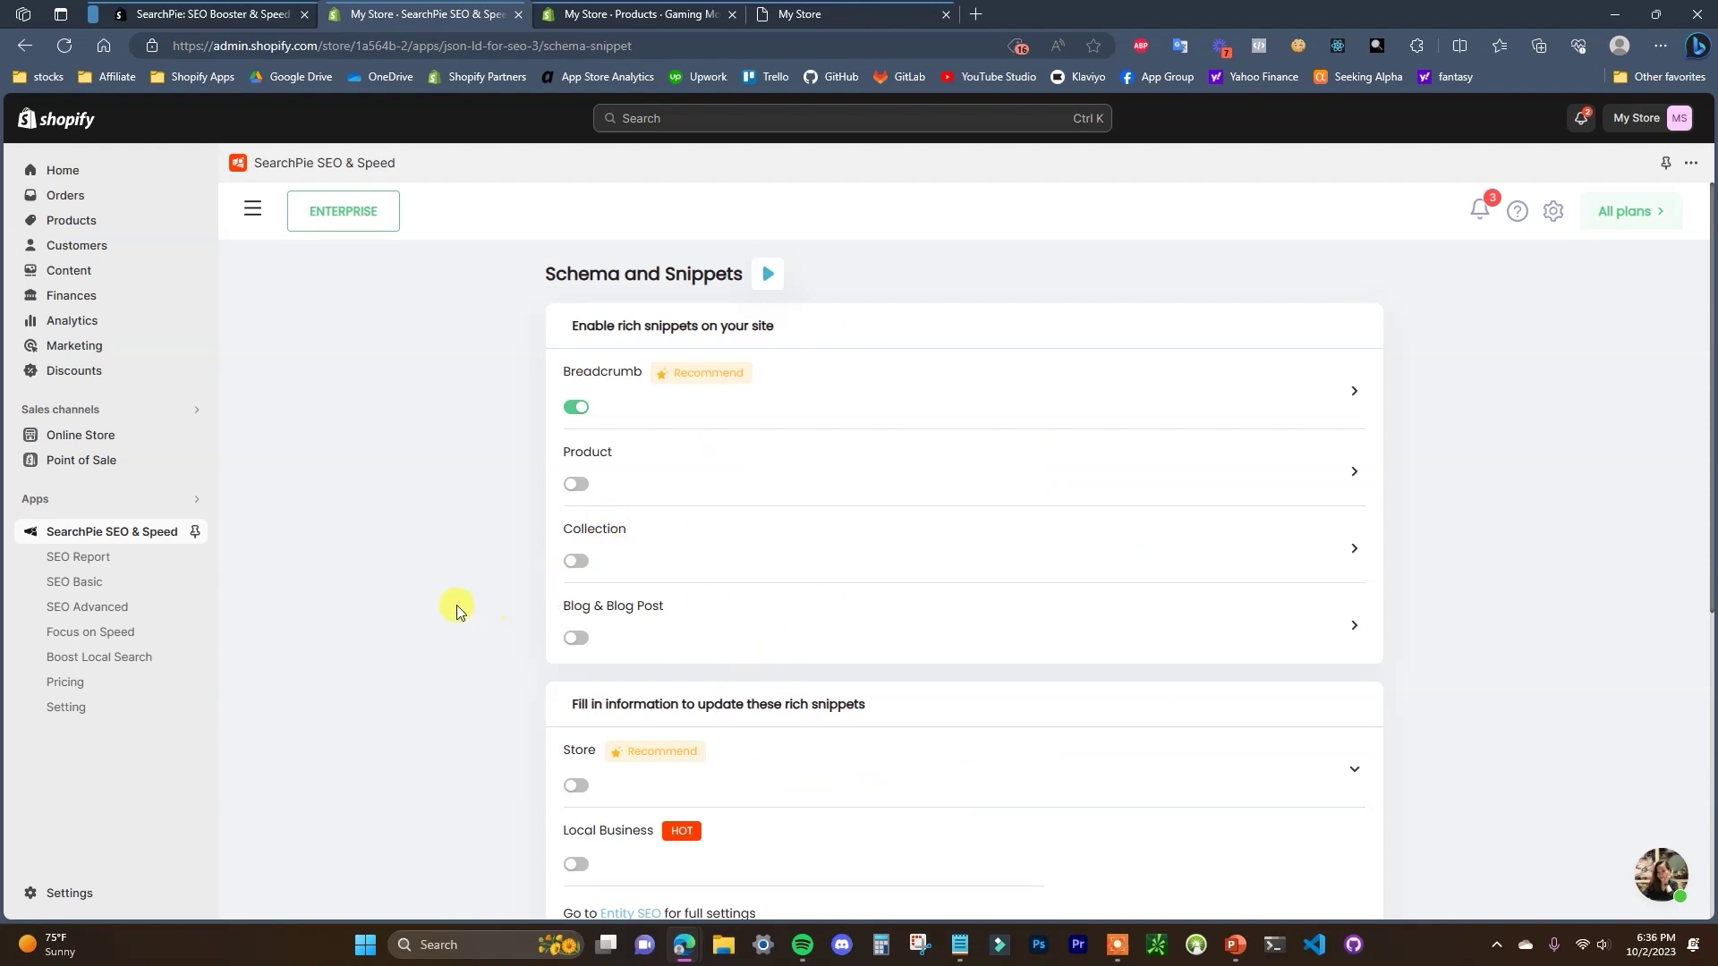
{"action": "scroll", "coordinate": [748, 358], "scroll_direction": "down", "scroll_amount": 1}
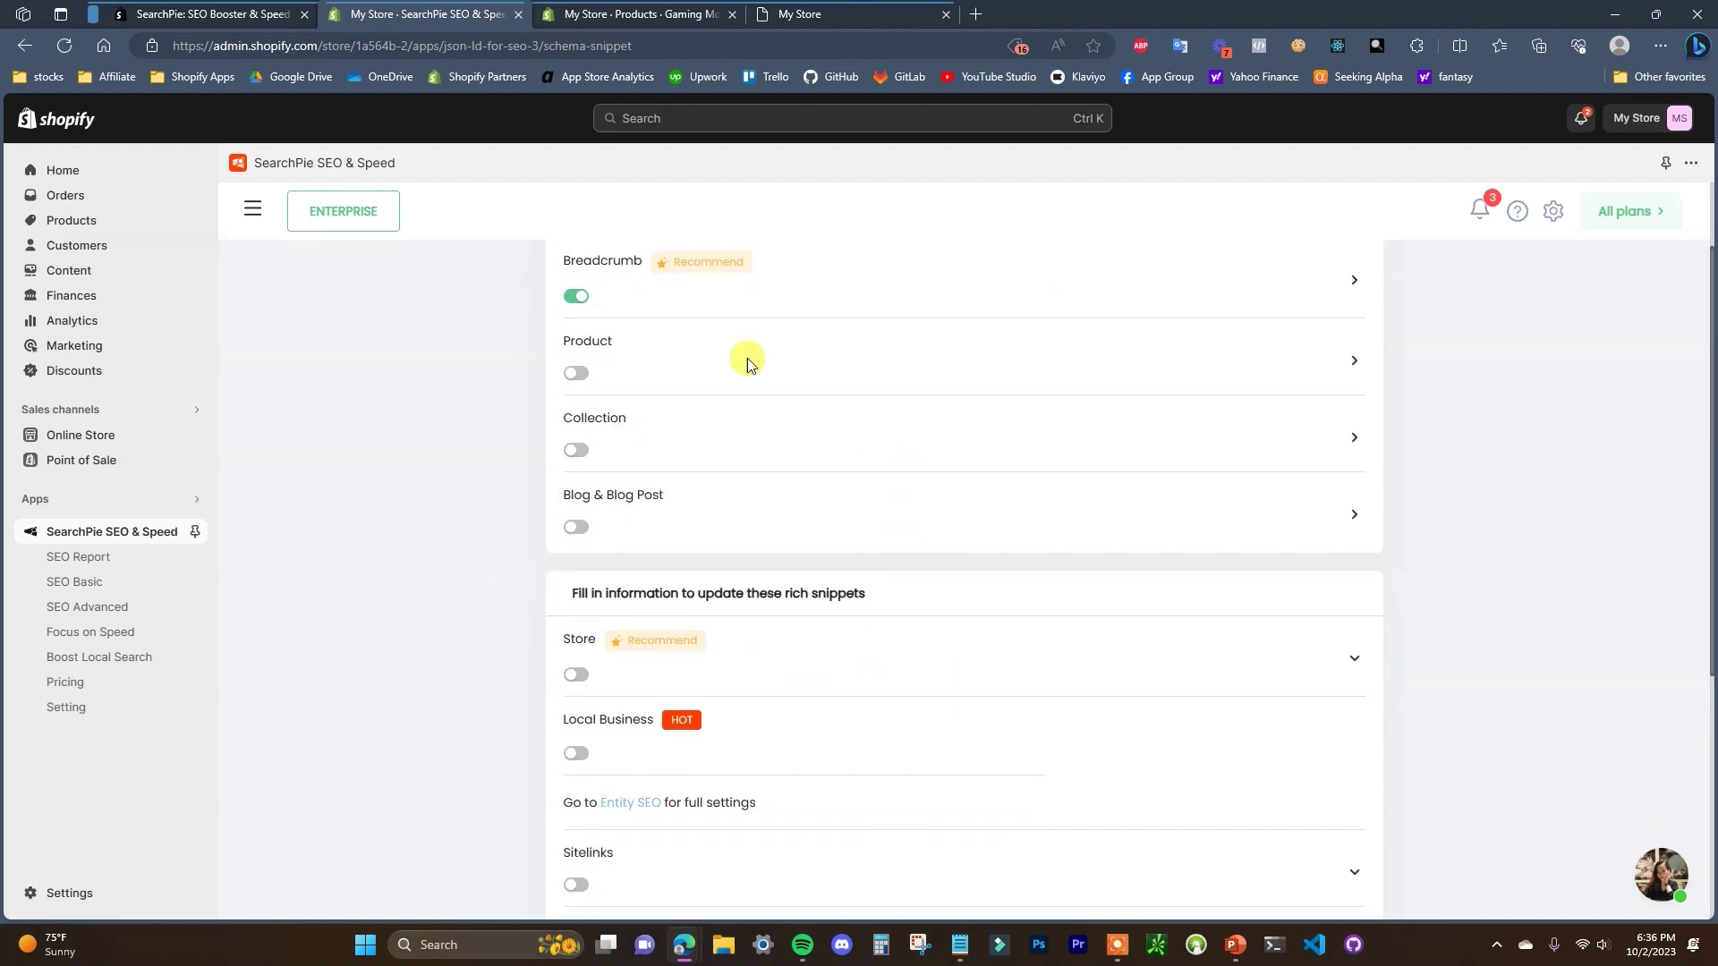
{"action": "scroll", "coordinate": [801, 635], "scroll_direction": "up", "scroll_amount": 1}
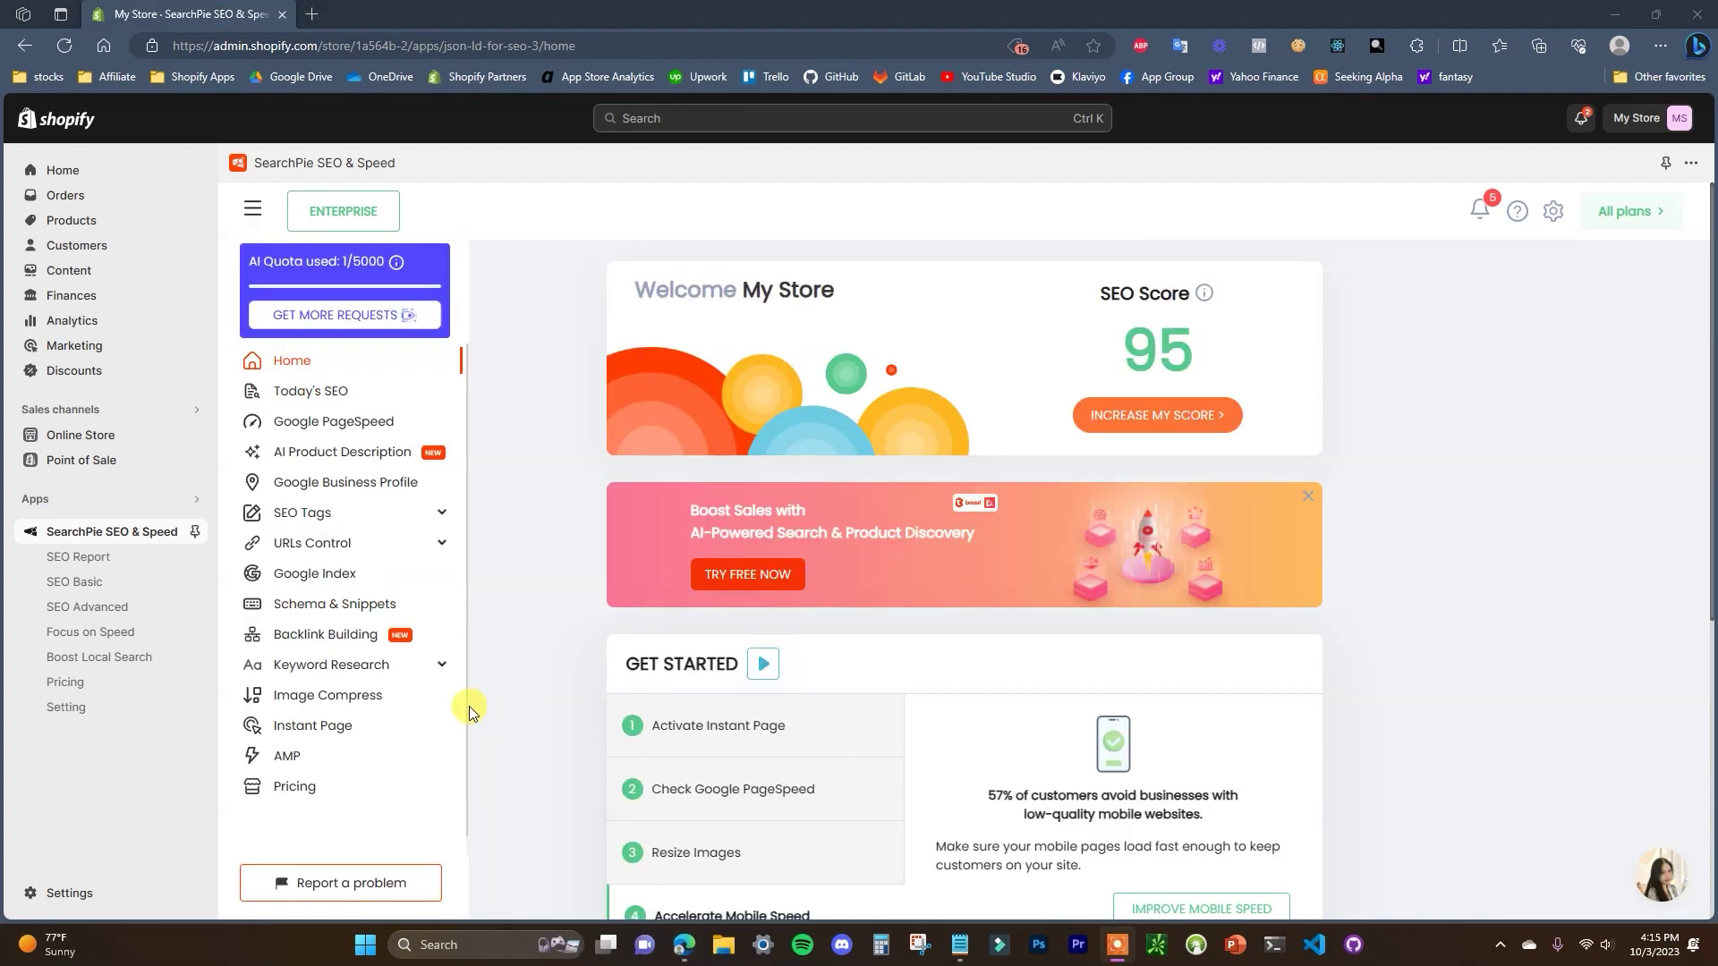
Open the Google Business Profile page and review its Your Report and Map Booster sections.
{"action": "left_click", "coordinate": [386, 484]}
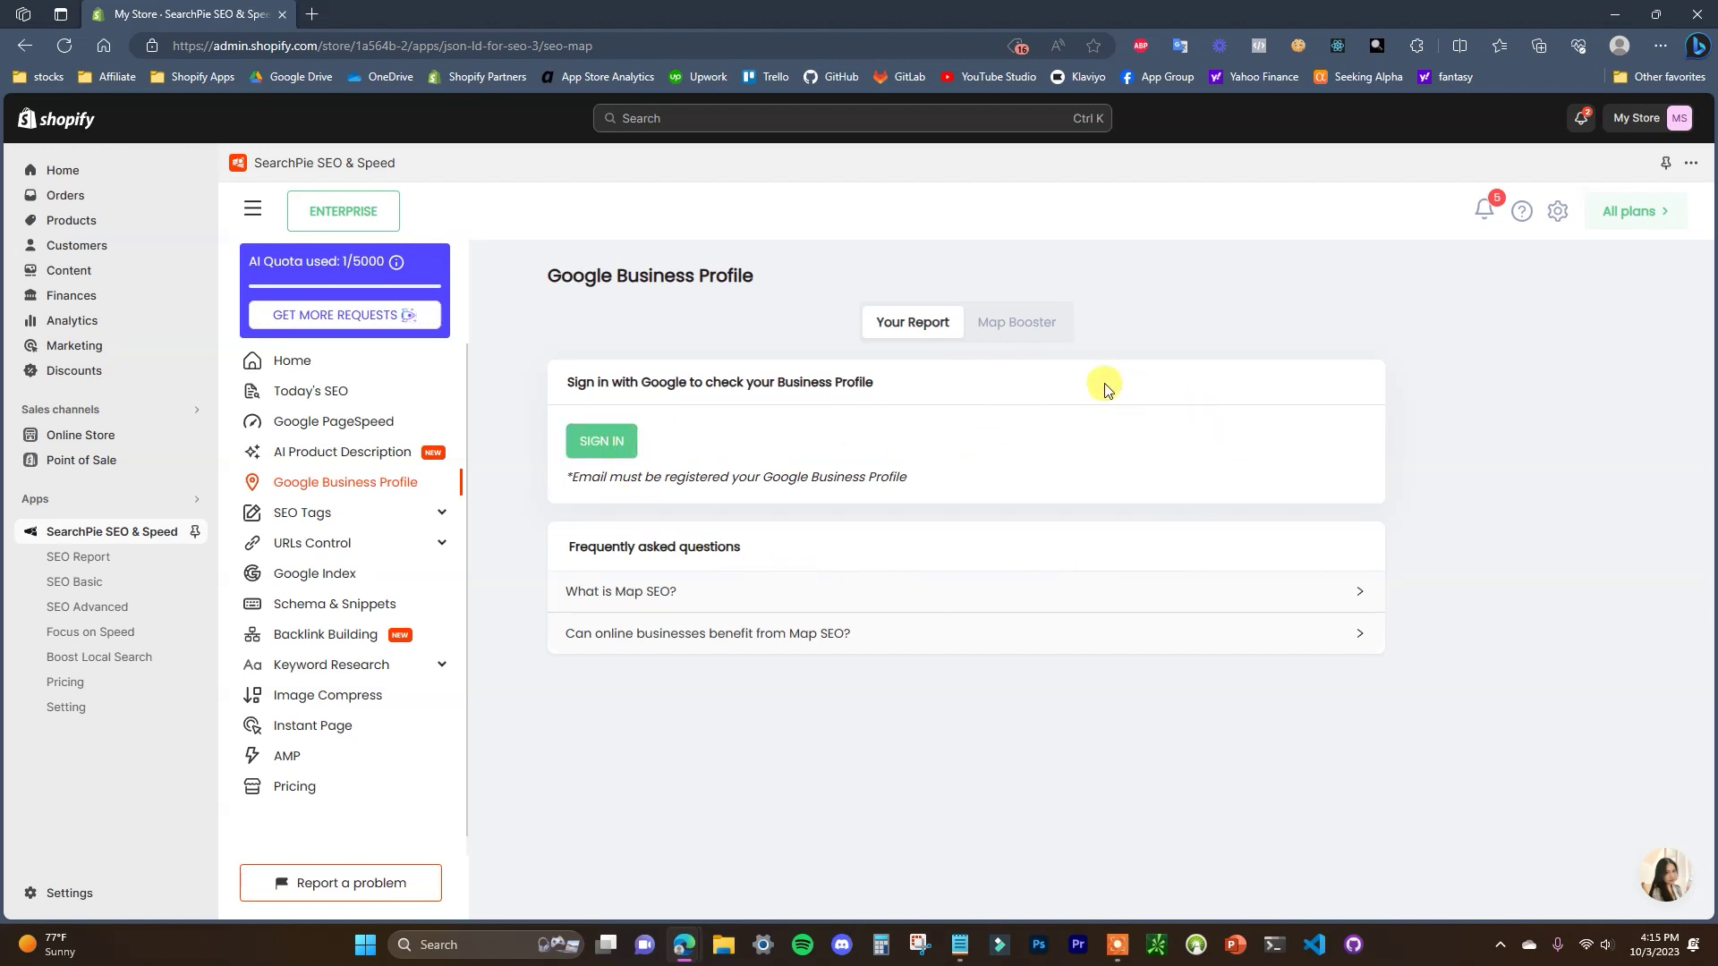
{"action": "left_click", "coordinate": [900, 340]}
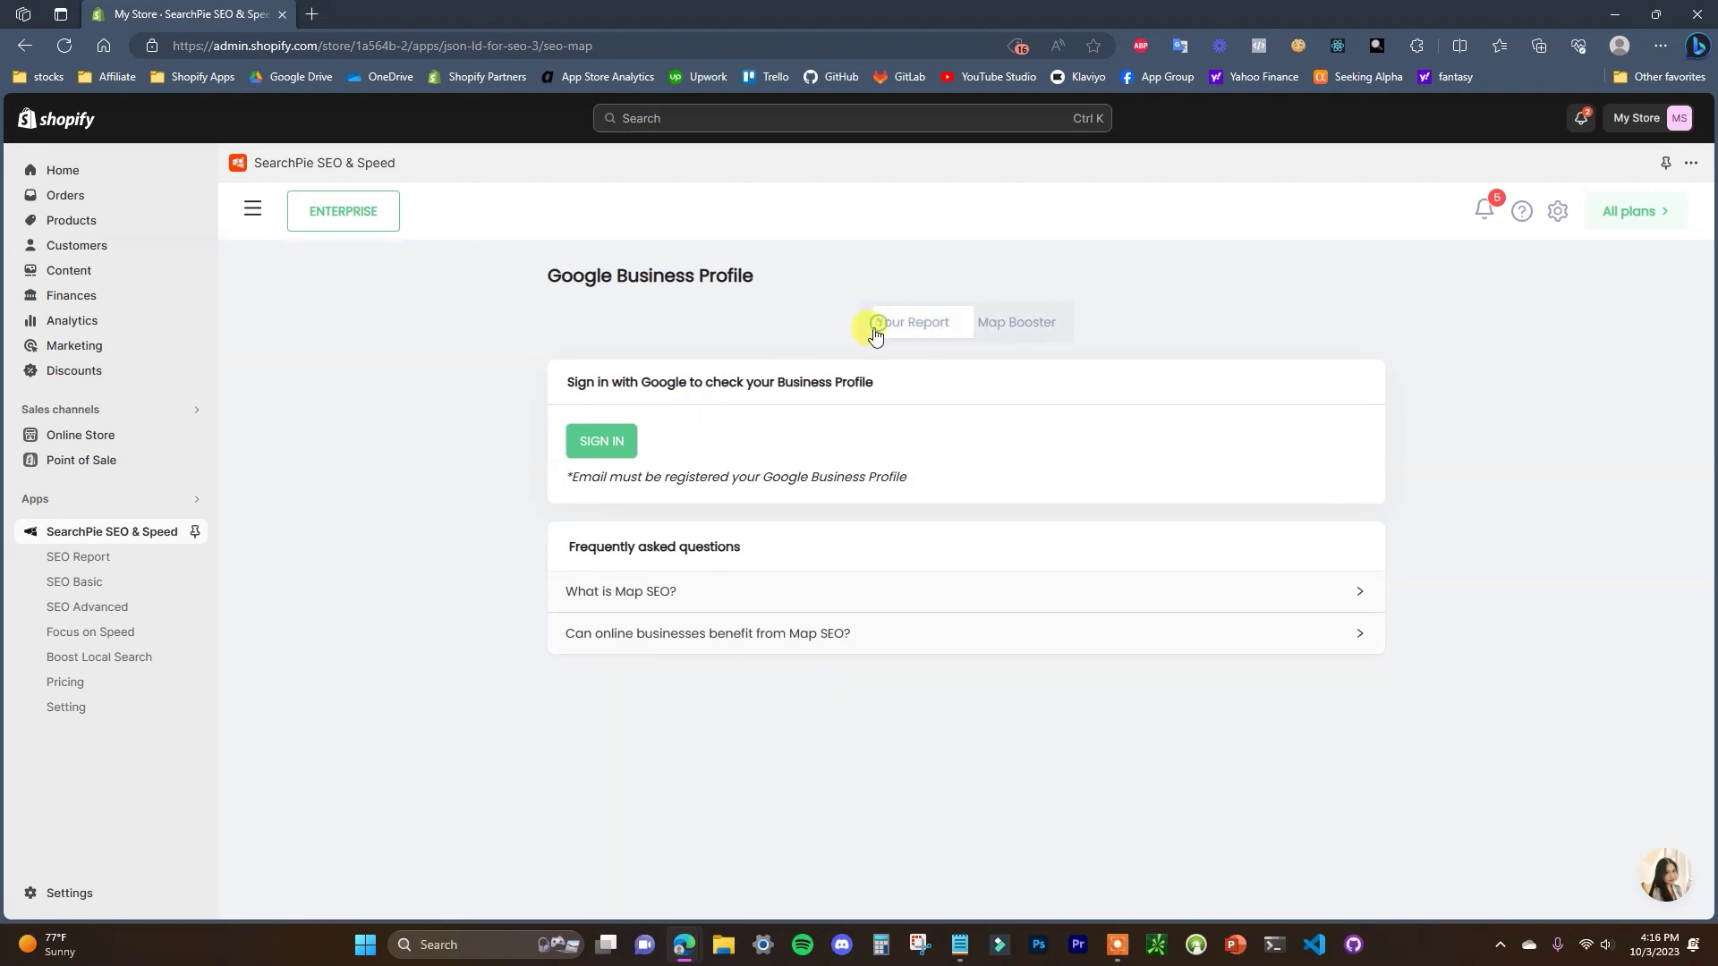
{"action": "left_click", "coordinate": [1011, 336]}
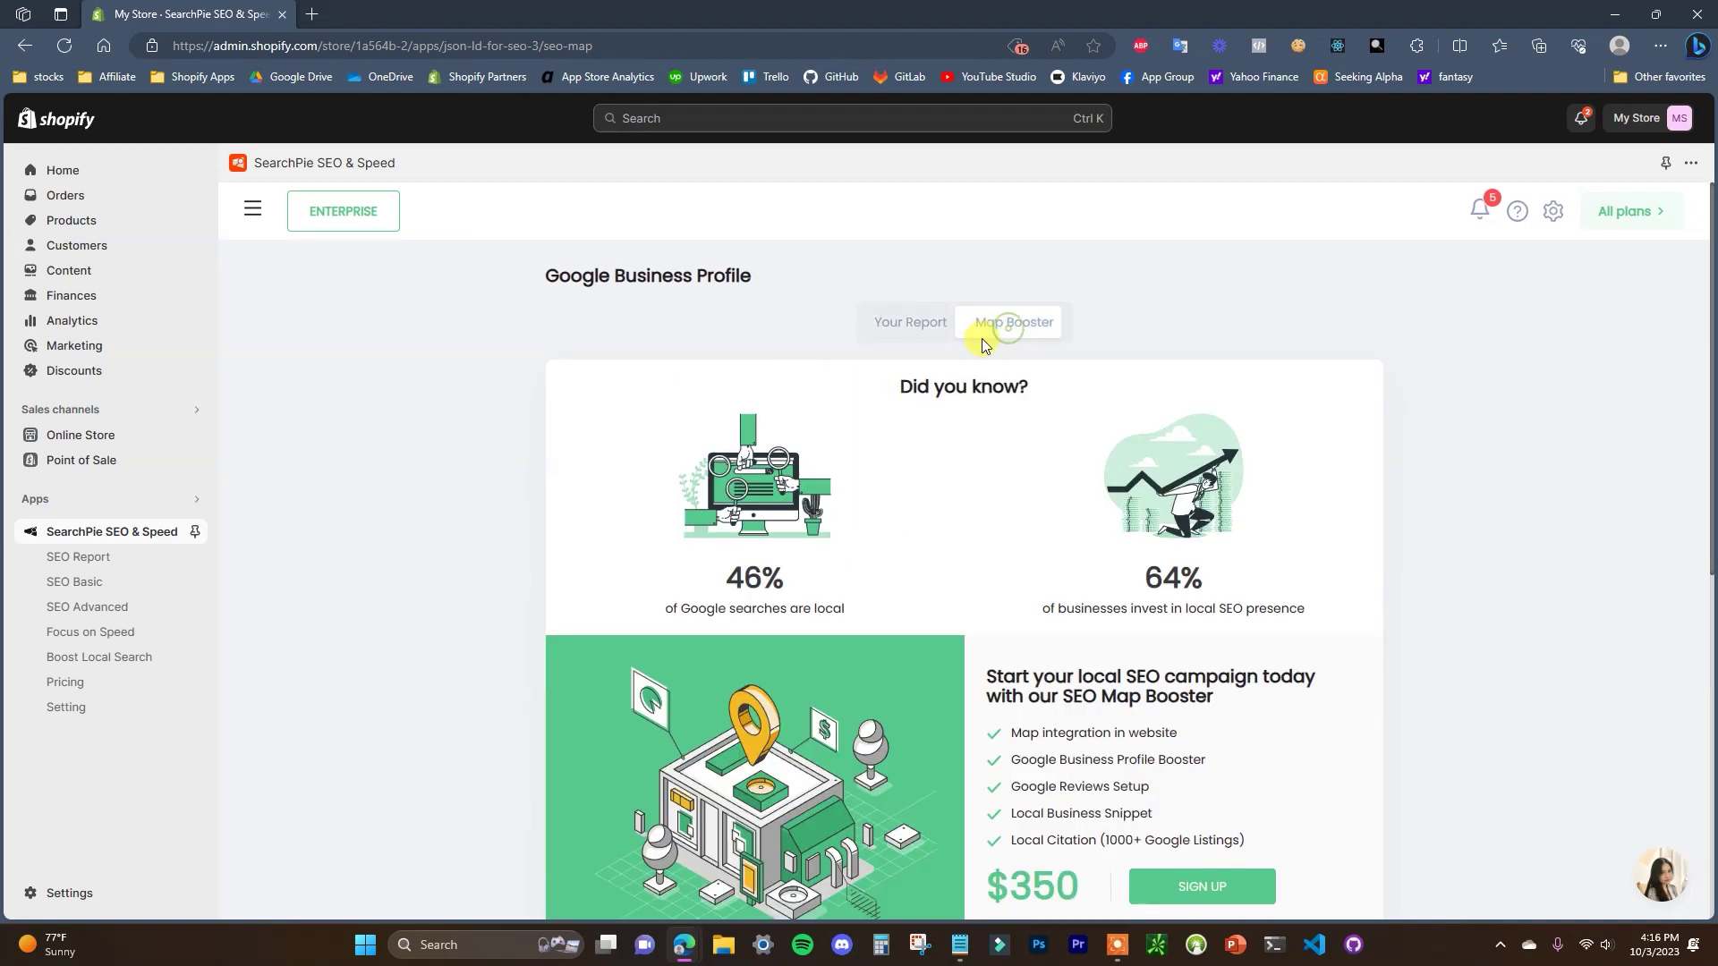
{"action": "scroll", "coordinate": [877, 526], "scroll_direction": "down", "scroll_amount": 3}
{"action": "scroll", "coordinate": [879, 533], "scroll_direction": "up", "scroll_amount": 3}
{"action": "scroll", "coordinate": [936, 495], "scroll_direction": "down", "scroll_amount": 2}
{"action": "scroll", "coordinate": [1053, 746], "scroll_direction": "up", "scroll_amount": 2}
{"action": "left_click", "coordinate": [909, 347]}
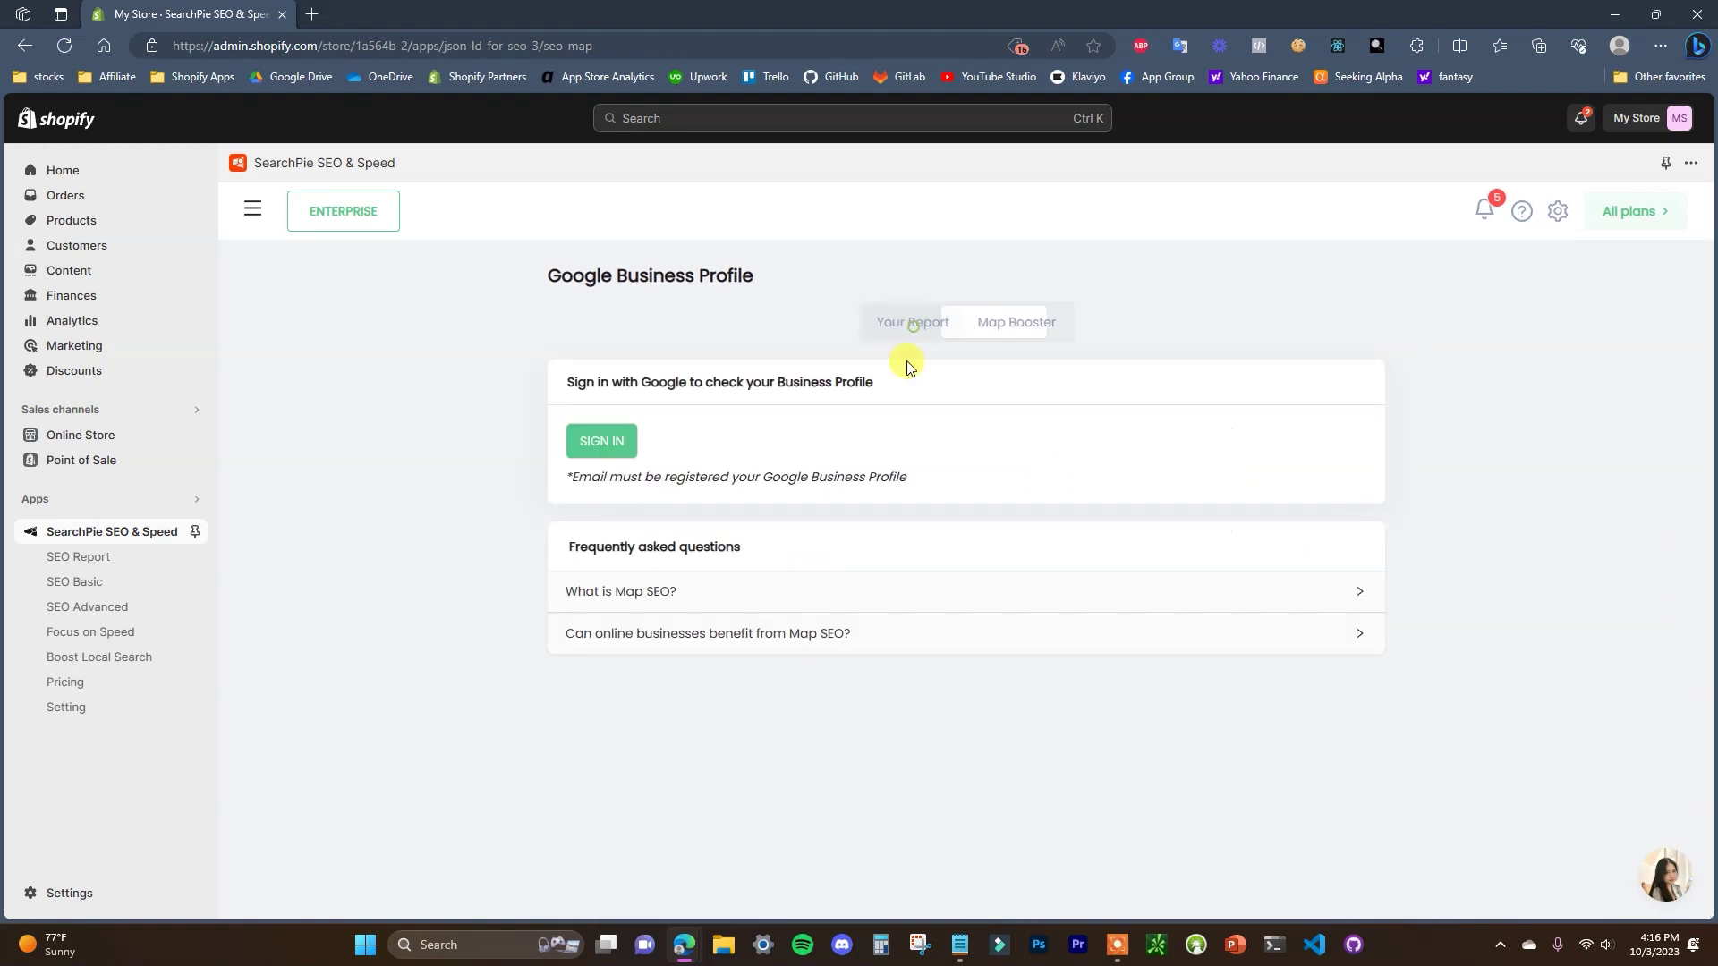
Open the Today's SEO report and examine its issue totals, website issues, search display, customer experience and Recent Improvements sections.
{"action": "left_click", "coordinate": [253, 214]}
{"action": "left_click", "coordinate": [362, 392]}
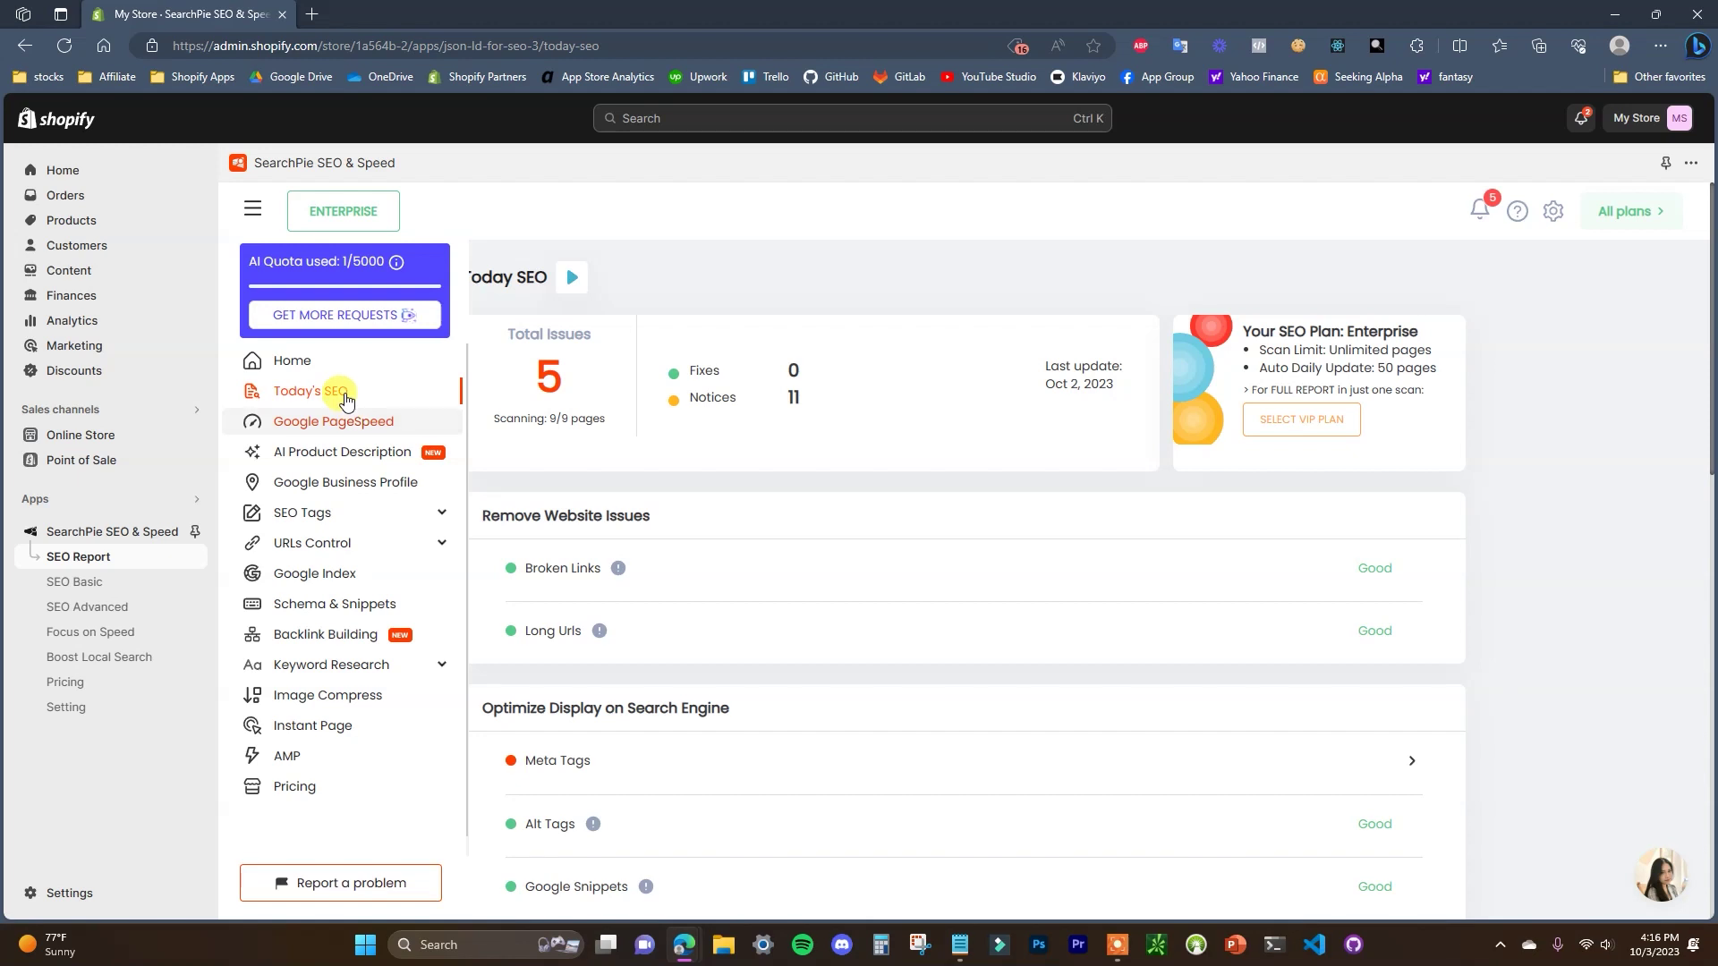
{"action": "left_click", "coordinate": [691, 307]}
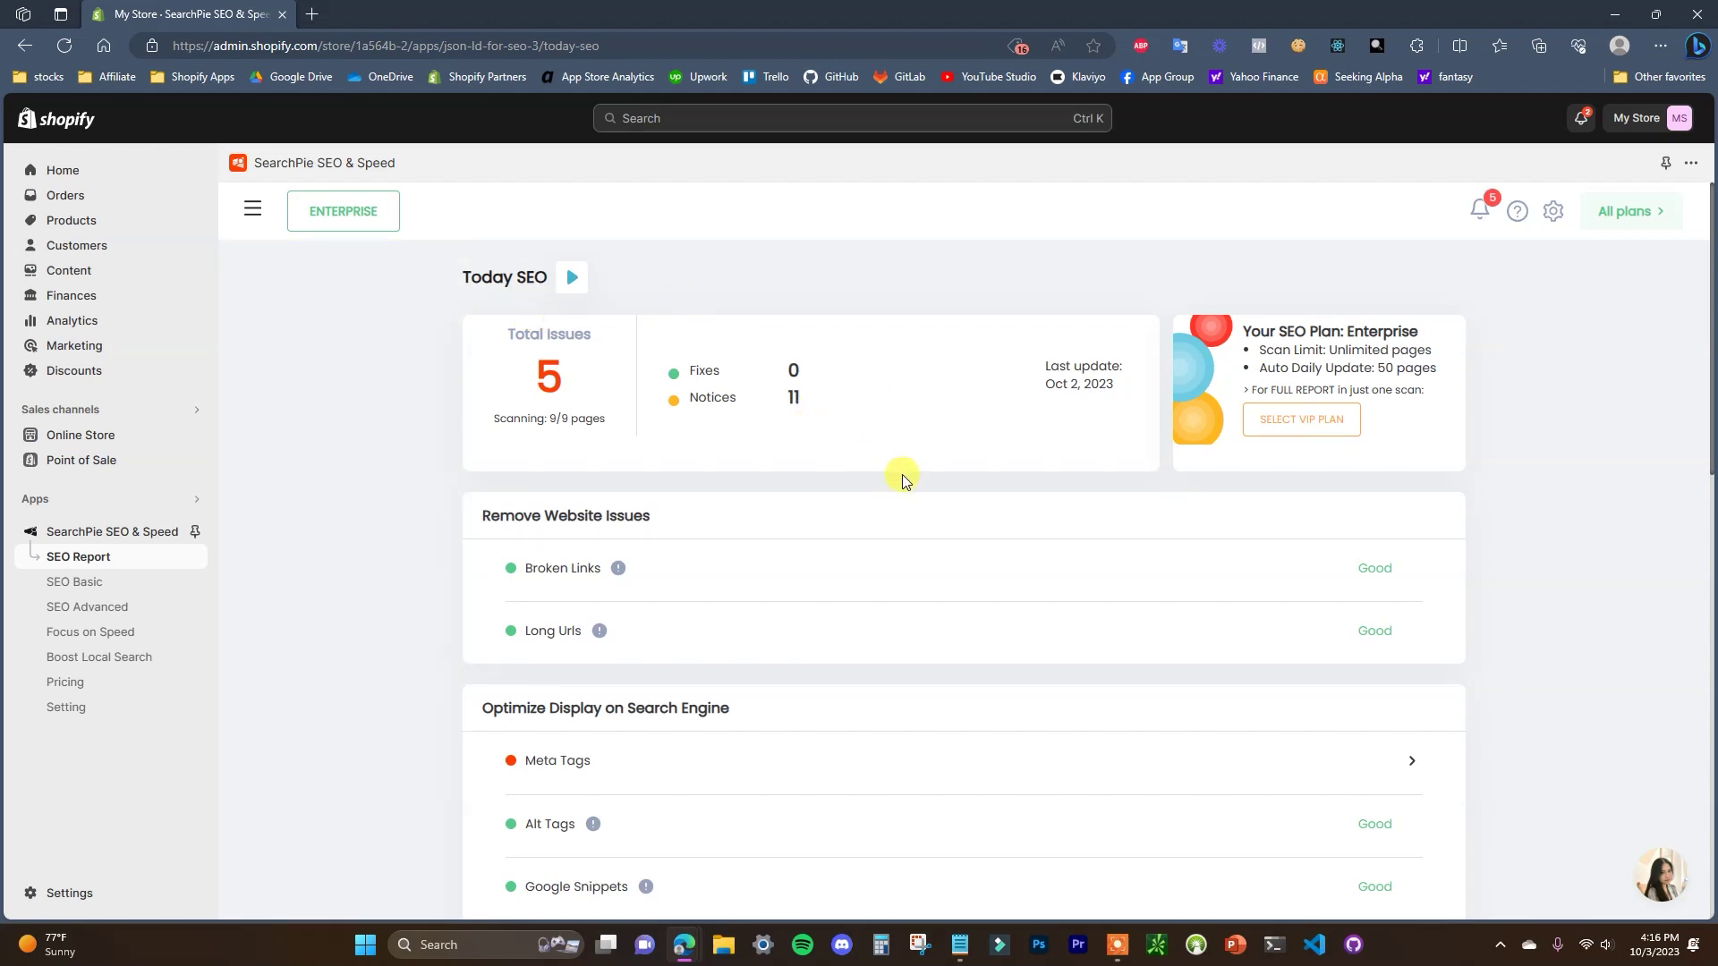
{"action": "scroll", "coordinate": [933, 508], "scroll_direction": "down", "scroll_amount": 1}
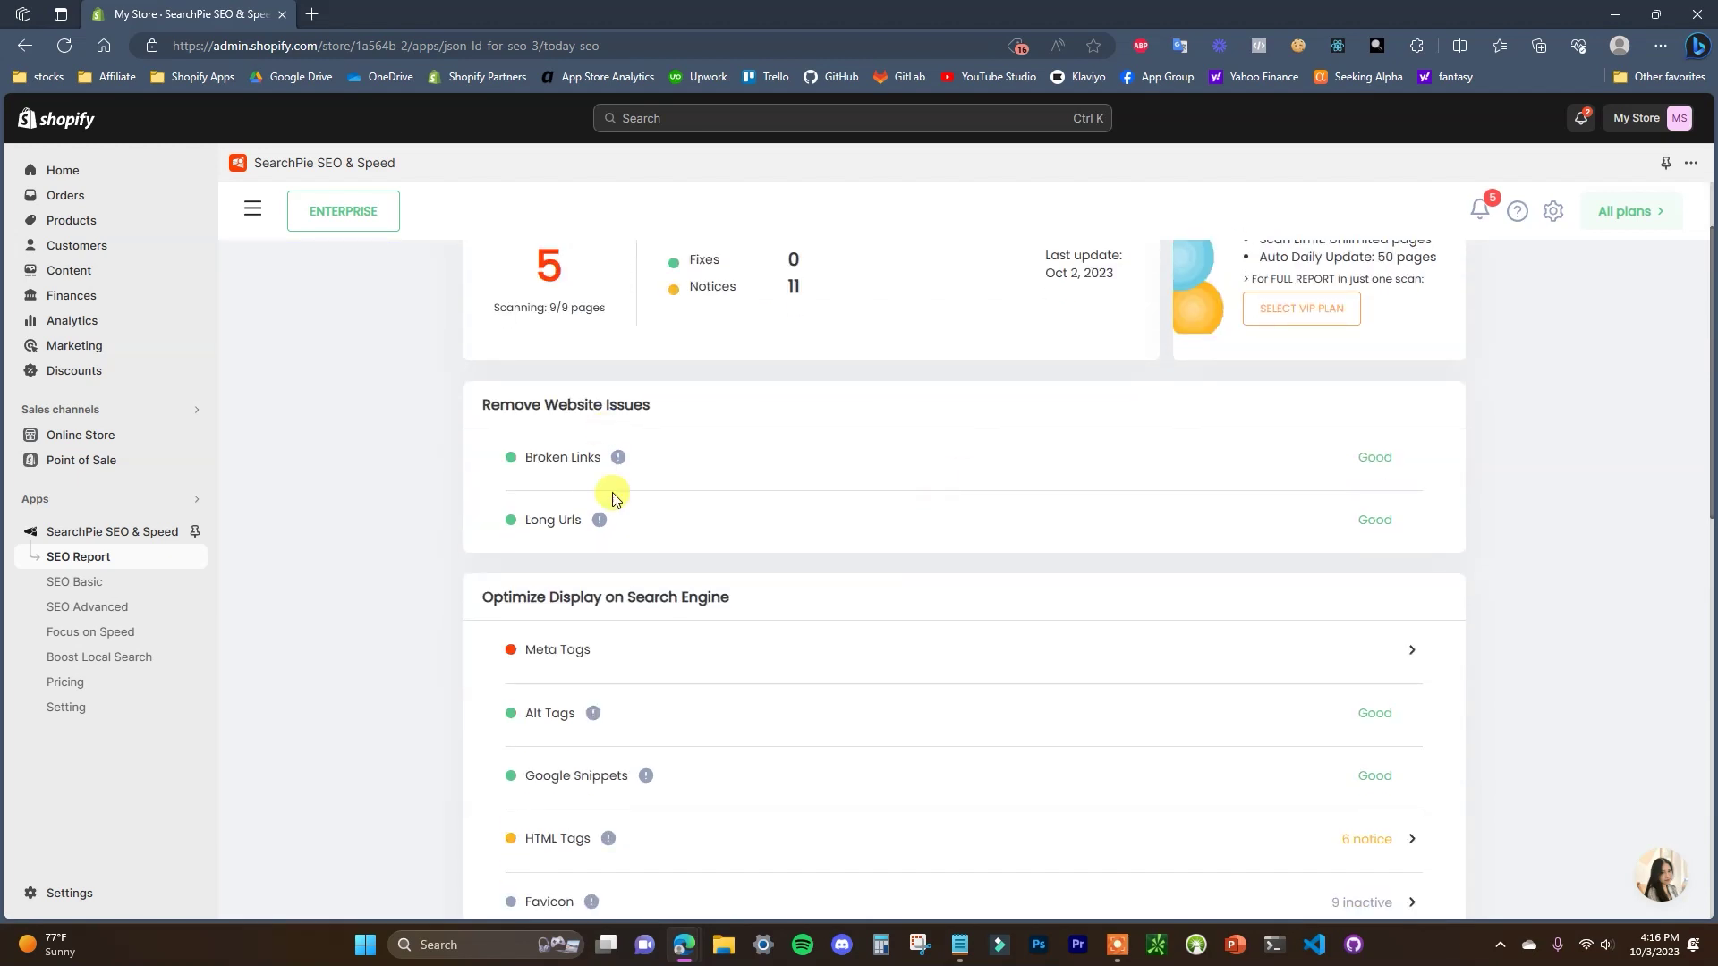
{"action": "scroll", "coordinate": [957, 553], "scroll_direction": "up", "scroll_amount": 1}
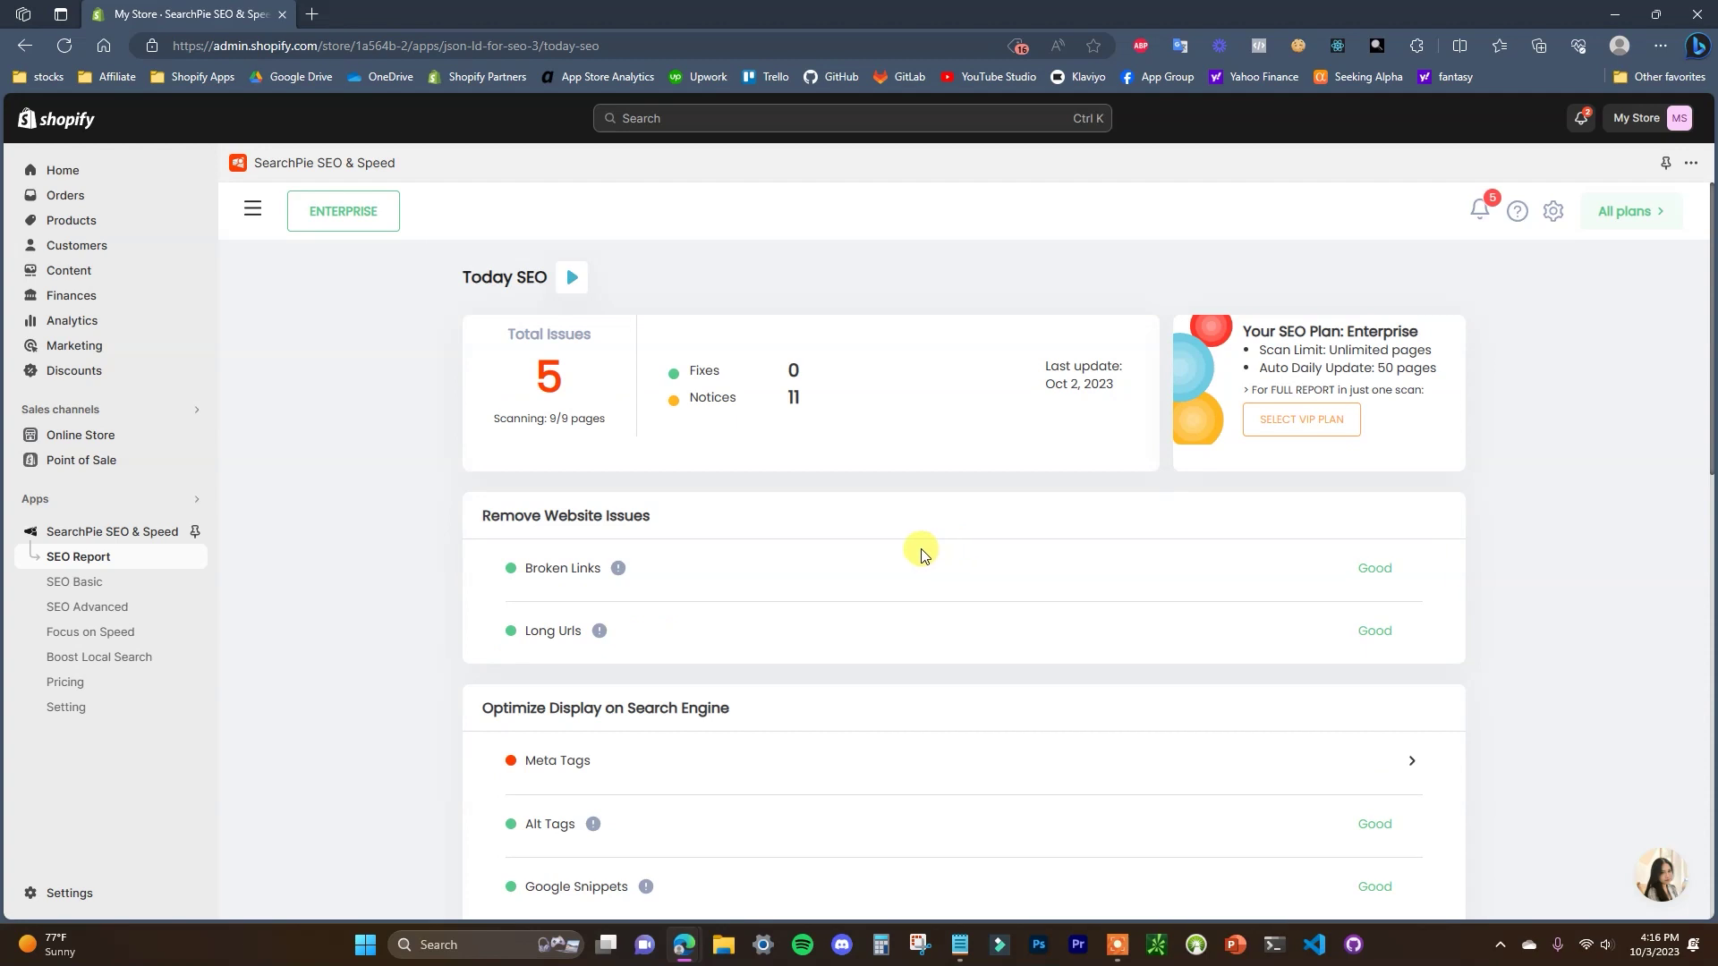
{"action": "scroll", "coordinate": [799, 481], "scroll_direction": "down", "scroll_amount": 1}
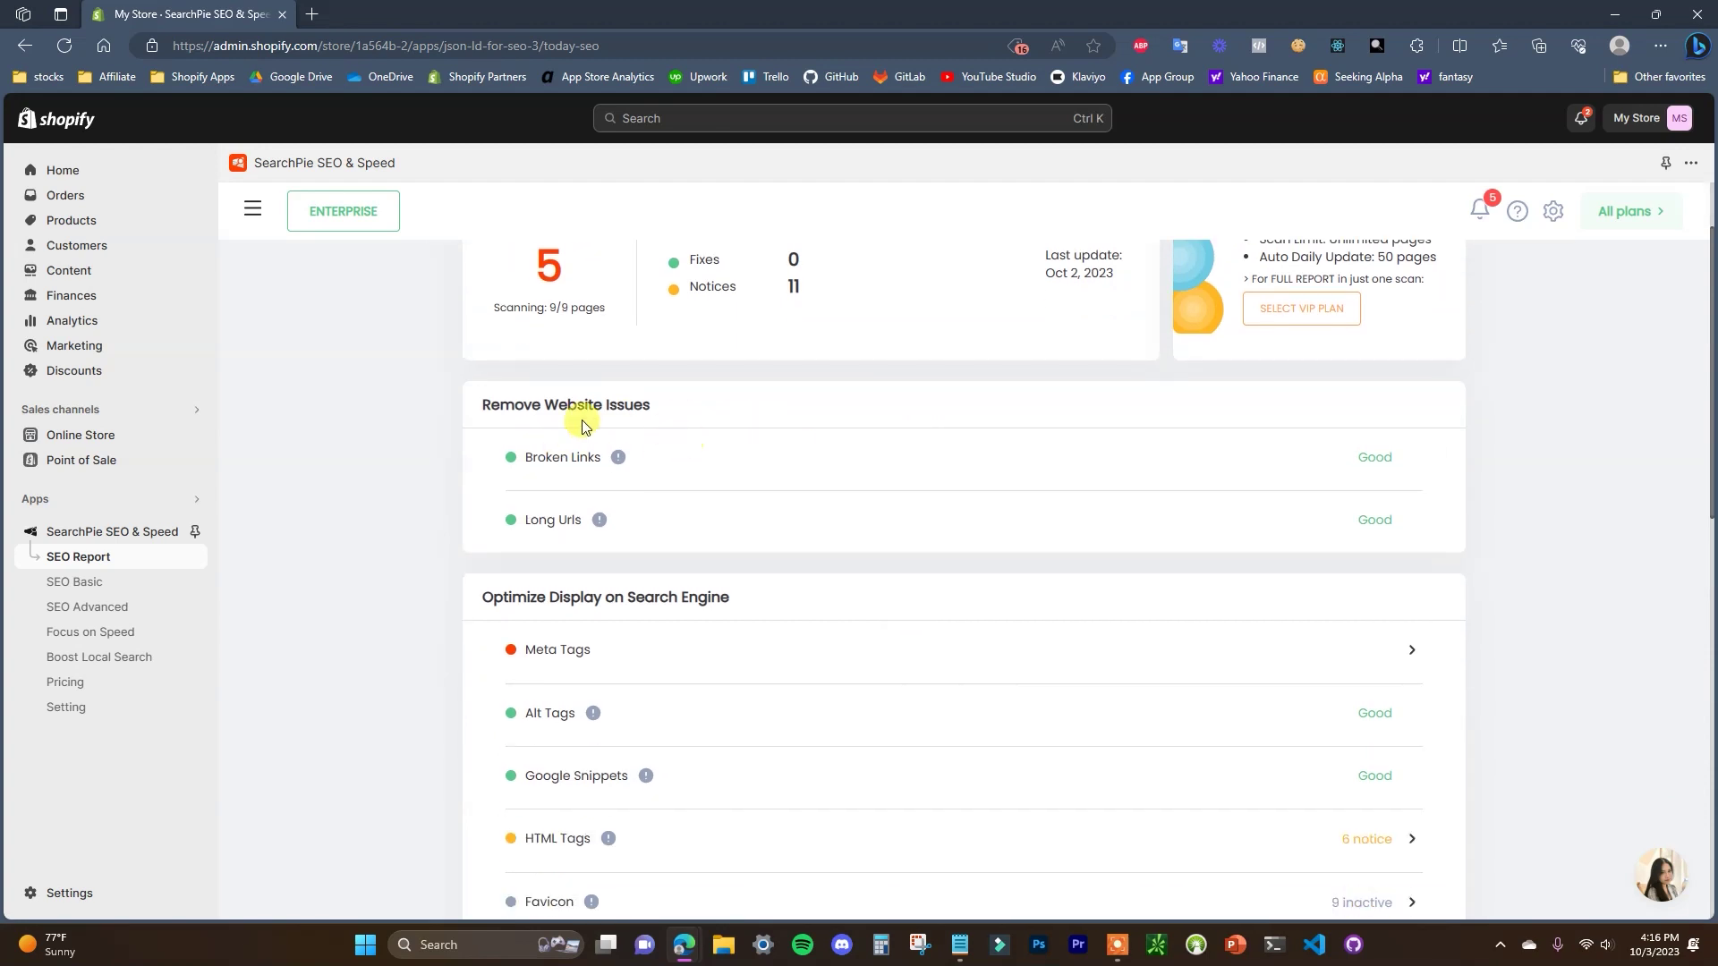
{"action": "scroll", "coordinate": [644, 414], "scroll_direction": "down", "scroll_amount": 1}
{"action": "scroll", "coordinate": [725, 394], "scroll_direction": "down", "scroll_amount": 1}
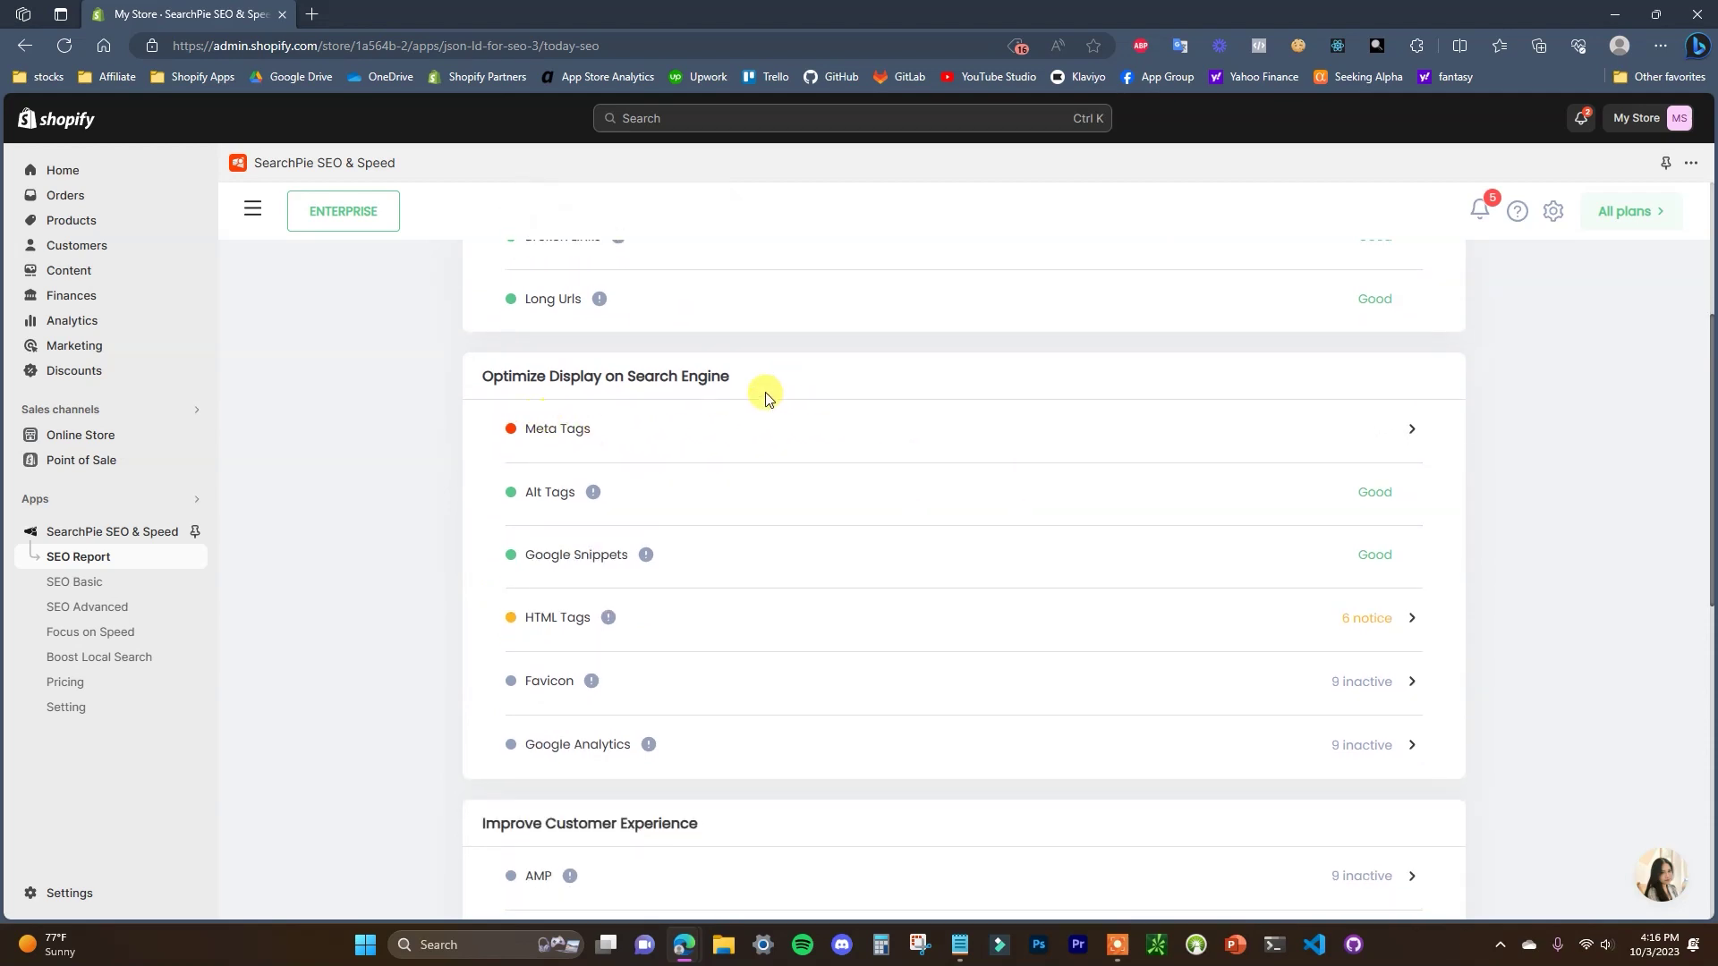
{"action": "scroll", "coordinate": [1028, 594], "scroll_direction": "down", "scroll_amount": 5}
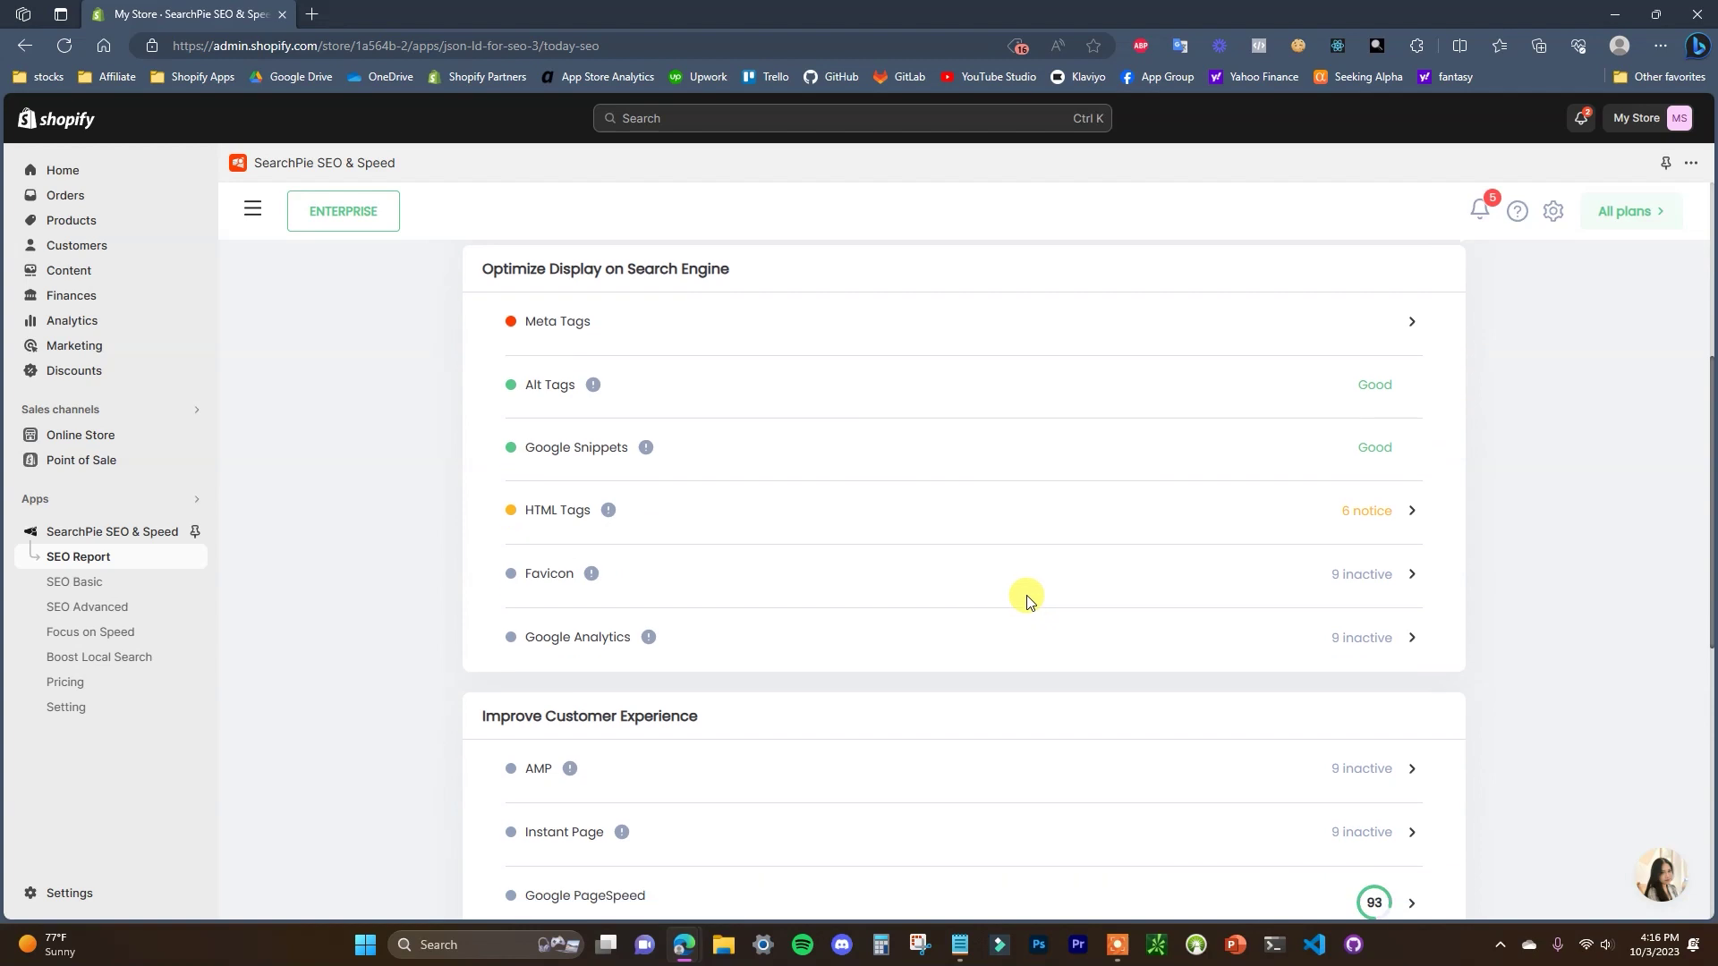
{"action": "scroll", "coordinate": [797, 395], "scroll_direction": "down", "scroll_amount": 1}
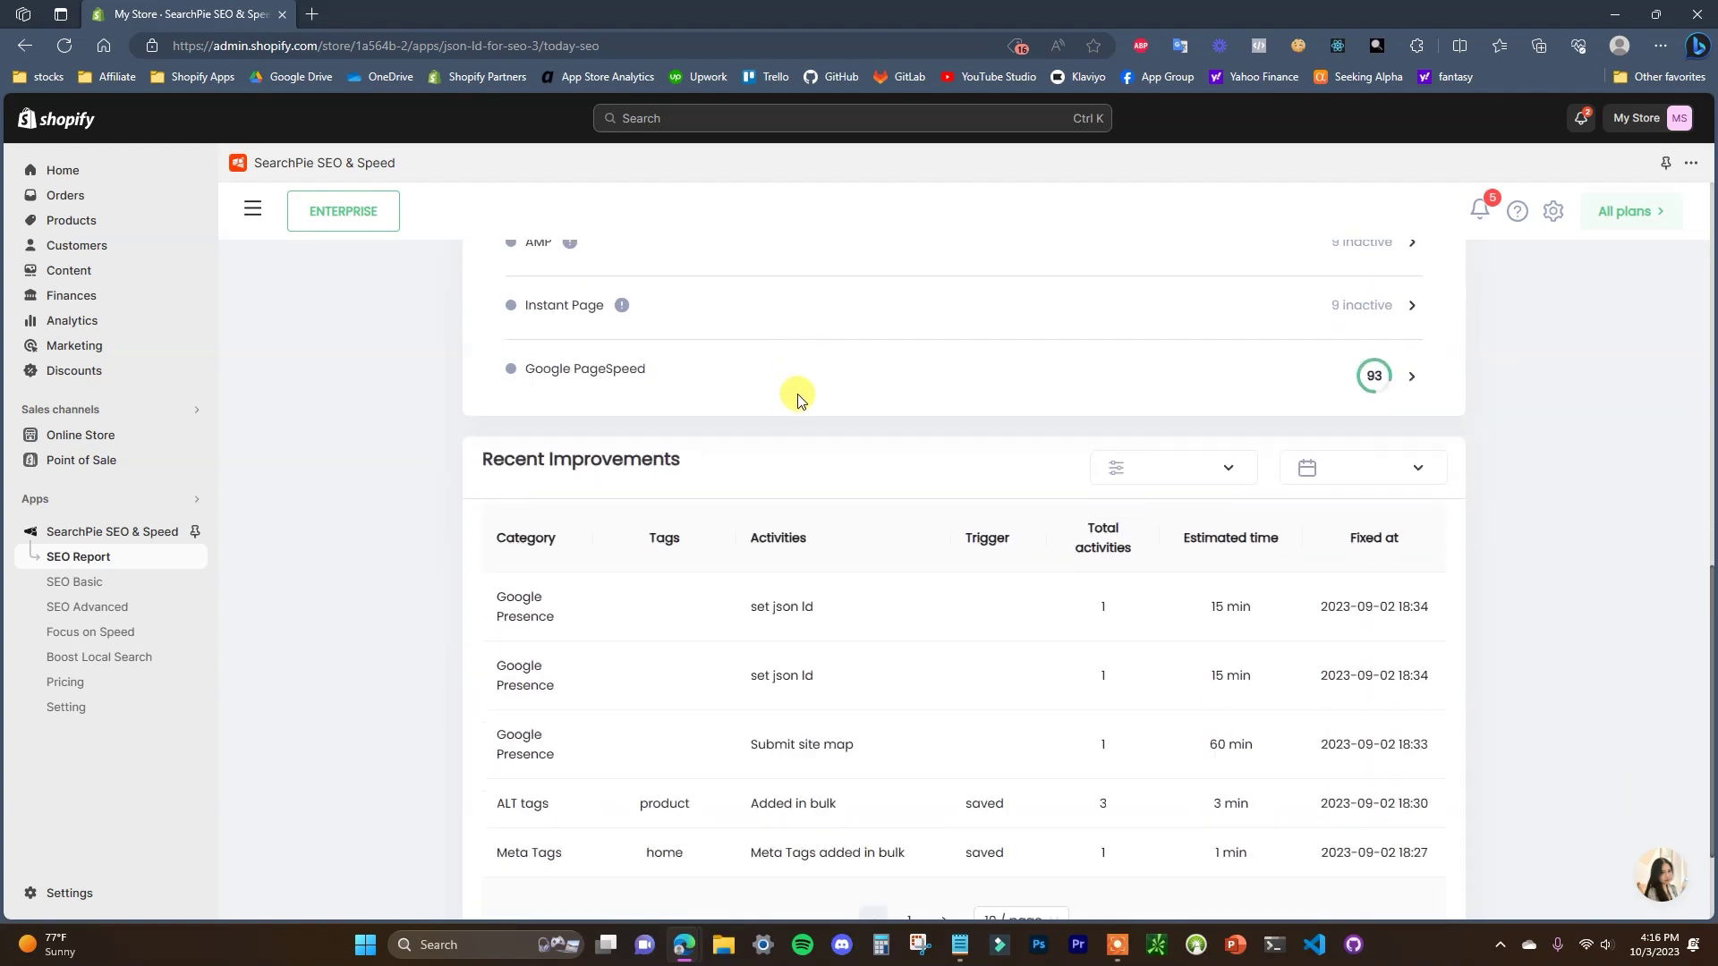
{"action": "scroll", "coordinate": [872, 492], "scroll_direction": "down", "scroll_amount": 1}
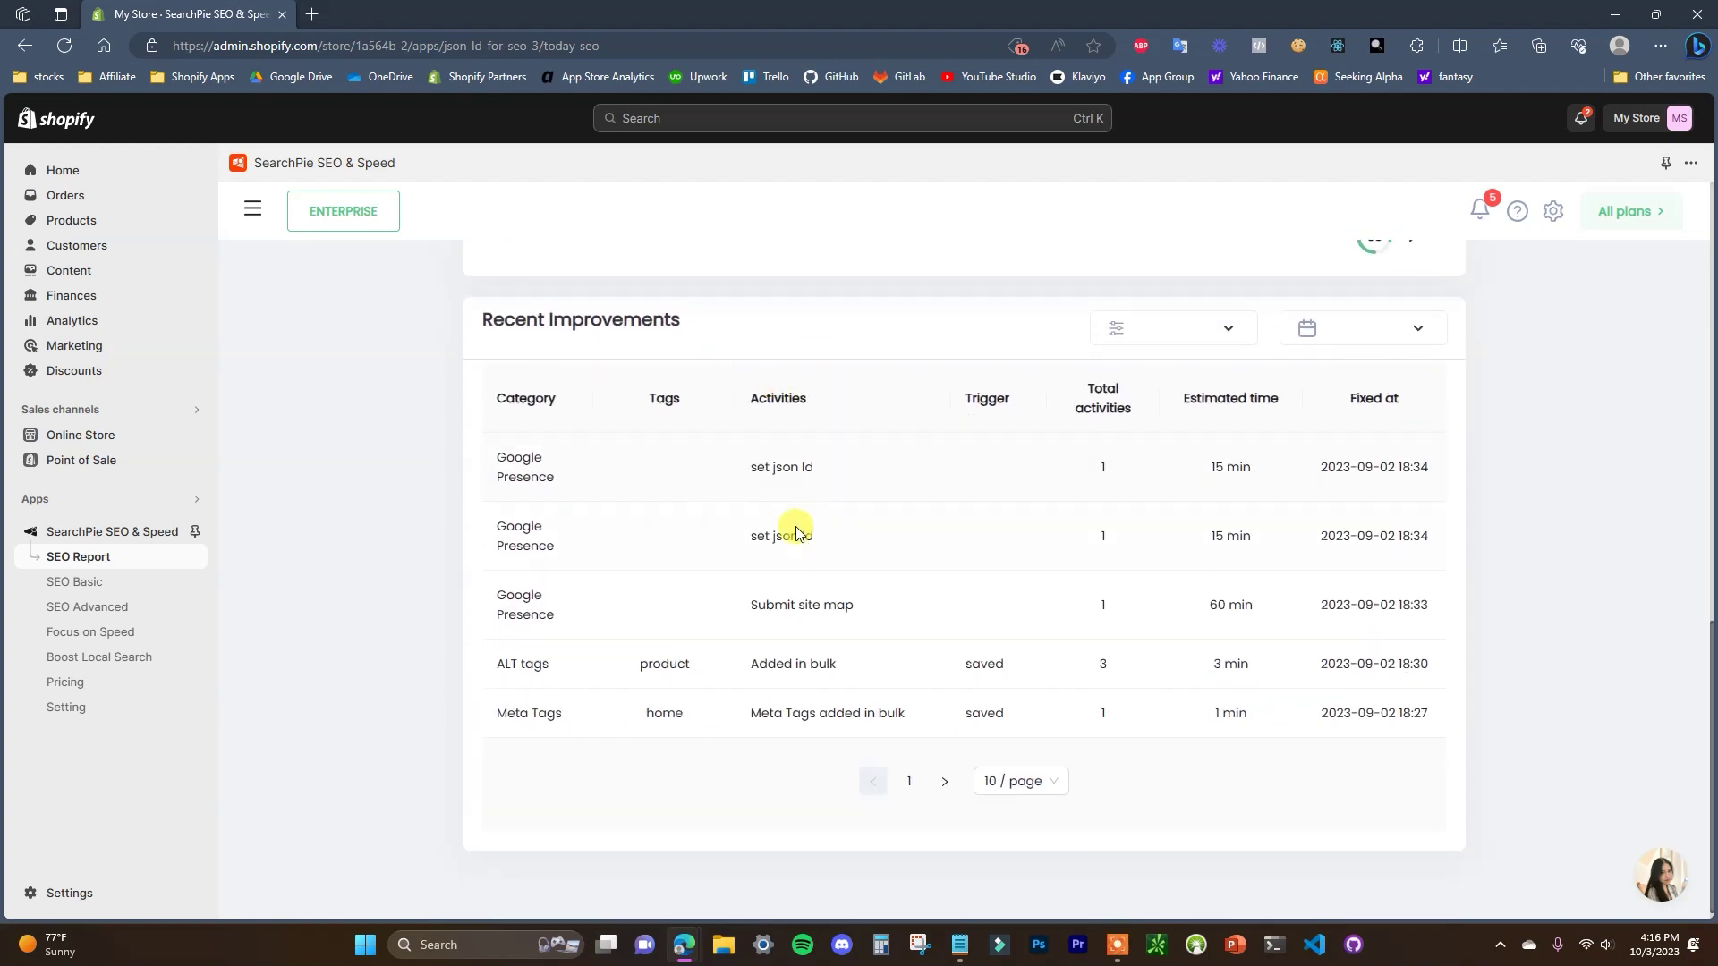
{"action": "scroll", "coordinate": [760, 587], "scroll_direction": "up", "scroll_amount": 2}
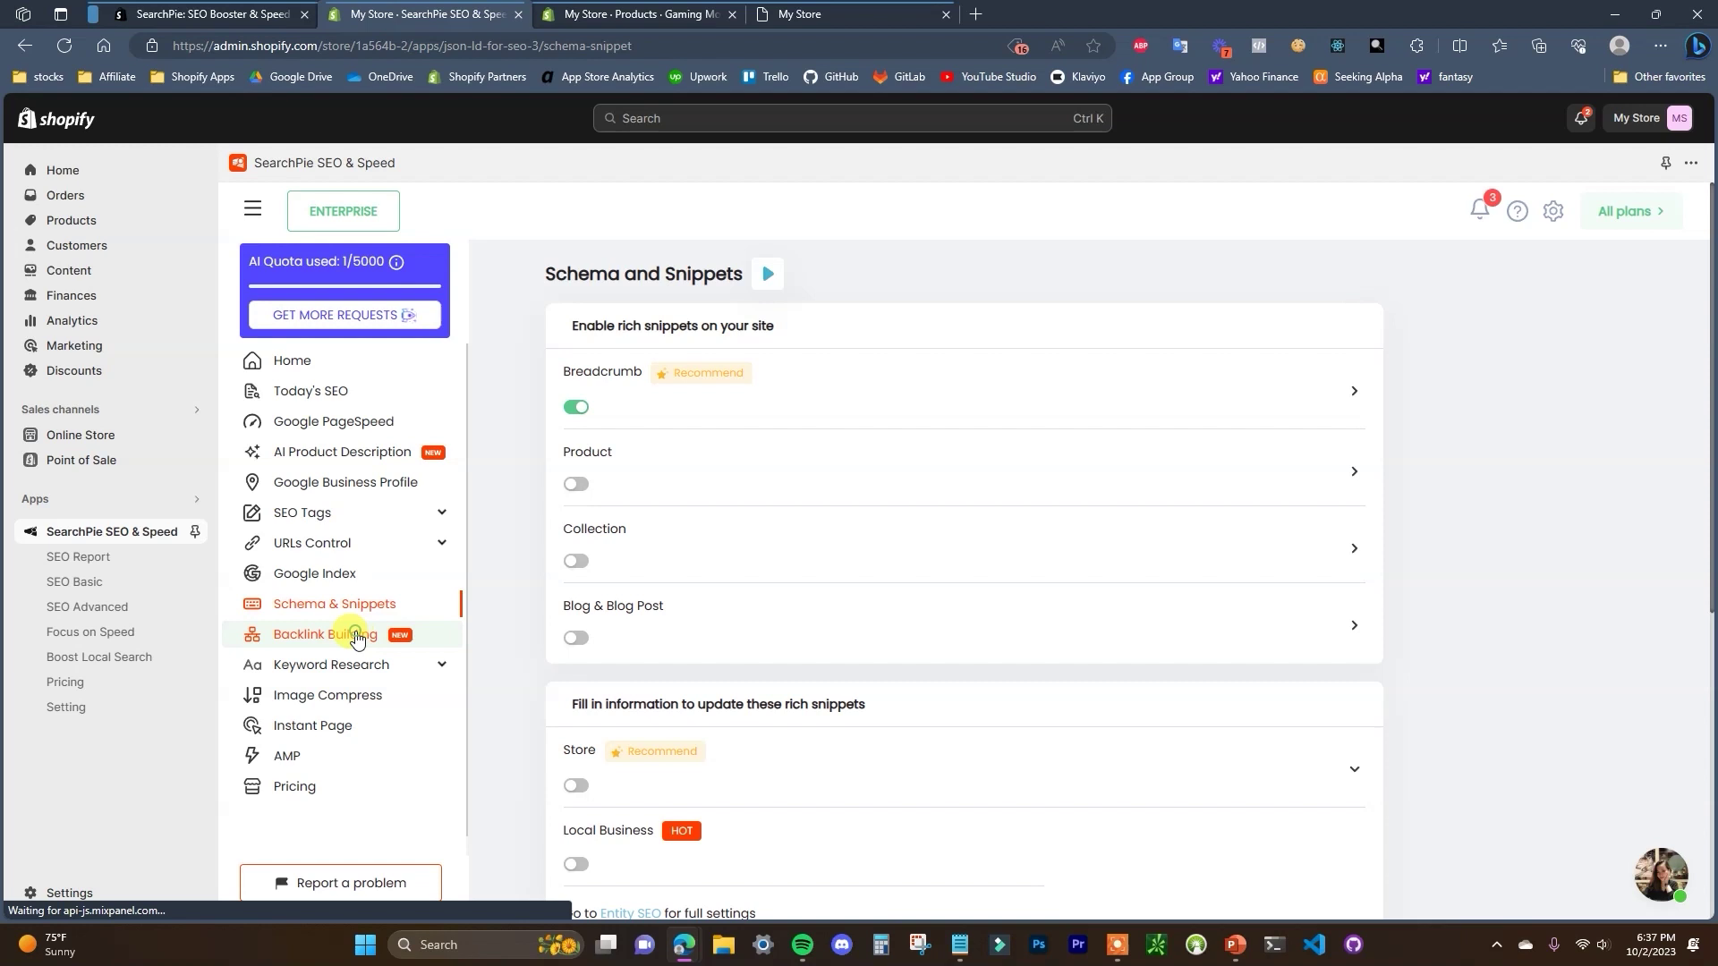
Open the Backlink Building page and examine the community and Shopify websites offered as backlink prospects.
{"action": "left_click", "coordinate": [400, 637]}
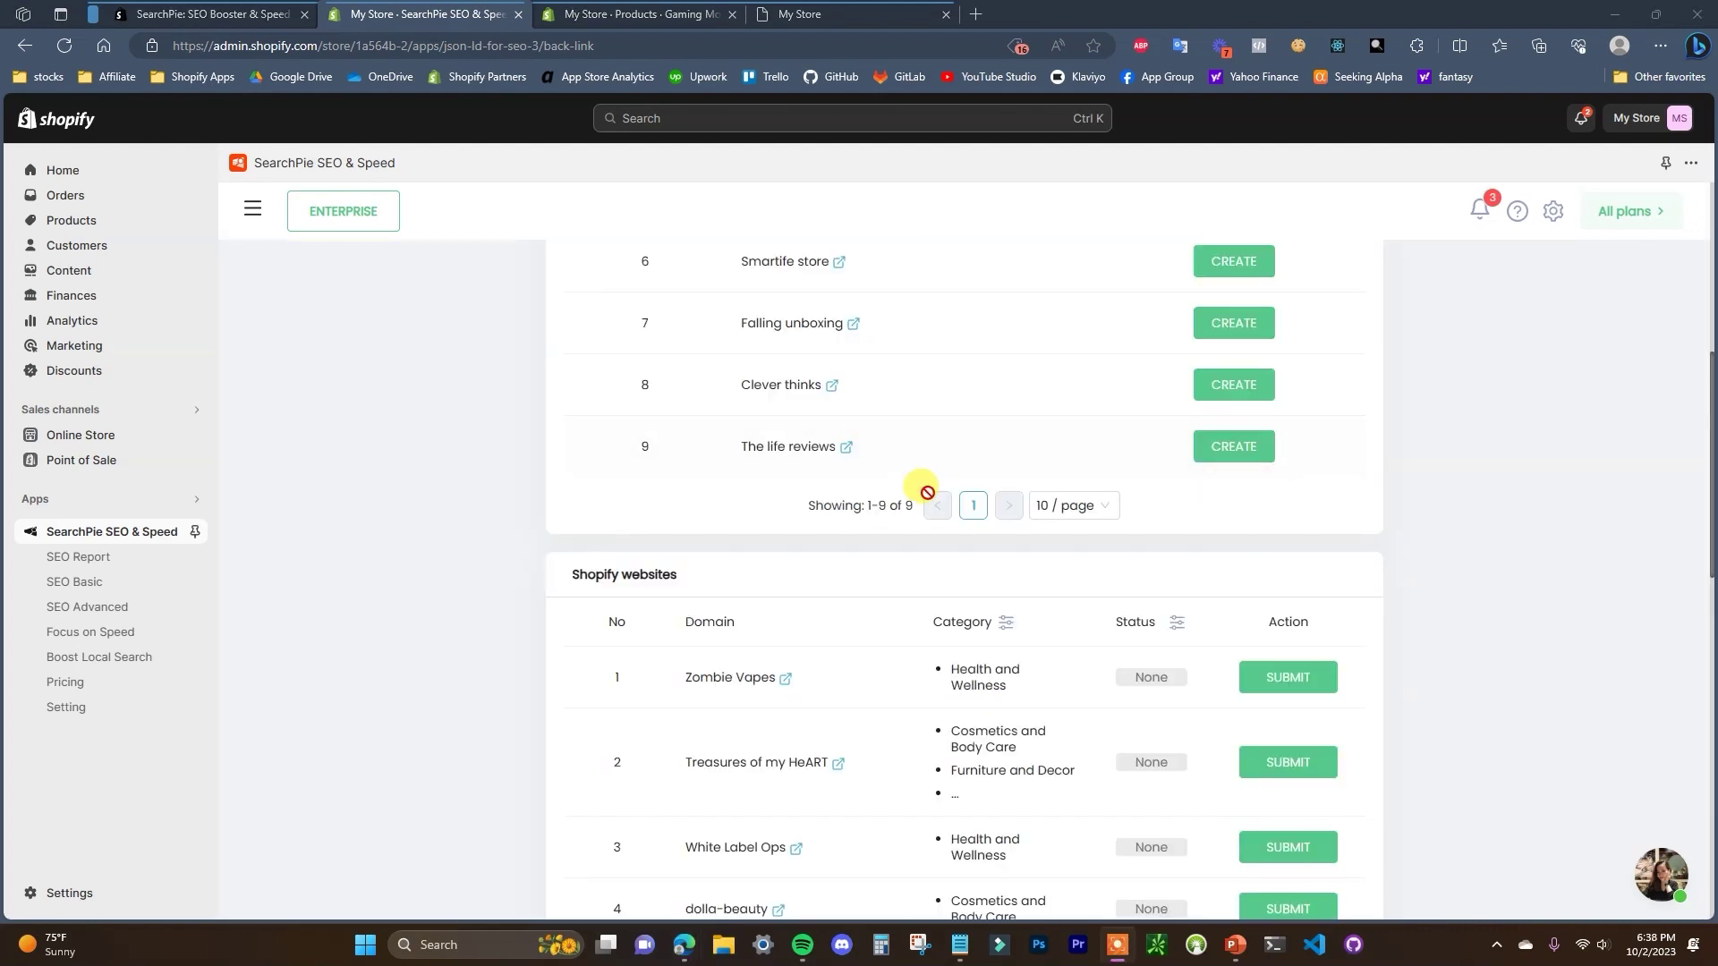
{"action": "scroll", "coordinate": [921, 487], "scroll_direction": "up", "scroll_amount": 1}
{"action": "scroll", "coordinate": [779, 475], "scroll_direction": "down", "scroll_amount": 1}
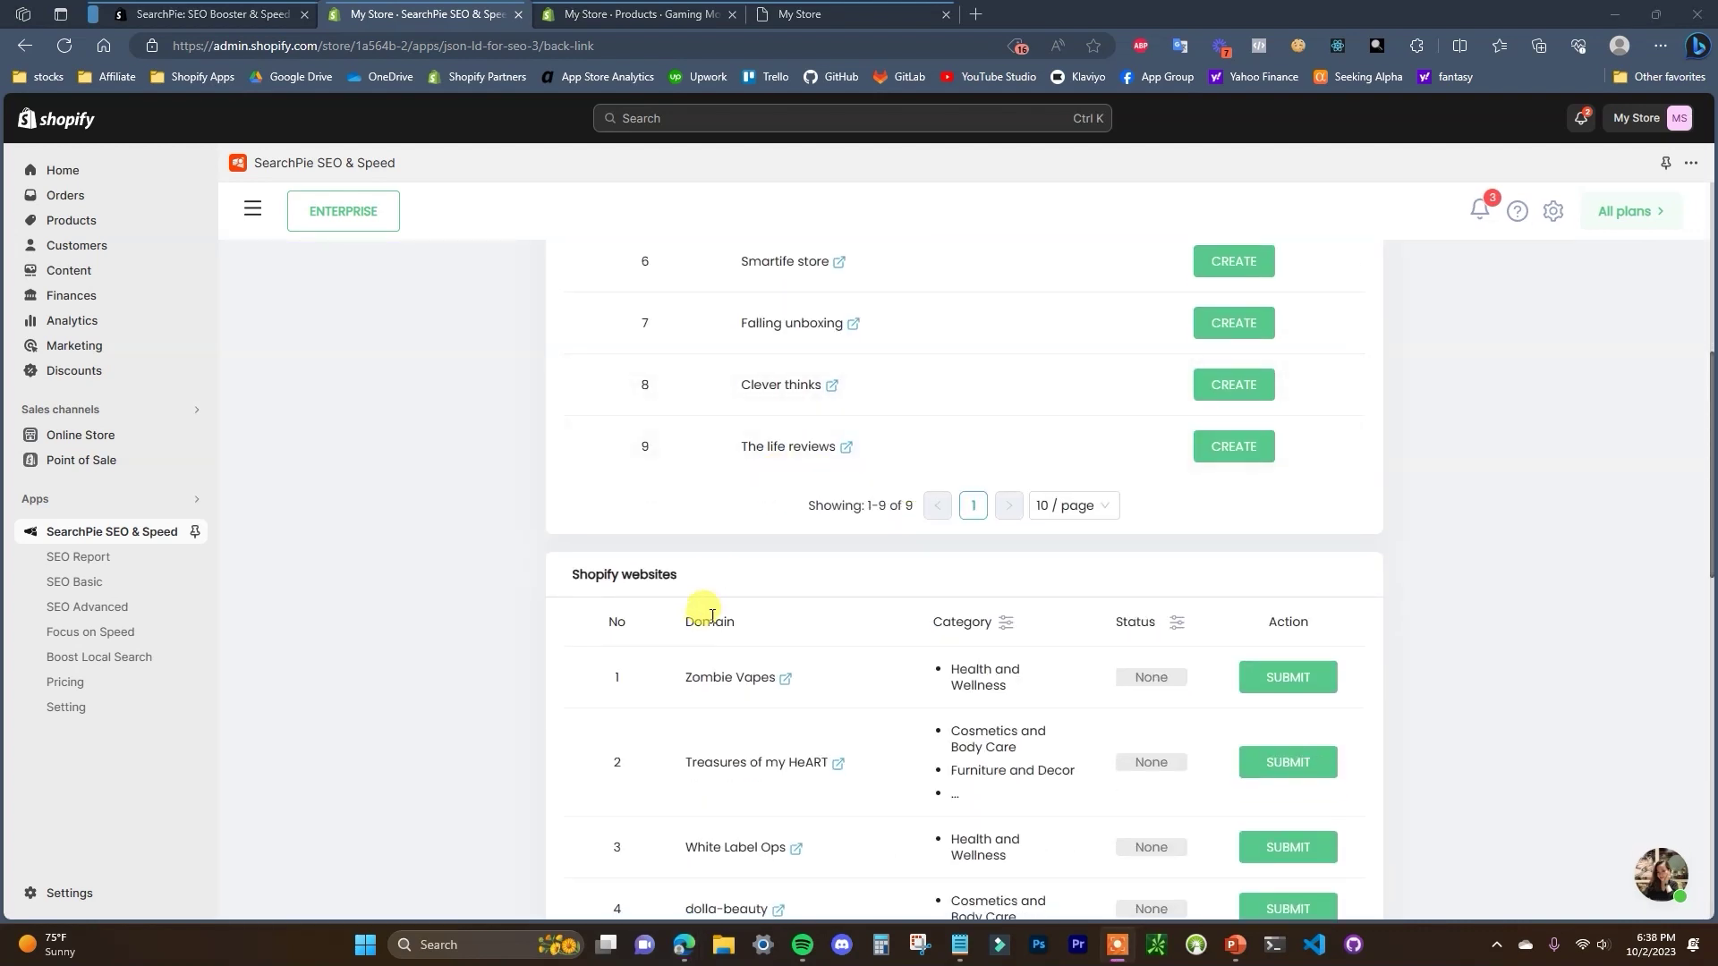
{"action": "scroll", "coordinate": [702, 613], "scroll_direction": "down", "scroll_amount": 1}
{"action": "scroll", "coordinate": [801, 623], "scroll_direction": "down", "scroll_amount": 1}
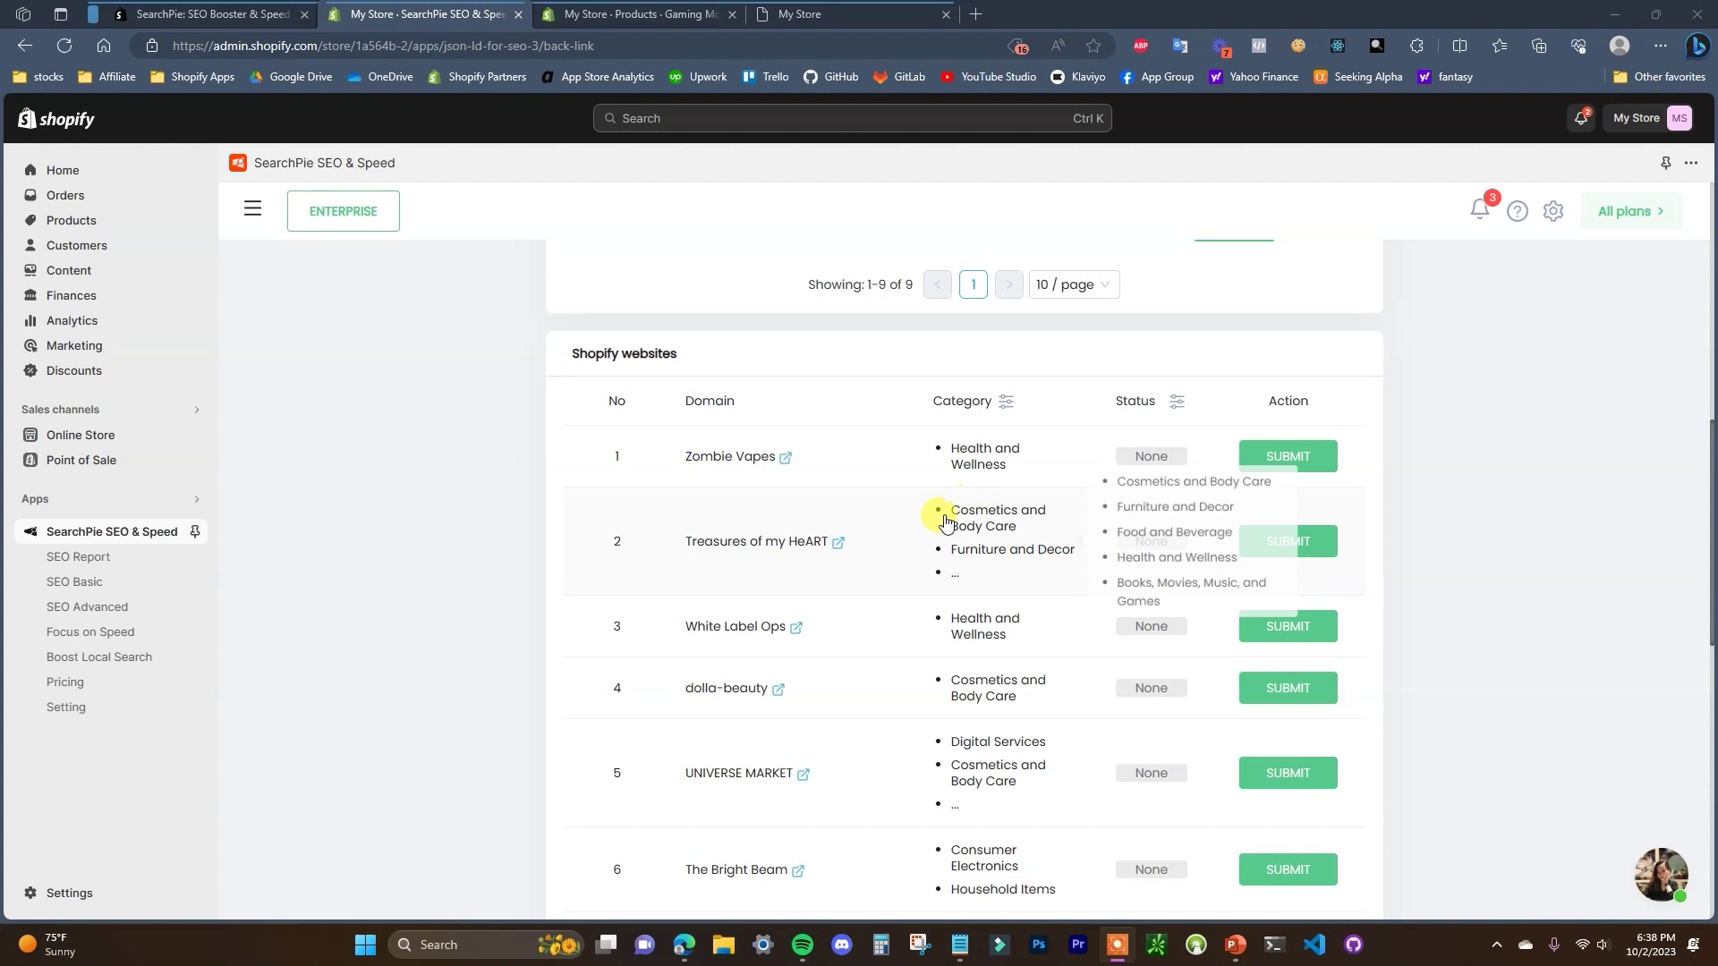
{"action": "scroll", "coordinate": [740, 453], "scroll_direction": "up", "scroll_amount": 4}
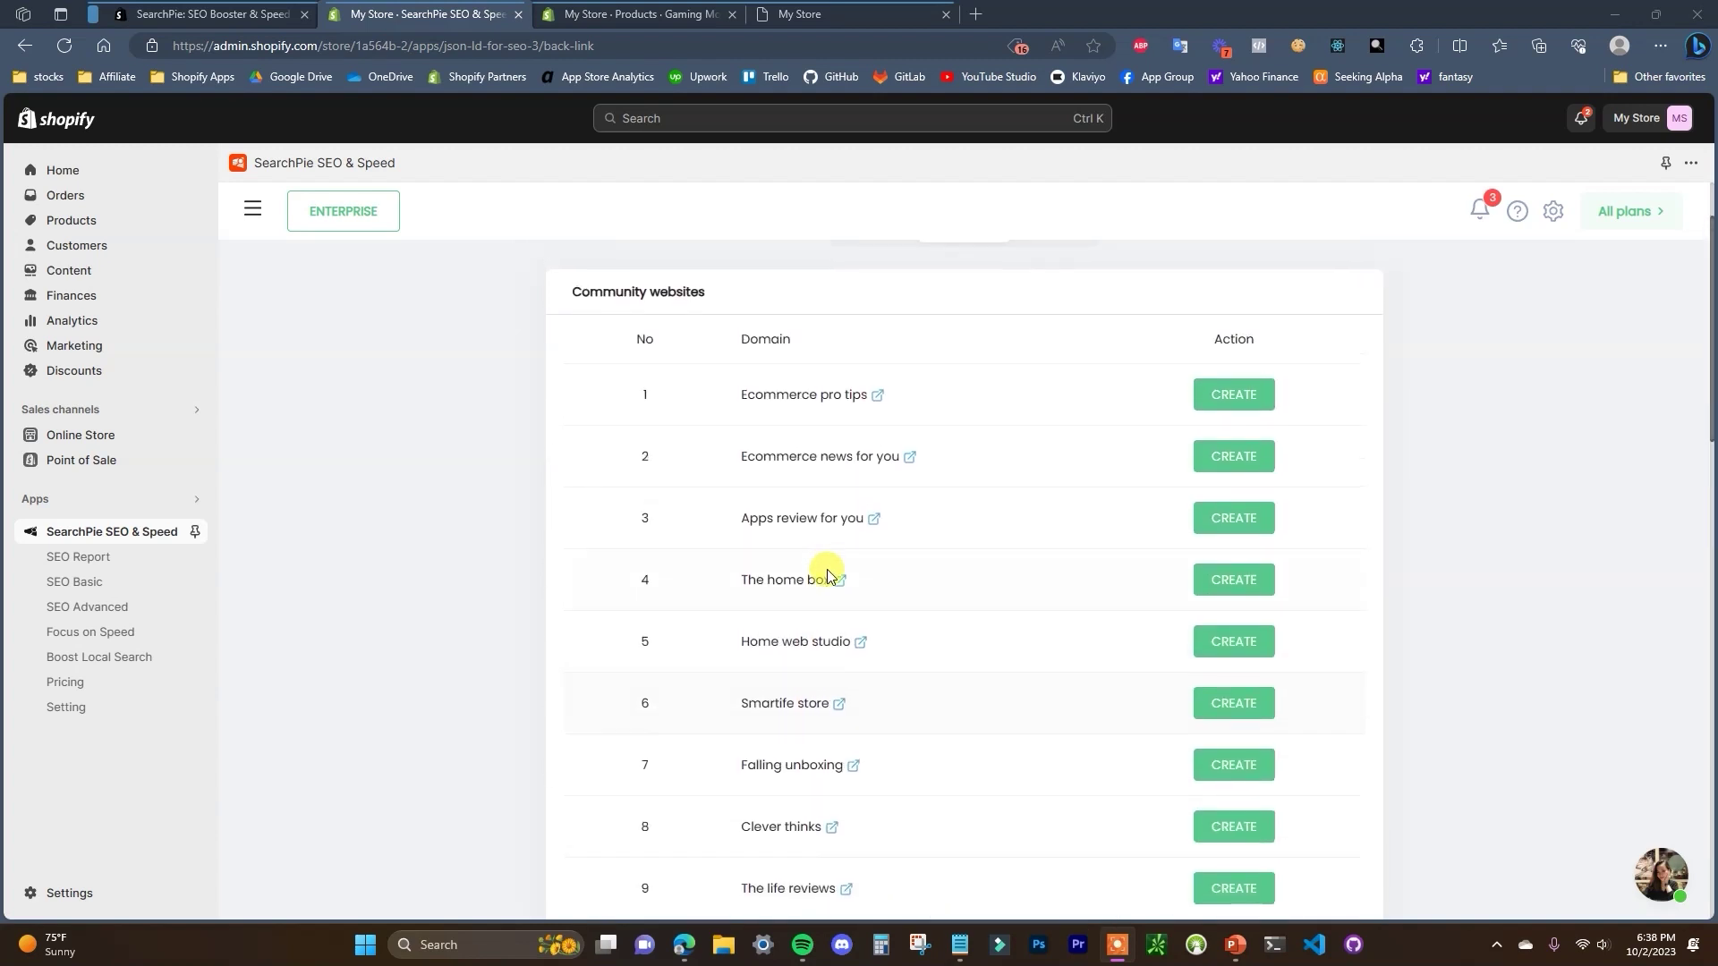
{"action": "scroll", "coordinate": [729, 710], "scroll_direction": "up", "scroll_amount": 5}
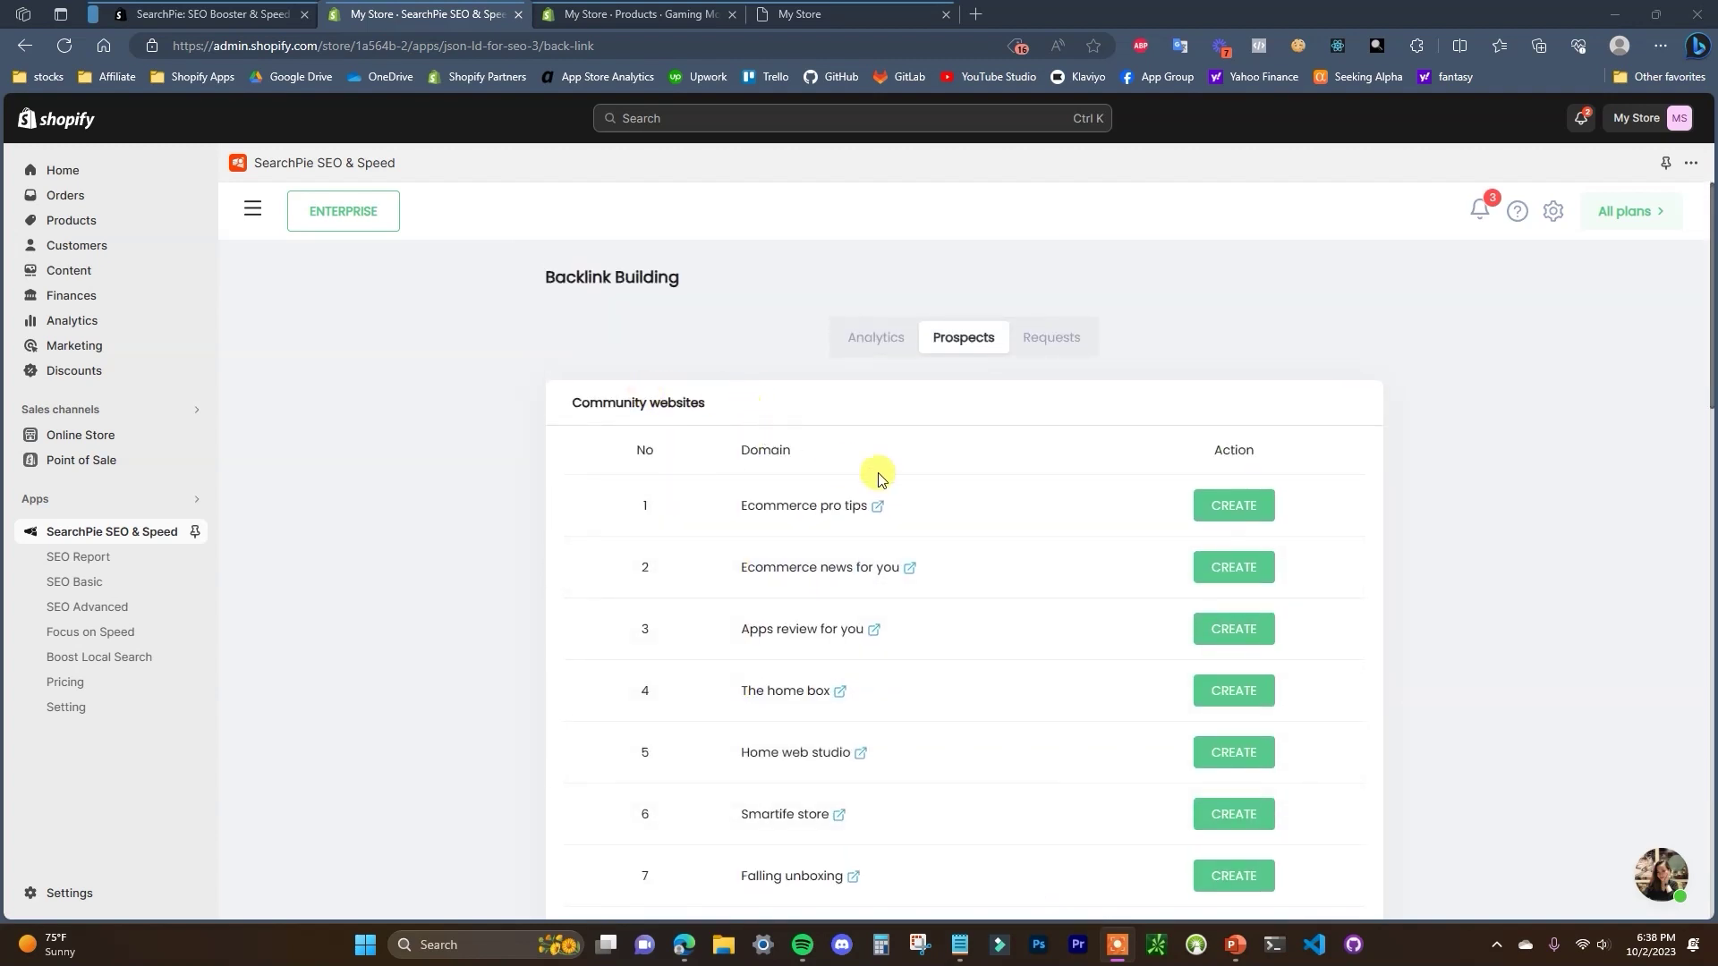
{"action": "scroll", "coordinate": [939, 456], "scroll_direction": "down", "scroll_amount": 1}
{"action": "scroll", "coordinate": [1173, 453], "scroll_direction": "down", "scroll_amount": 2}
{"action": "scroll", "coordinate": [1265, 479], "scroll_direction": "up", "scroll_amount": 1}
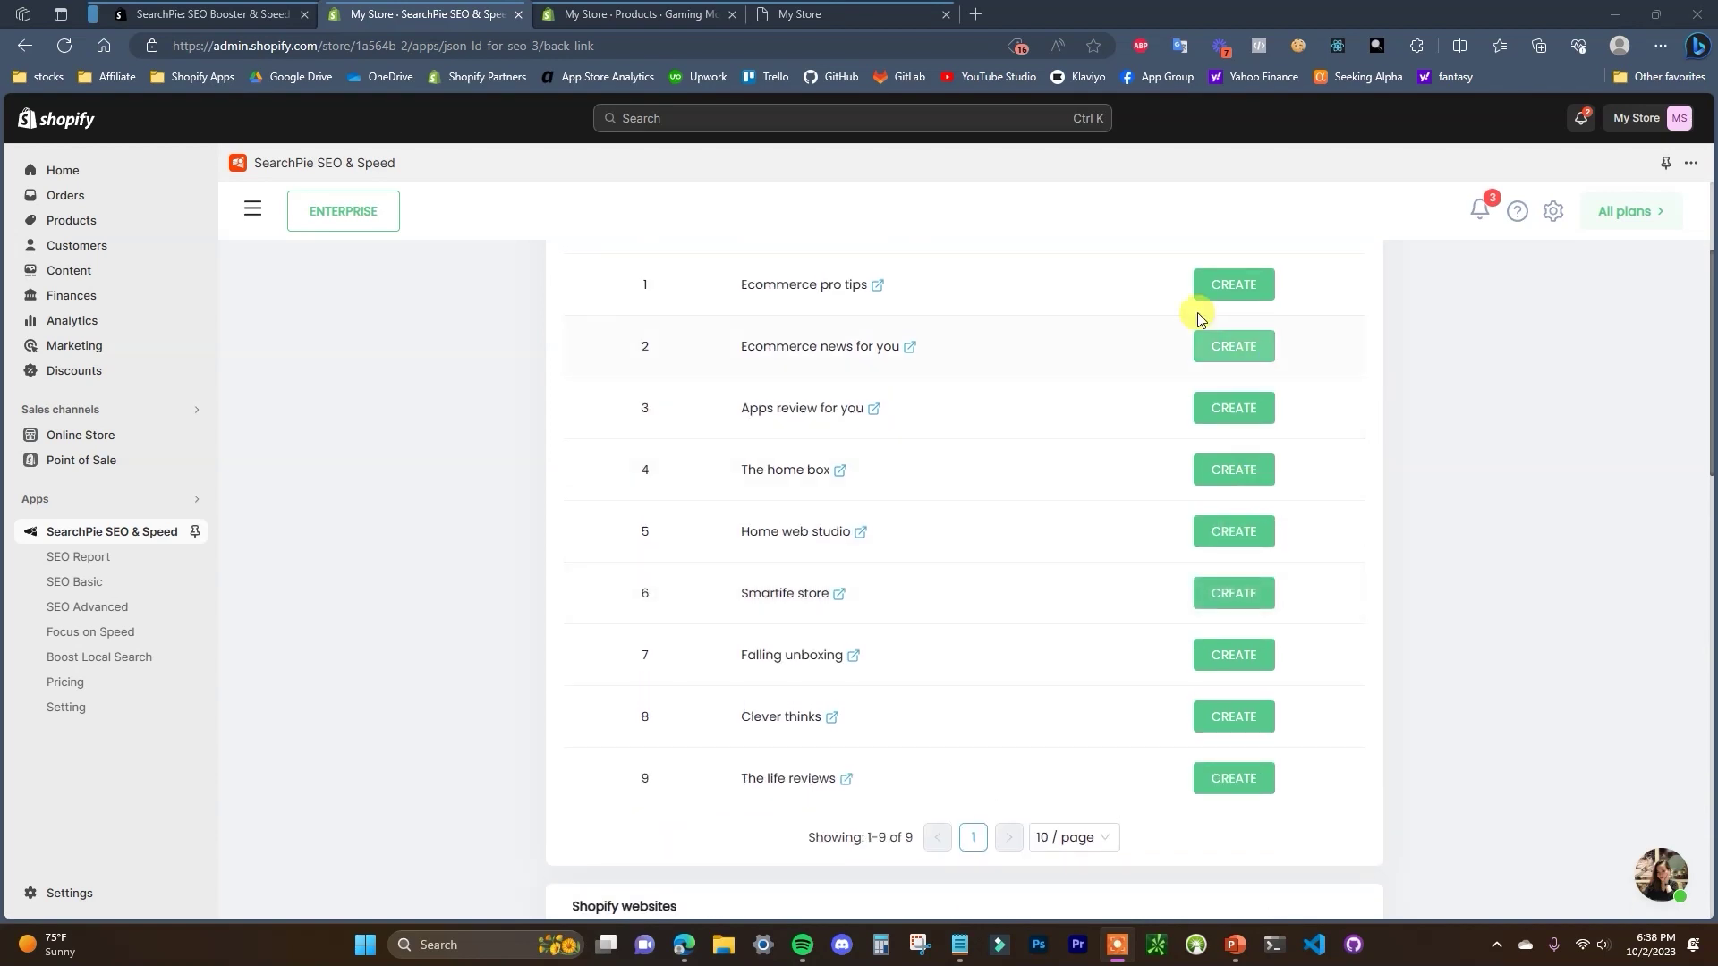
Review the submission options for Shopify websites, the Published articles section and the frequently asked questions about backlinks.
{"action": "scroll", "coordinate": [1231, 402], "scroll_direction": "down", "scroll_amount": 6}
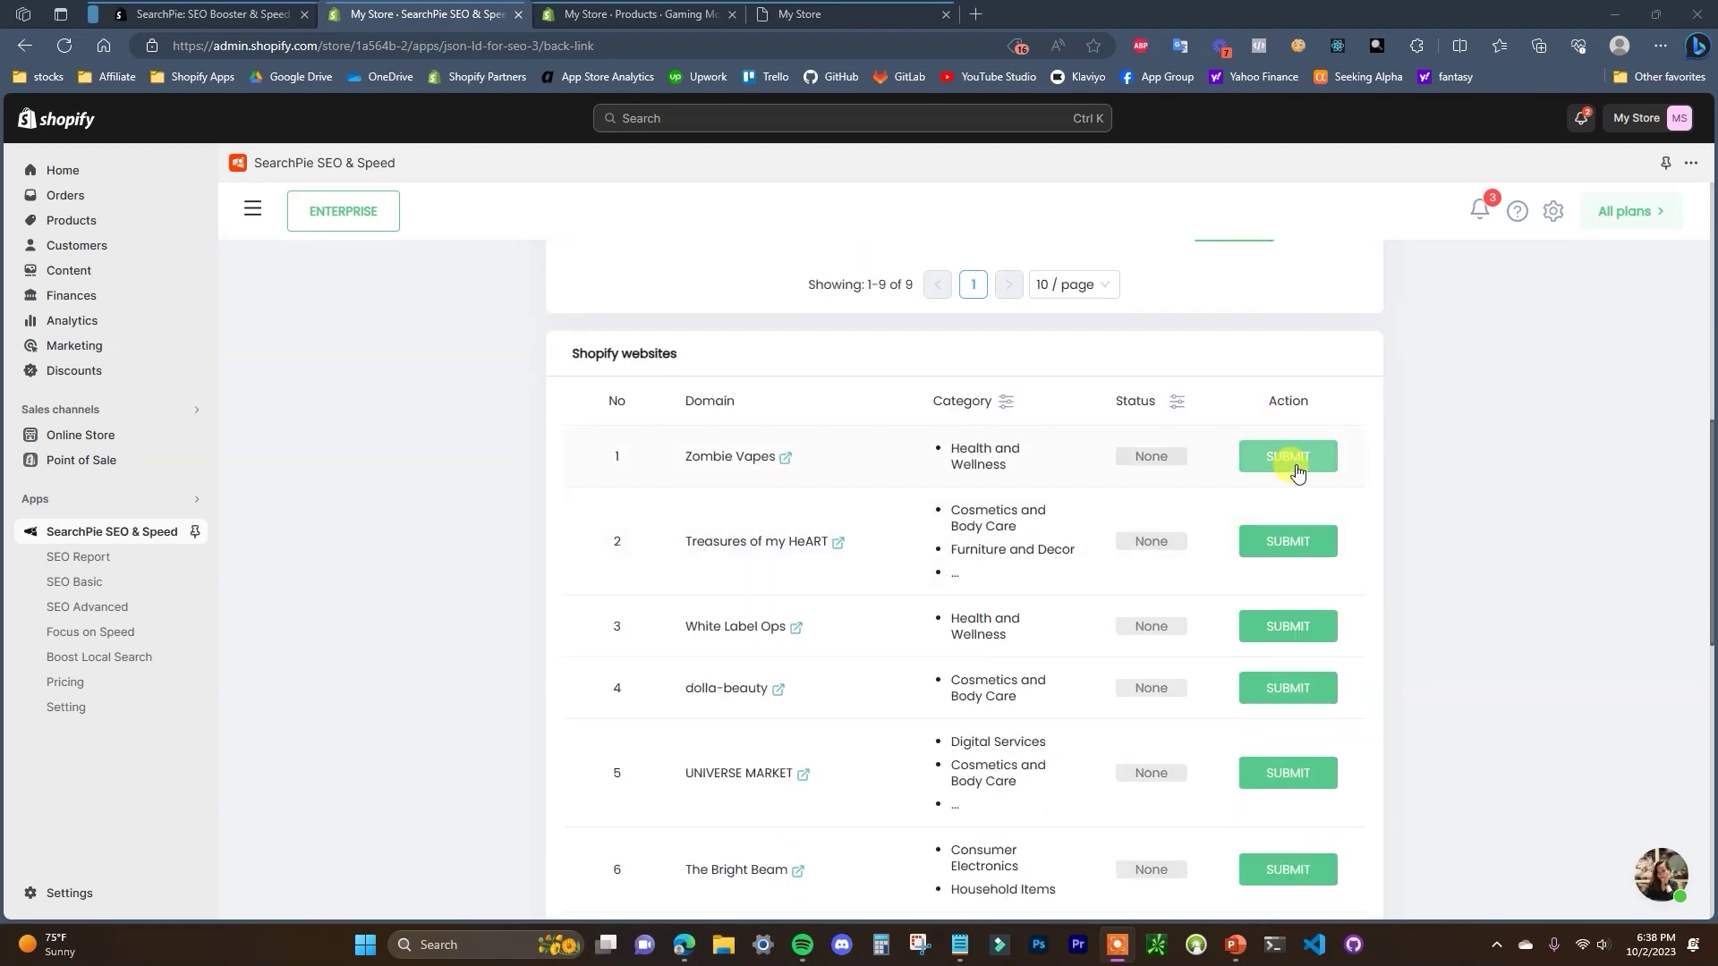
{"action": "scroll", "coordinate": [1291, 496], "scroll_direction": "down", "scroll_amount": 10}
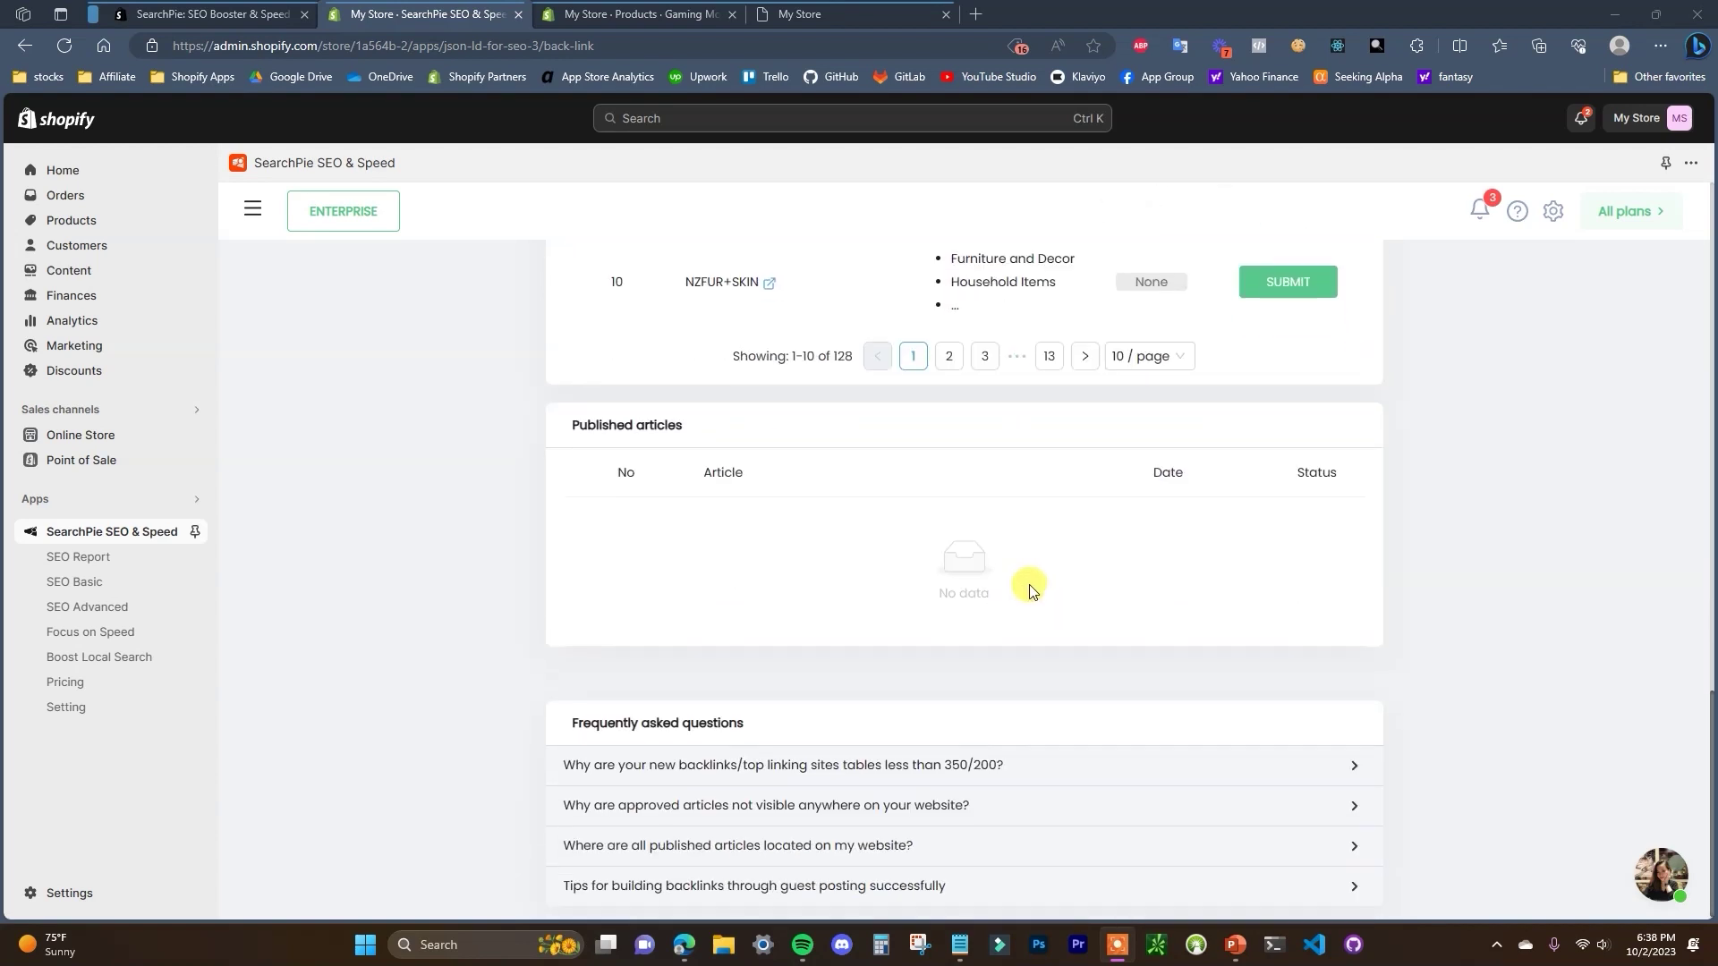
{"action": "scroll", "coordinate": [1331, 449], "scroll_direction": "up", "scroll_amount": 16}
{"action": "scroll", "coordinate": [1354, 690], "scroll_direction": "down", "scroll_amount": 12}
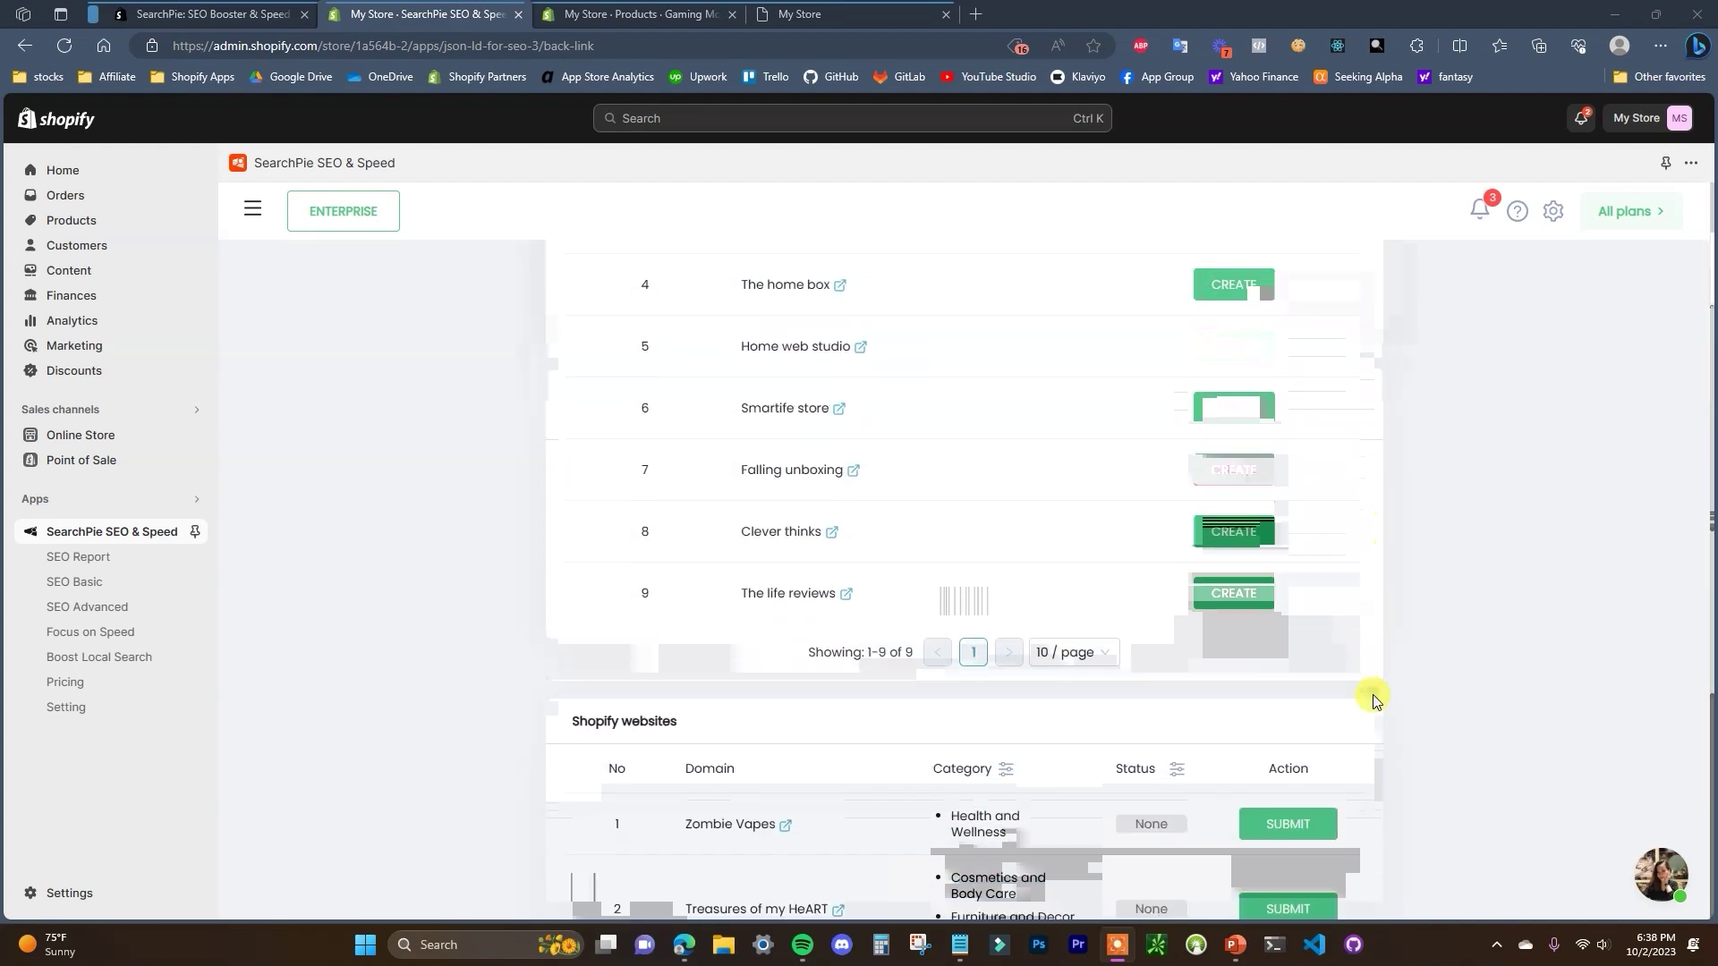
{"action": "scroll", "coordinate": [1381, 711], "scroll_direction": "down", "scroll_amount": 4}
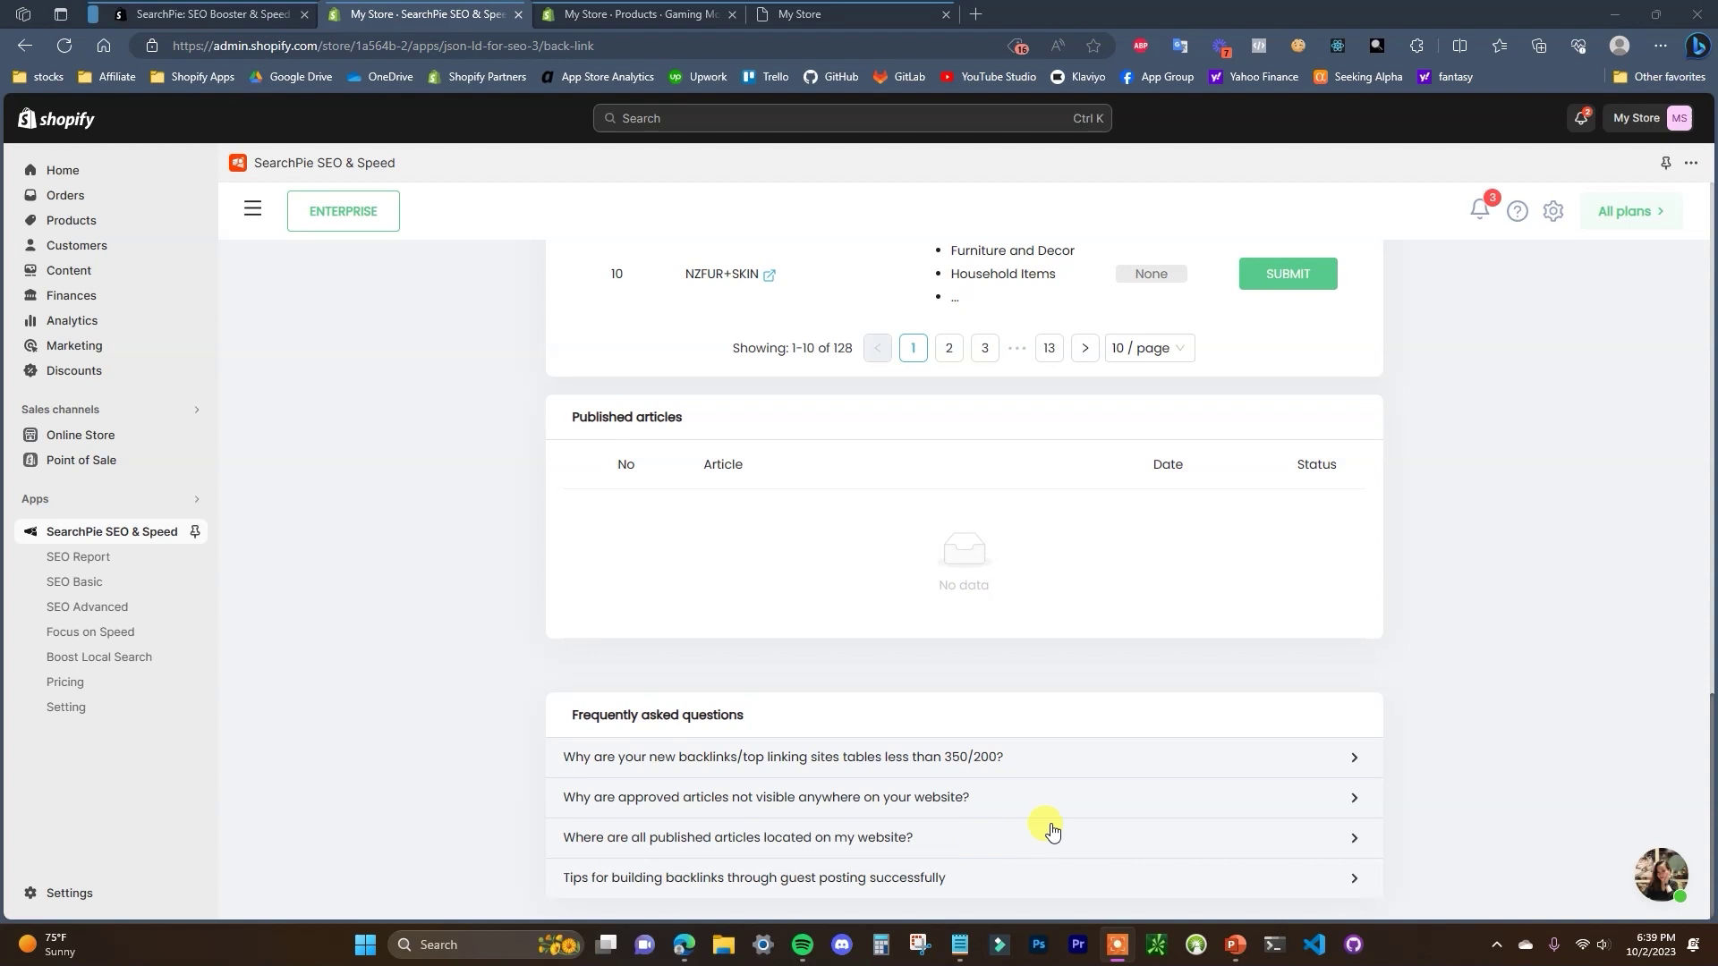
Look back over the backlink prospect lists and open the Backlink Building analytics.
{"action": "scroll", "coordinate": [1446, 769], "scroll_direction": "up", "scroll_amount": 5}
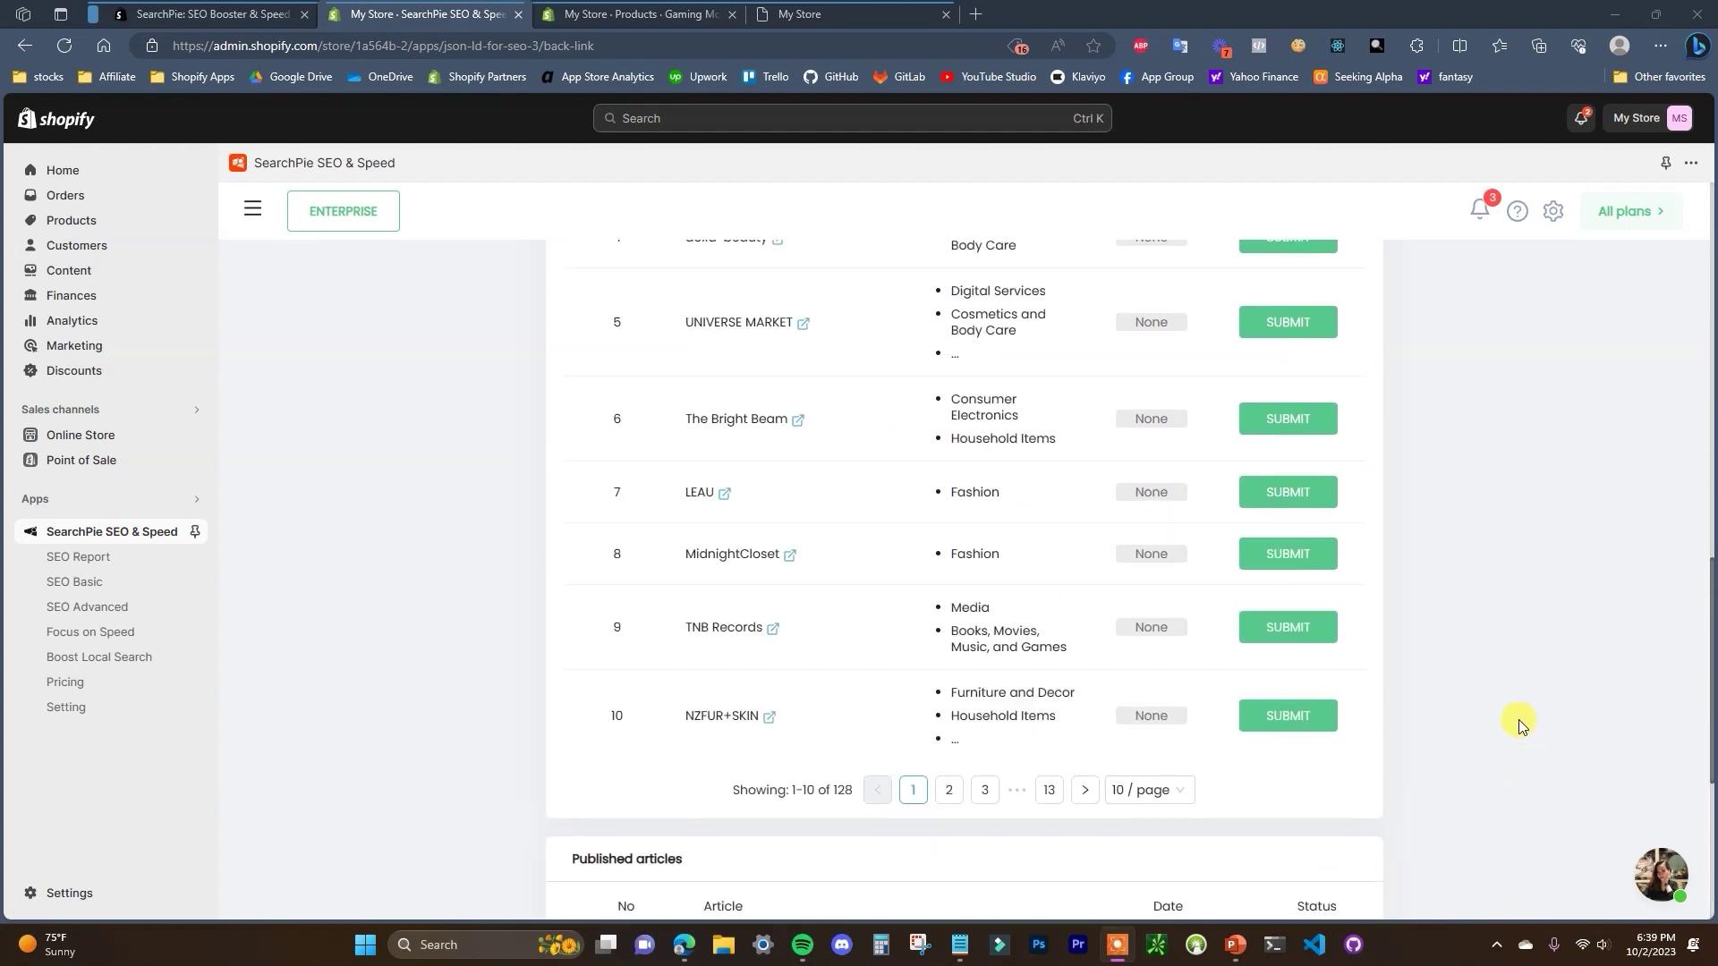
{"action": "scroll", "coordinate": [1517, 719], "scroll_direction": "up", "scroll_amount": 6}
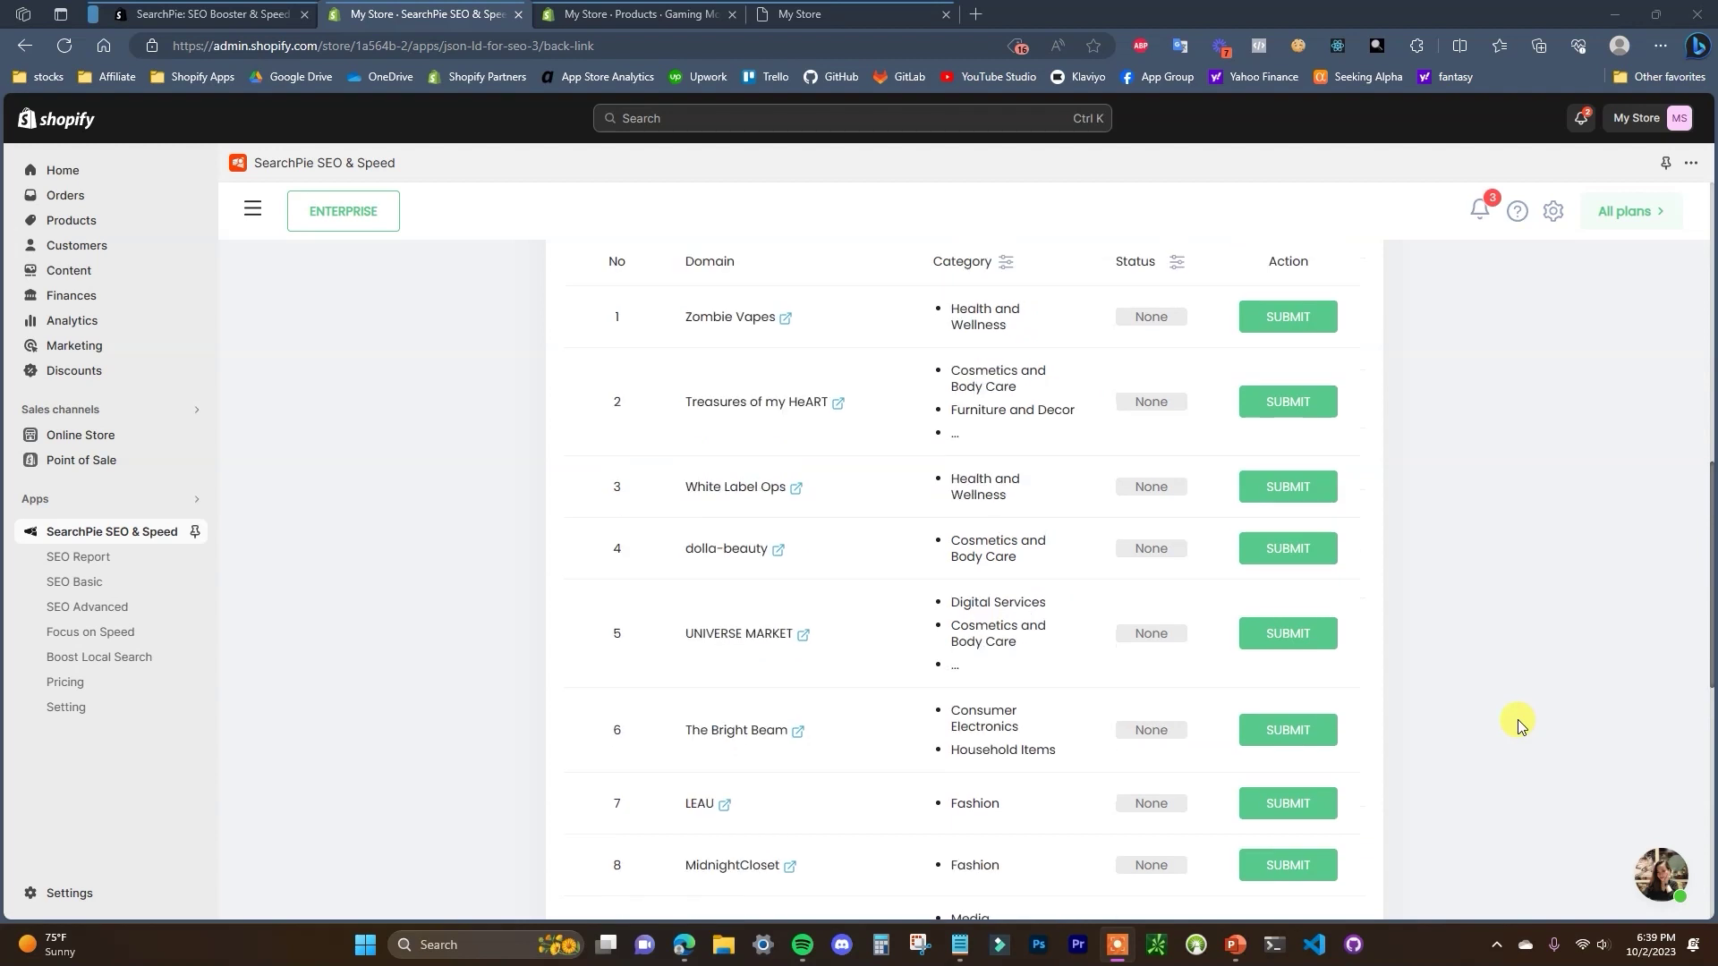
{"action": "scroll", "coordinate": [1516, 721], "scroll_direction": "up", "scroll_amount": 3}
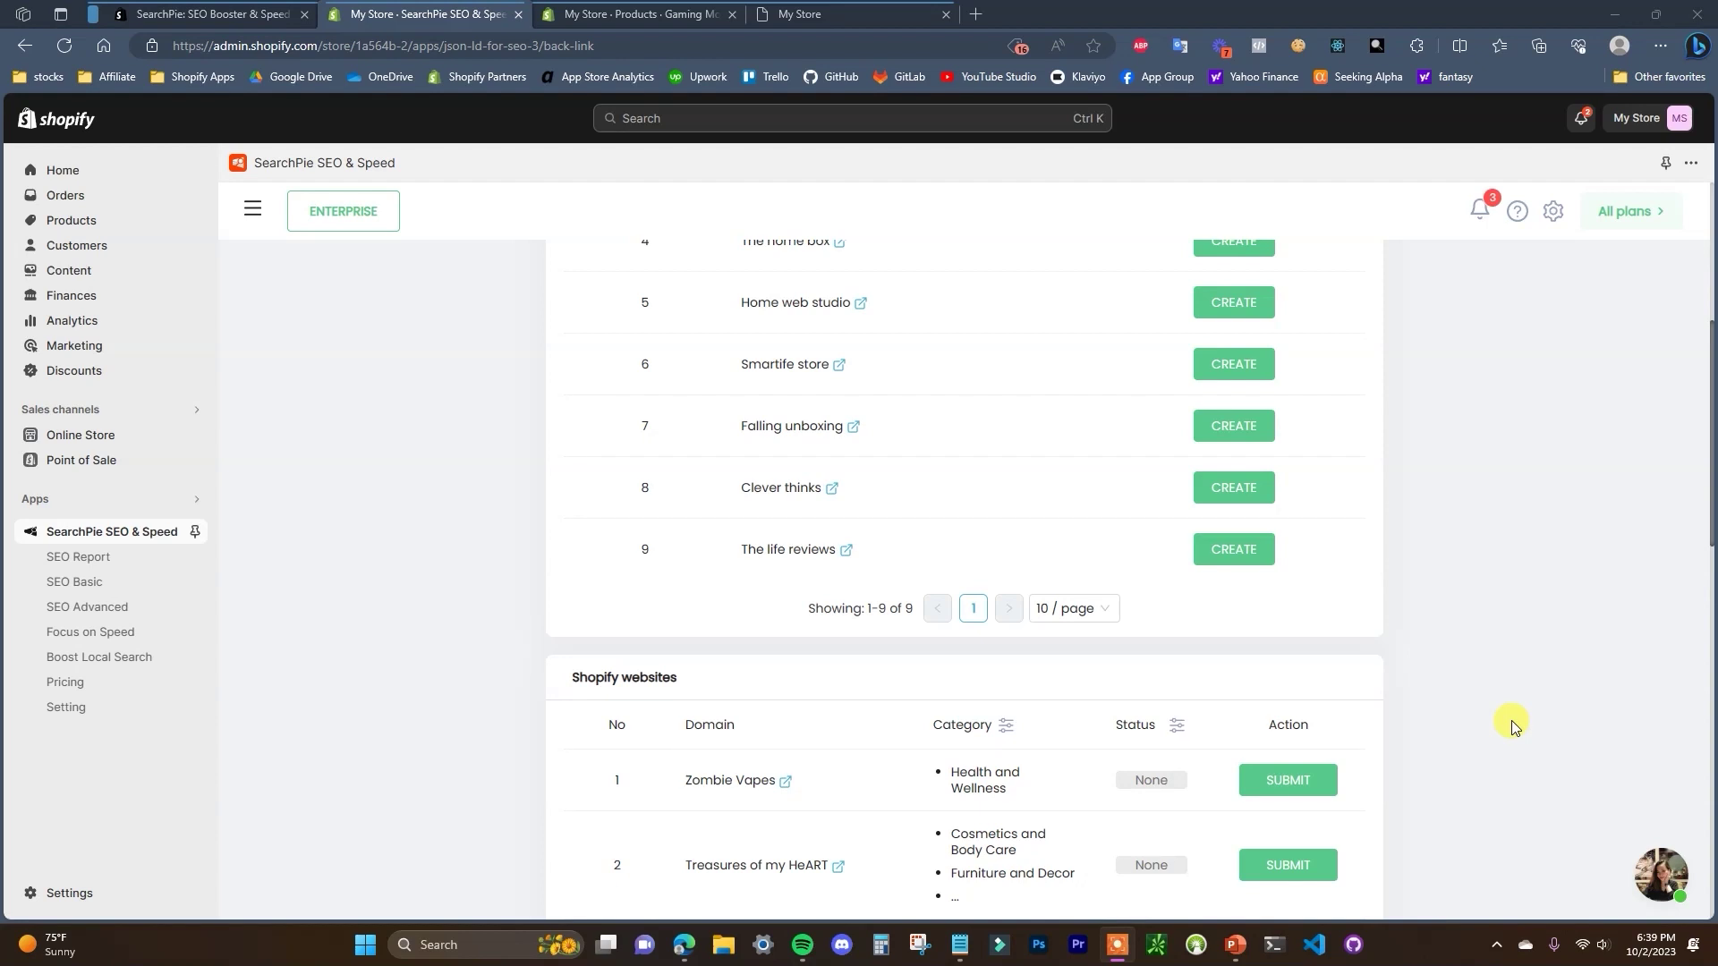
{"action": "scroll", "coordinate": [1511, 721], "scroll_direction": "up", "scroll_amount": 5}
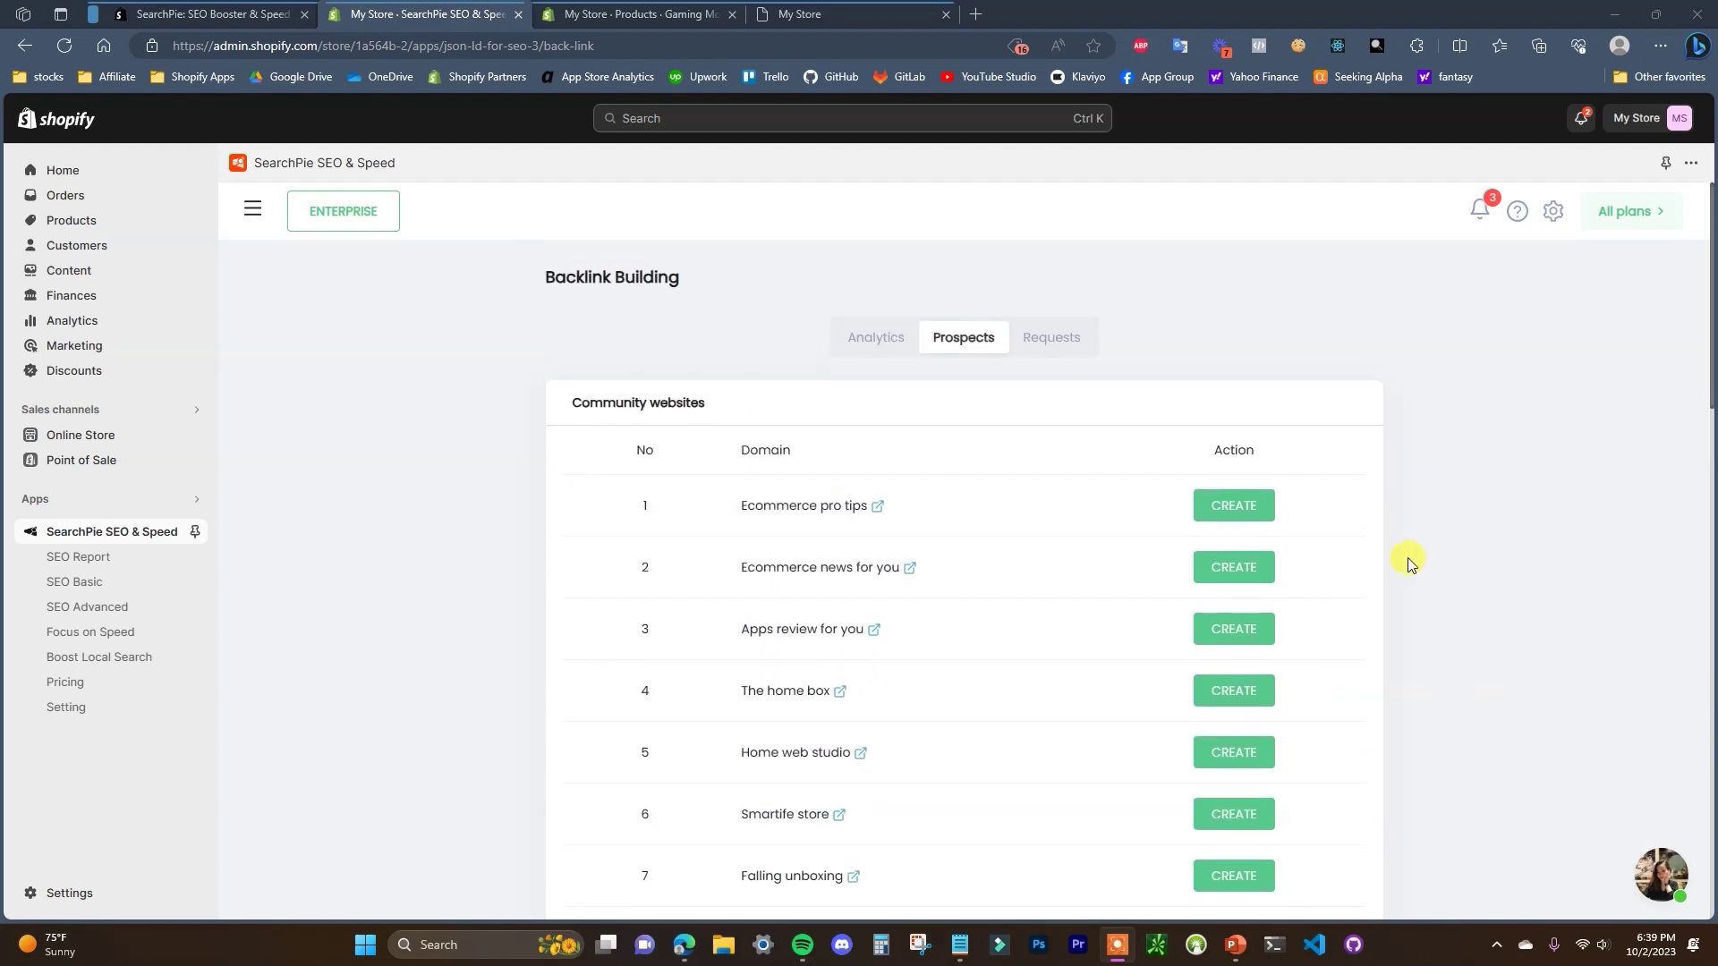
{"action": "left_click", "coordinate": [878, 344]}
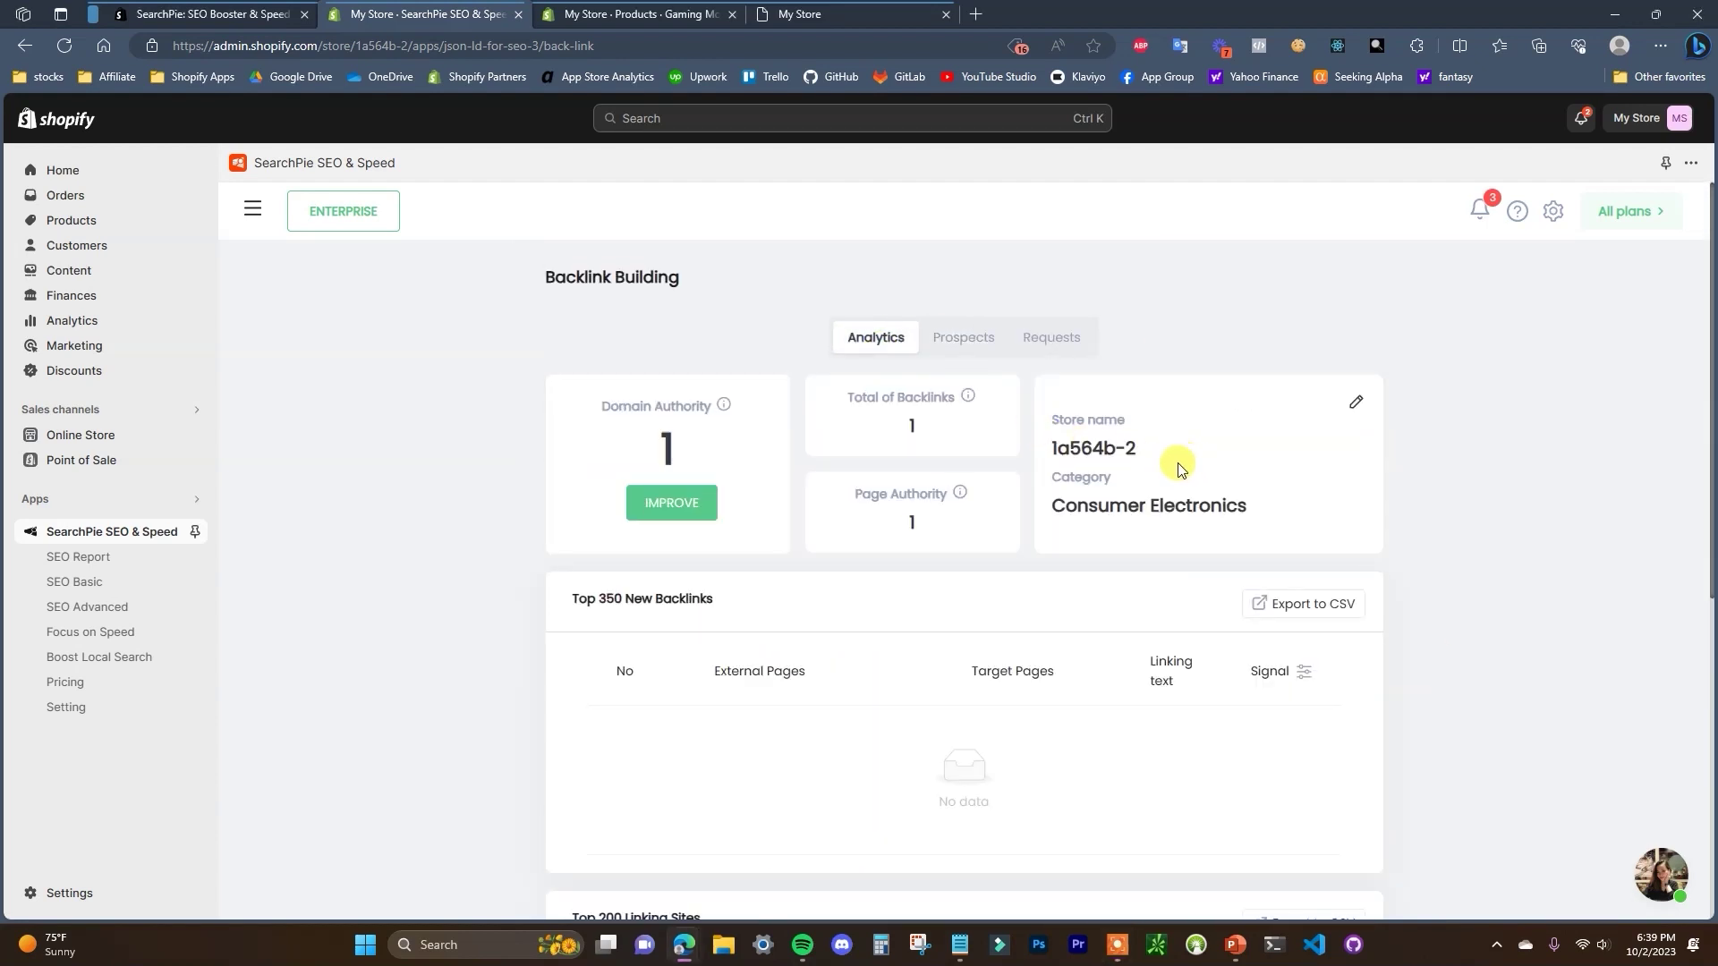
Open SearchPie's Home page, view the app's Shopify App Store listing, and return to the Home page.
{"action": "left_click", "coordinate": [254, 210]}
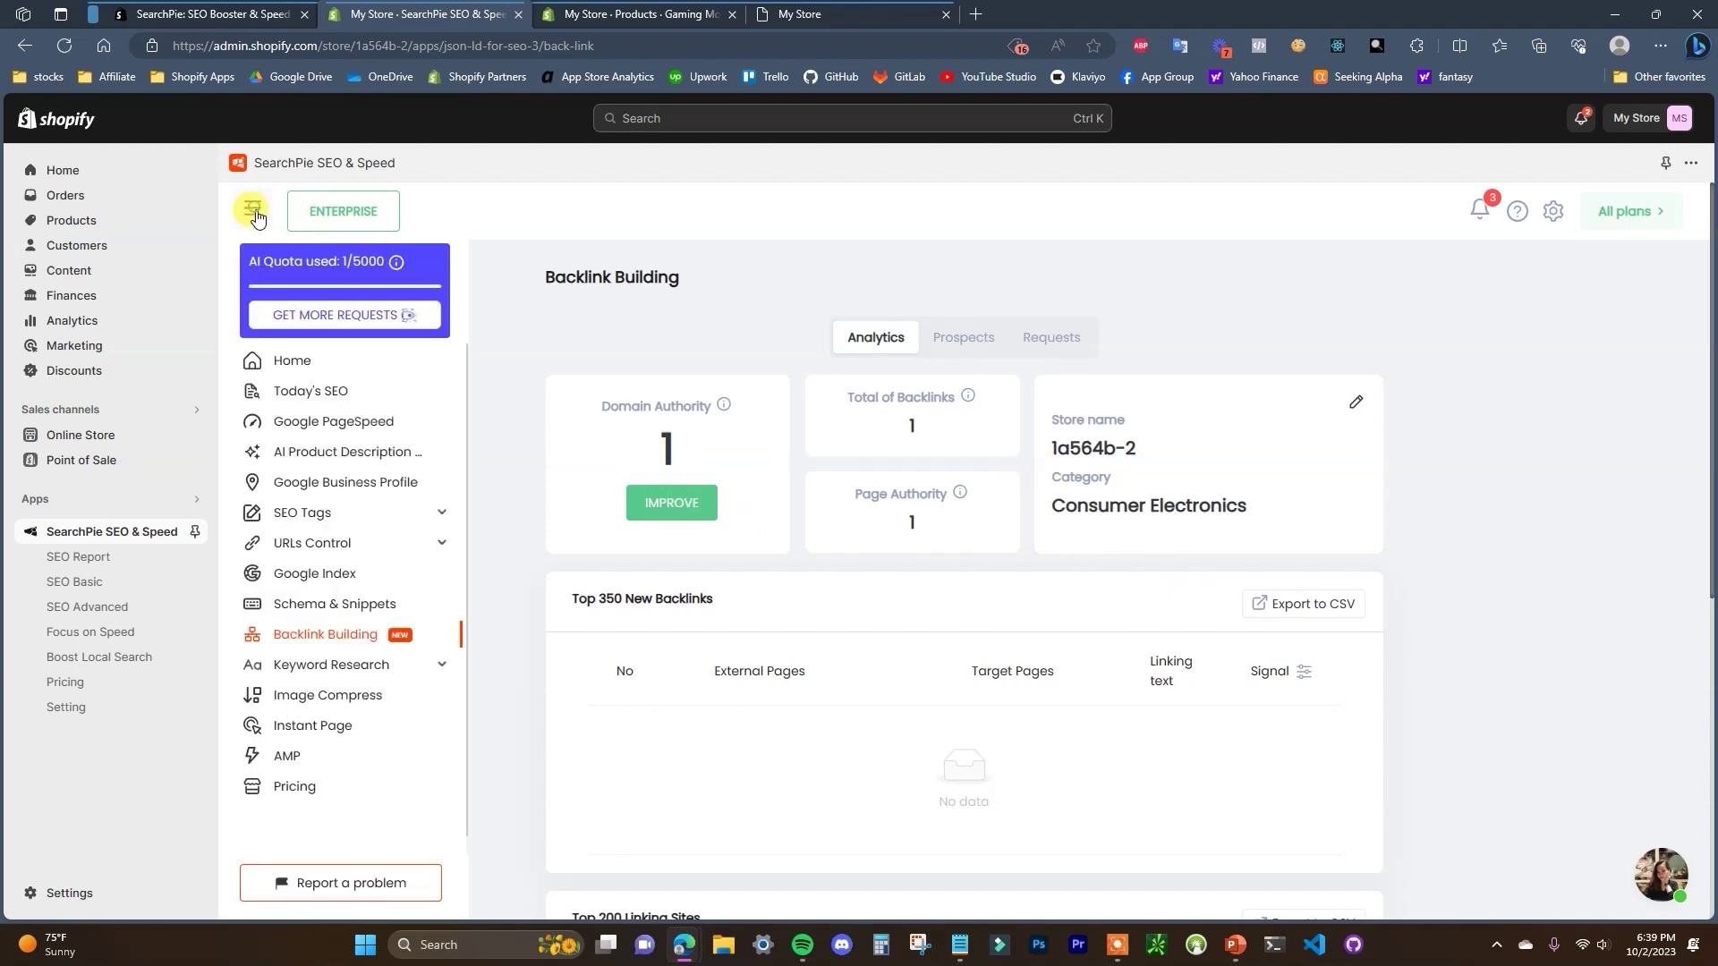
{"action": "left_click", "coordinate": [378, 362]}
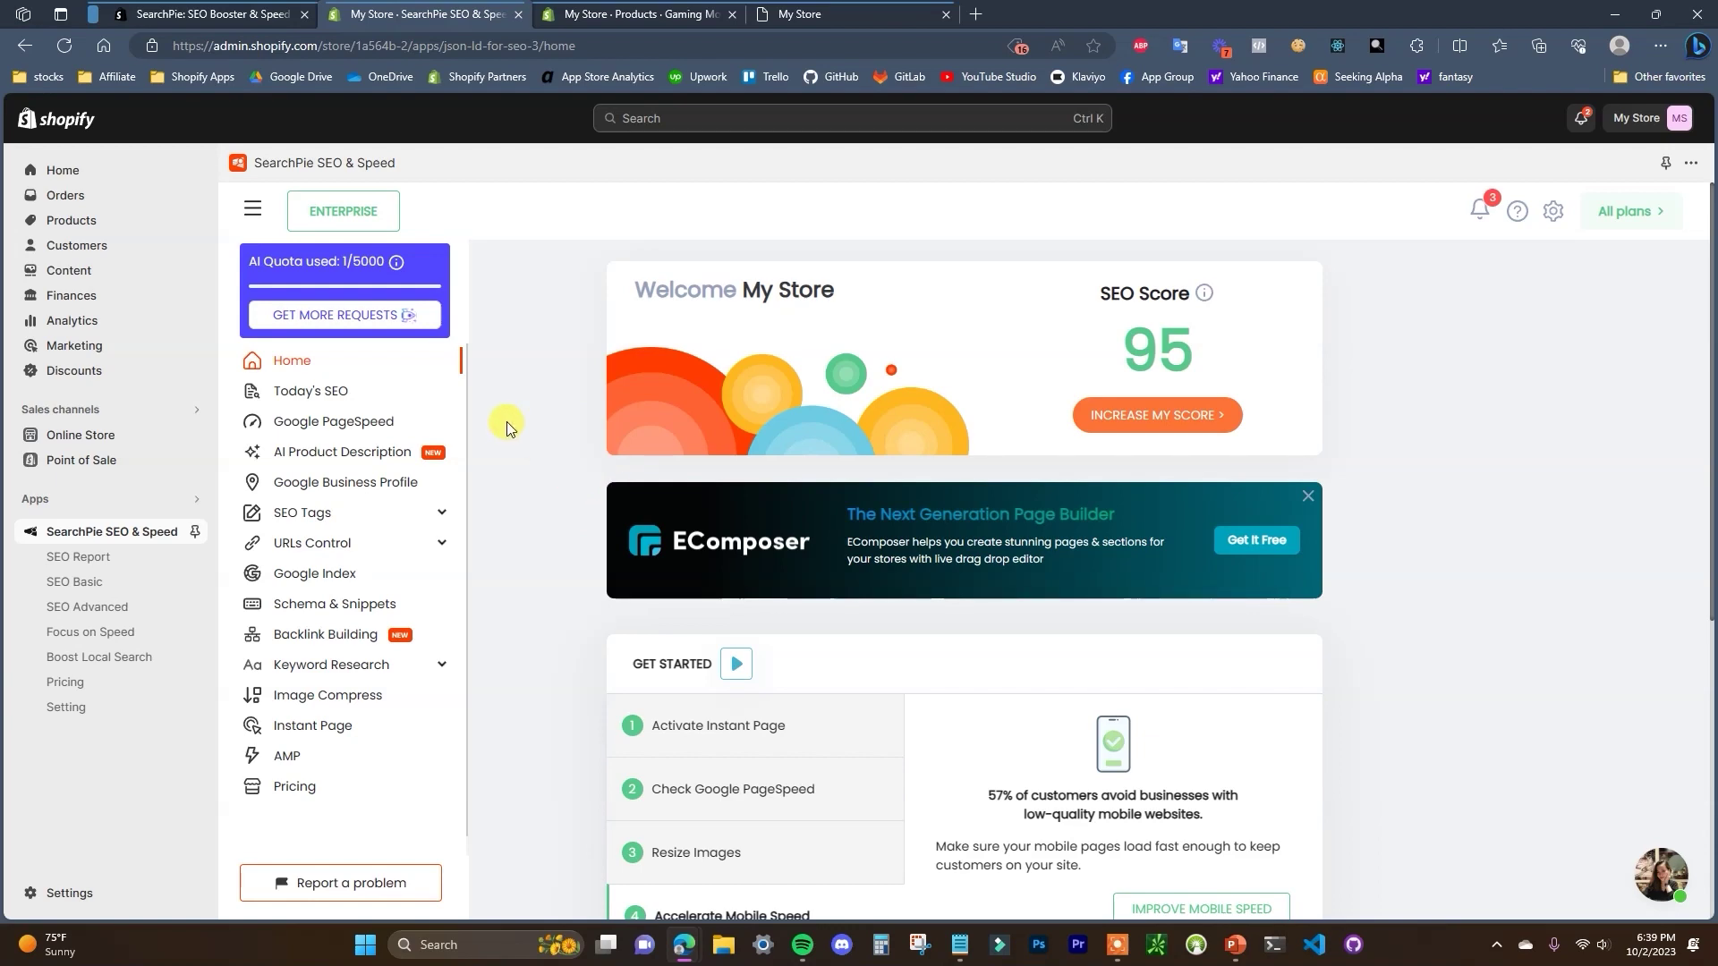
{"action": "left_click", "coordinate": [234, 12]}
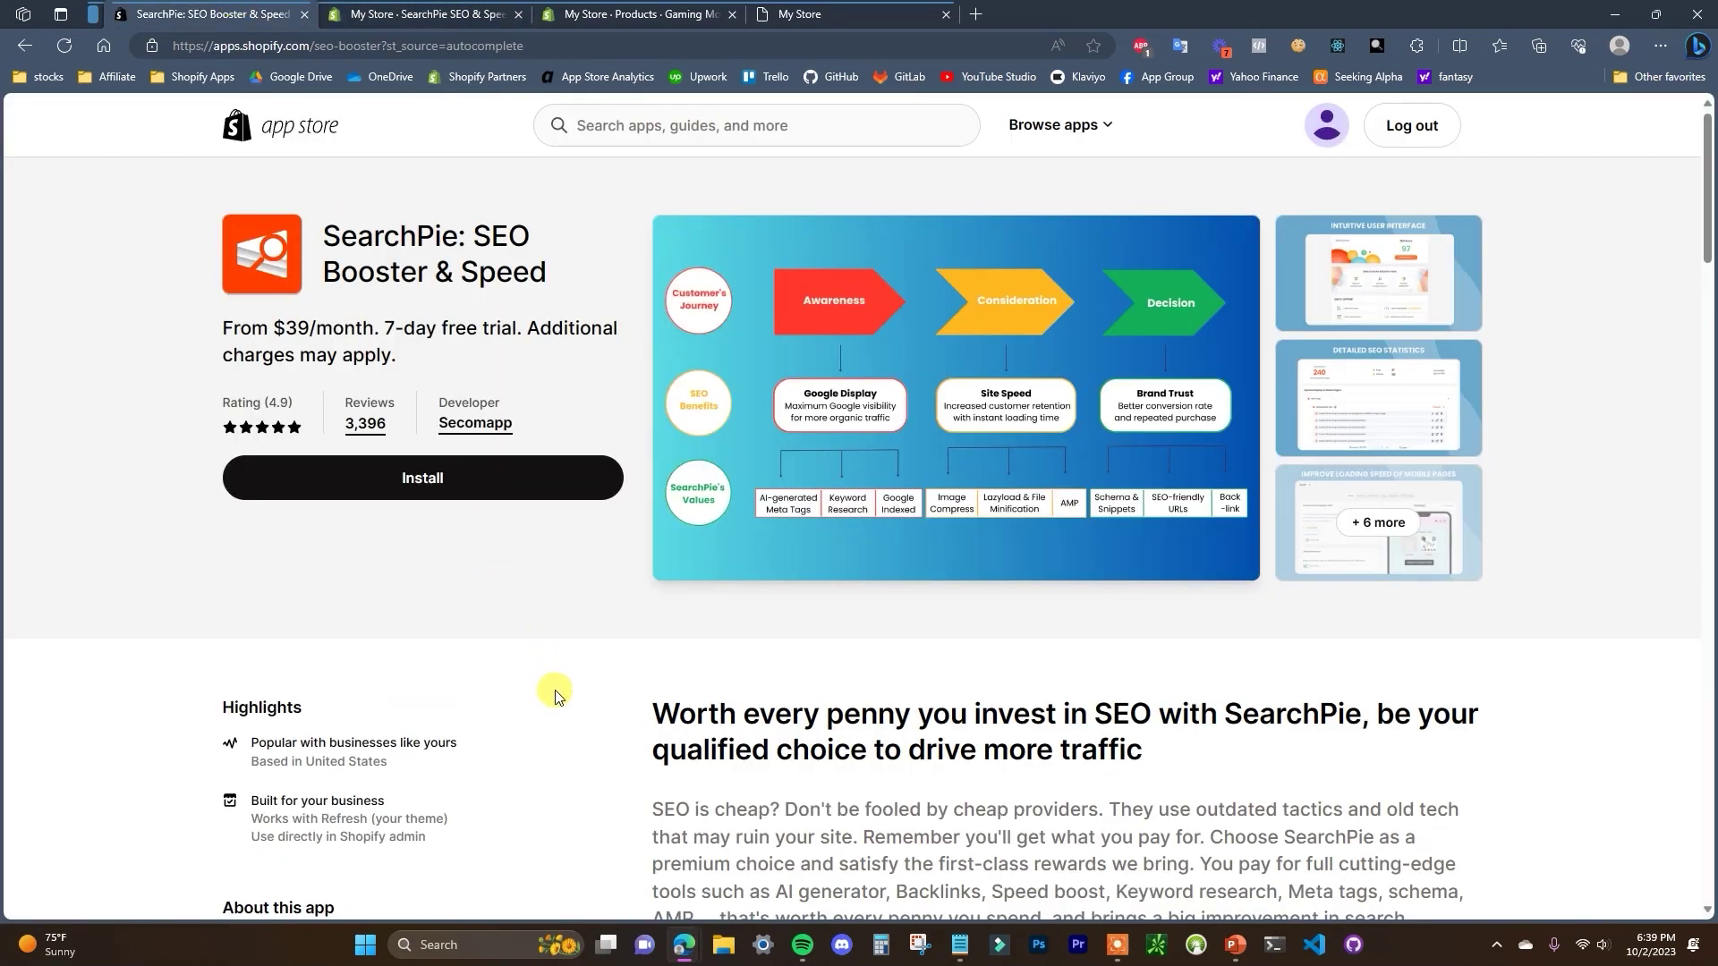
{"action": "left_click", "coordinate": [421, 13]}
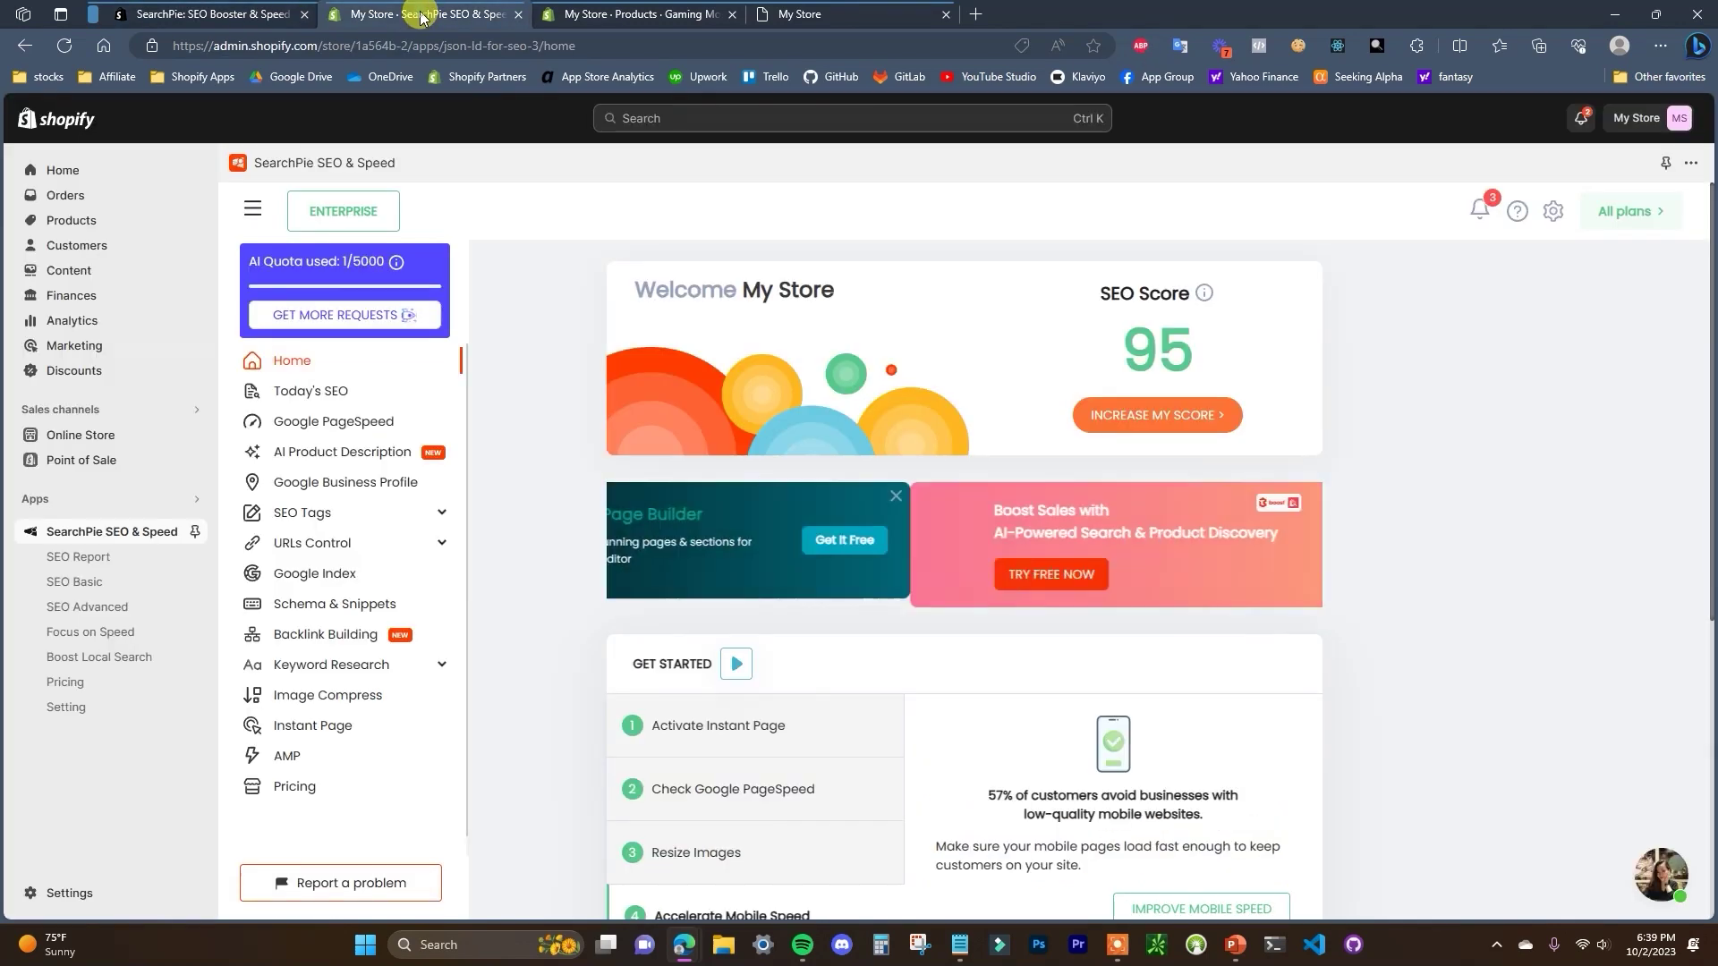